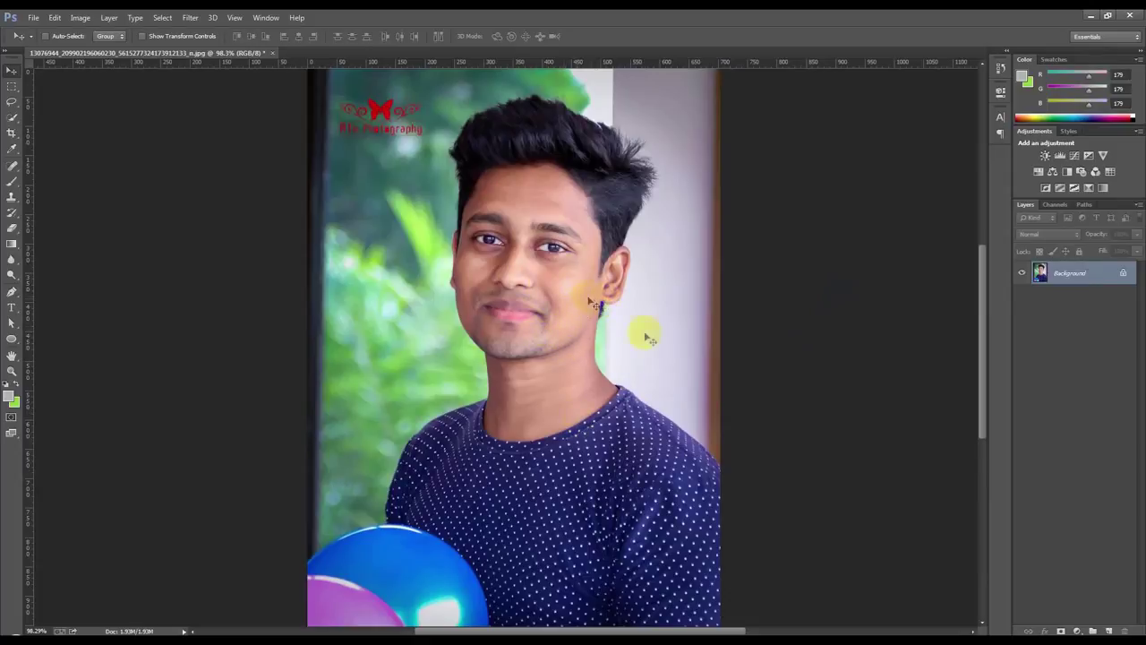
Duplicate the Background layer to create Background copy
left_click(1084, 290)
right_click(1074, 275)
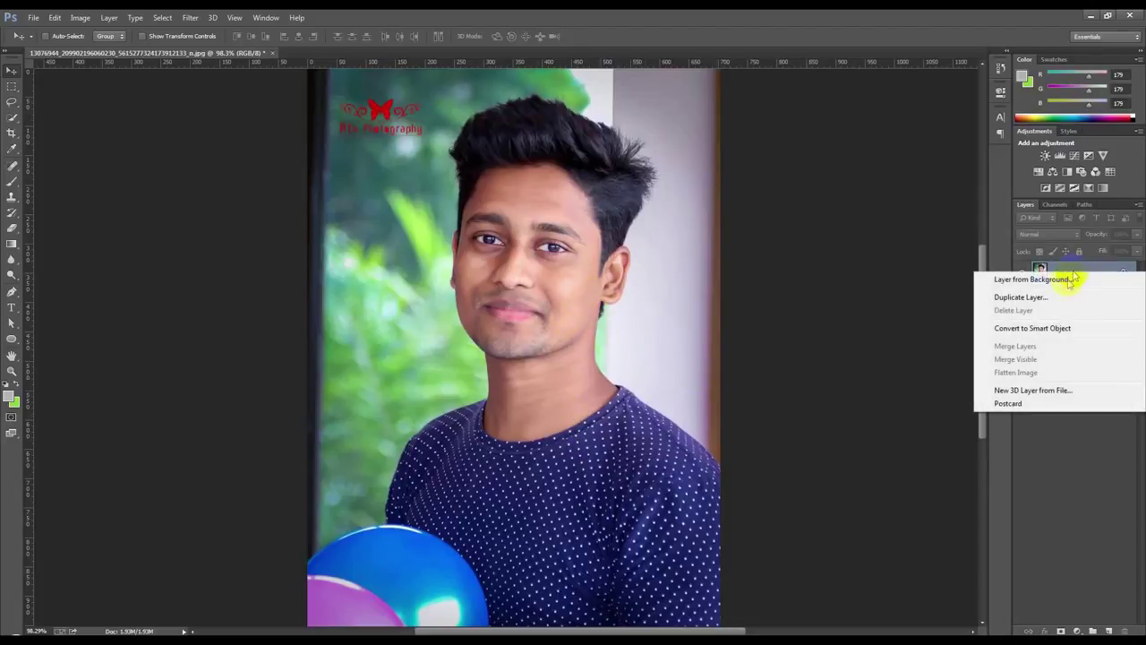
left_click(1026, 297)
left_click(683, 206)
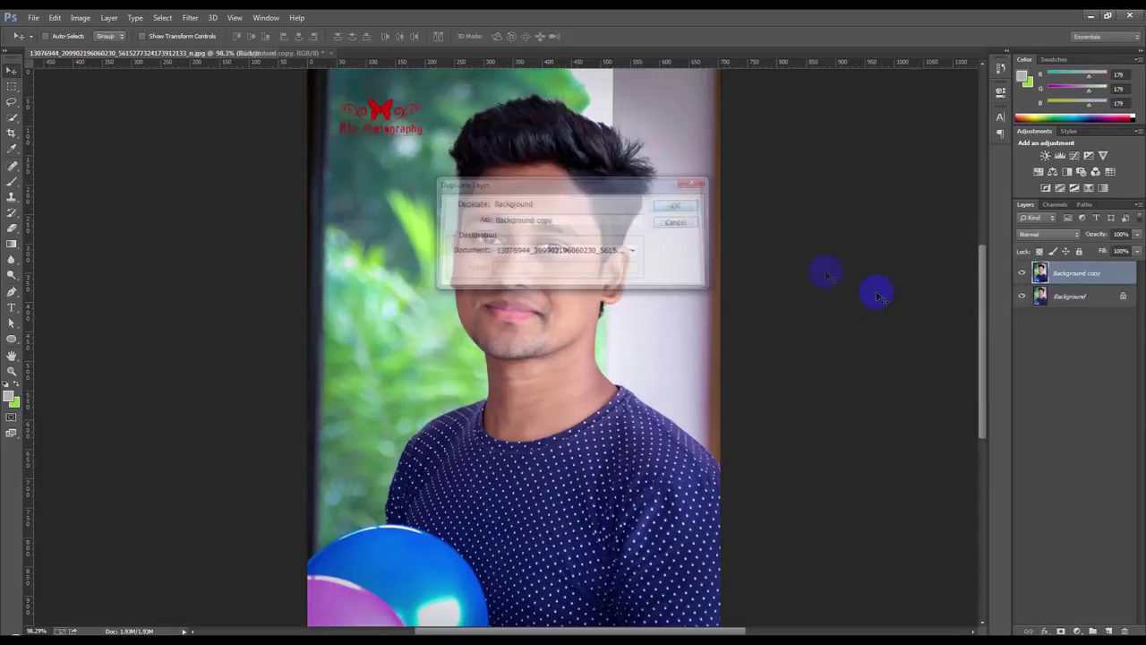
Sharpen Background copy with Unsharp Mask (150%, radius 3.0), then duplicate it as Background copy 2
left_click(188, 20)
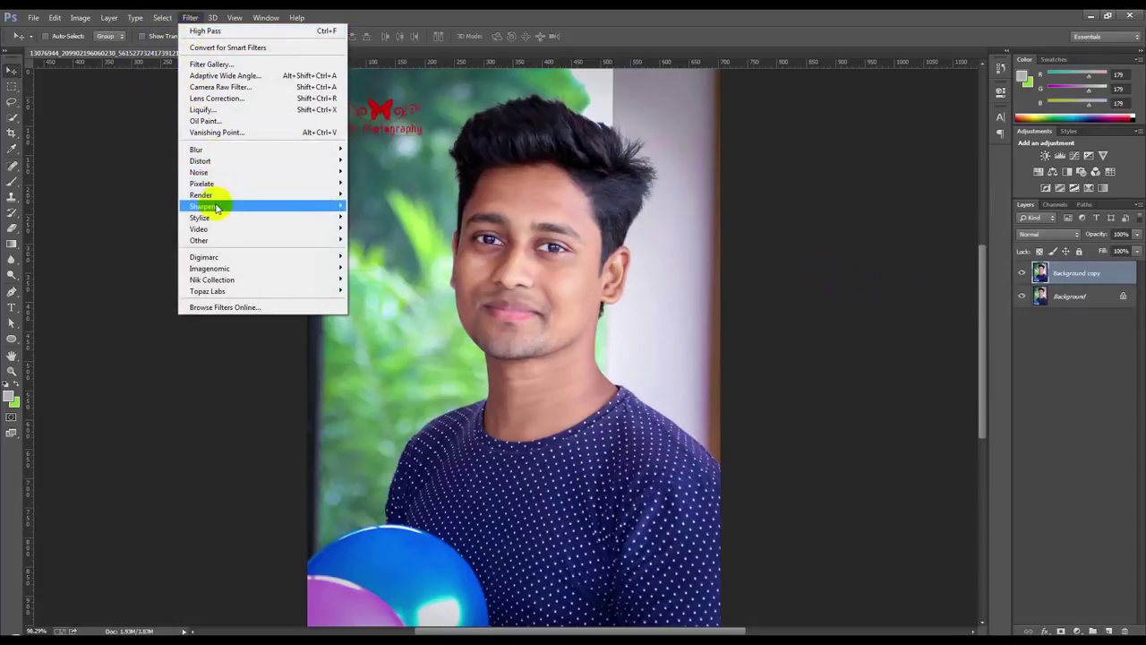
mouse_move(203, 206)
left_click(391, 263)
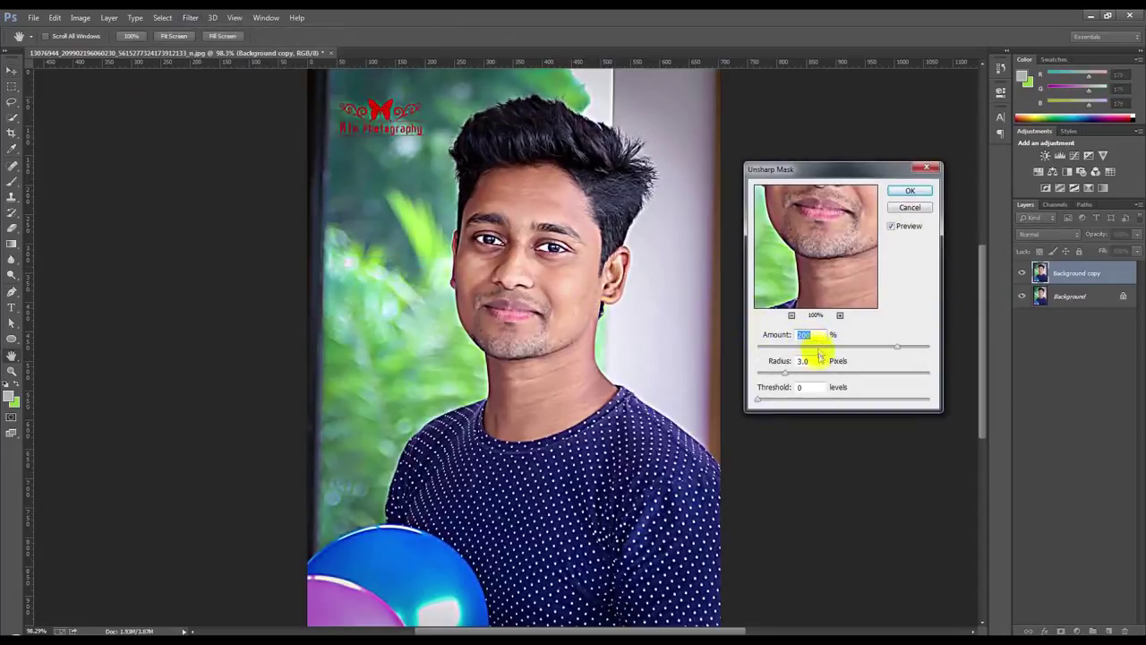
left_click_drag(896, 347, 874, 350)
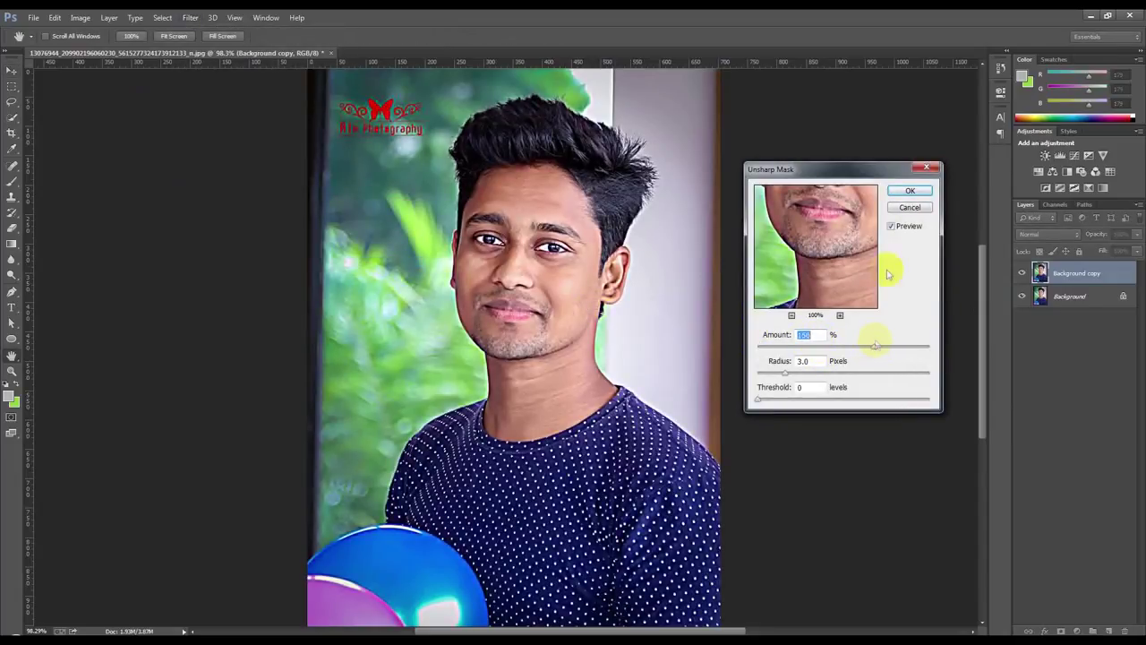
left_click(909, 190)
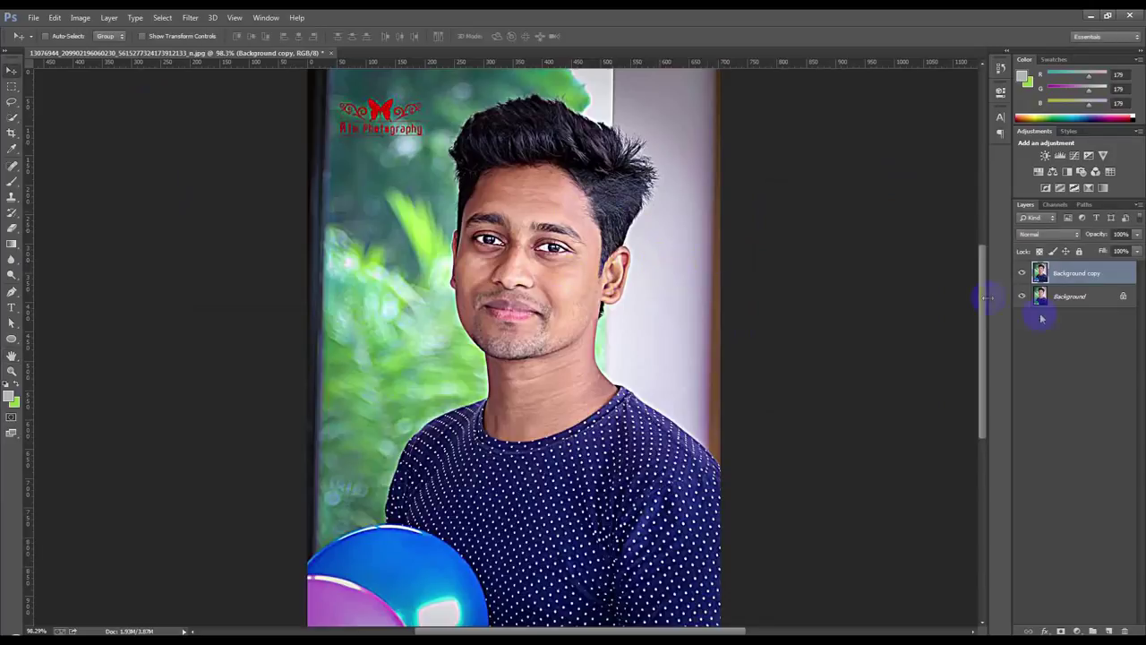
key("ctrl+j")
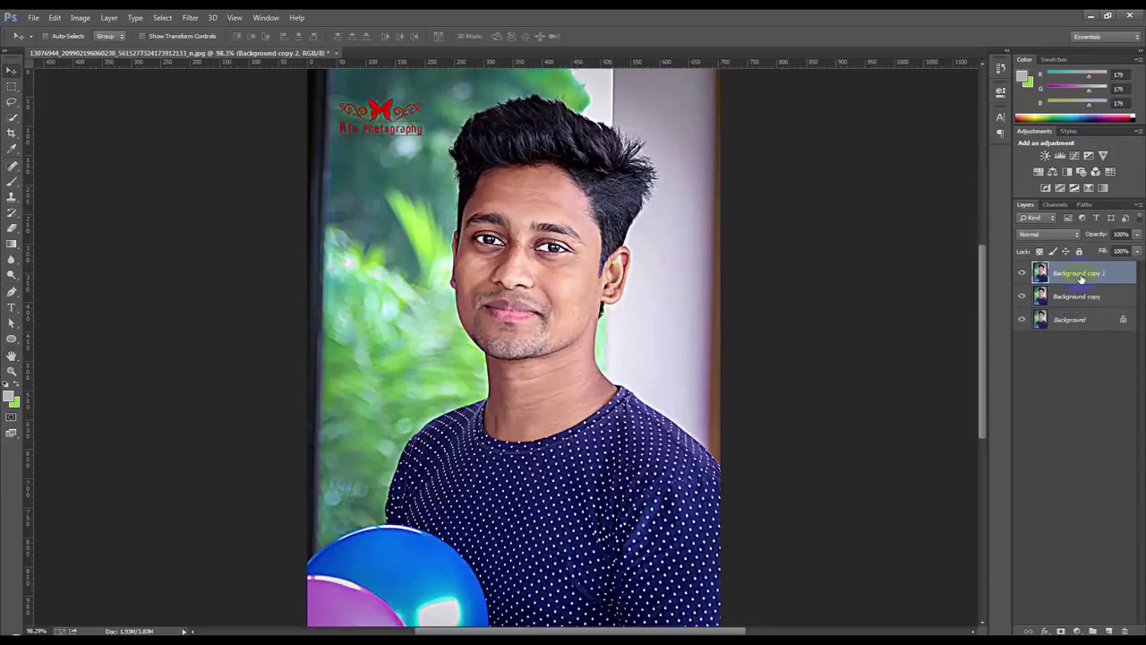
Set Background copy 2's blend mode to Overlay
left_click(1043, 234)
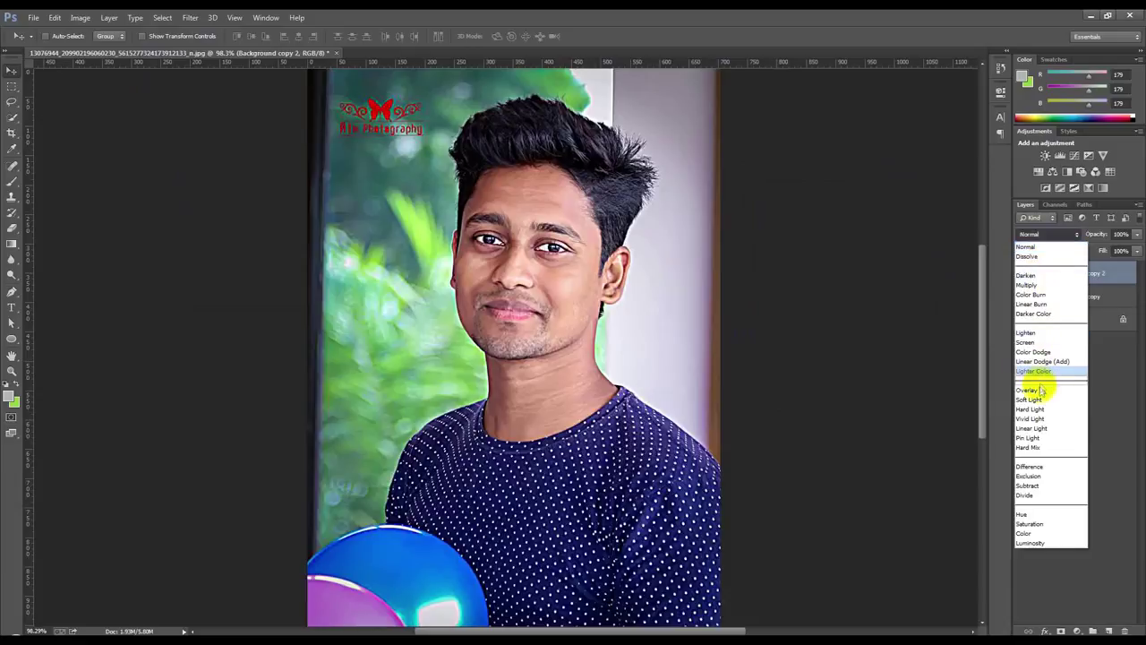
left_click(1048, 372)
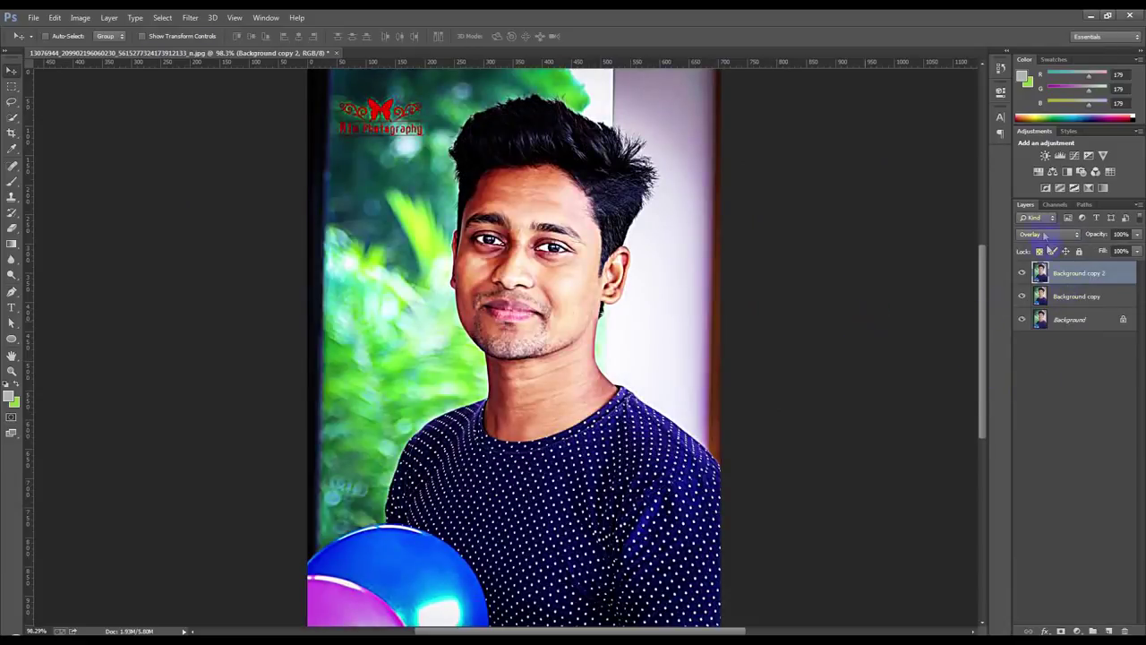
left_click(1045, 234)
Apply a High Pass filter with a larger radius, then merge it with Background copy
left_click(1042, 391)
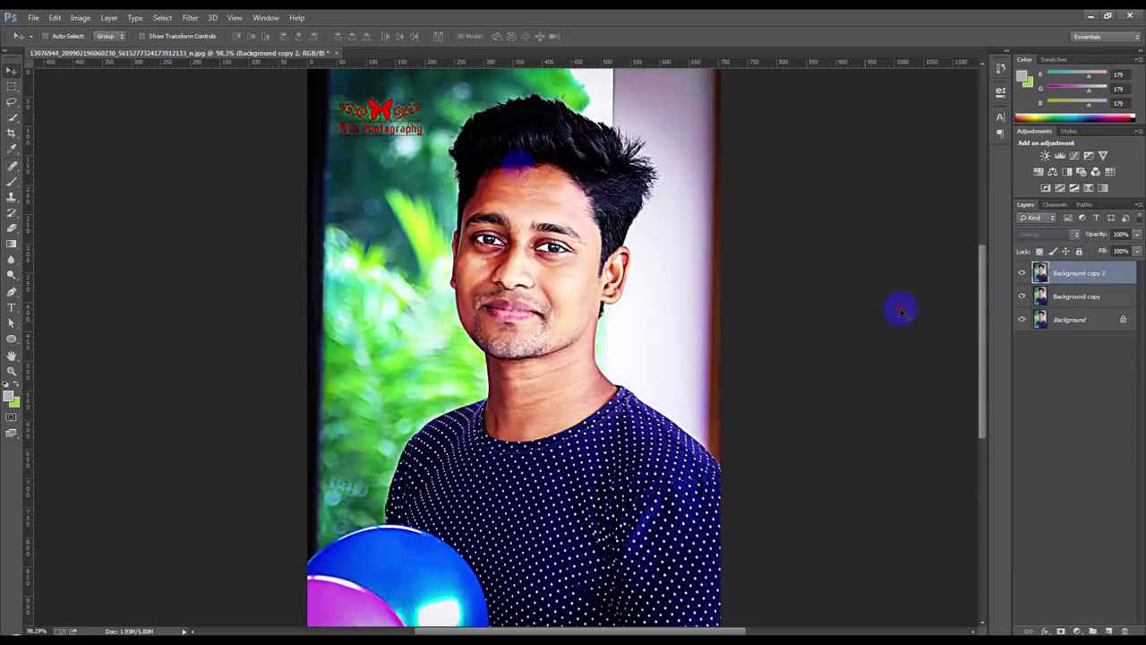
left_click(190, 17)
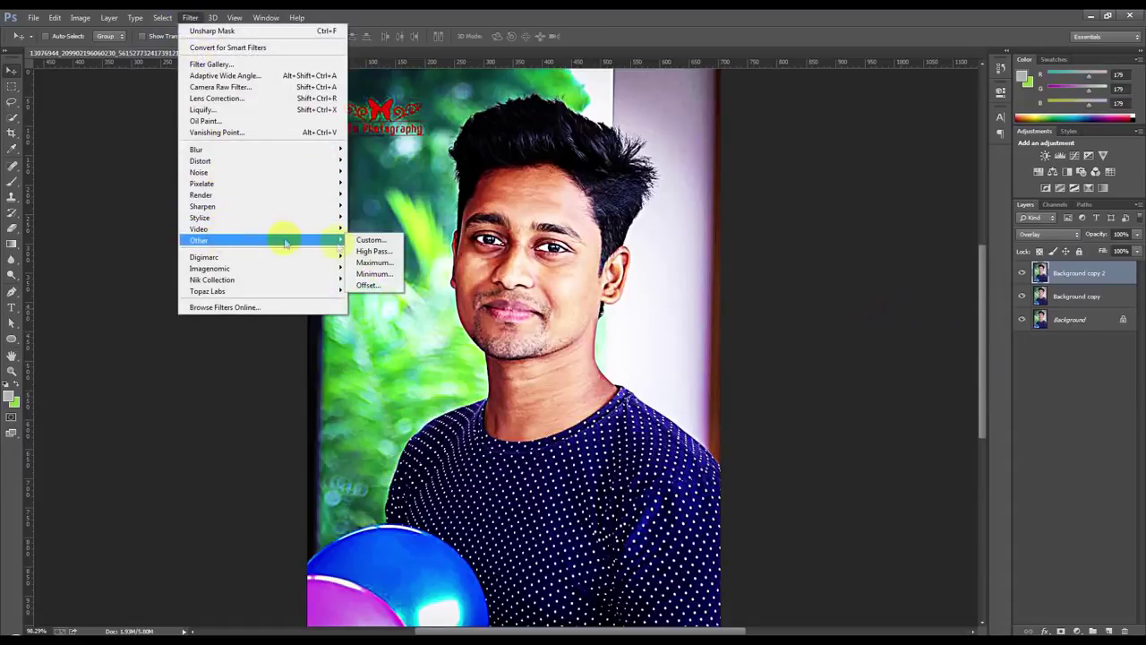
left_click(369, 249)
mouse_move(672, 330)
left_mouse_down()
mouse_move(727, 339)
mouse_move(702, 339)
left_mouse_up()
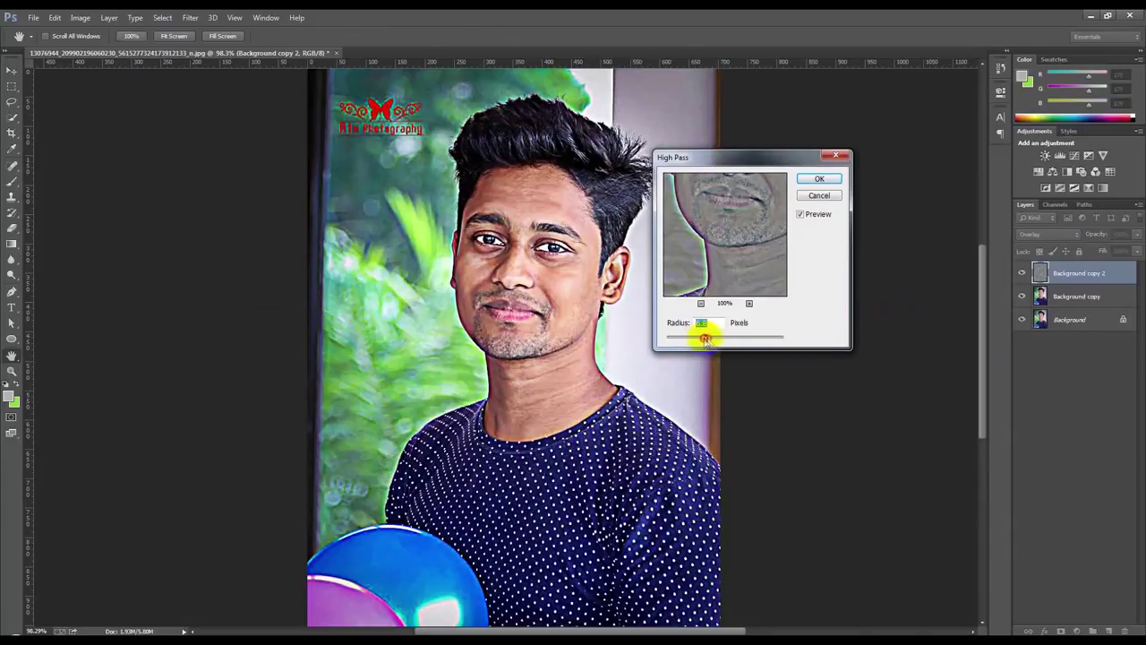
left_click(815, 179)
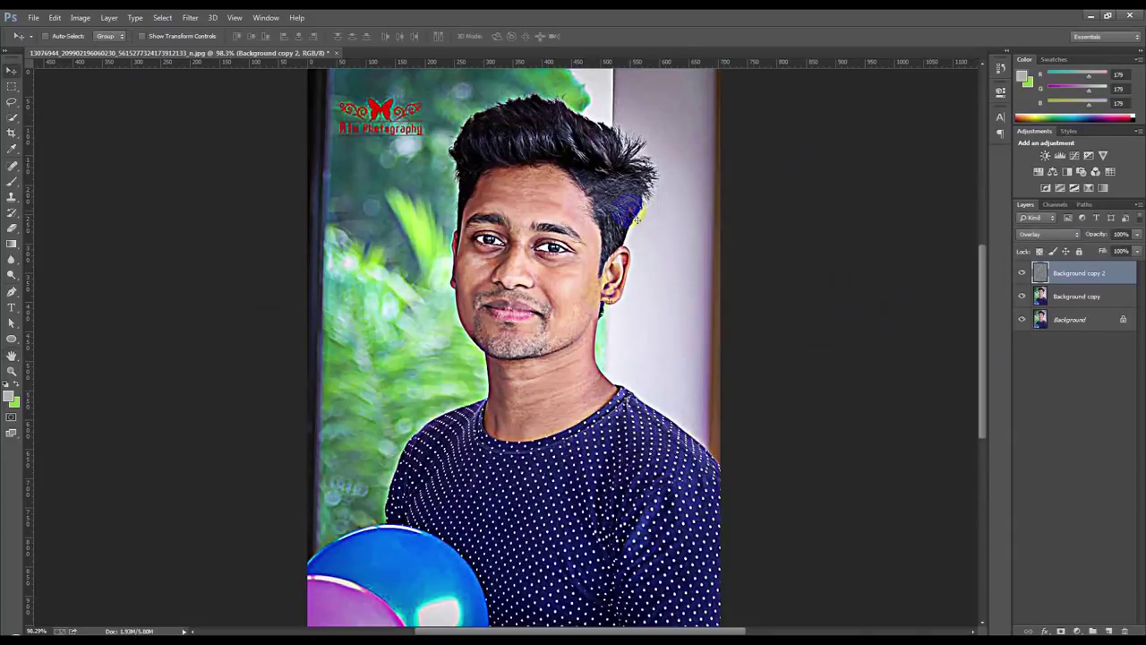
left_click(1056, 303, "ctrl")
key("ctrl+e")
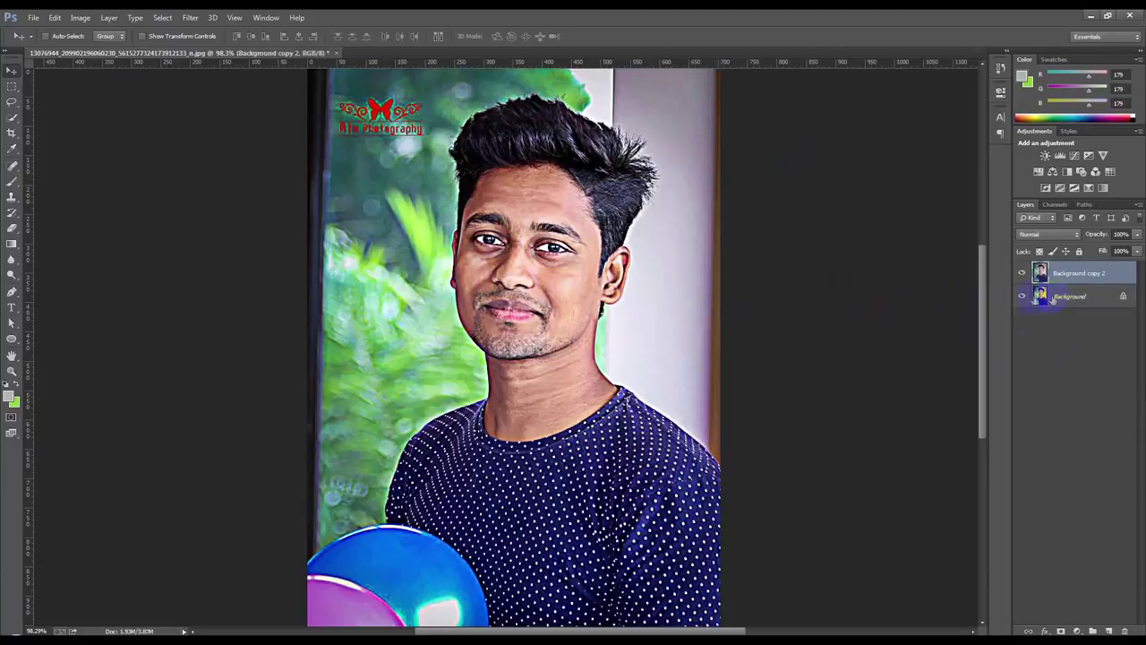
Zoom in on the face and choose the Smudge tool with a 13 px, 0% hardness brush
mouse_move(587, 287)
left_mouse_down()
mouse_move(522, 307)
mouse_move(555, 376)
left_mouse_up()
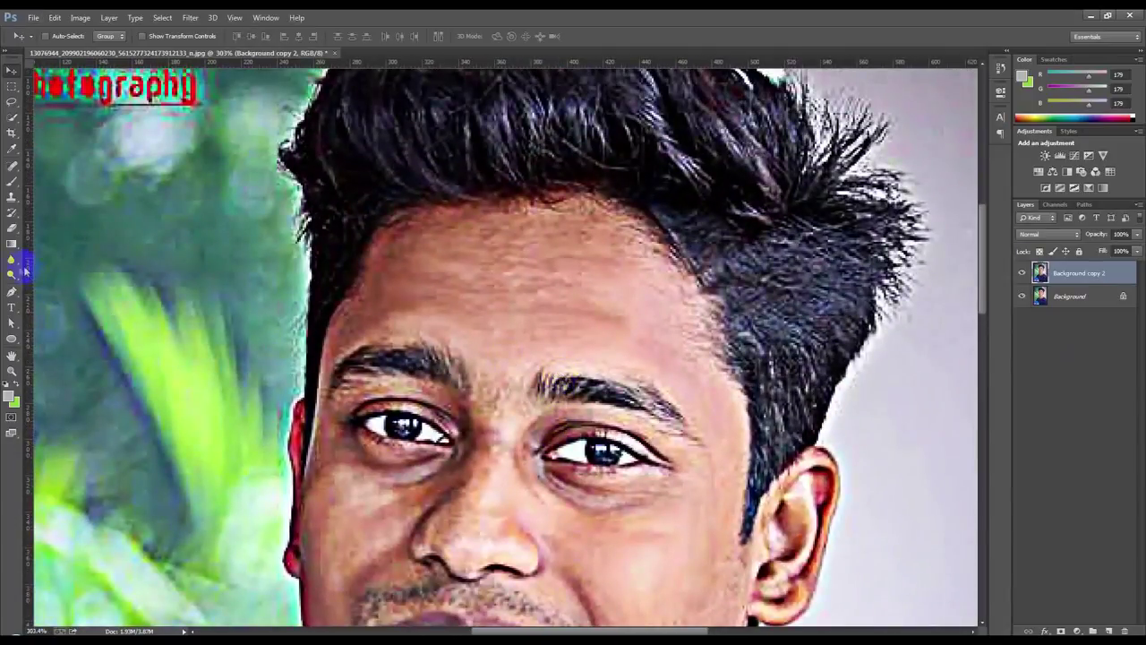
left_click(13, 260)
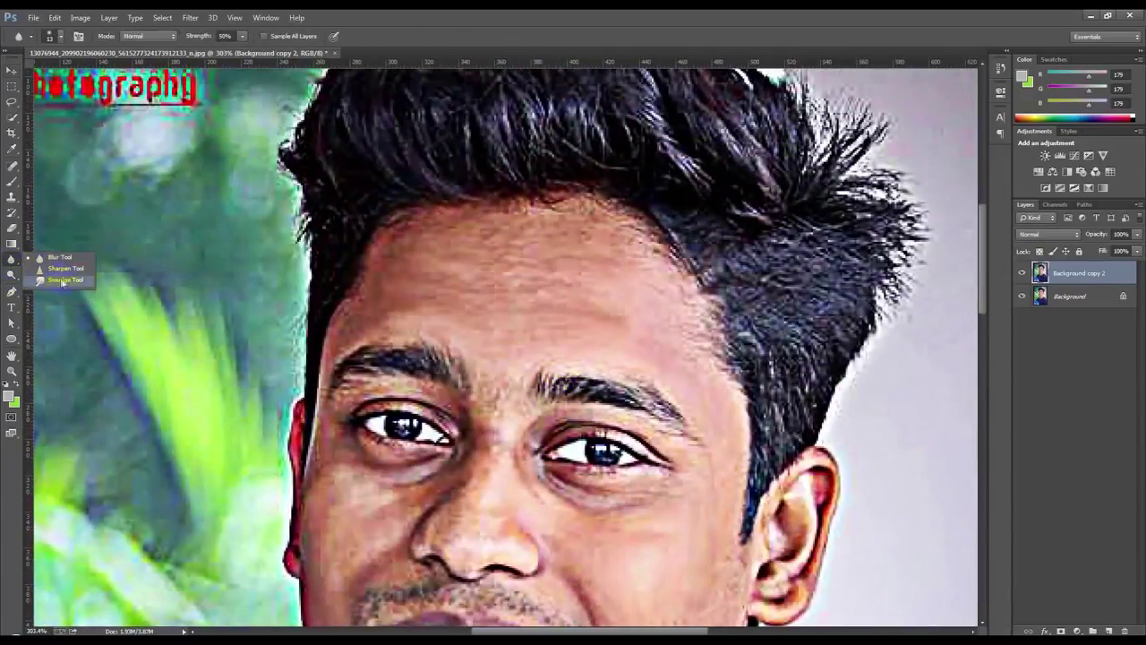
left_click(53, 281)
right_click(492, 290)
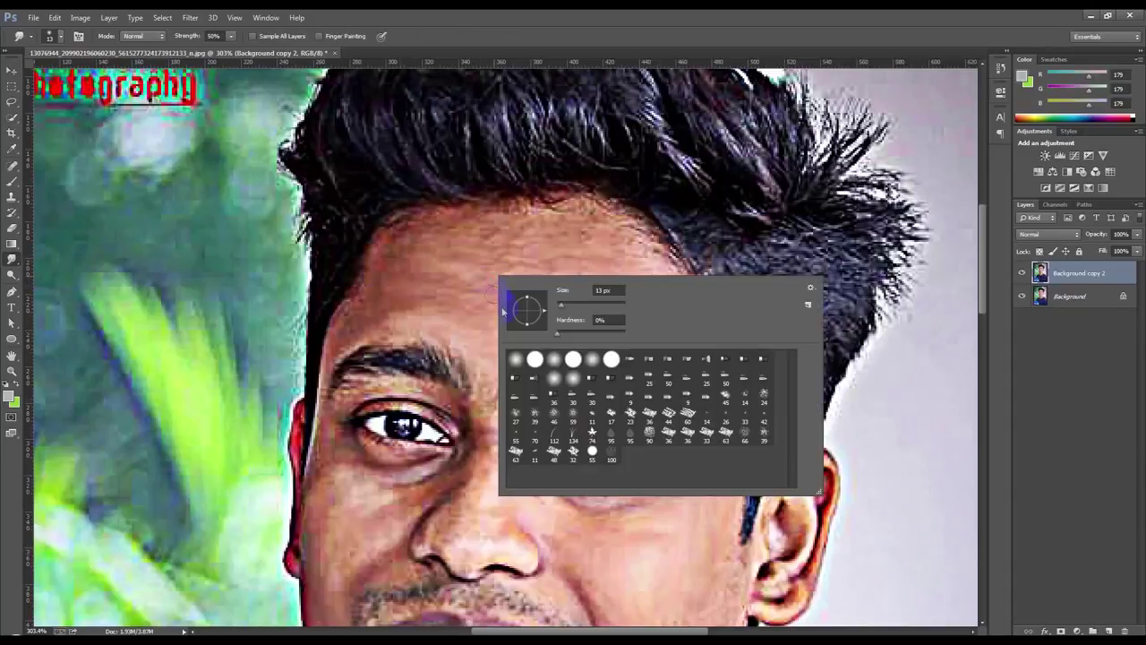
left_click(452, 242)
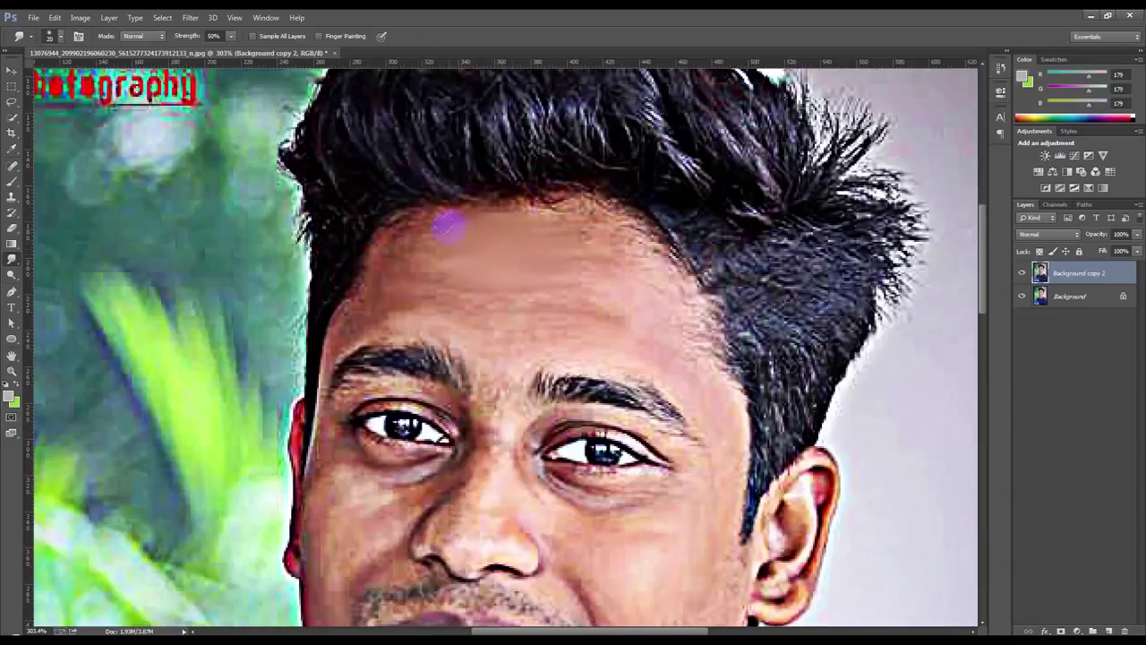
Set smudge strength to 10% and smooth the forehead, cheek and neck skin
key("1")
mouse_move(552, 327)
left_mouse_down()
mouse_move(435, 210)
mouse_move(439, 246)
mouse_move(558, 236)
mouse_move(575, 284)
left_mouse_up()
scroll(684, 289, "down", 5)
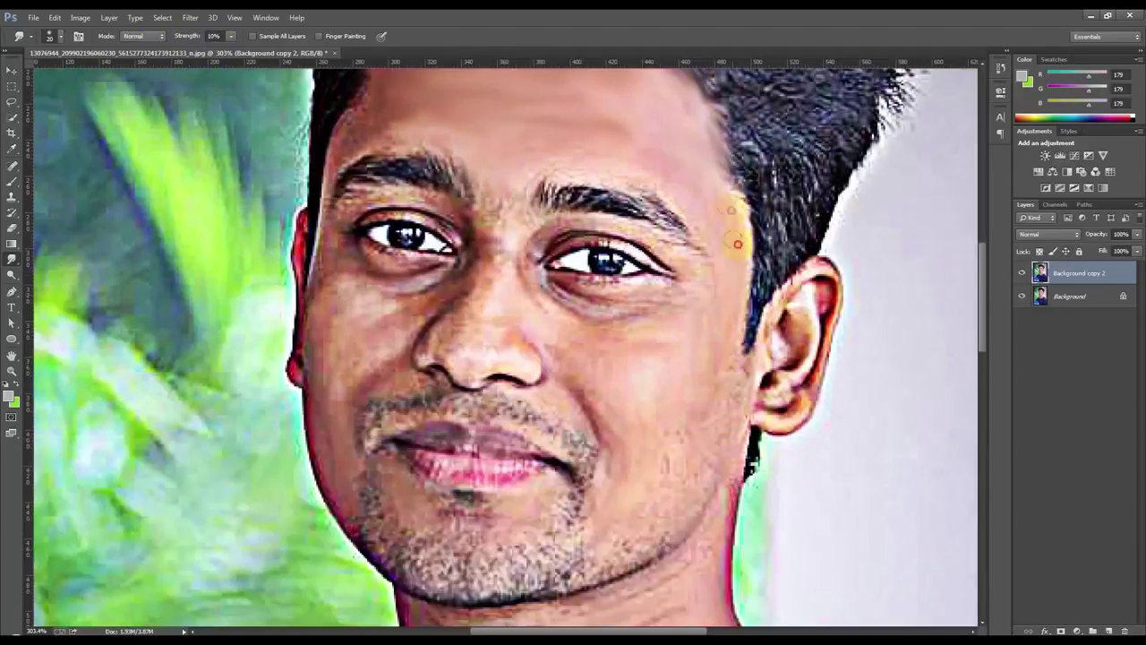
left_click_drag(735, 379, 674, 447)
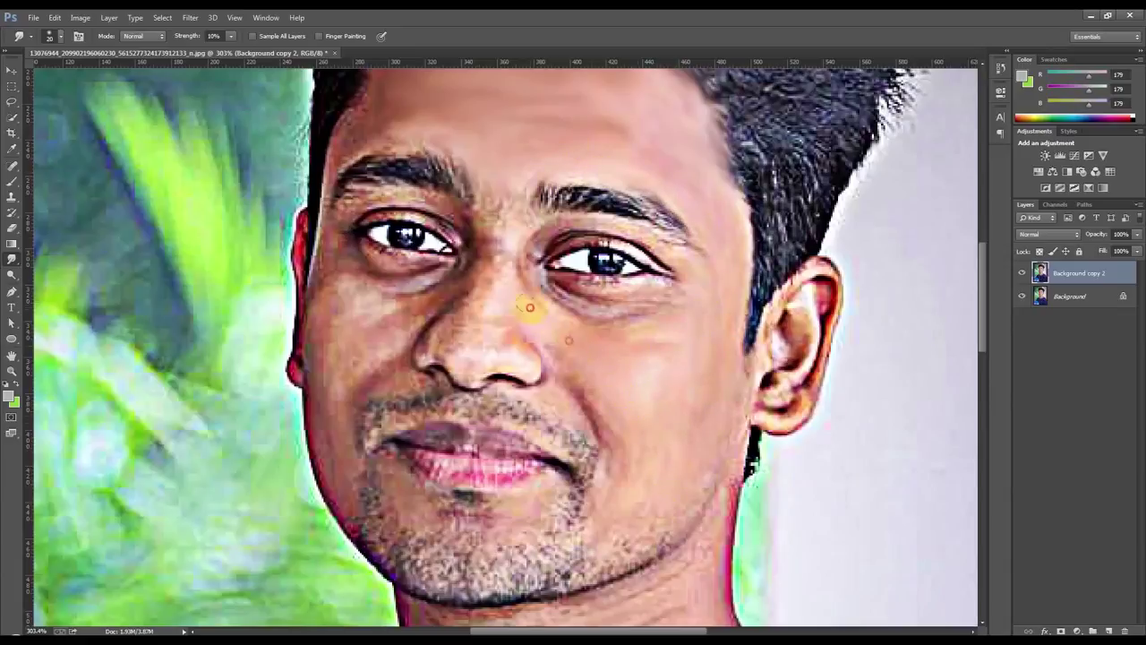
scroll(648, 353, "down", 2)
scroll(696, 404, "down", 1)
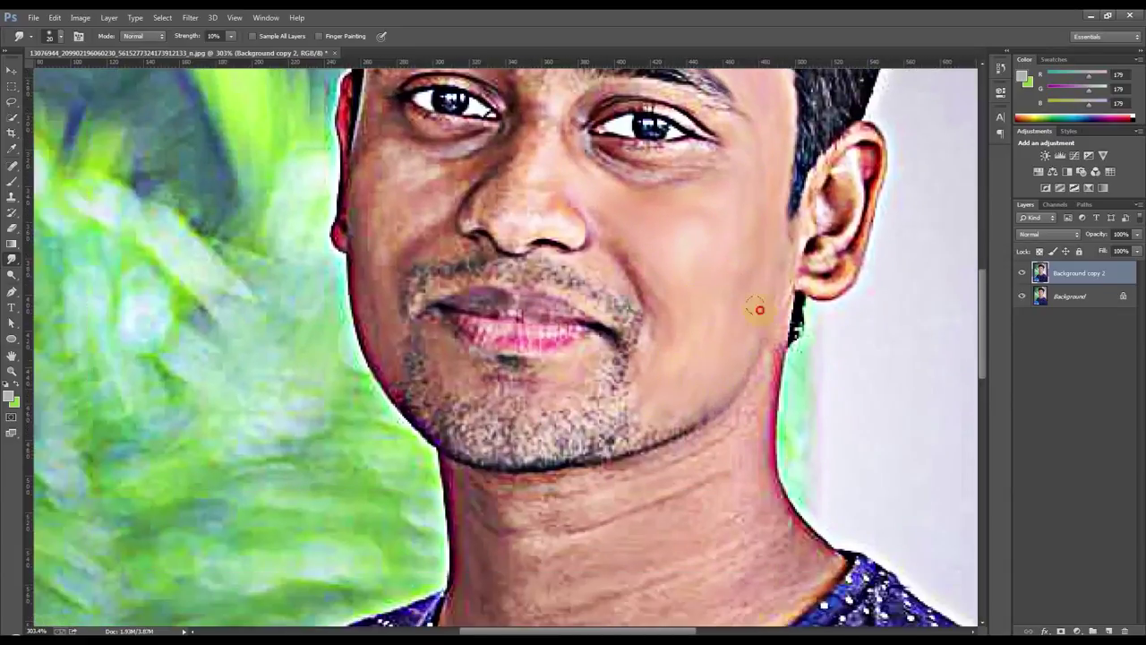
scroll(512, 390, "down", 3)
mouse_move(650, 552)
left_mouse_down()
mouse_move(826, 248)
mouse_move(554, 355)
mouse_move(786, 328)
mouse_move(611, 421)
mouse_move(798, 357)
left_mouse_up()
left_click_drag(599, 517, 708, 431)
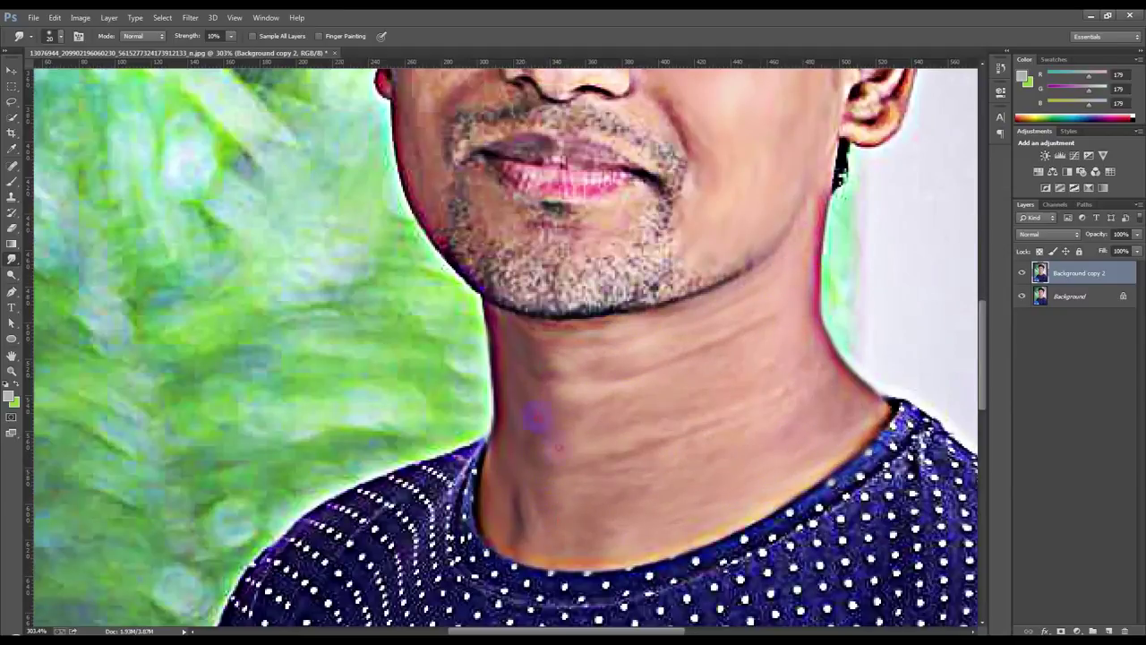
Smudge the skin around the nose, the ear highlight, and both eye outlines
left_click_drag(580, 270, 643, 513)
mouse_move(668, 300)
left_mouse_down()
mouse_move(614, 224)
mouse_move(529, 261)
left_mouse_up()
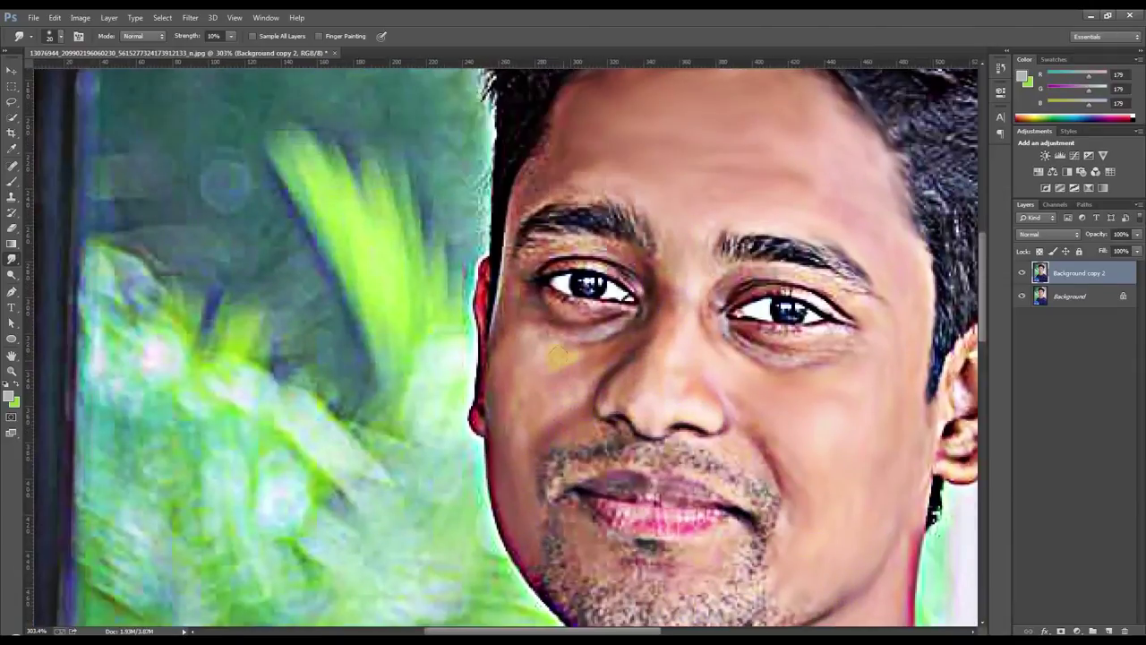
left_click_drag(484, 413, 517, 510)
left_click_drag(484, 385, 415, 387)
mouse_move(896, 485)
left_mouse_down()
mouse_move(886, 369)
mouse_move(917, 328)
mouse_move(902, 453)
mouse_move(855, 472)
left_mouse_up()
scroll(771, 439, "up", 1)
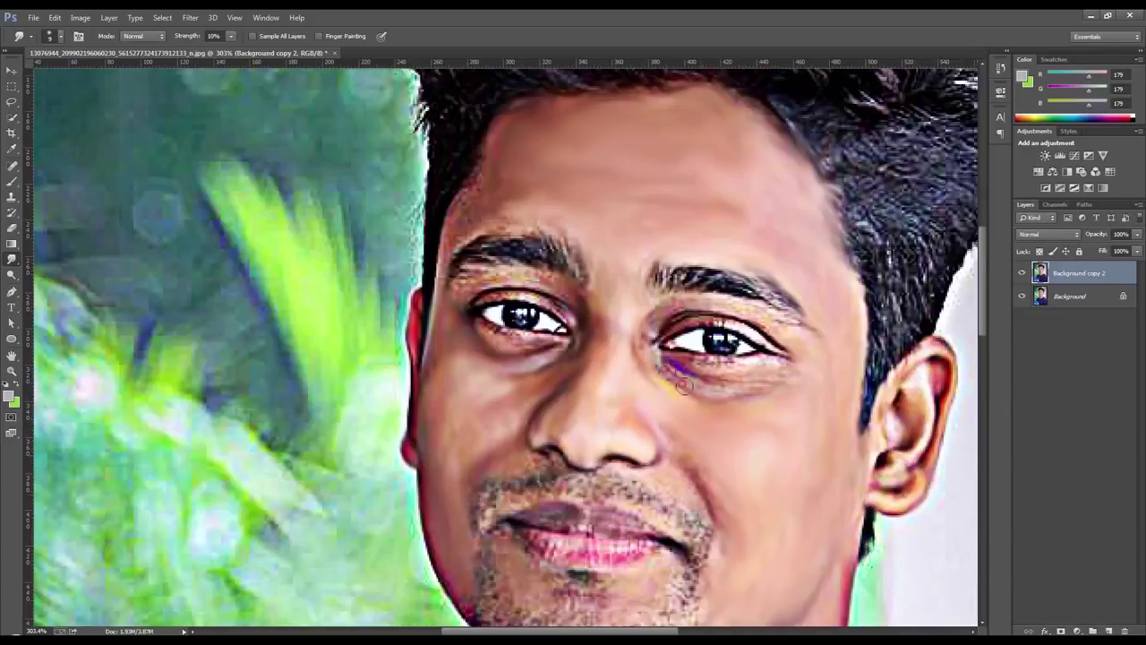
mouse_move(688, 296)
left_mouse_down()
mouse_move(779, 346)
mouse_move(731, 321)
left_mouse_up()
mouse_move(572, 354)
left_mouse_down()
mouse_move(486, 301)
mouse_move(529, 354)
mouse_move(475, 273)
left_mouse_up()
Smooth both eyebrows along their length
scroll(532, 426, "down", 1)
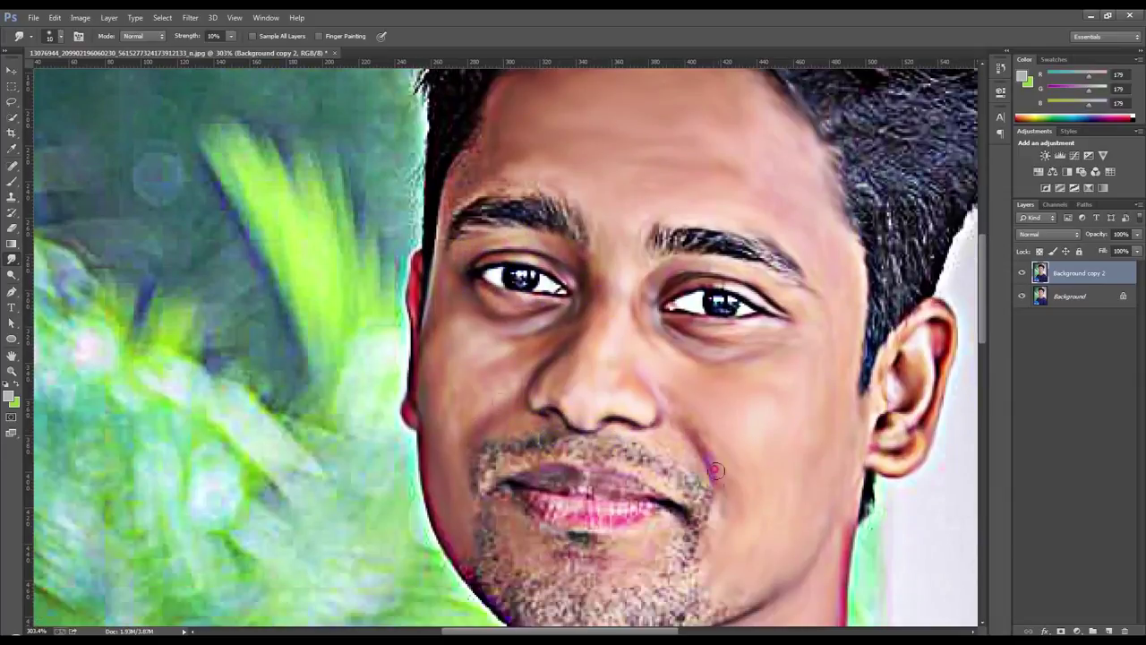
scroll(487, 179, "up", 1)
scroll(479, 250, "down", 2)
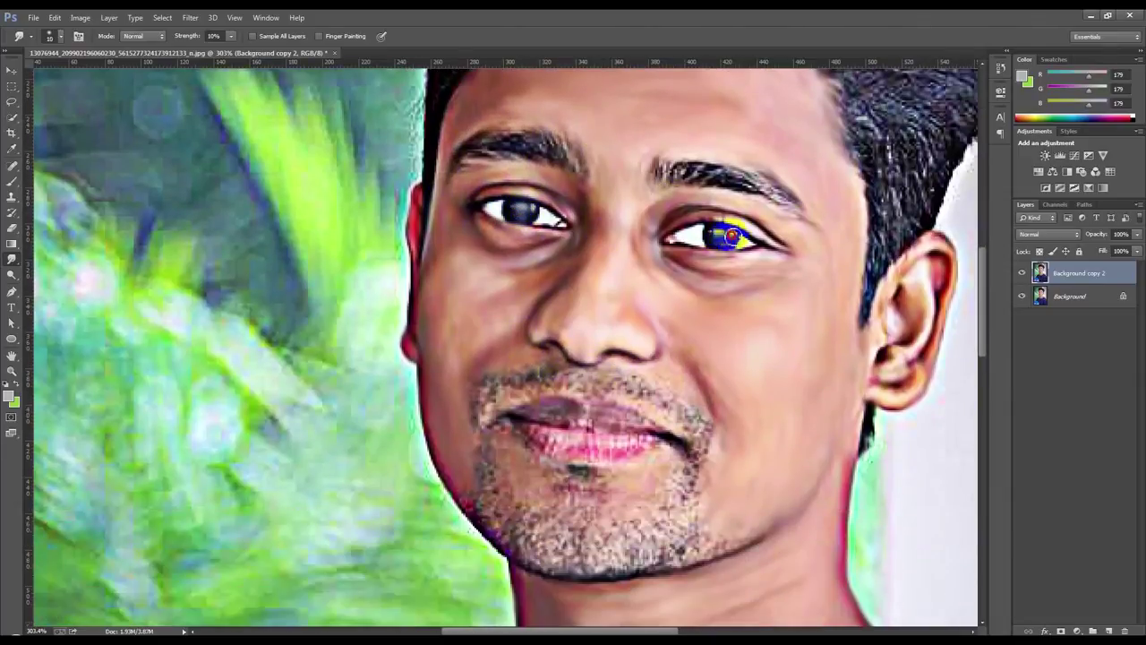
scroll(543, 266, "down", 2)
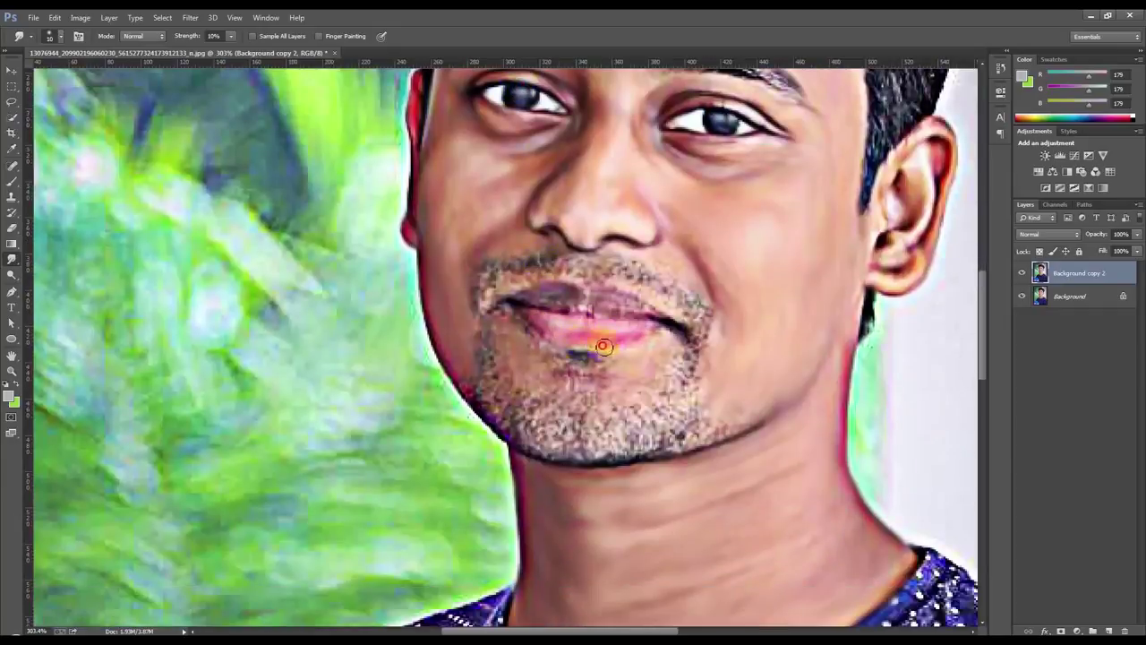
scroll(637, 317, "down", 1)
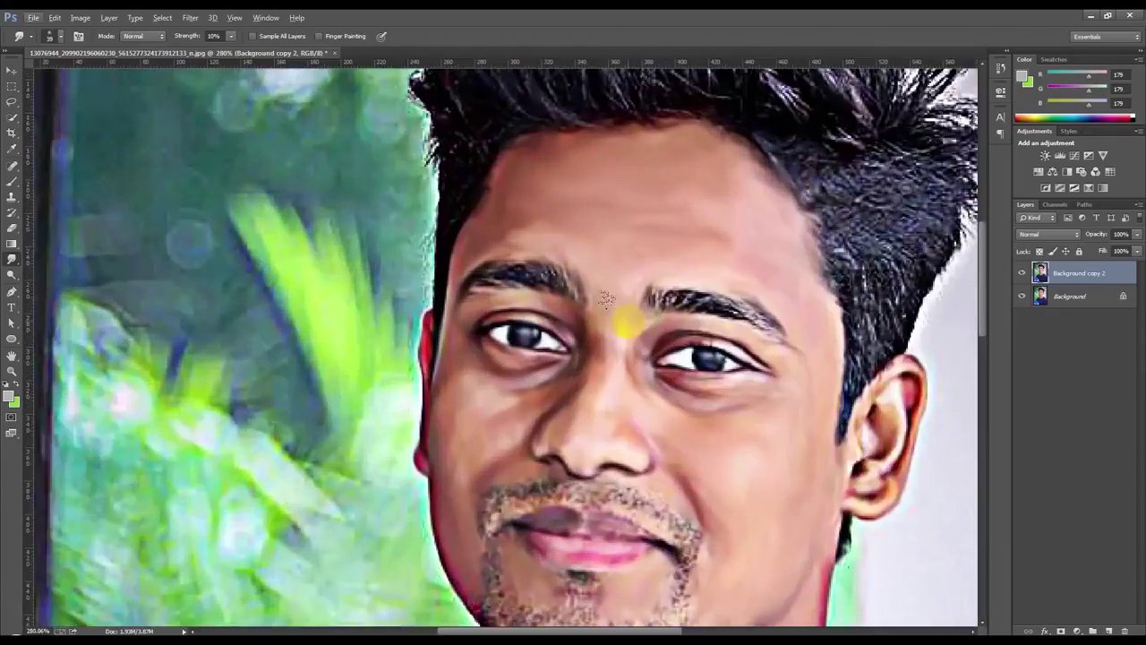
left_click_drag(627, 320, 742, 315)
left_click_drag(650, 298, 767, 322)
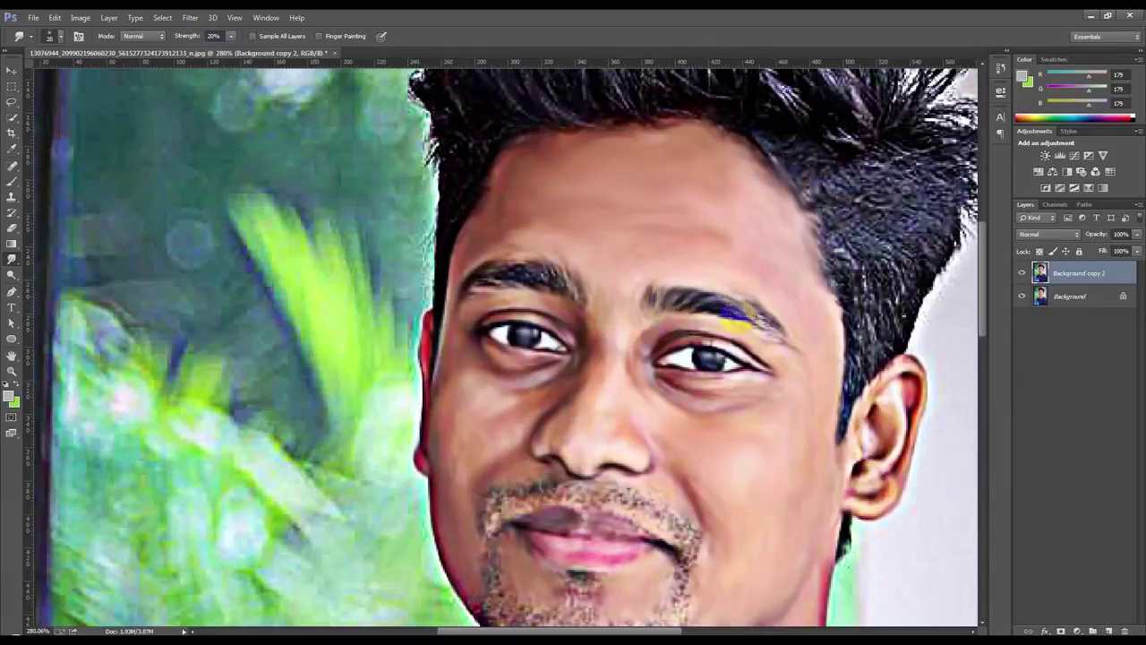
left_click_drag(576, 281, 487, 269)
Smear the stubble along the jawline, chin and mouth corner
scroll(495, 345, "down", 4)
left_click_drag(501, 431, 519, 479)
left_click_drag(590, 426, 697, 375)
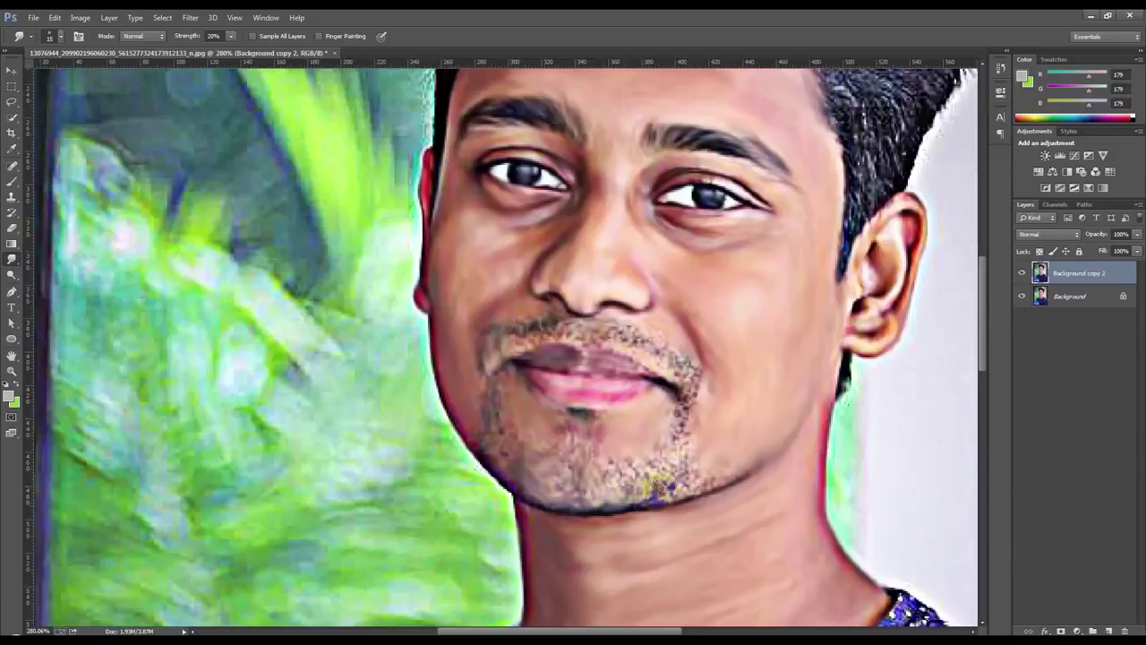
left_click_drag(472, 441, 493, 362)
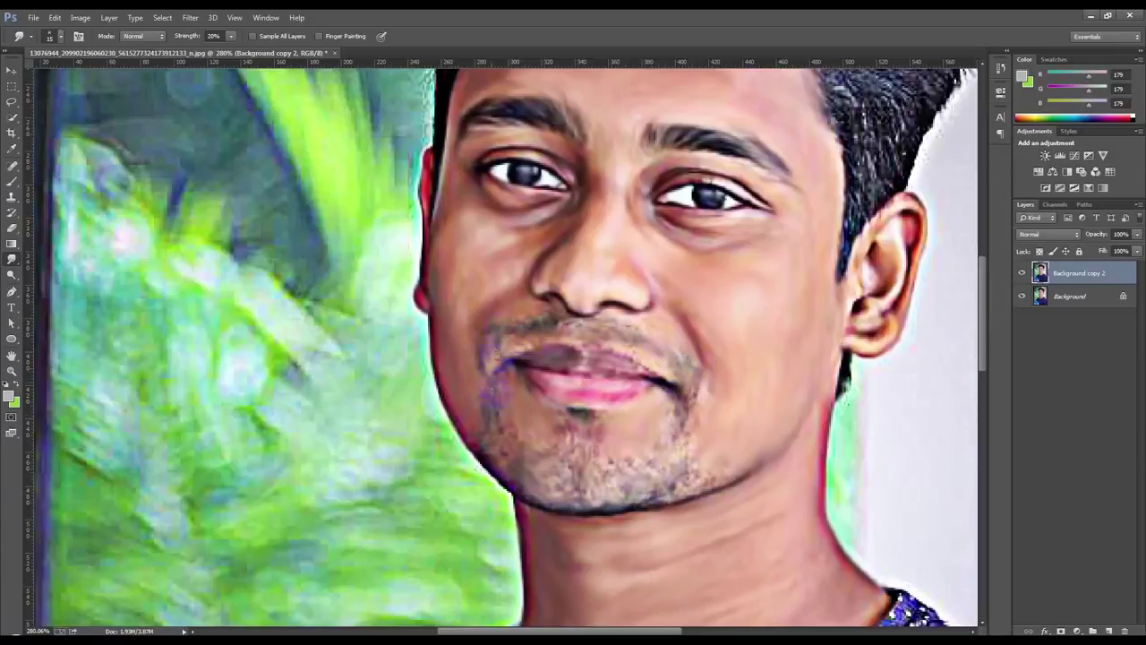
scroll(600, 349, "down", 3)
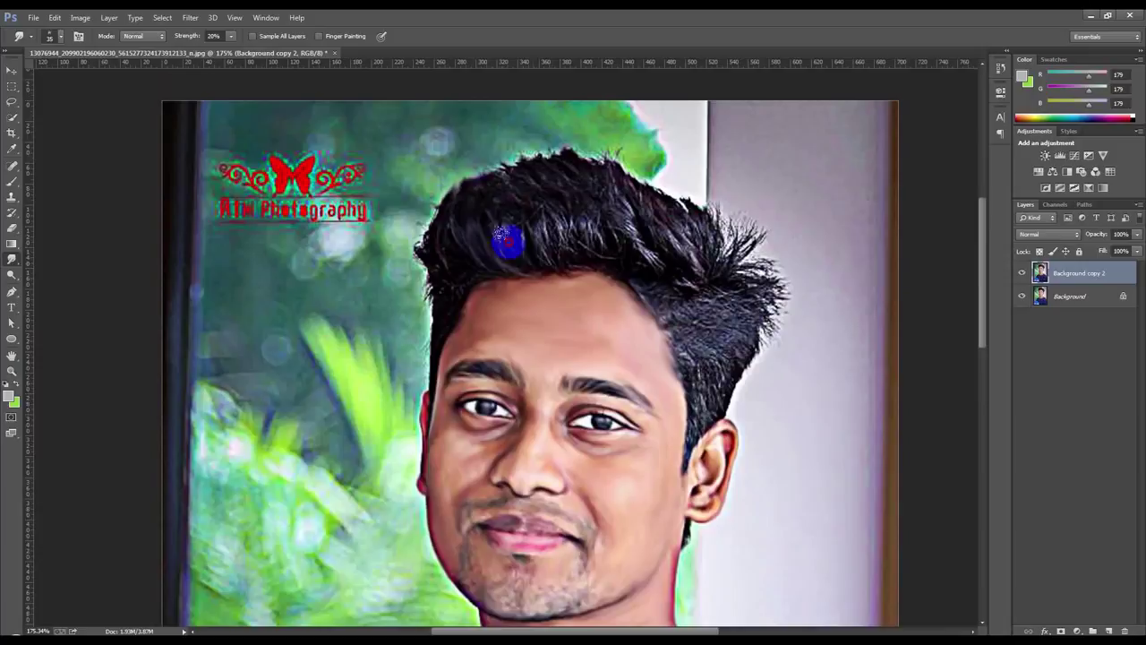
Smudge strokes across the hair and along its left and right edges
mouse_move(504, 239)
left_mouse_down()
mouse_move(631, 202)
mouse_move(757, 242)
left_mouse_up()
scroll(757, 242, "down", 2)
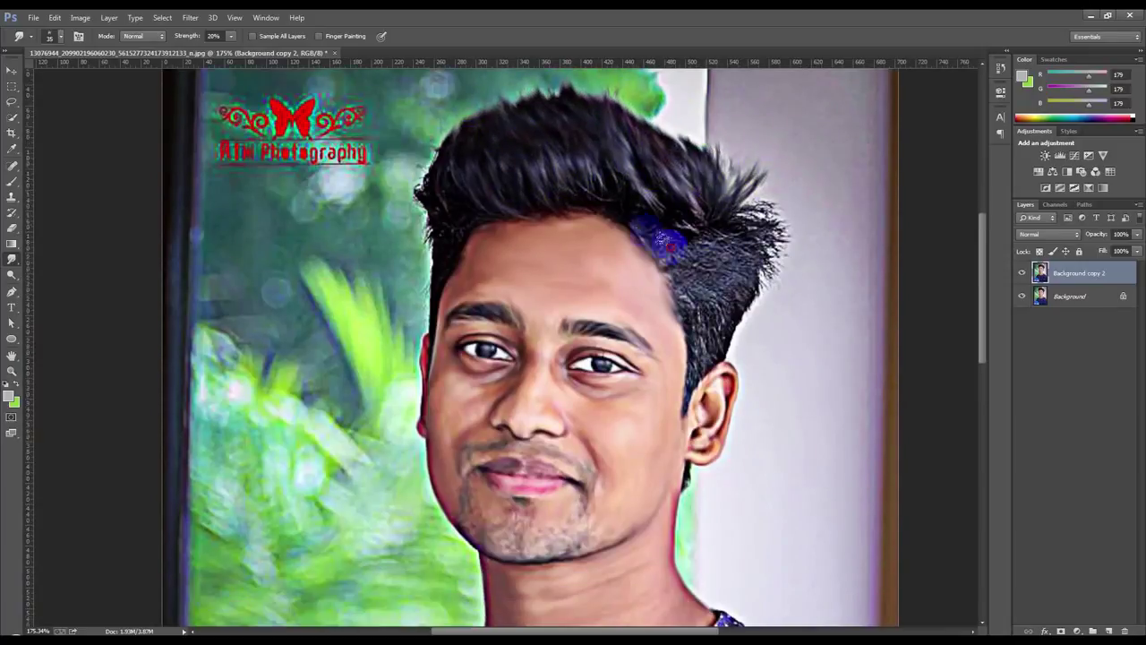
left_click_drag(716, 309, 779, 229)
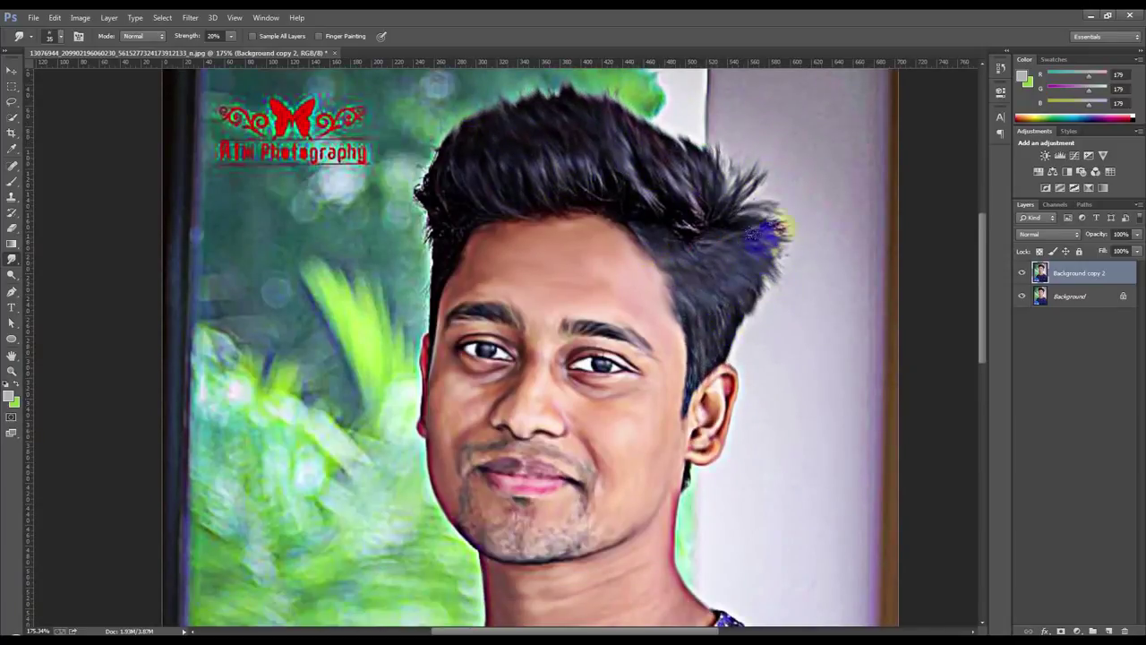
mouse_move(447, 146)
left_mouse_down()
mouse_move(421, 210)
mouse_move(421, 341)
left_mouse_up()
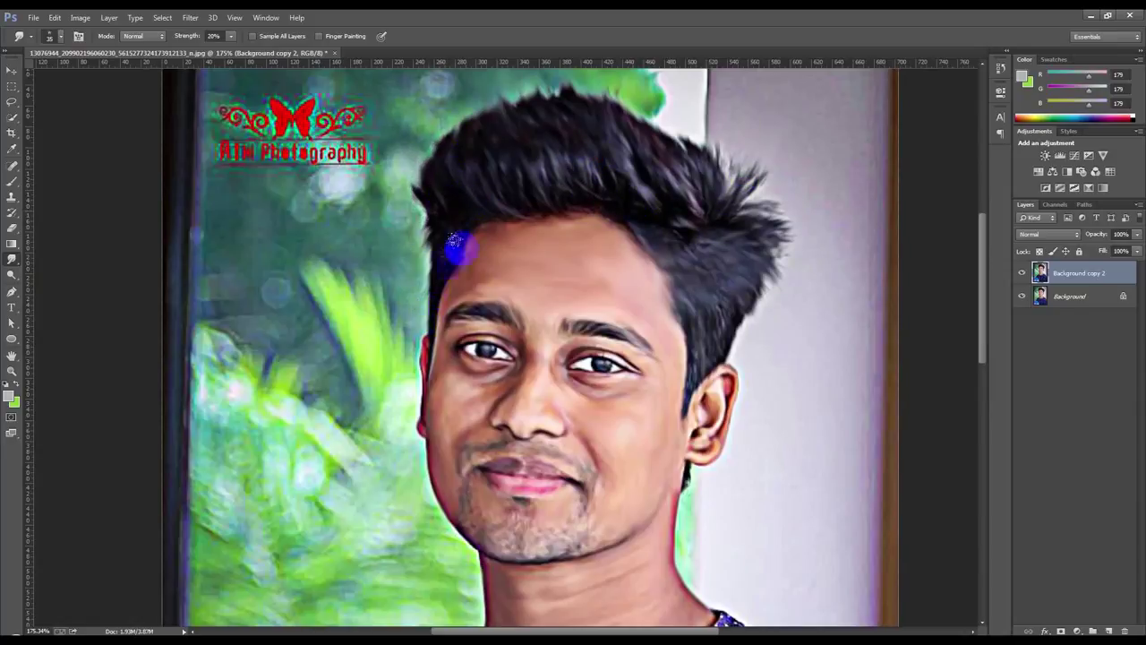
scroll(681, 169, "down", 3)
scroll(596, 283, "up", 2)
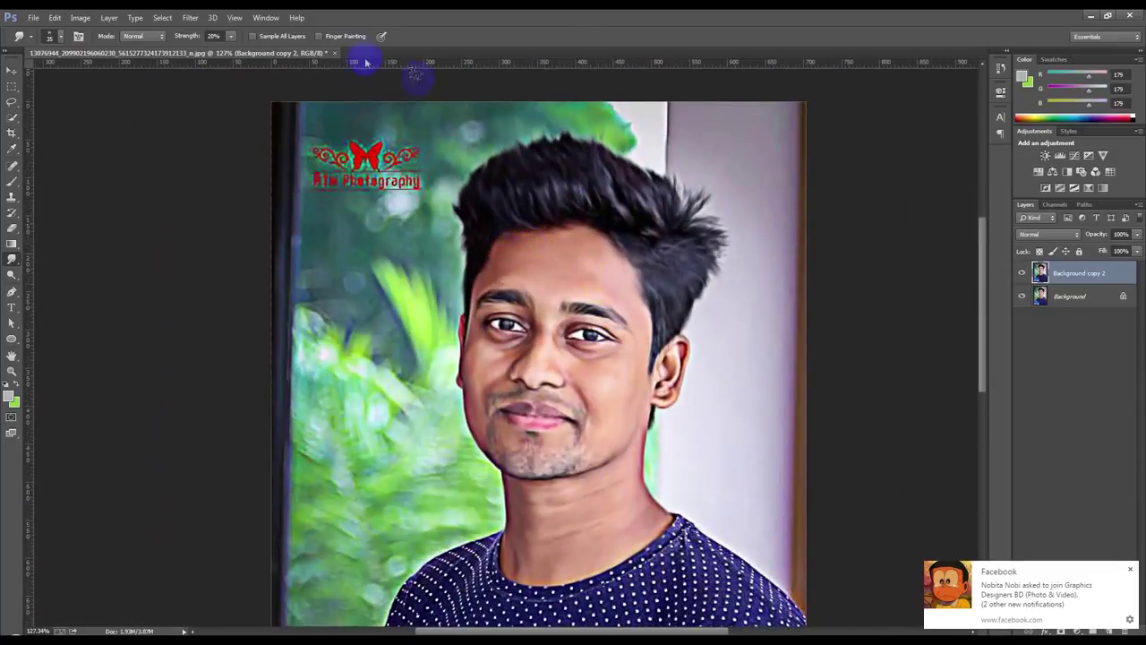
Apply a Surface Blur with a 26-pixel radius and adjusted threshold to Background copy 2
left_click(189, 17)
mouse_move(215, 148)
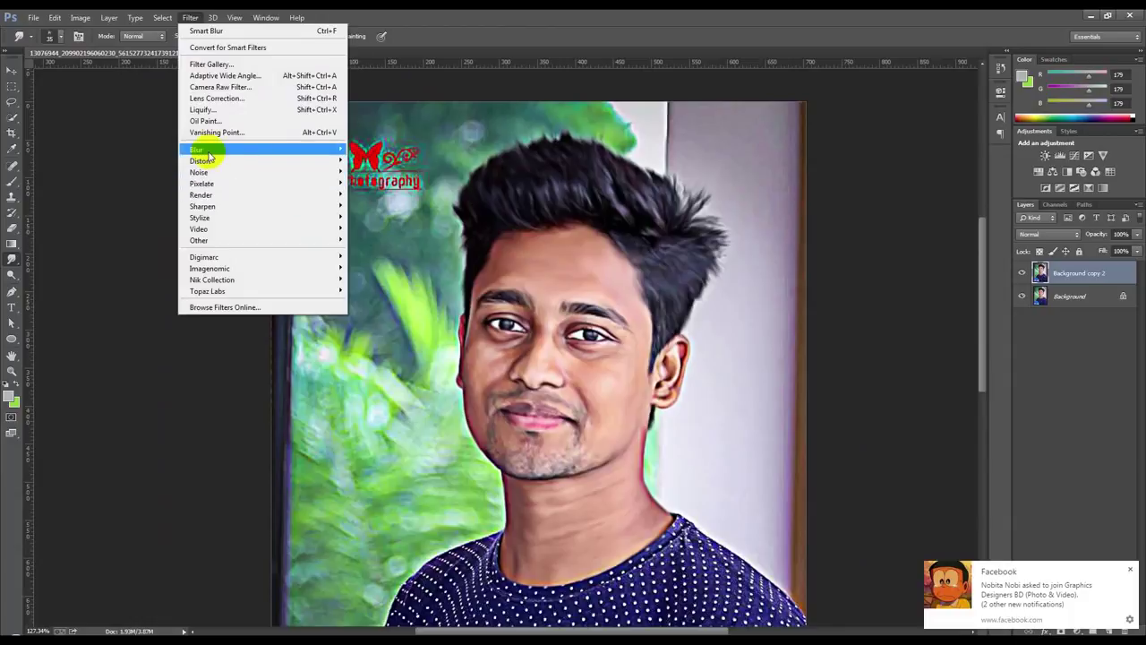
left_click(394, 302)
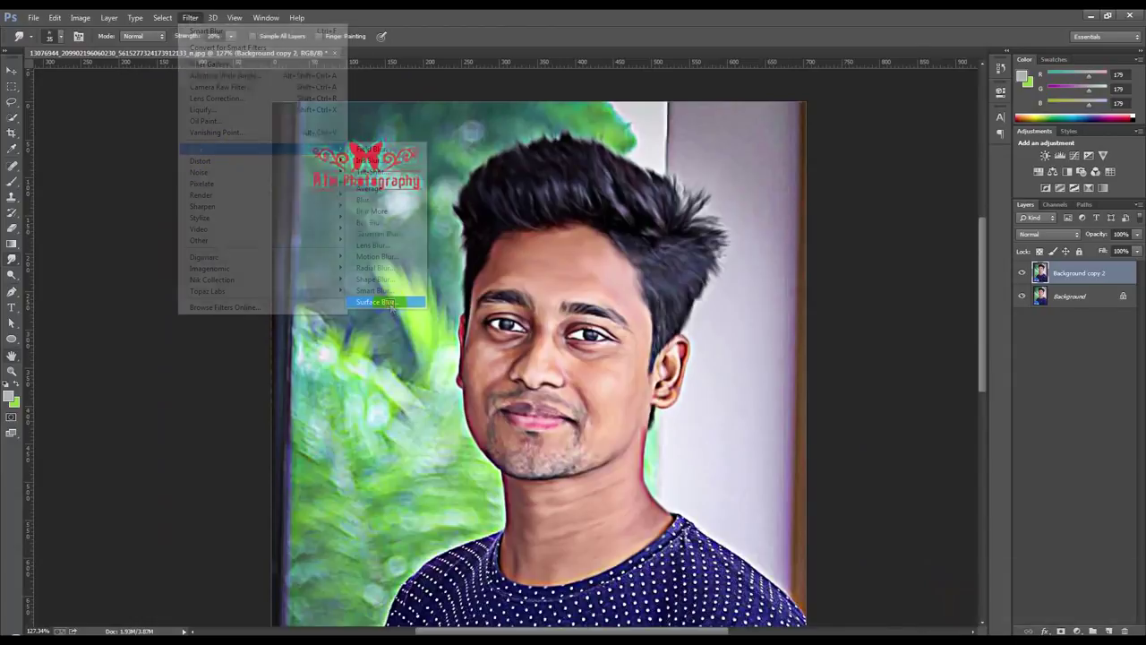
mouse_move(538, 233)
left_mouse_down()
mouse_move(528, 221)
mouse_move(558, 240)
left_mouse_up()
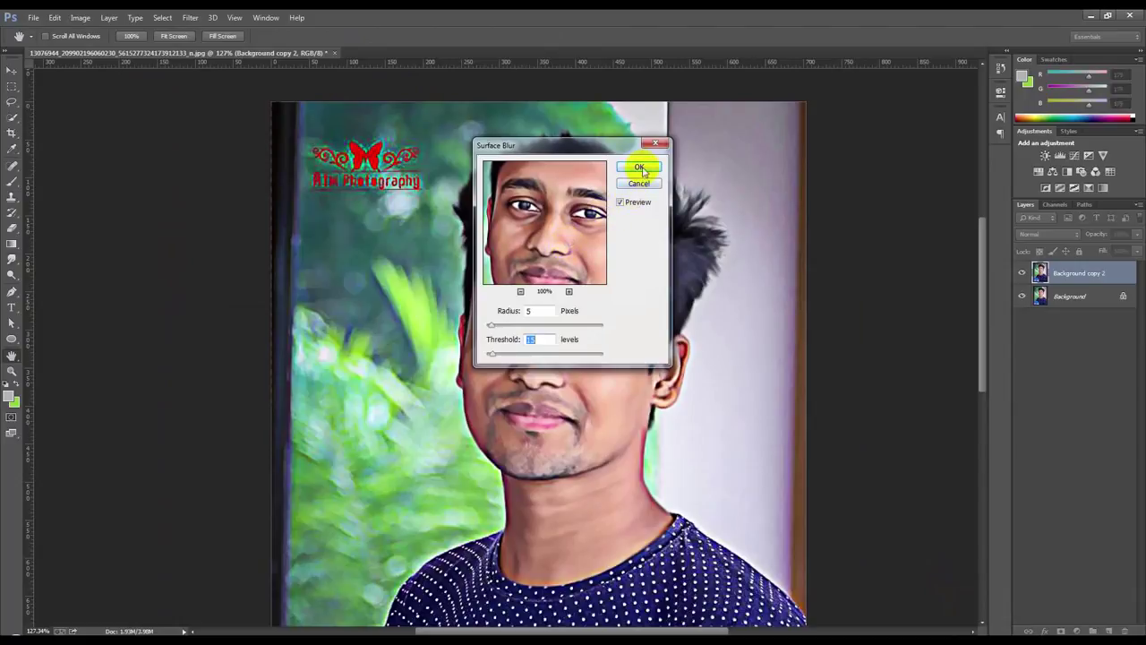
left_click(494, 325)
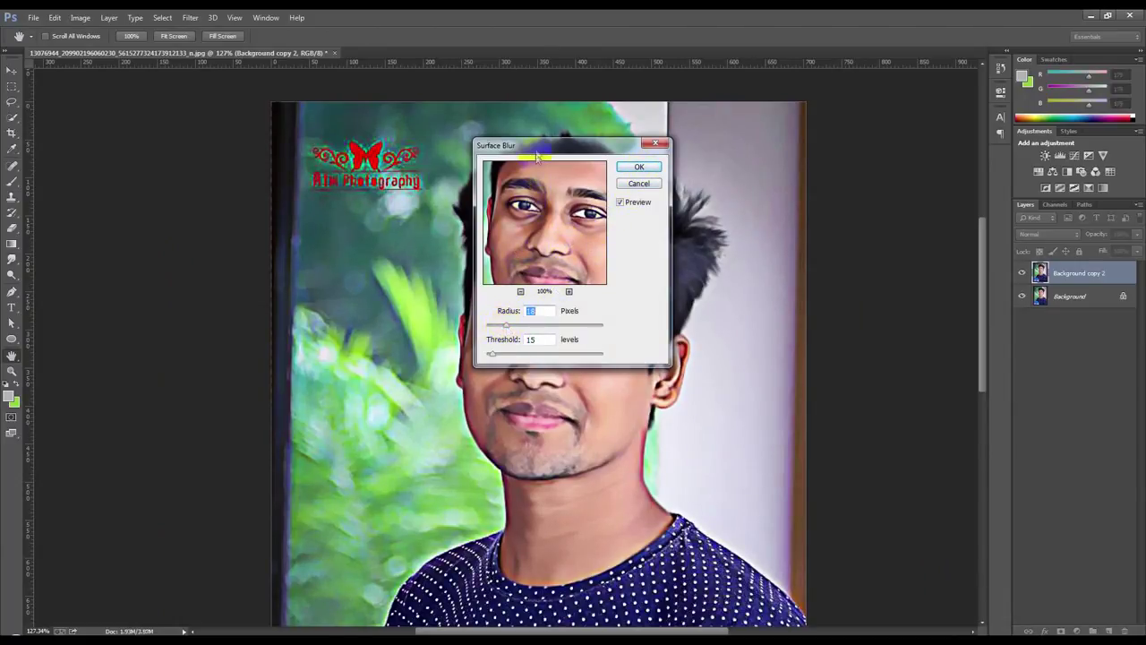
left_click_drag(538, 154, 744, 172)
left_click_drag(710, 343, 732, 345)
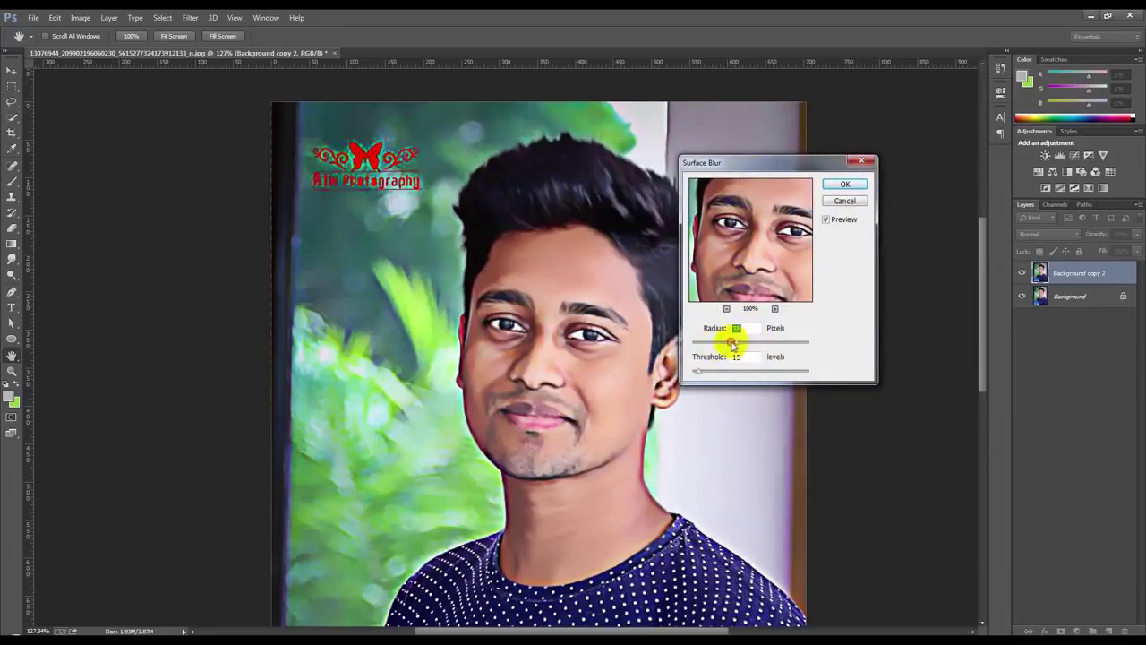
left_click(699, 373)
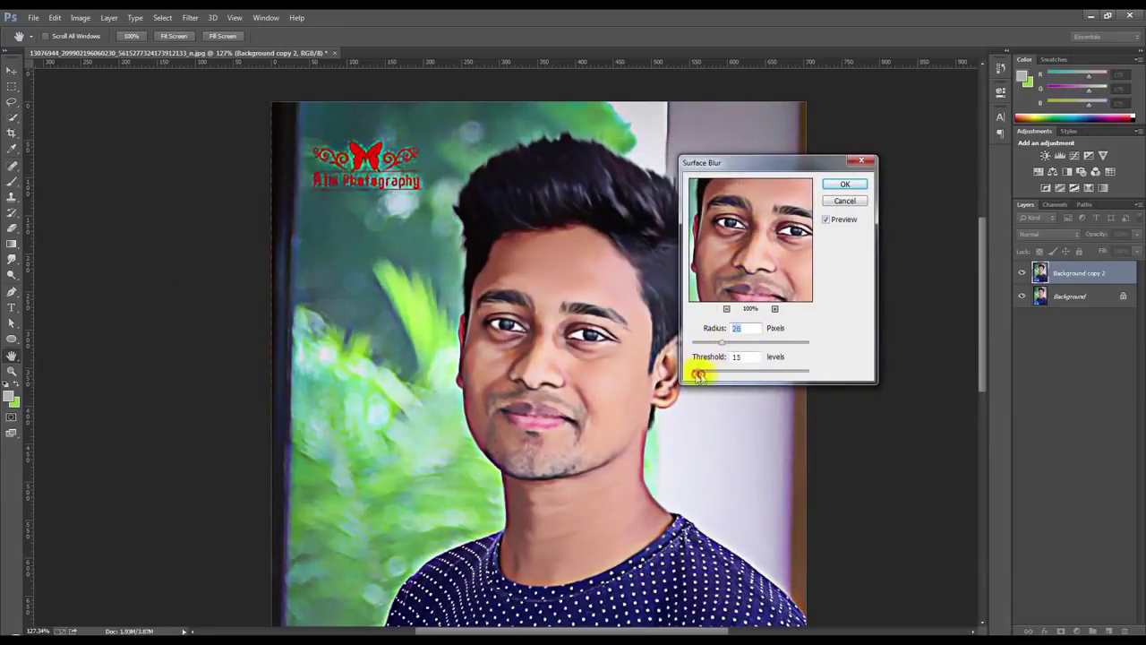
left_click(704, 376)
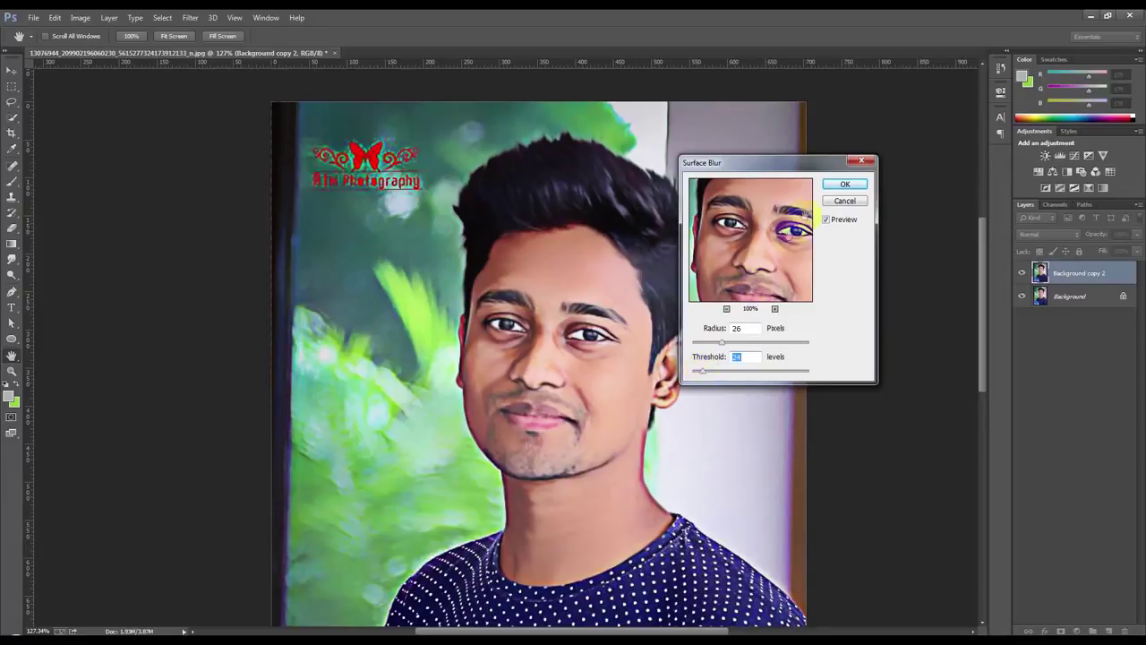
left_click(845, 183)
Switch back to the Smudge tool and scroll around the portrait
key("r")
scroll(671, 259, "down", 3)
scroll(653, 260, "down", 2)
scroll(536, 235, "up", 6)
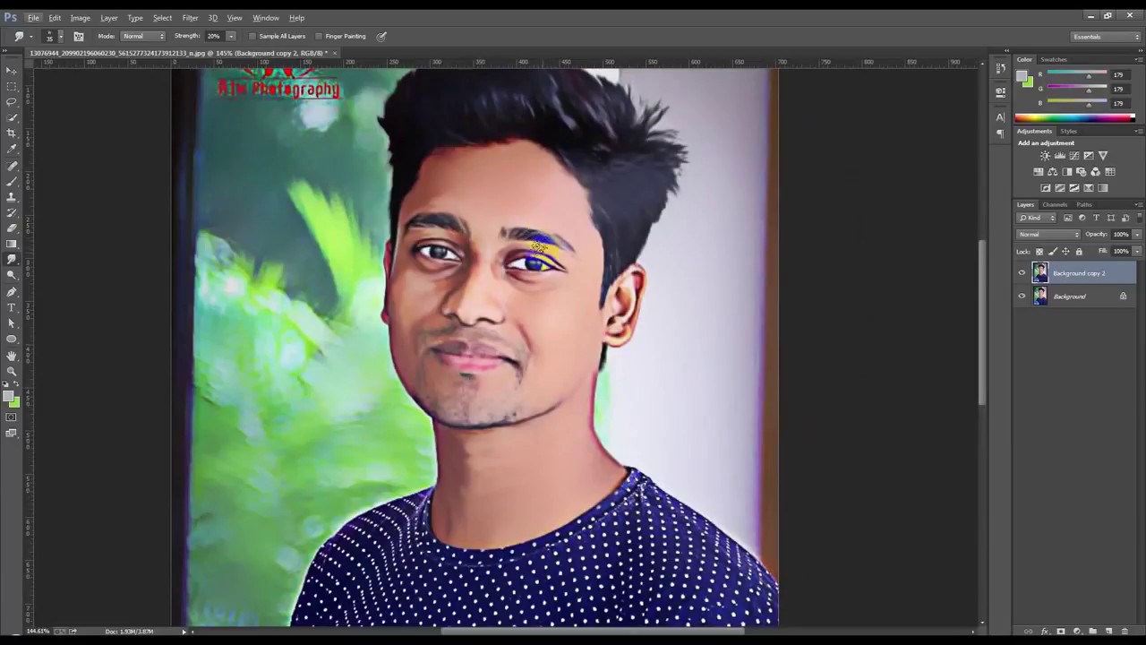
scroll(537, 244, "down", 2)
scroll(161, 85, "down", 1)
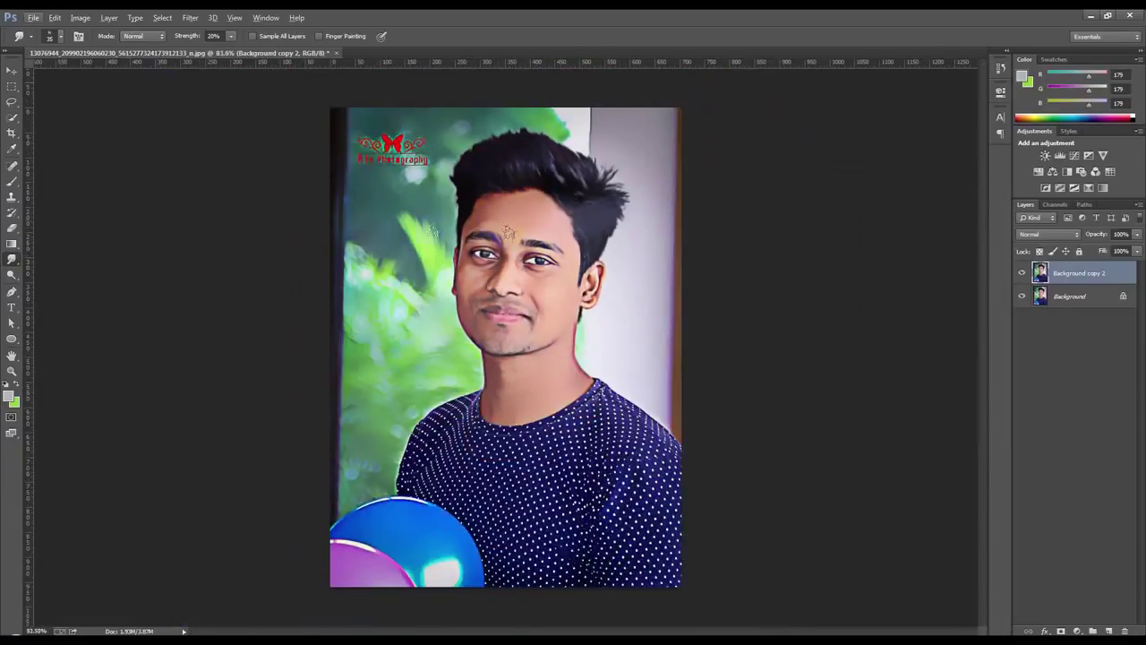
Apply Levels with midtones 1.06 and white input 238
left_click(80, 17)
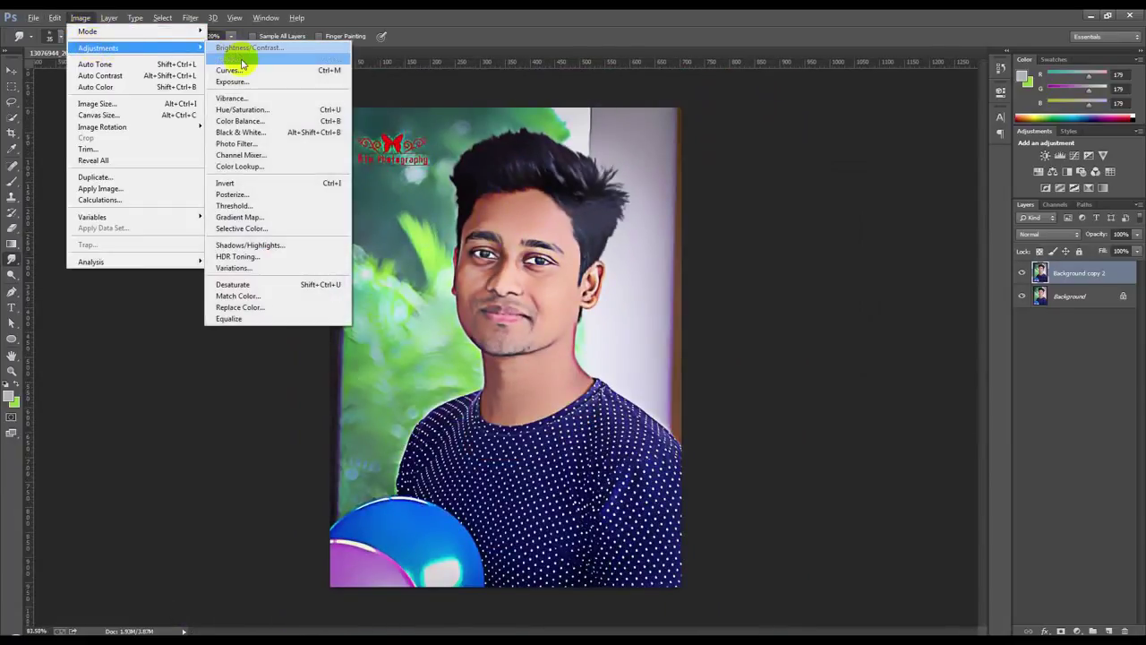
left_click(243, 56)
left_click(671, 285)
left_click_drag(671, 285, 667, 285)
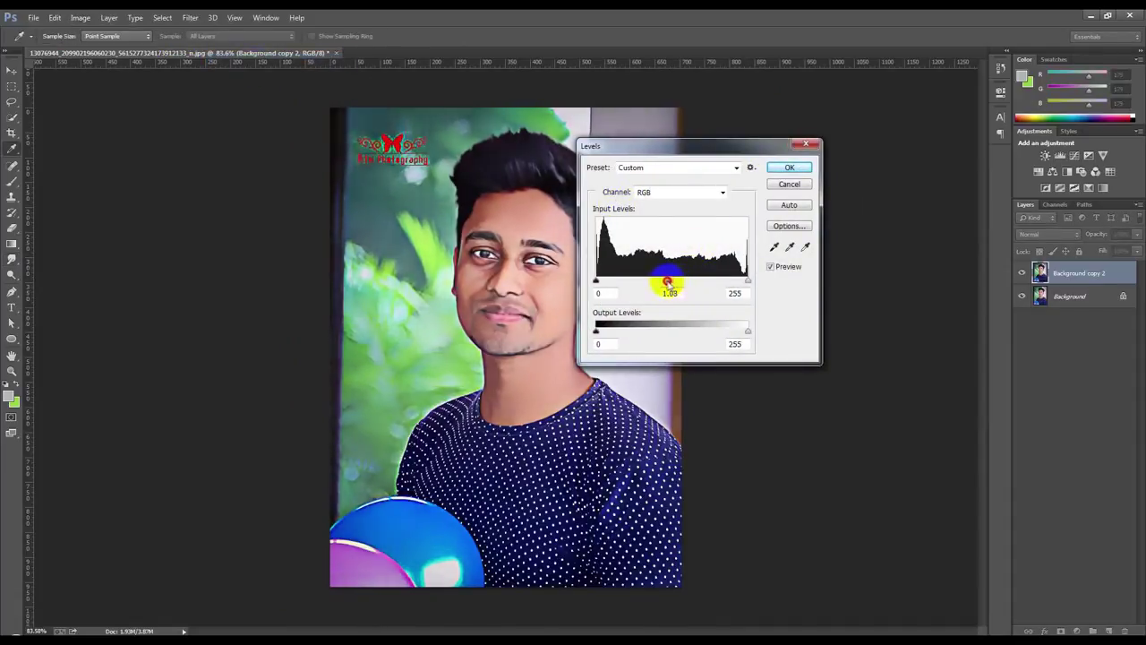
left_click_drag(746, 284, 740, 283)
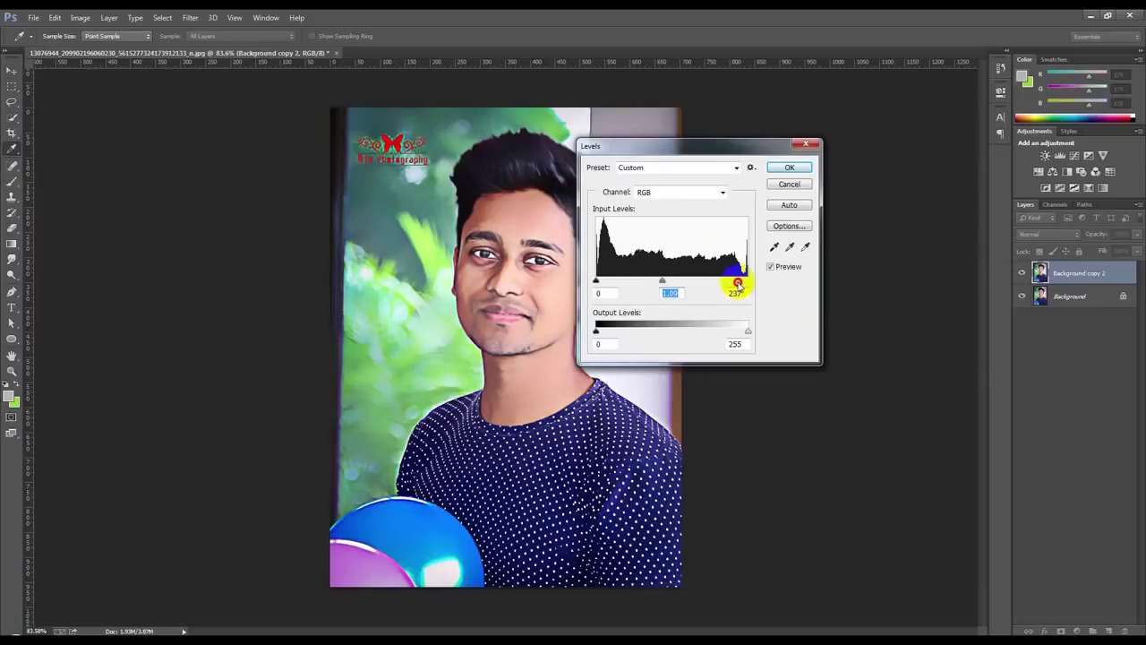
left_click_drag(663, 282, 665, 282)
left_click(780, 169)
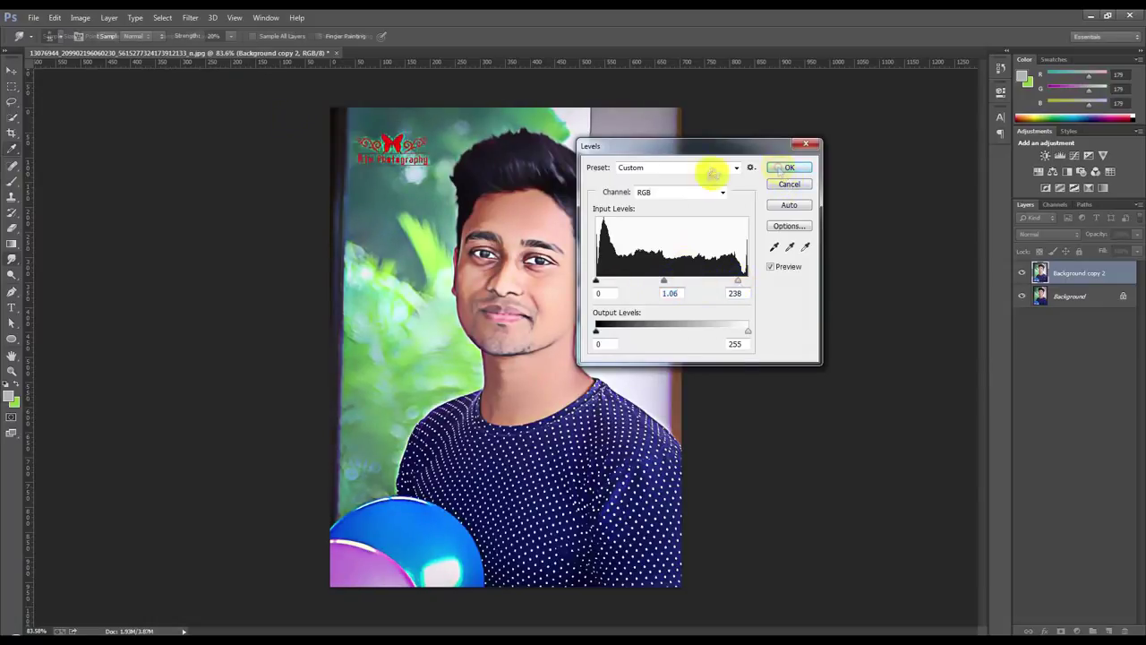
Apply Shadows/Highlights with a lowered Shadows amount, then return to smudging
left_click(79, 17)
mouse_move(98, 47)
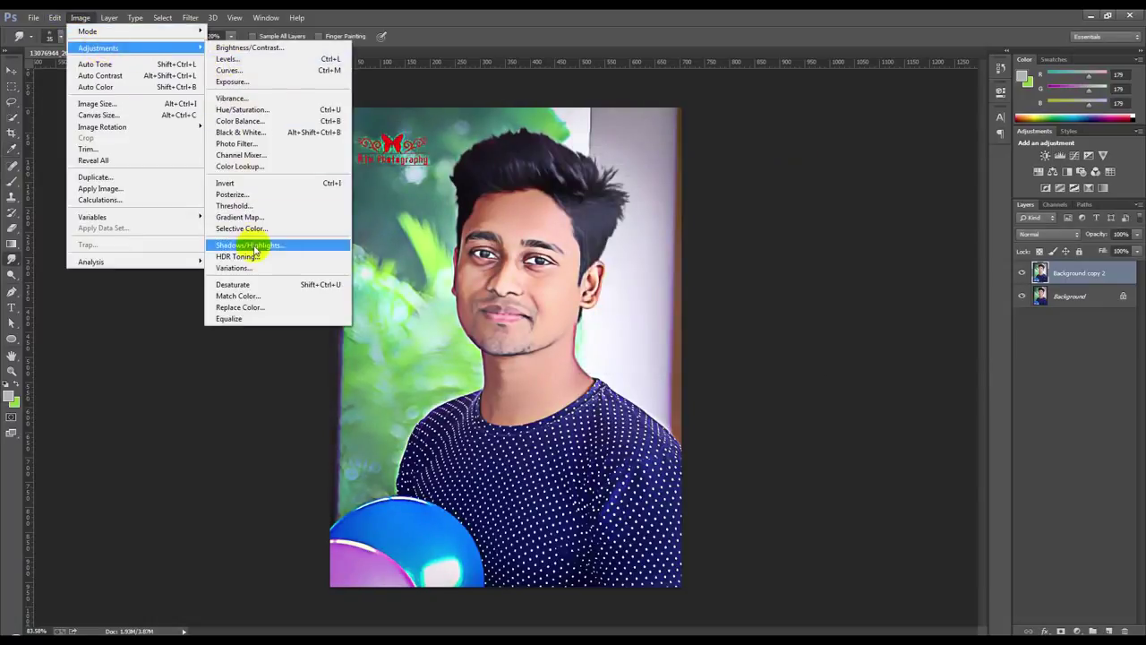
left_click(255, 249)
left_click_drag(582, 177, 765, 172)
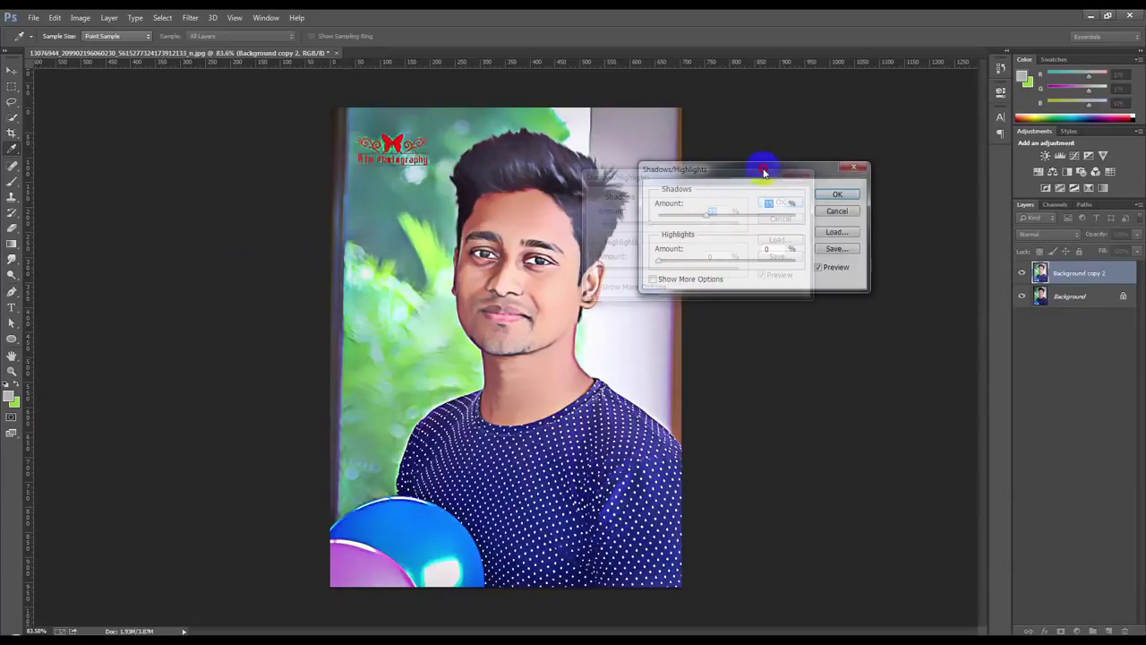
left_click_drag(717, 215, 684, 219)
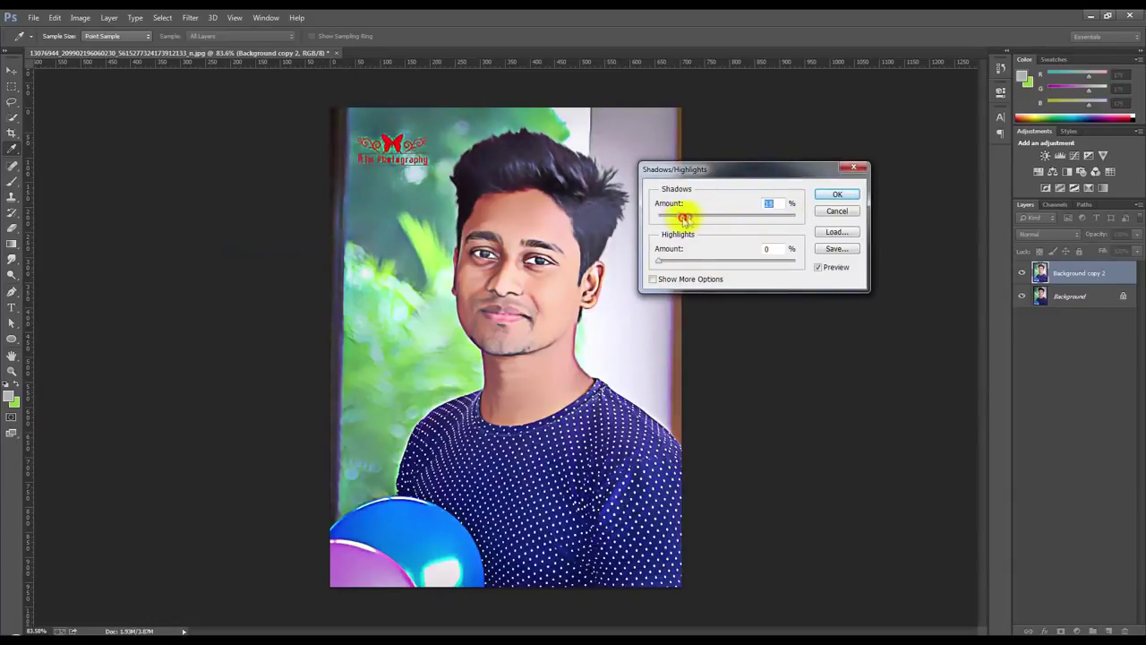
left_click(829, 194)
key("r")
scroll(609, 286, "up", 2)
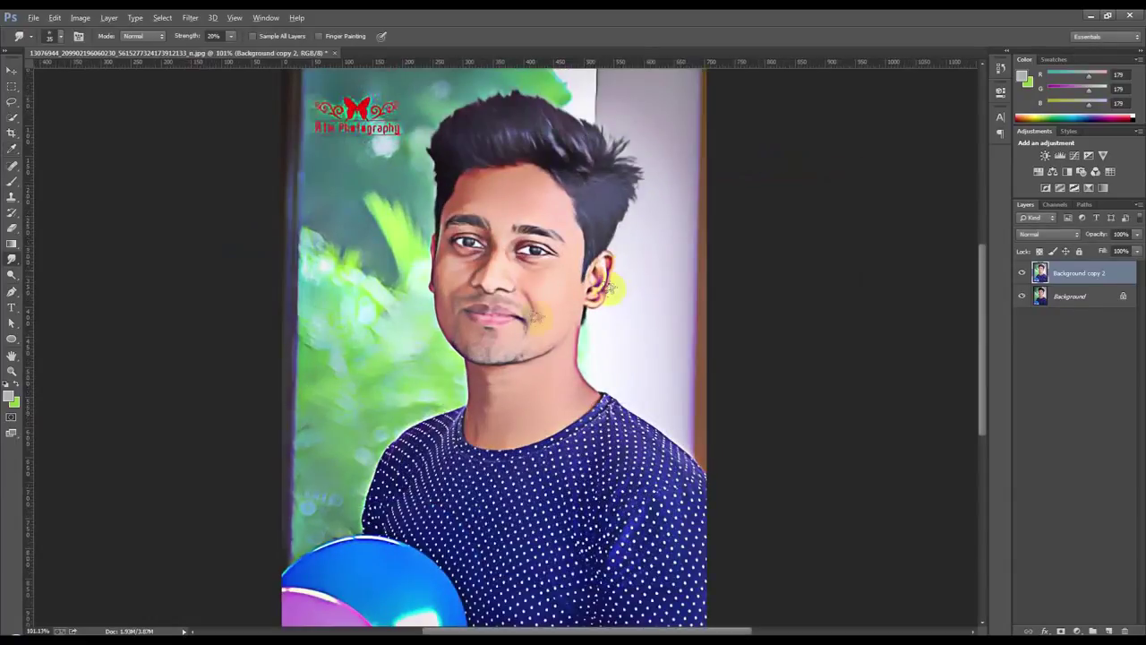
Smudge along the right hair edge by the ear and open the Image menu's adjustments
scroll(538, 314, "down", 2)
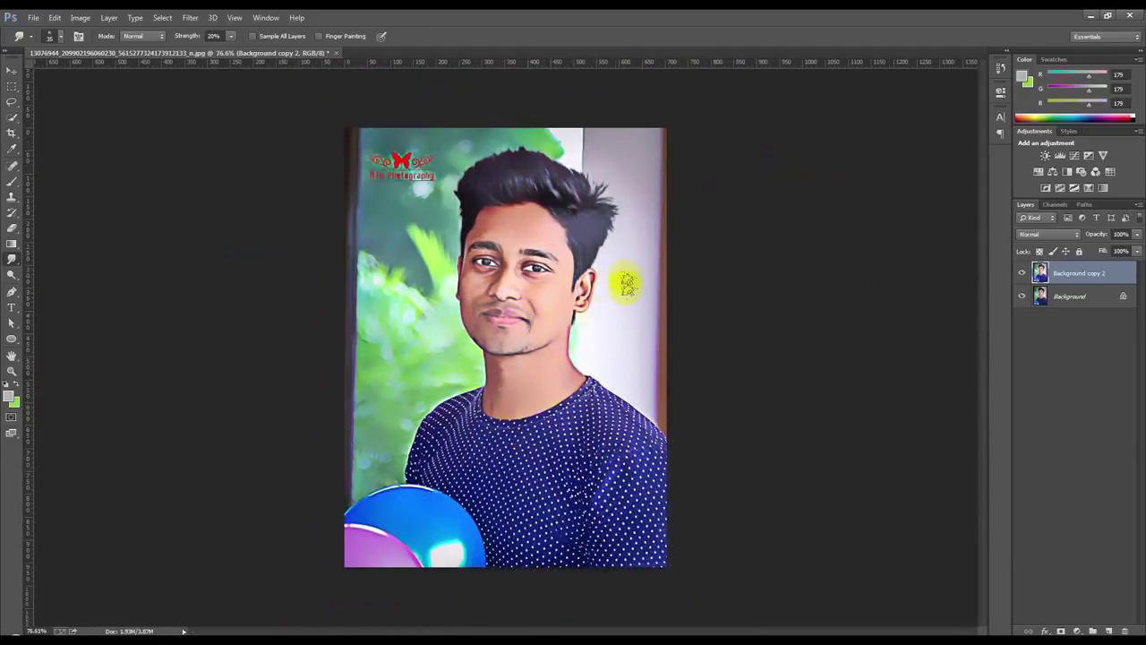
scroll(621, 281, "up", 4)
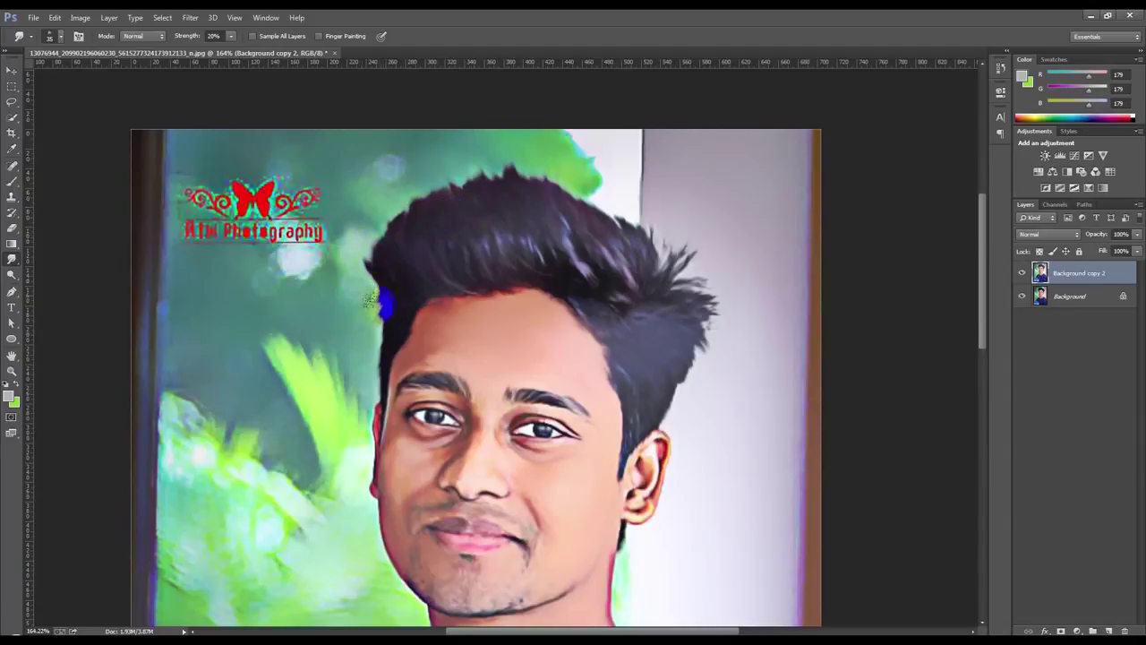
mouse_move(724, 307)
left_mouse_down()
mouse_move(711, 417)
mouse_move(682, 397)
mouse_move(665, 354)
left_mouse_up()
scroll(672, 403, "down", 3)
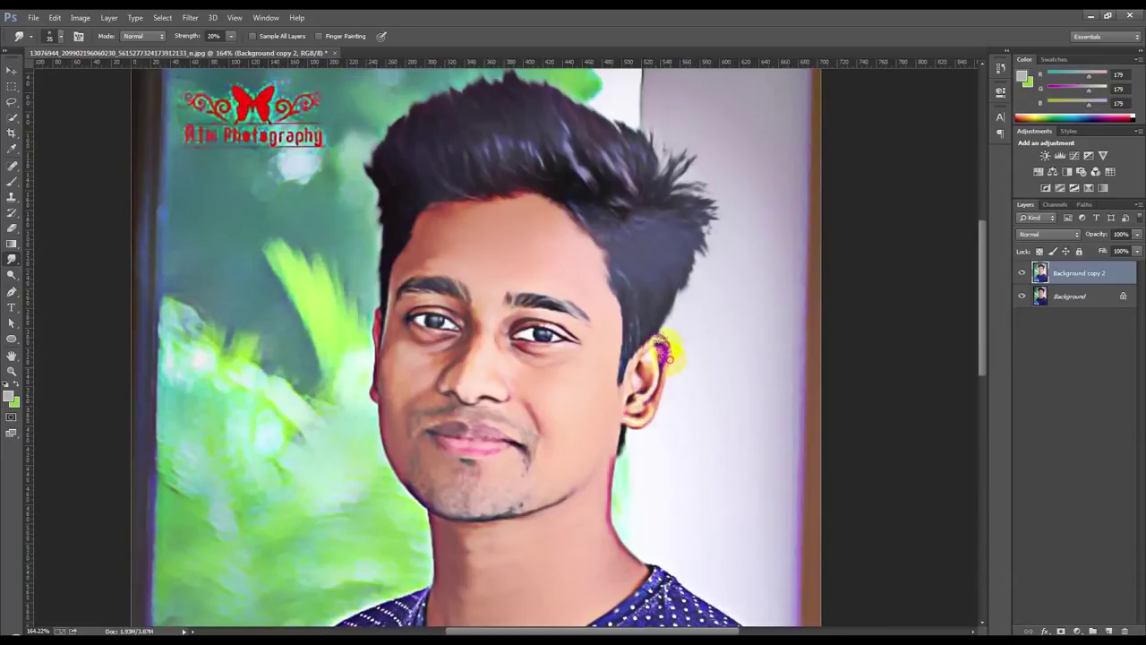
scroll(663, 354, "down", 2)
scroll(616, 409, "down", 3)
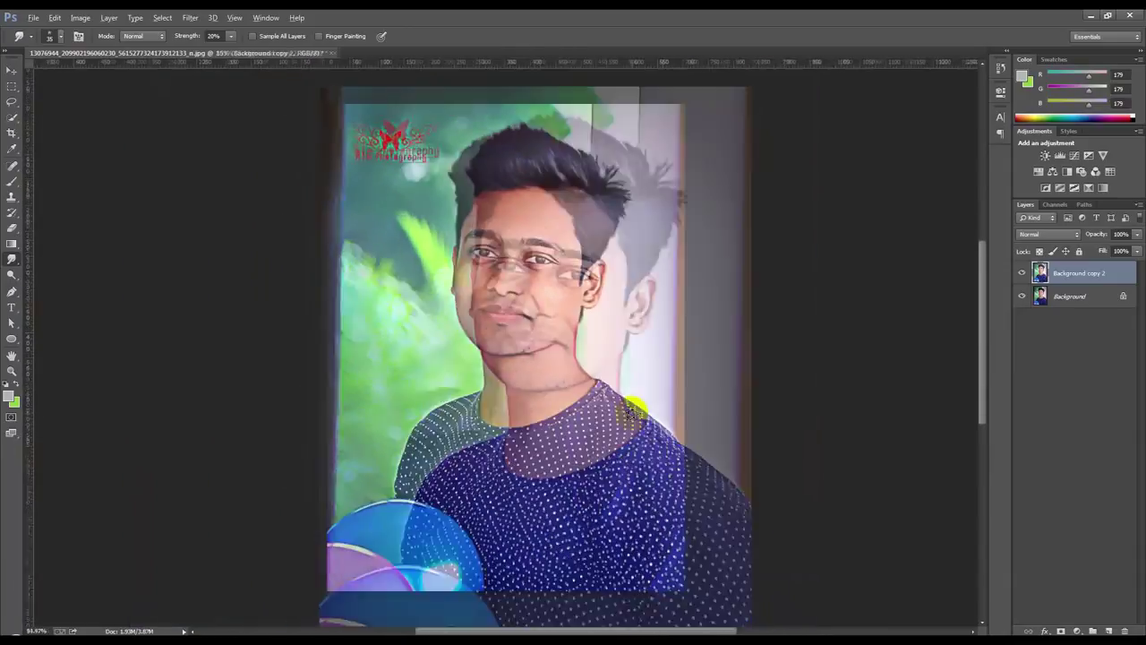
left_click(85, 18)
mouse_move(99, 47)
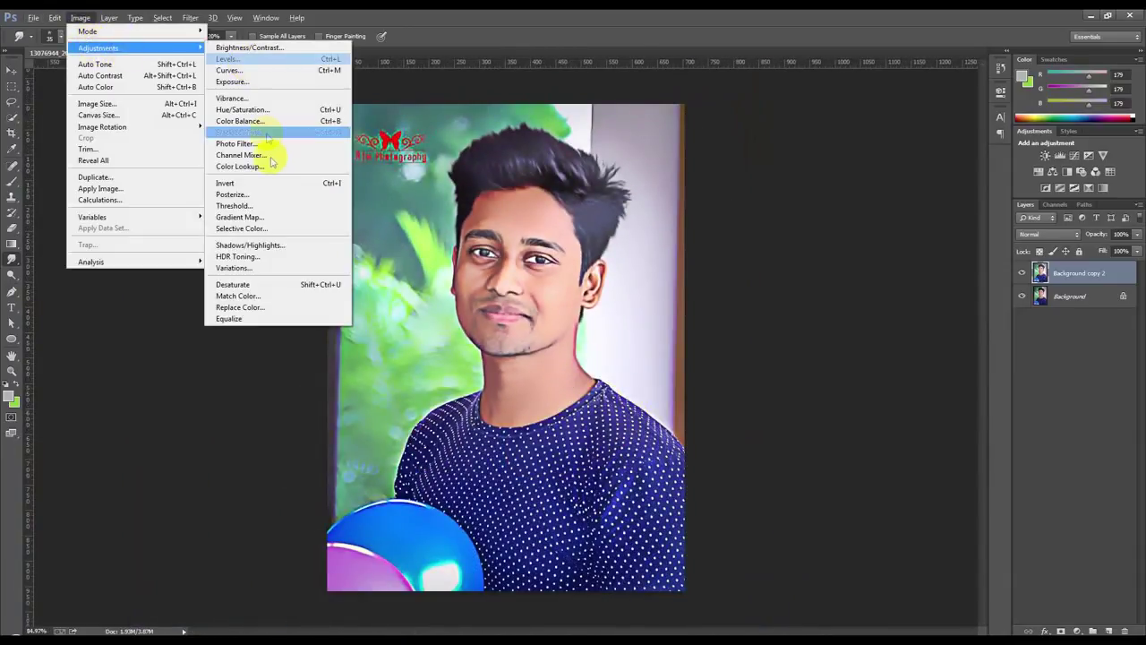
Apply Hue/Saturation with slightly negative Saturation, then reselect the smudge tool
left_click(252, 112)
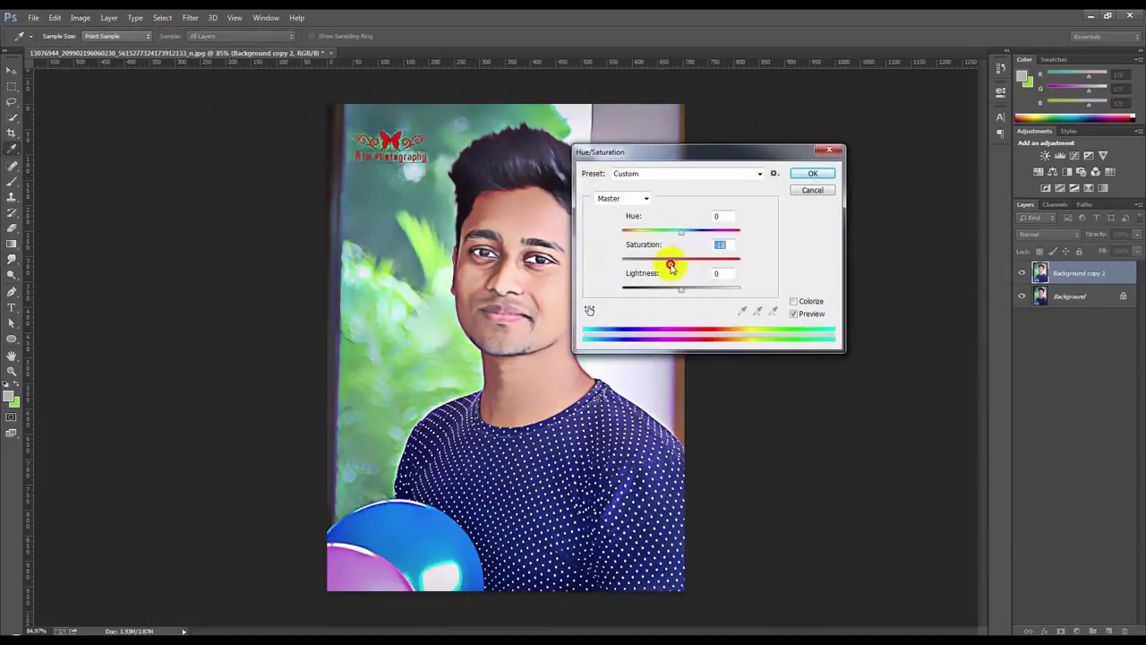
left_click(811, 176)
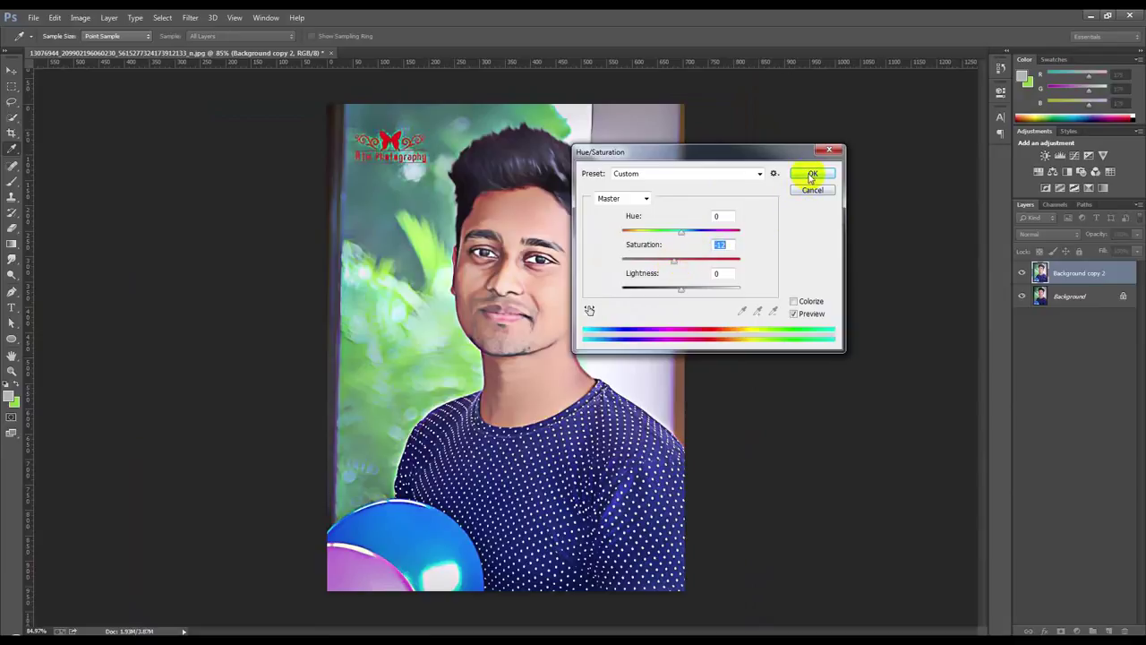
left_click(810, 176)
key("r")
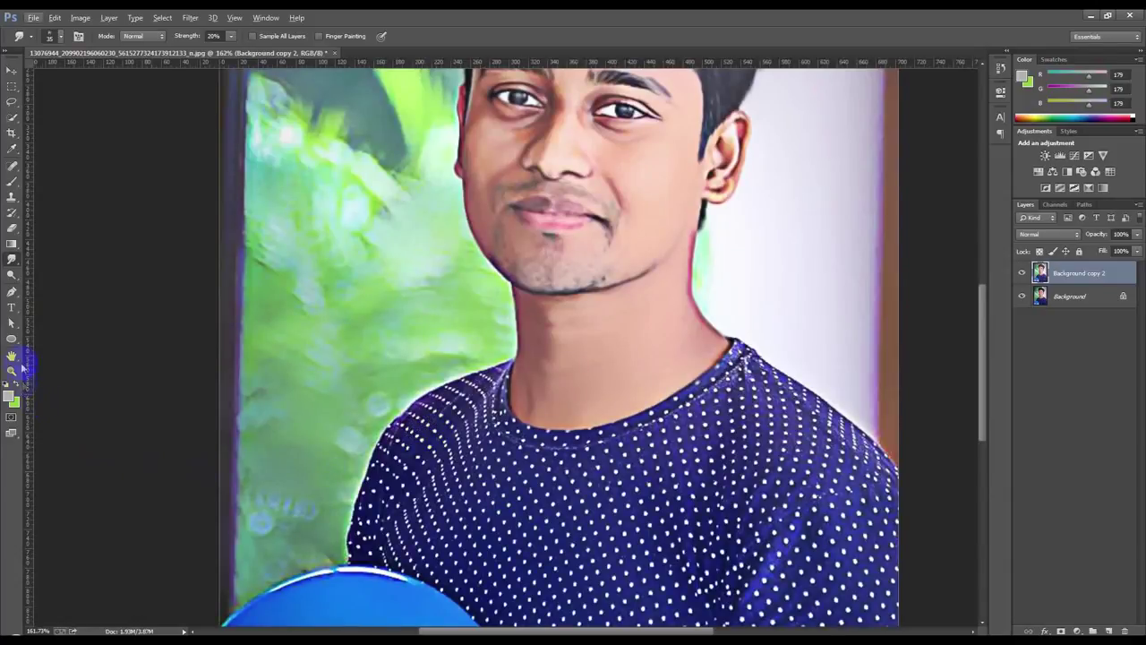
Trace the young man with the Pen tool and convert the path into a selection
left_click(12, 292)
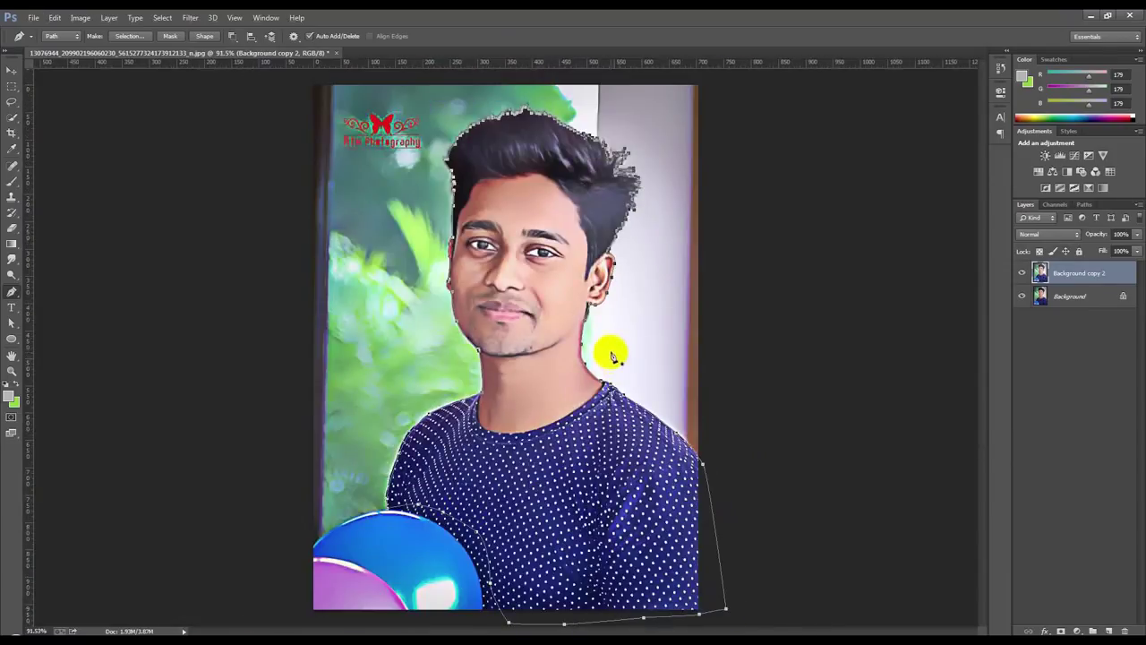
right_click(533, 276)
left_click(576, 329)
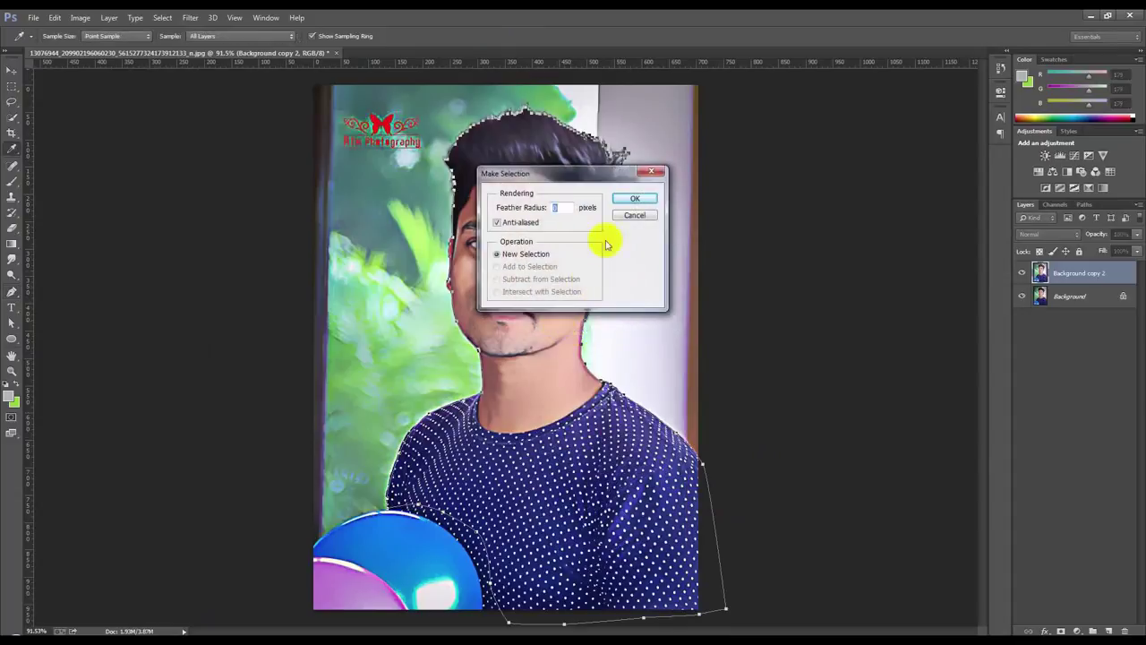
left_click(642, 199)
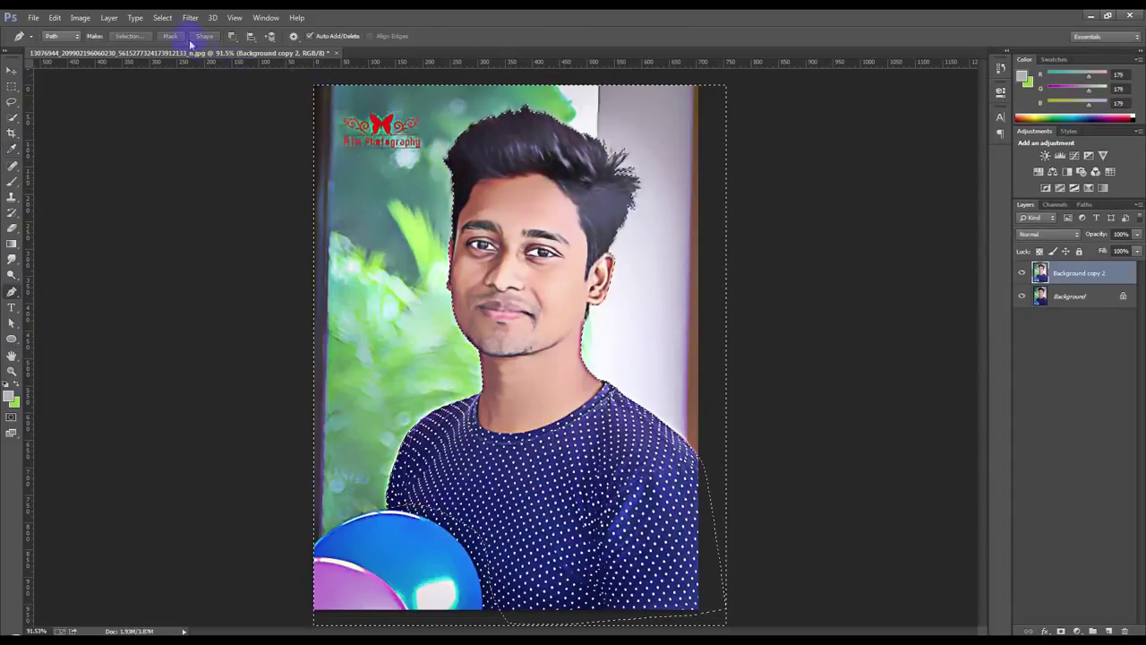
Invert the selection onto the man and add a layer mask to Background copy 2
left_click(108, 17)
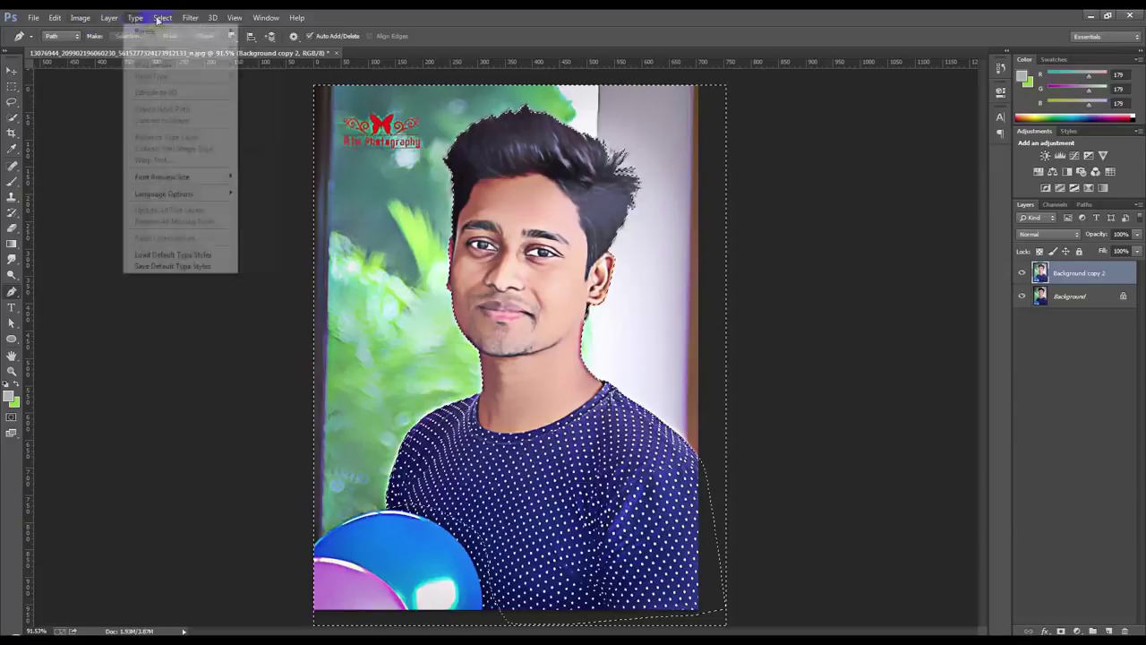
left_click(162, 17)
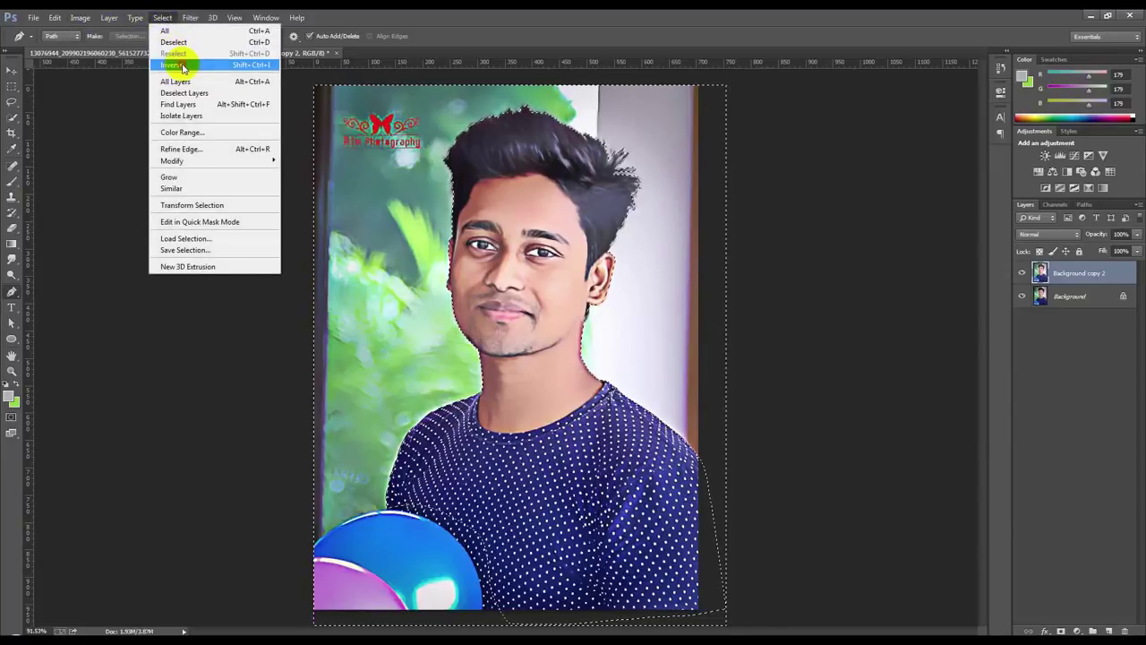
left_click(175, 65)
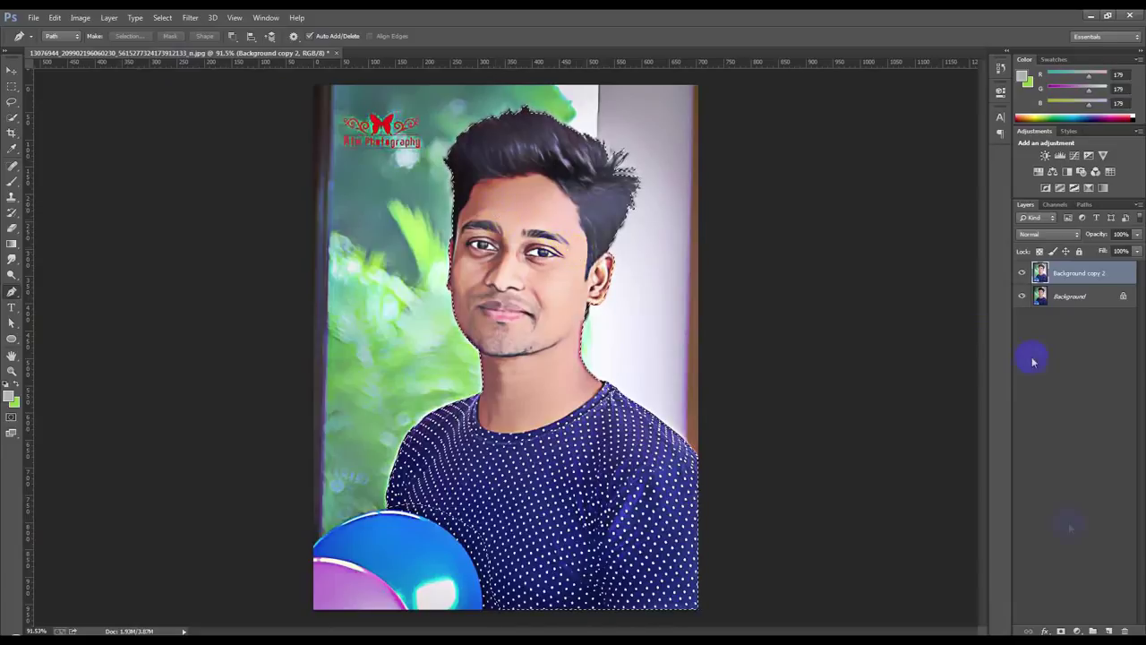
left_click(1061, 632)
Hide the Background layer and move the masked man up and to the left
left_click(11, 71)
left_click(1023, 297)
left_click(1070, 296)
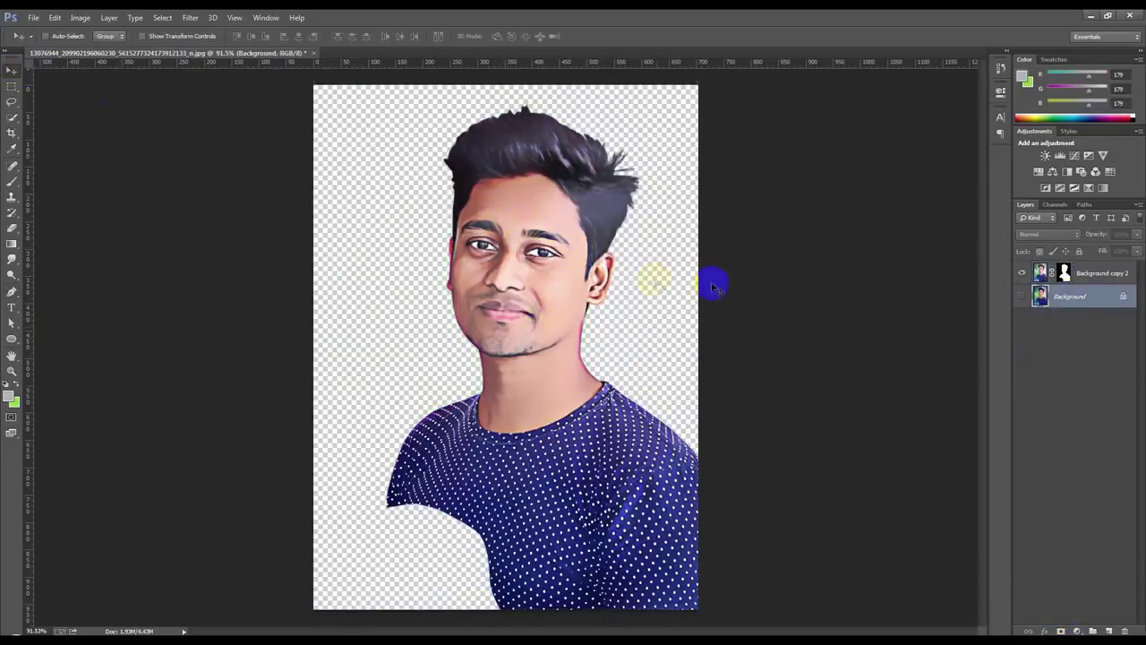
left_click(721, 288)
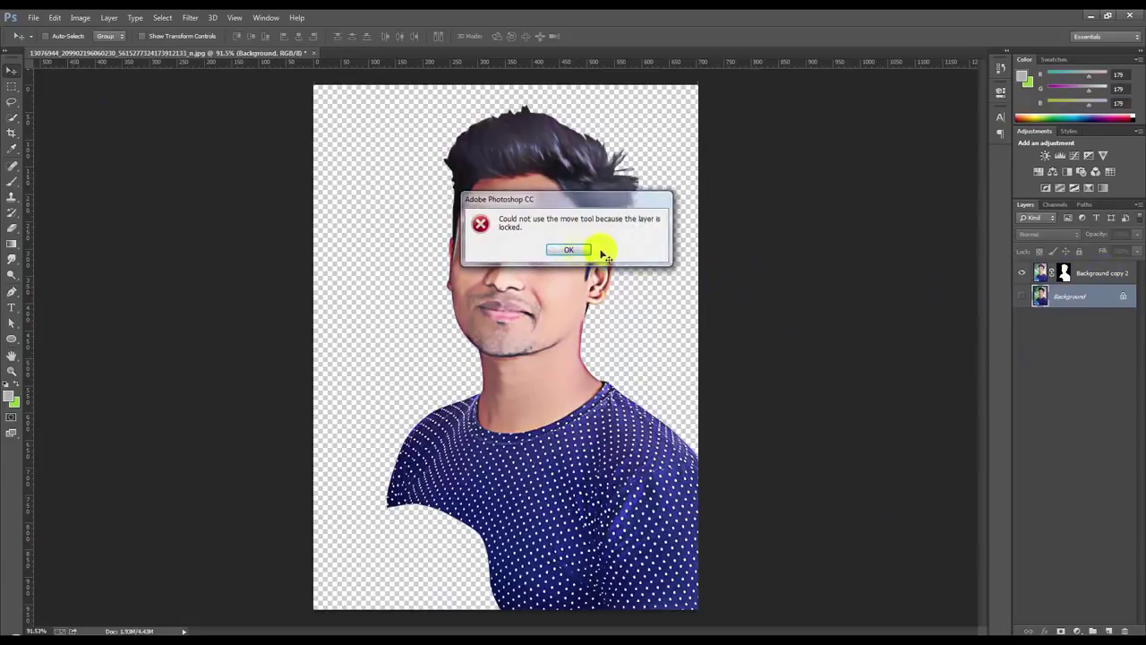
left_click(577, 249)
left_click(1094, 273)
left_click_drag(523, 276, 498, 260)
left_click(33, 17)
Create a new document from the 1920 × 1080 px preset
left_click(44, 38)
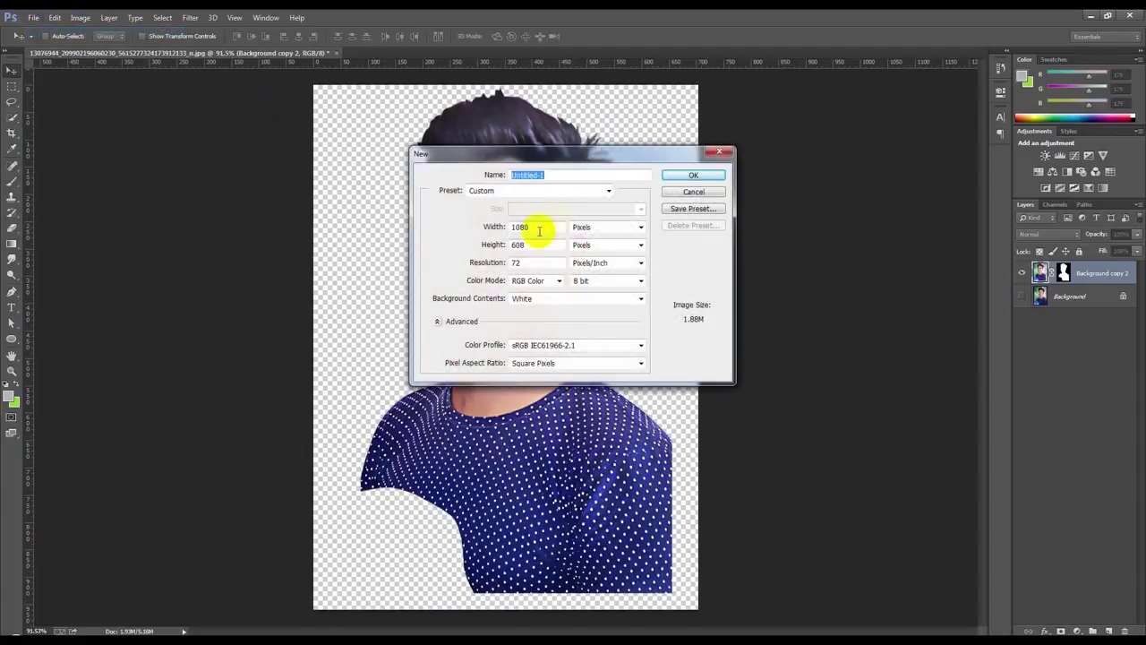
left_click(499, 190)
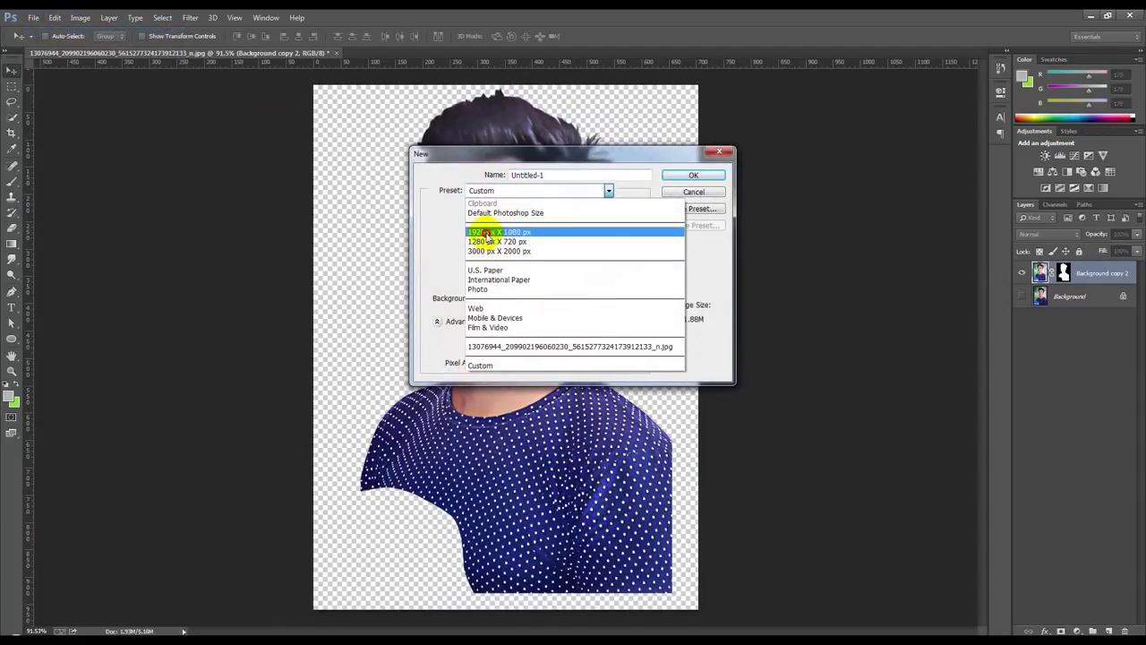
left_click(484, 233)
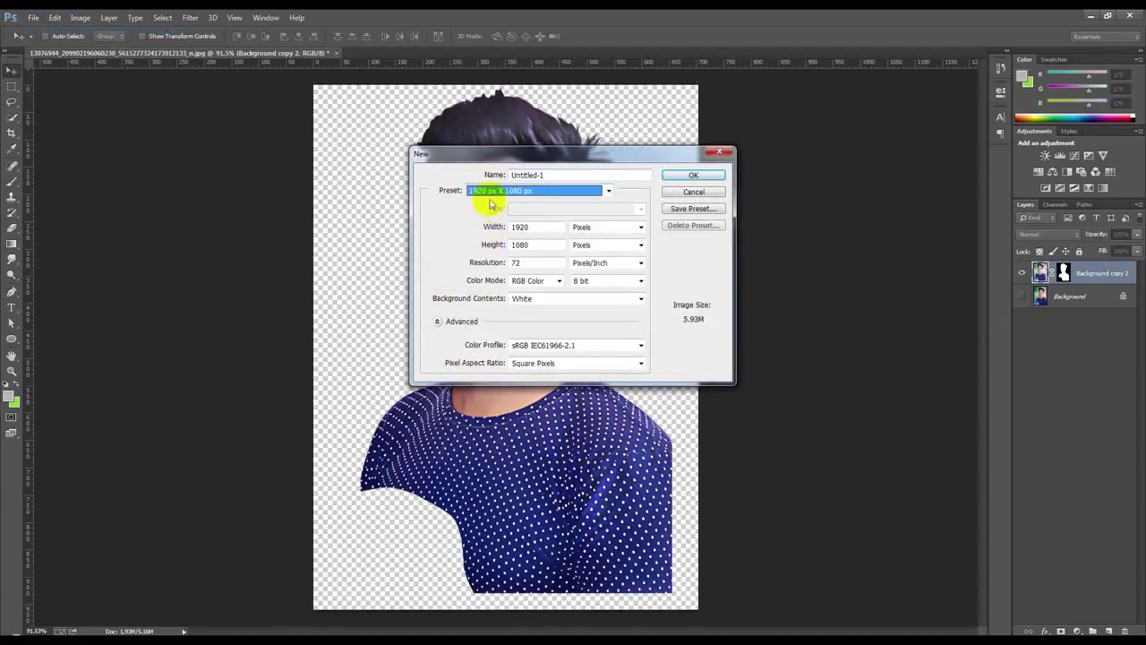
left_click(689, 175)
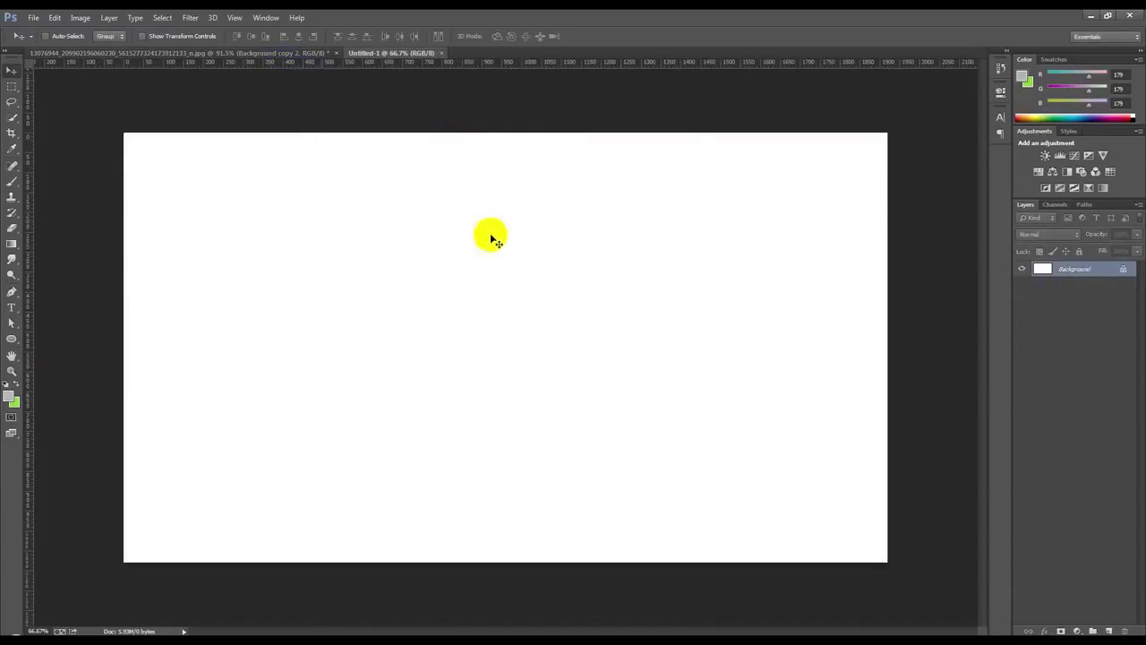
Set the foreground colour to pale pink #fff0eb and fill the canvas with it
left_click(9, 395)
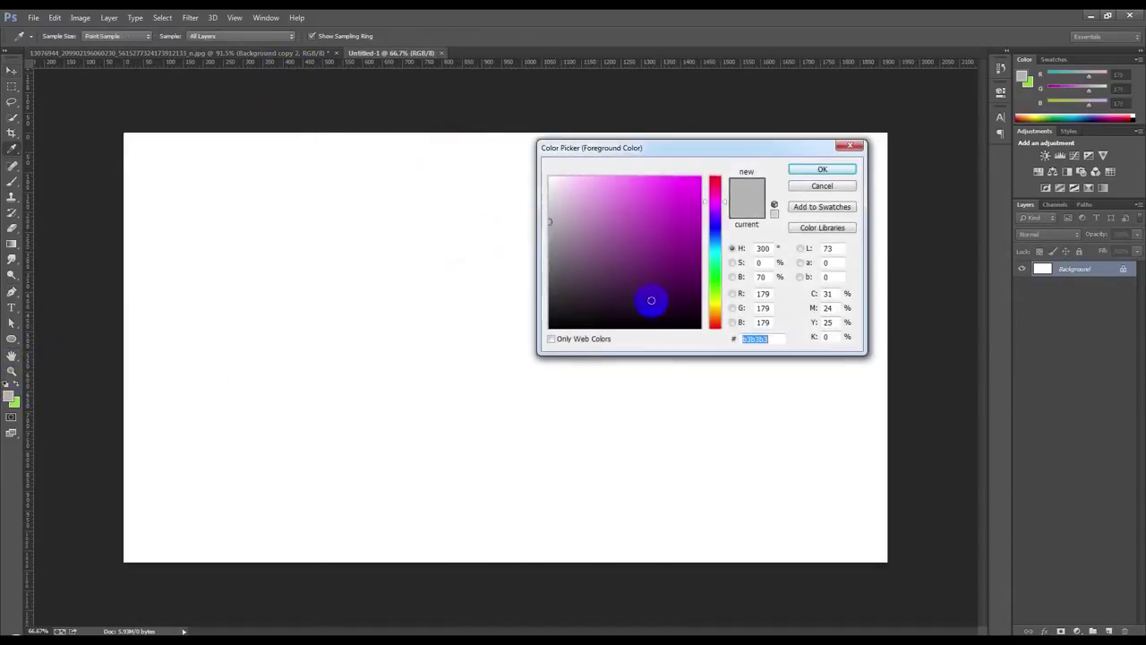
left_click_drag(715, 273, 715, 306)
left_click(563, 182)
left_click_drag(562, 182, 561, 176)
left_click_drag(717, 307, 720, 327)
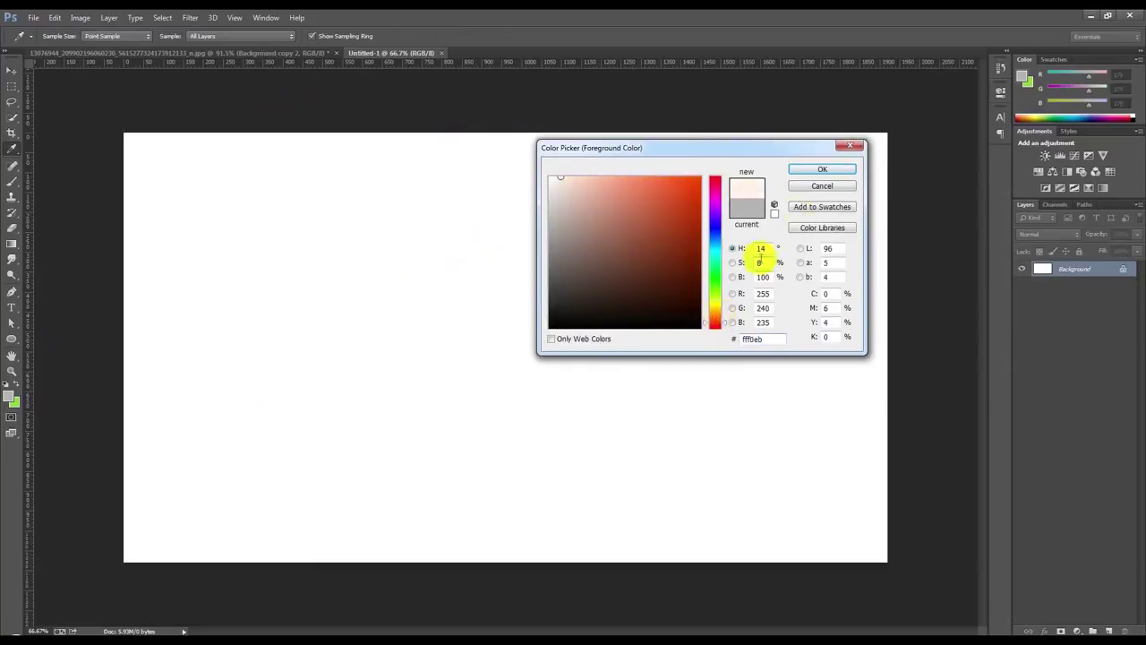
left_click(821, 169)
key("v")
key("alt+BackSpace")
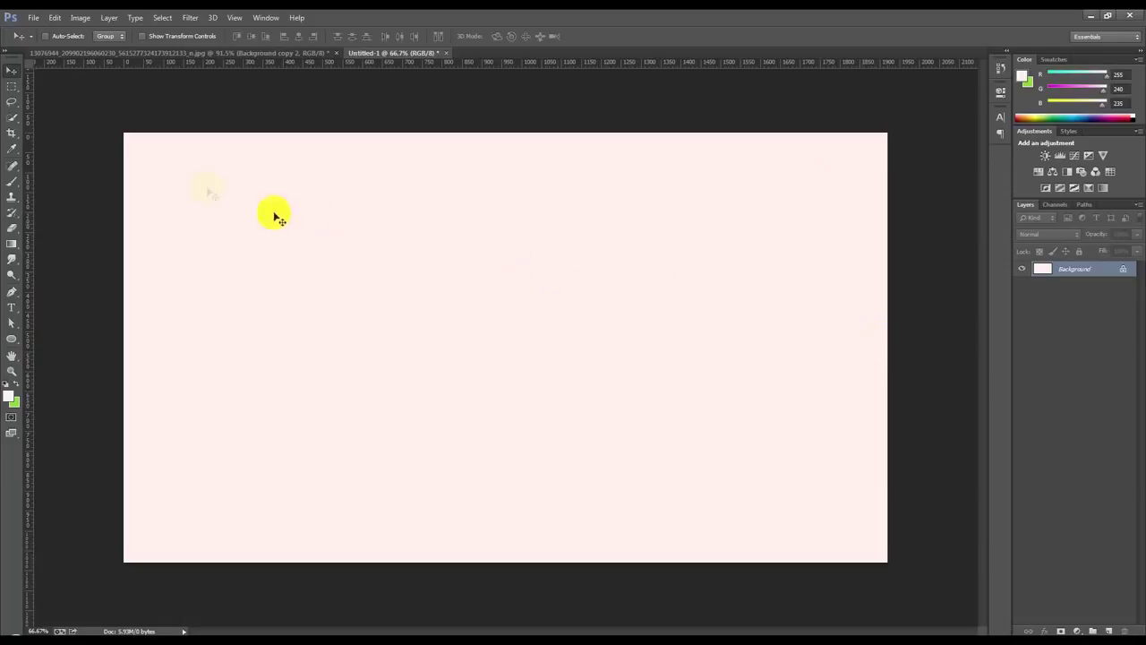
left_click(71, 18)
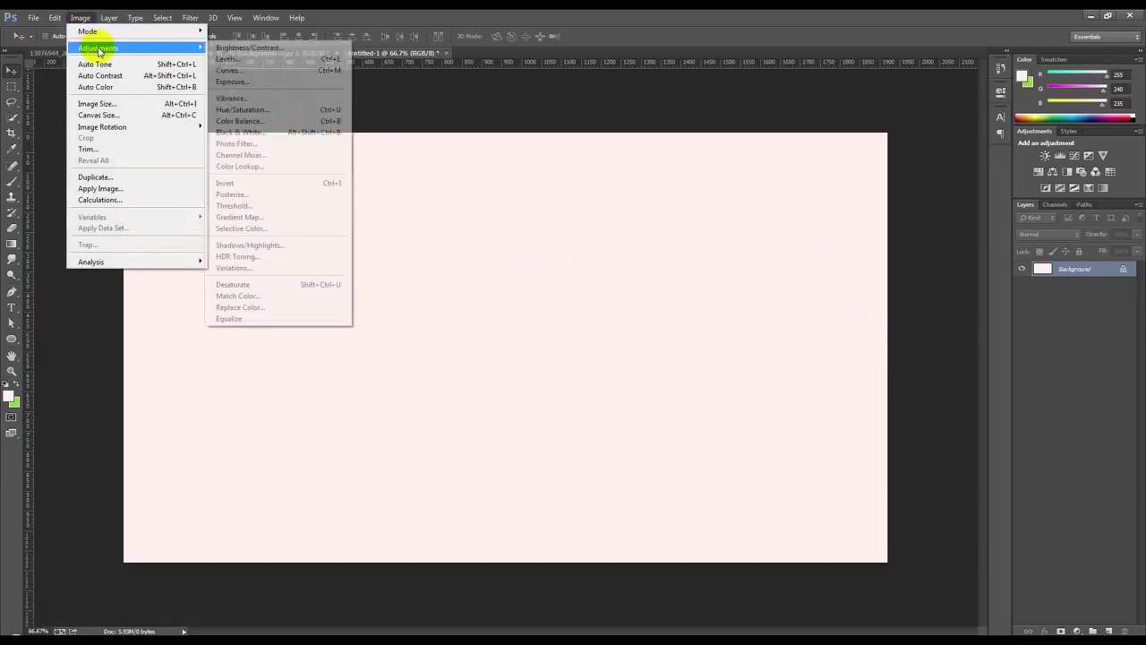
Drag the masked portrait layer from its document onto the pink Untitled-1 canvas
left_click(98, 313)
left_click(256, 53)
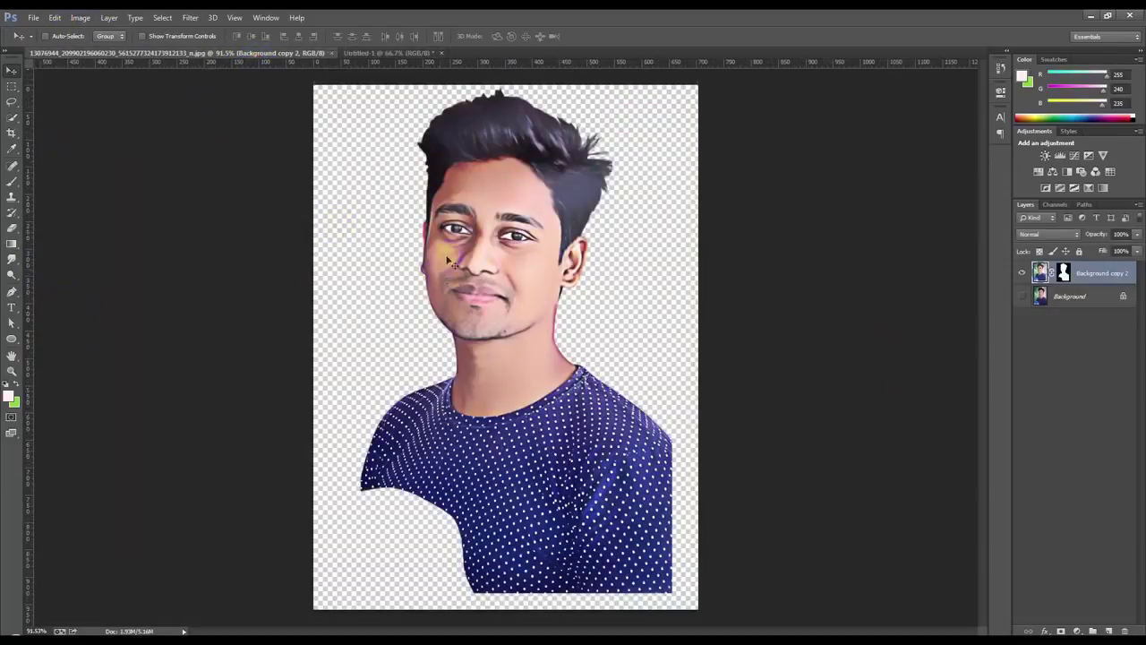
scroll(358, 54, "down", 5)
left_click_drag(359, 52, 488, 300)
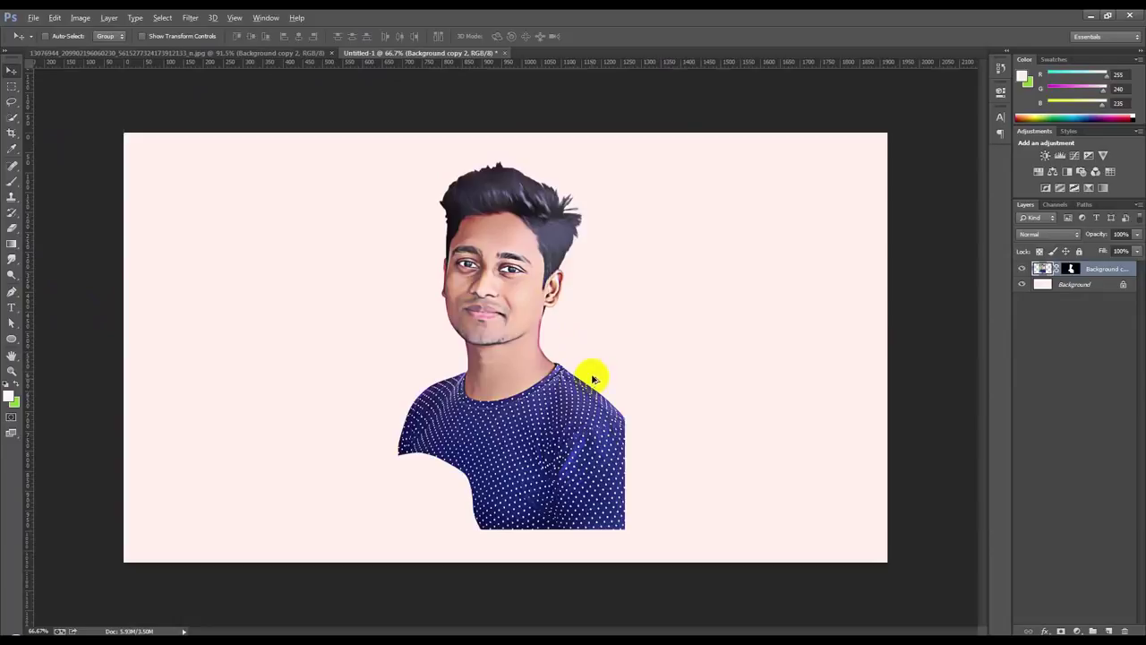
scroll(593, 377, "up", 1)
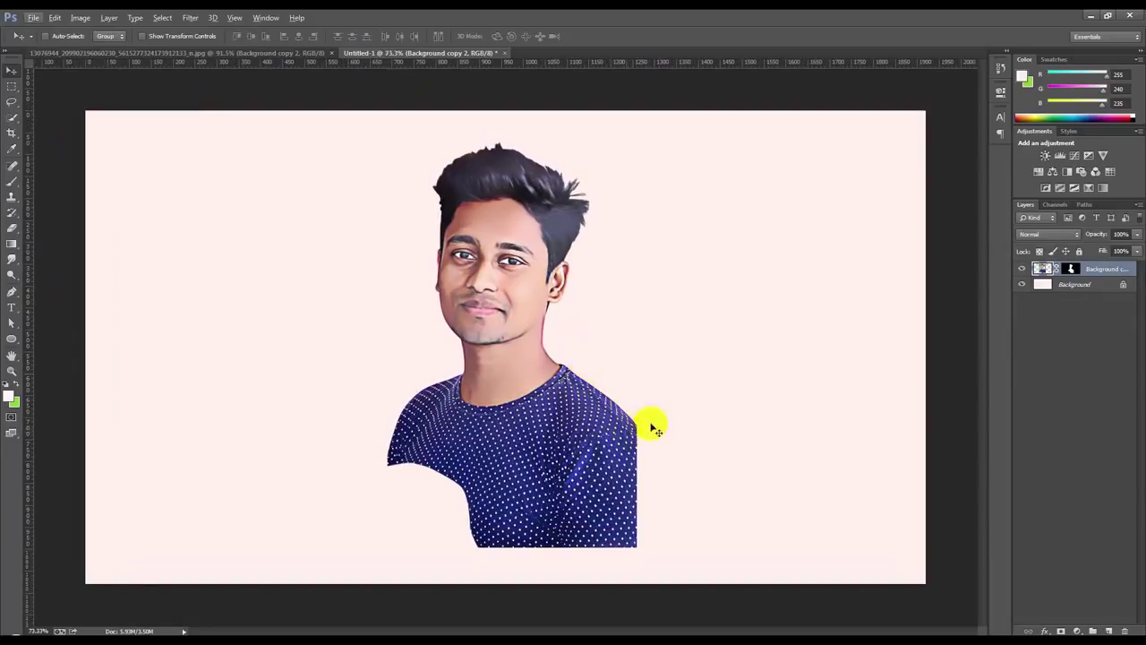
Rotate the portrait about 3° counter-clockwise and nudge it slightly right
key("ctrl+t")
left_click_drag(760, 410, 759, 404)
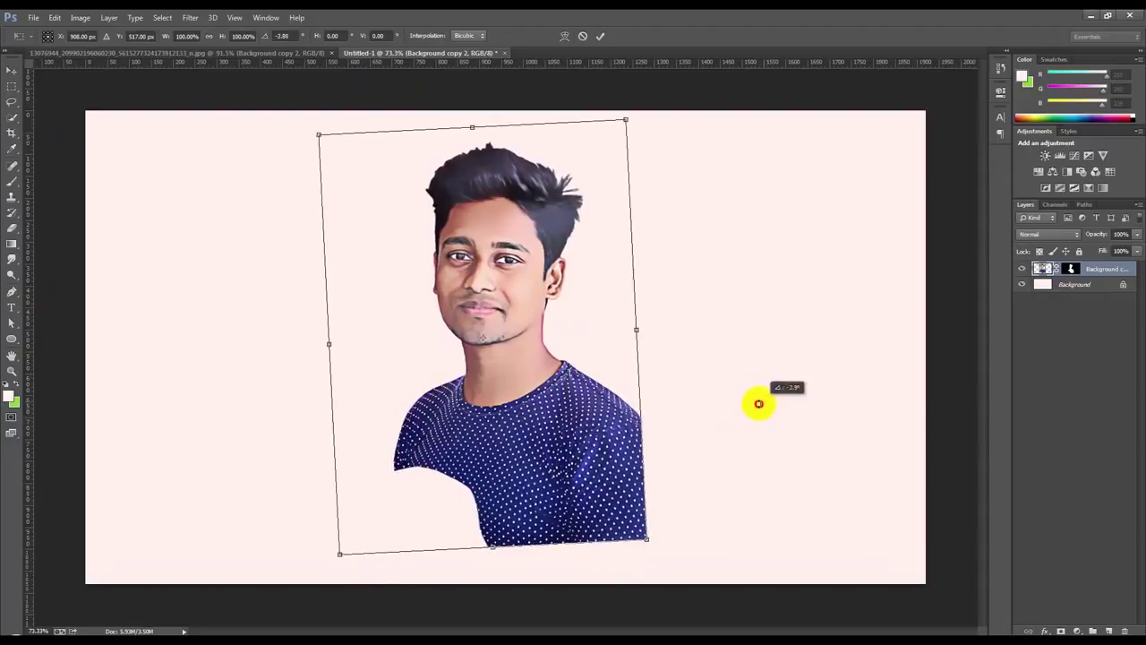
key("Return")
left_click_drag(592, 409, 600, 407)
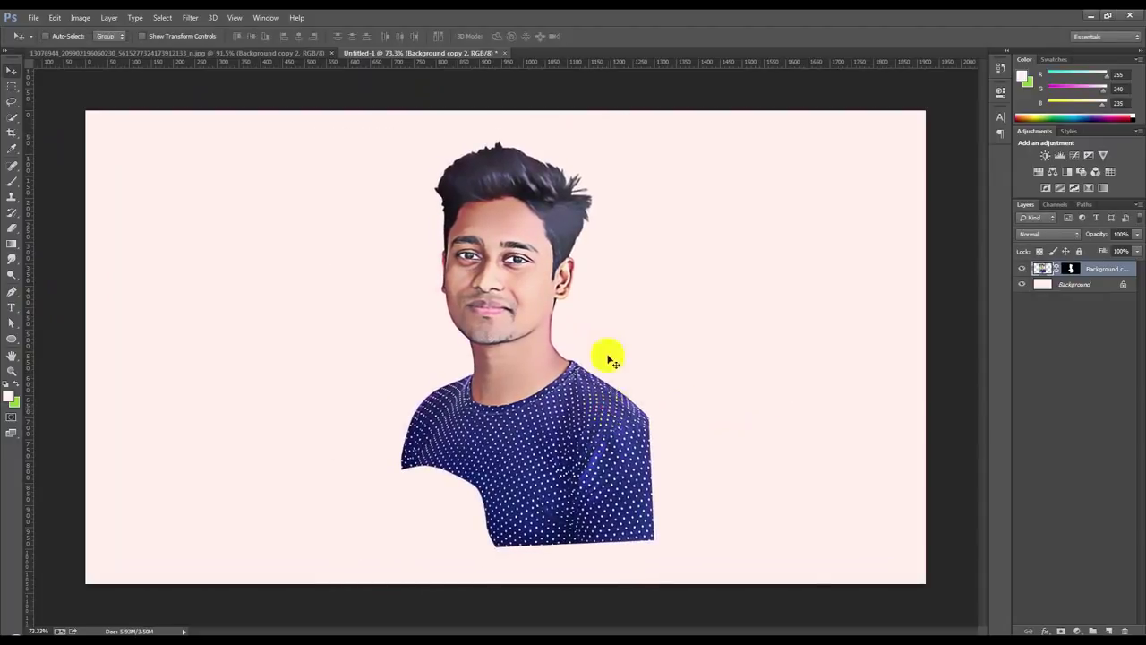
scroll(597, 251, "up", 3)
Convert the portrait layer to a smart object, then rasterize it
scroll(541, 163, "up", 3)
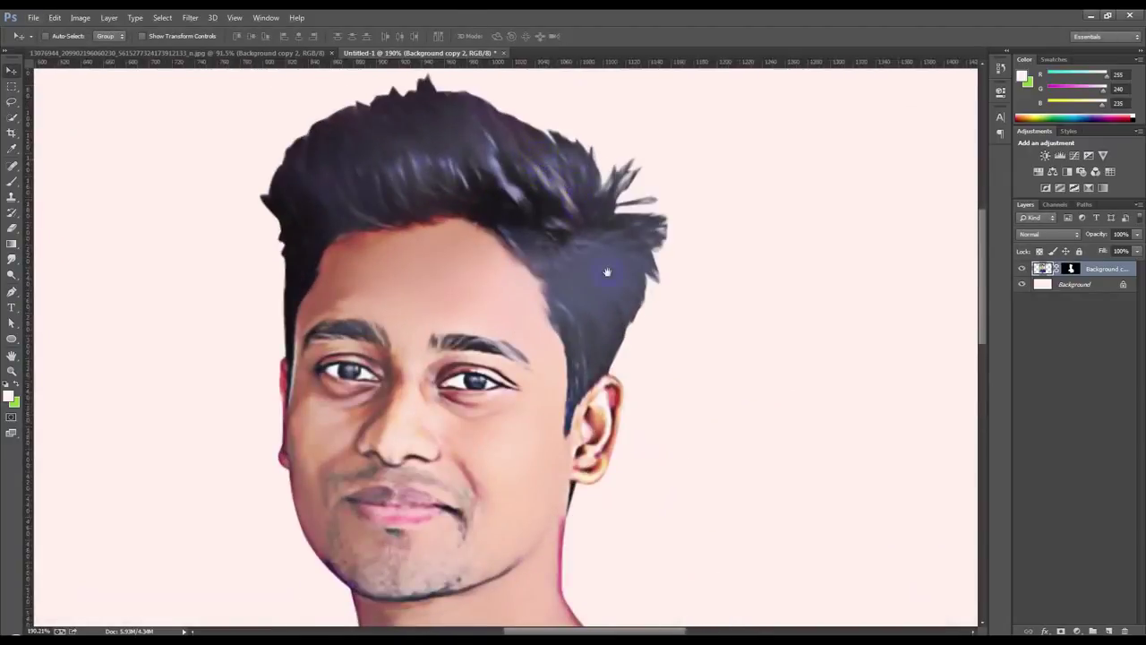
scroll(473, 184, "up", 2)
scroll(431, 204, "up", 1)
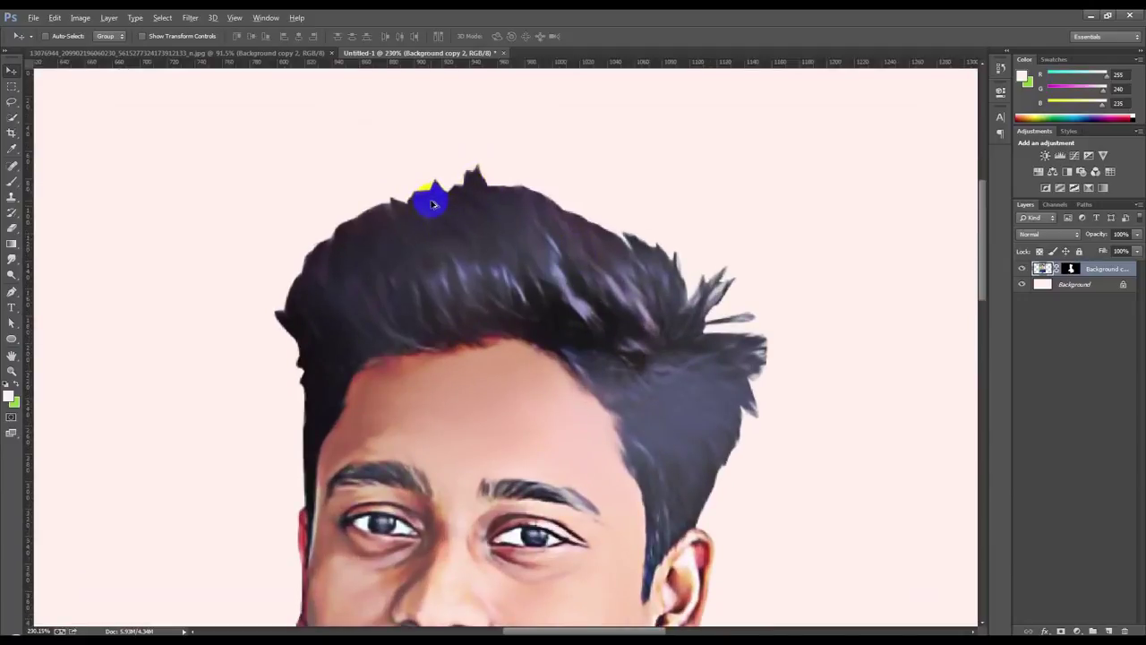
right_click(1095, 267)
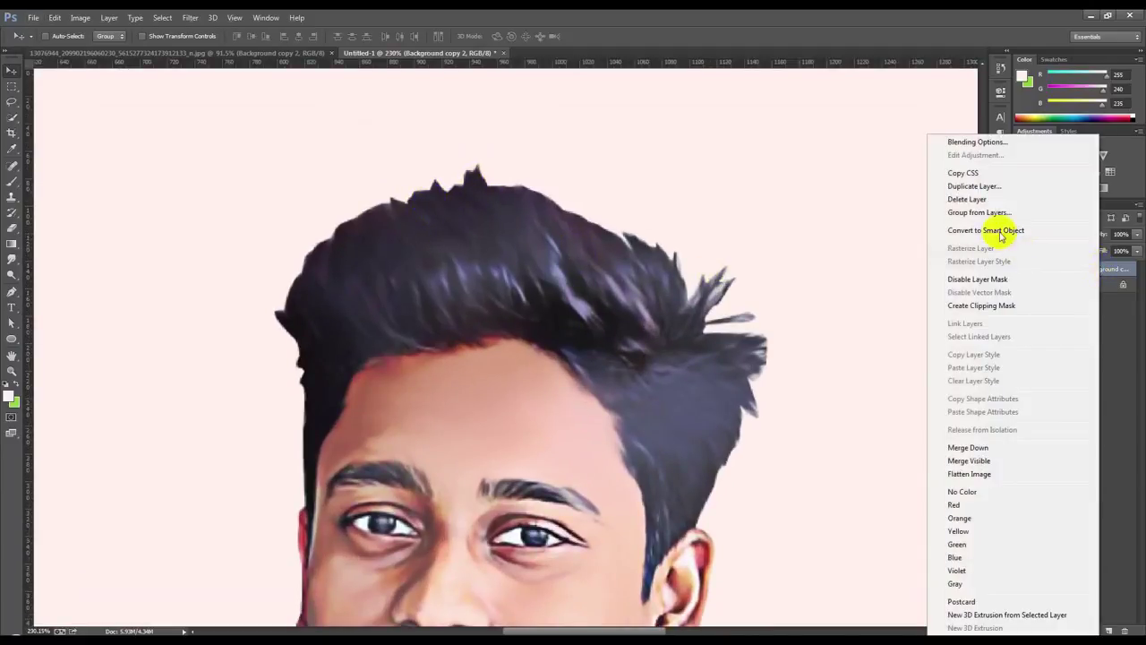
left_click(997, 232)
right_click(1088, 268)
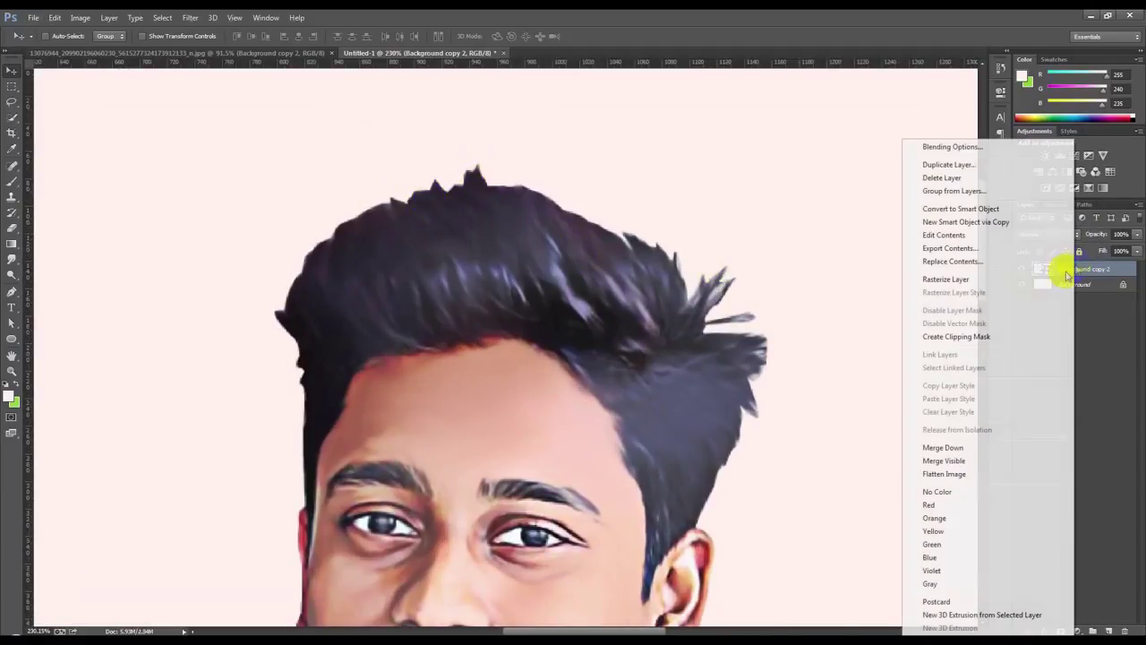
left_click(942, 281)
scroll(359, 274, "down", 1)
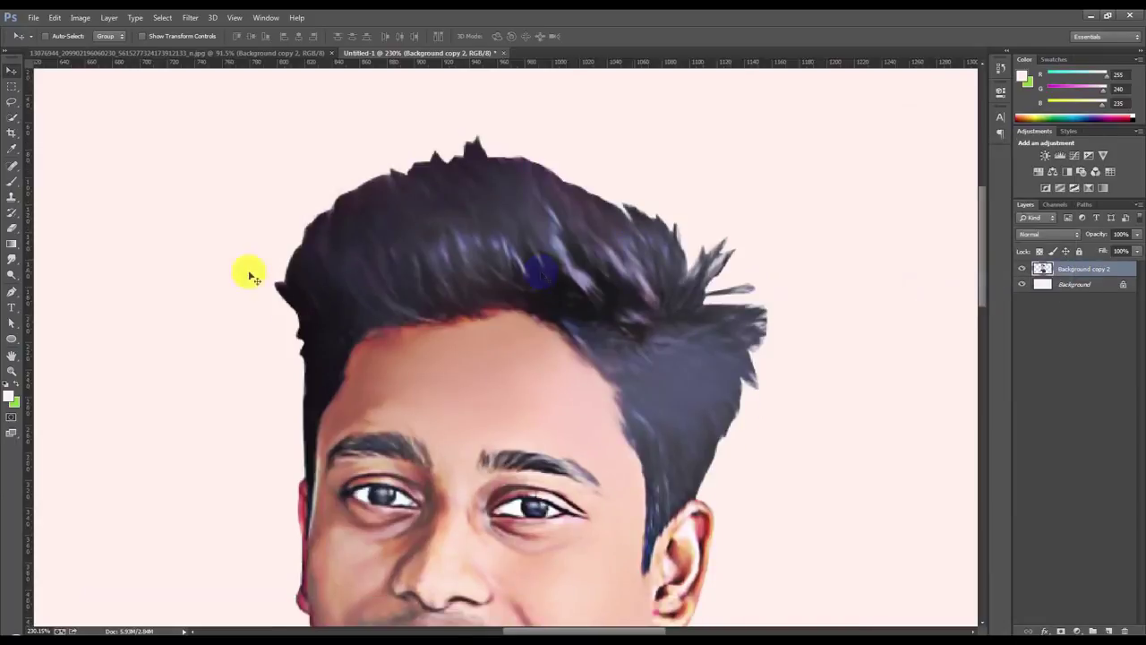
With the Smudge tool at 50% strength, pull soft wisps up from the hair's top-left
left_click(12, 260)
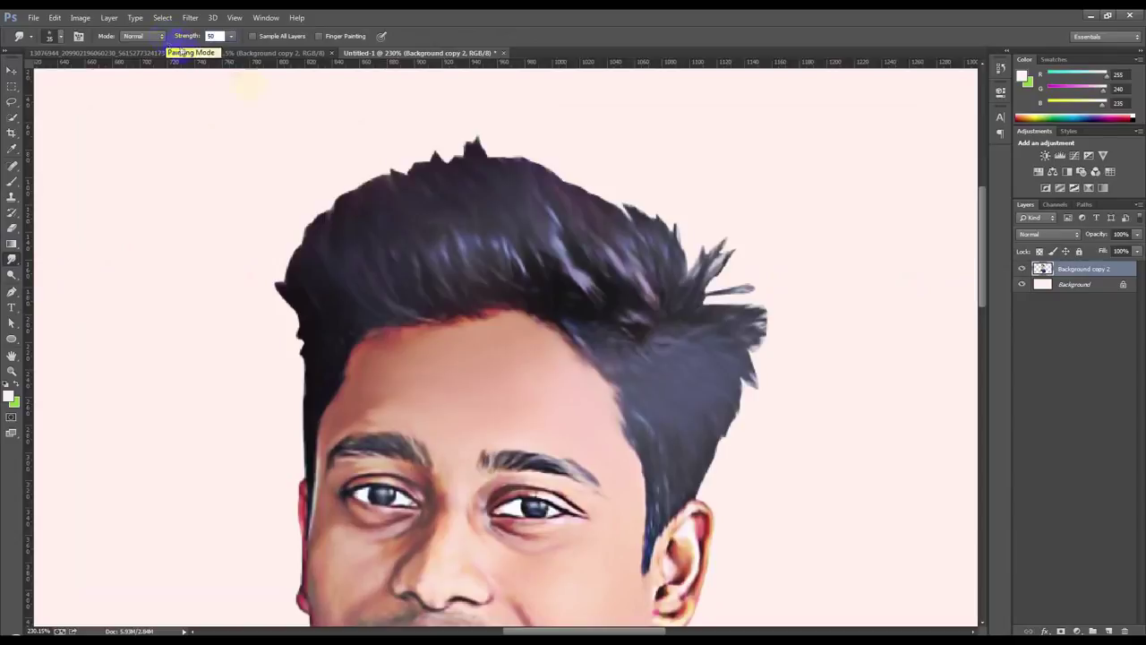
left_click_drag(417, 180, 379, 149)
left_click_drag(440, 185, 416, 139)
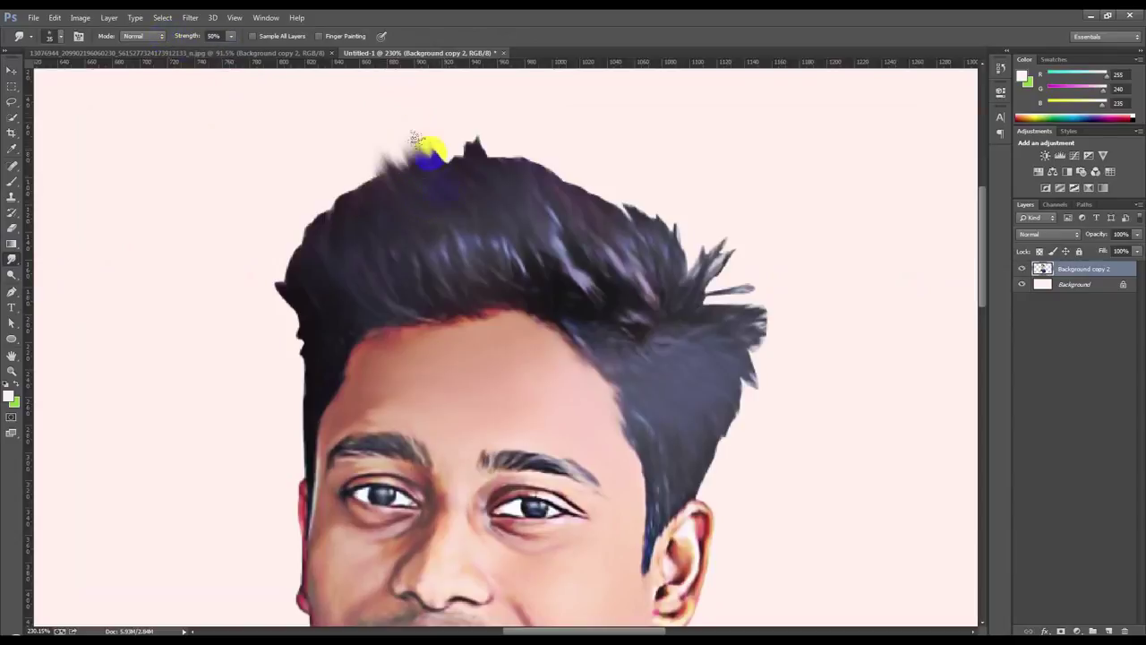
left_click_drag(407, 177, 385, 139)
left_click_drag(394, 177, 381, 125)
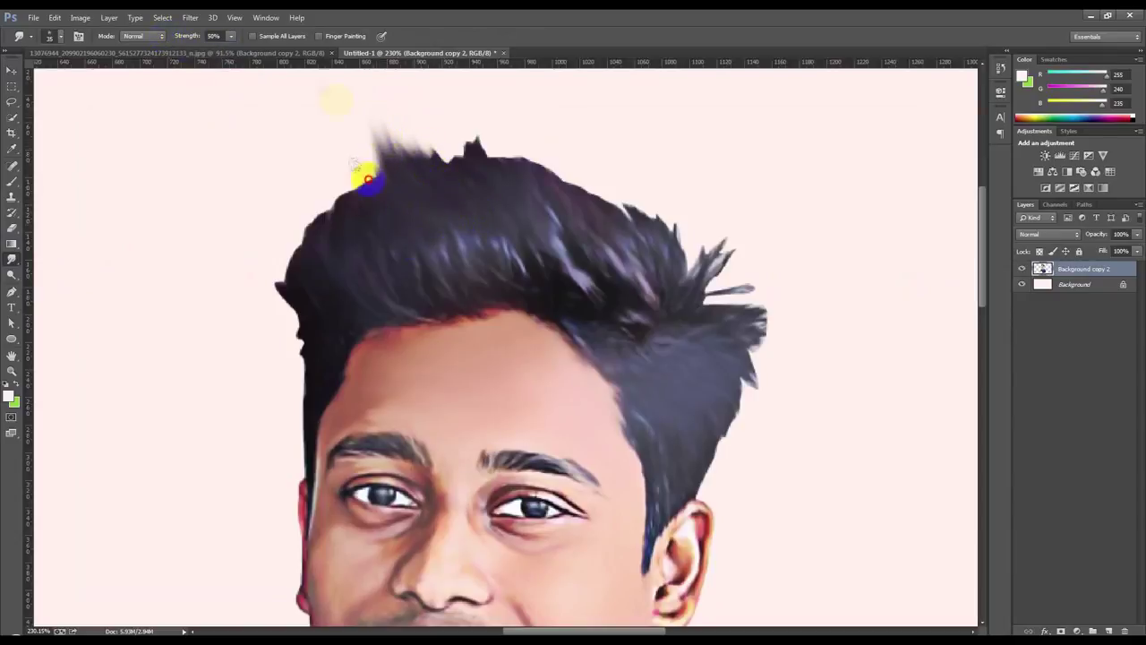
left_click_drag(392, 200, 345, 121)
left_click_drag(384, 228, 350, 117)
left_click_drag(371, 188, 355, 149)
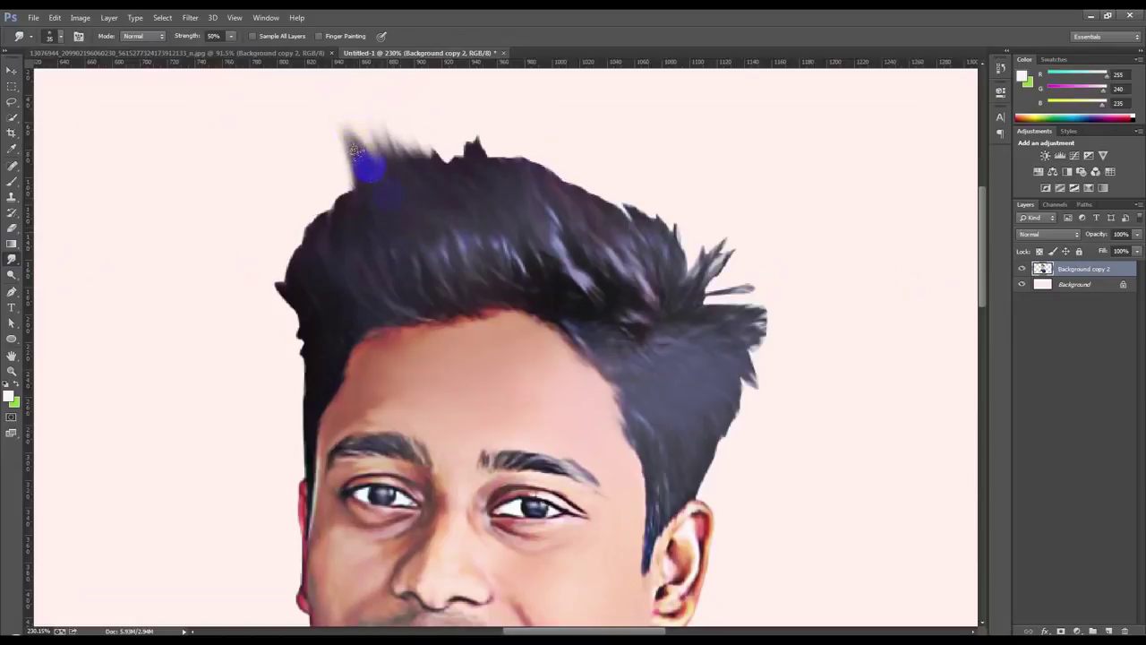
left_click_drag(412, 213, 363, 128)
left_click_drag(379, 248, 313, 156)
Smudge the hair's upper-left and left edges down to the temple into outward strands
mouse_move(346, 256)
left_mouse_down()
mouse_move(309, 192)
mouse_move(304, 201)
left_mouse_up()
left_click_drag(327, 282, 271, 210)
left_click_drag(308, 263, 268, 204)
left_click_drag(312, 294, 256, 237)
left_click_drag(304, 281, 268, 215)
left_click_drag(340, 320, 239, 276)
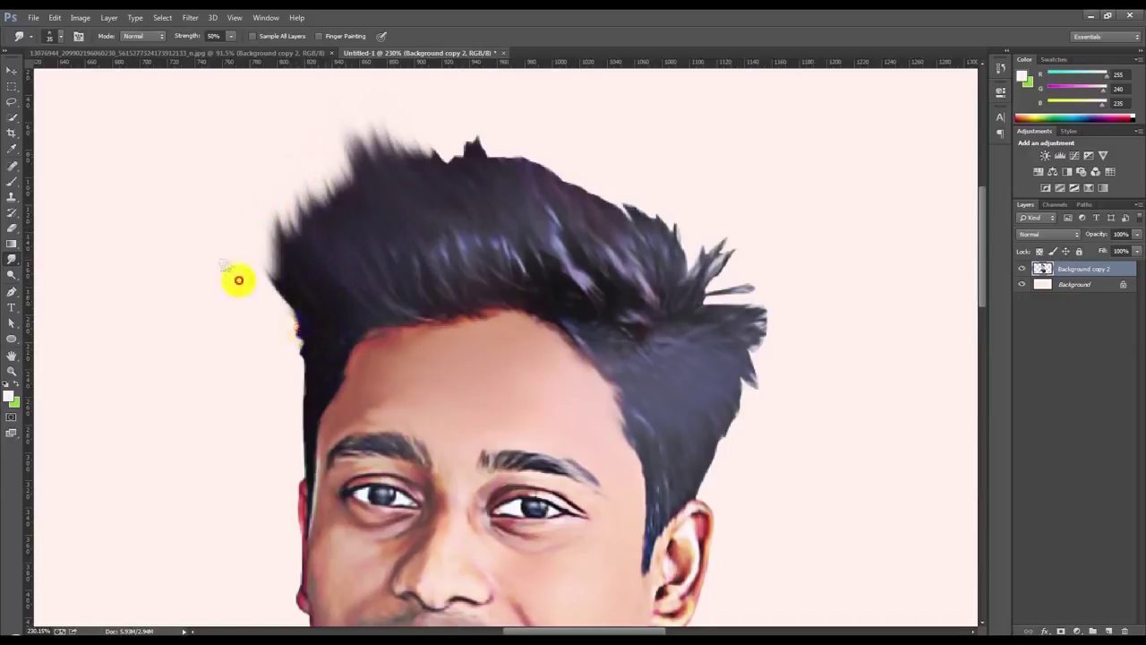
mouse_move(314, 332)
left_mouse_down()
mouse_move(259, 368)
mouse_move(278, 442)
left_mouse_up()
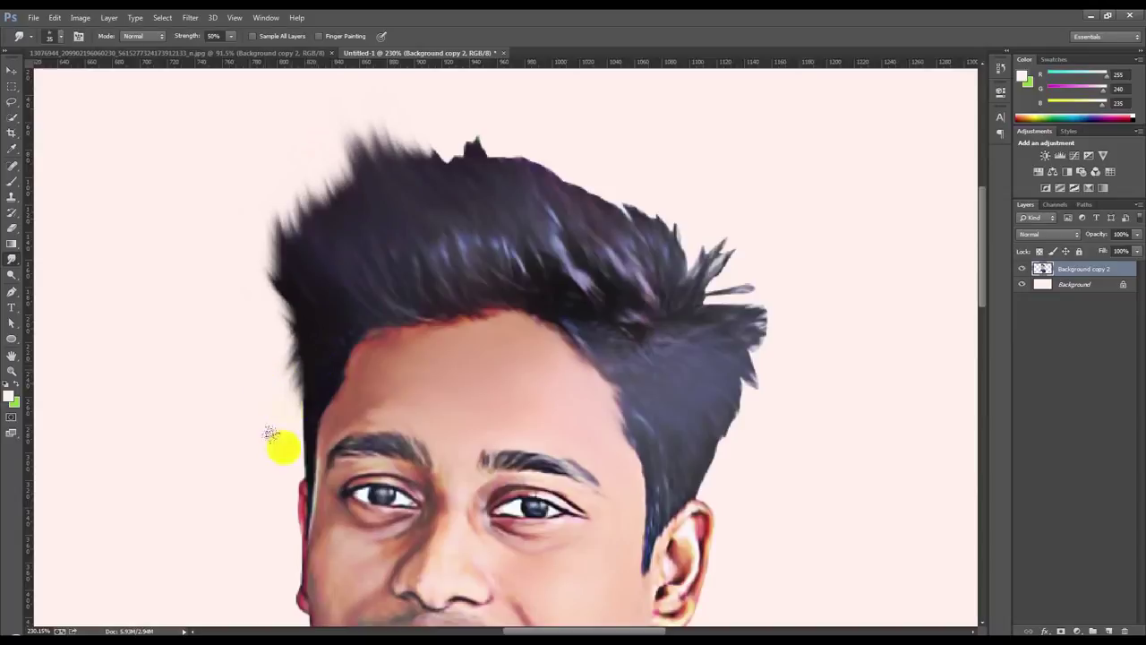
left_click_drag(312, 374, 304, 407)
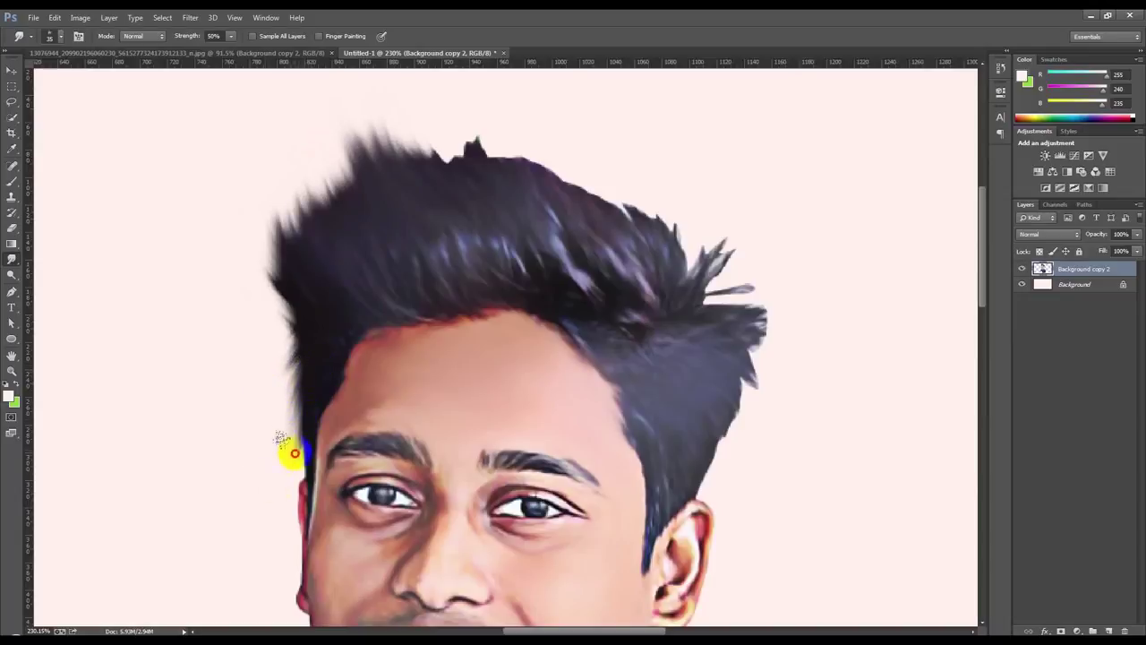
left_click_drag(296, 467, 299, 417)
left_click_drag(314, 379, 296, 443)
left_click_drag(299, 403, 285, 484)
scroll(448, 309, "up", 3)
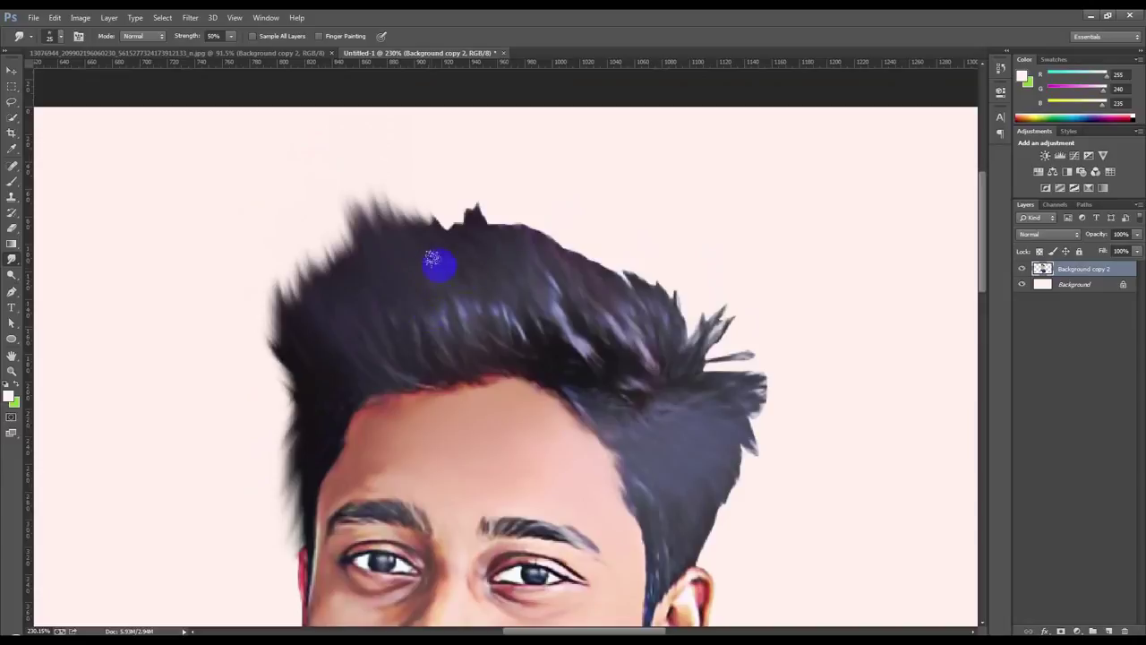
mouse_move(452, 258)
left_mouse_down()
mouse_move(480, 223)
mouse_move(532, 251)
mouse_move(493, 190)
mouse_move(486, 231)
mouse_move(473, 218)
left_mouse_up()
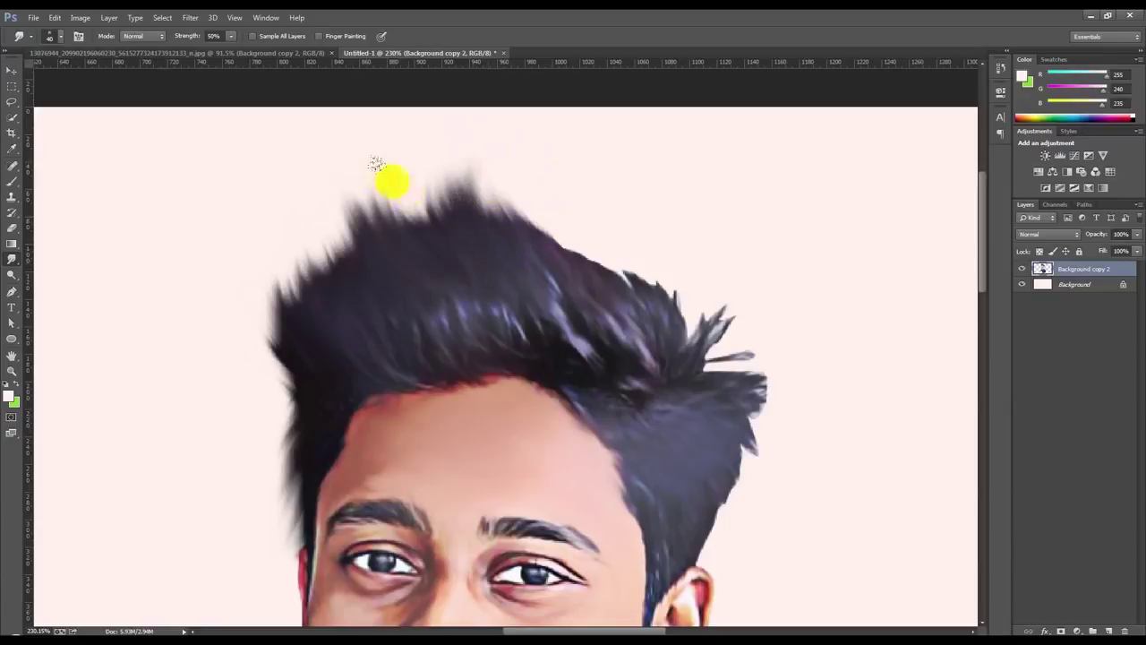
Smudge the top and crown of the hair upward into soft spikes
left_click_drag(354, 259, 313, 300)
left_click_drag(452, 266, 453, 134)
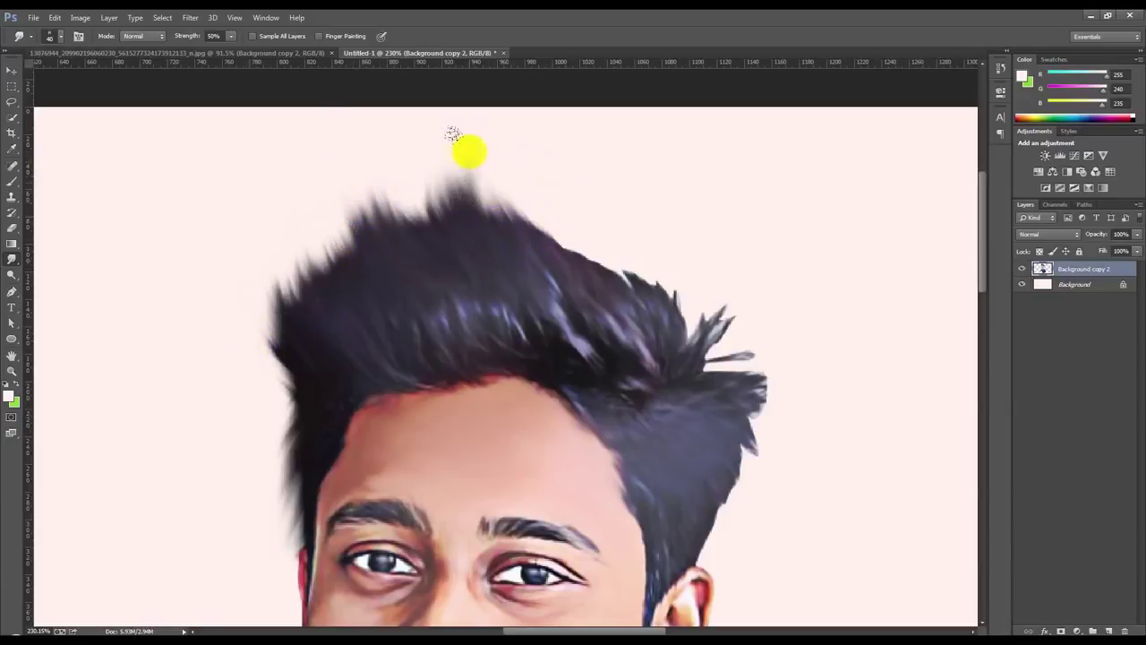
left_click_drag(436, 231, 388, 153)
left_click_drag(507, 240, 525, 162)
mouse_move(566, 259)
left_mouse_down()
mouse_move(595, 255)
mouse_move(558, 174)
left_mouse_up()
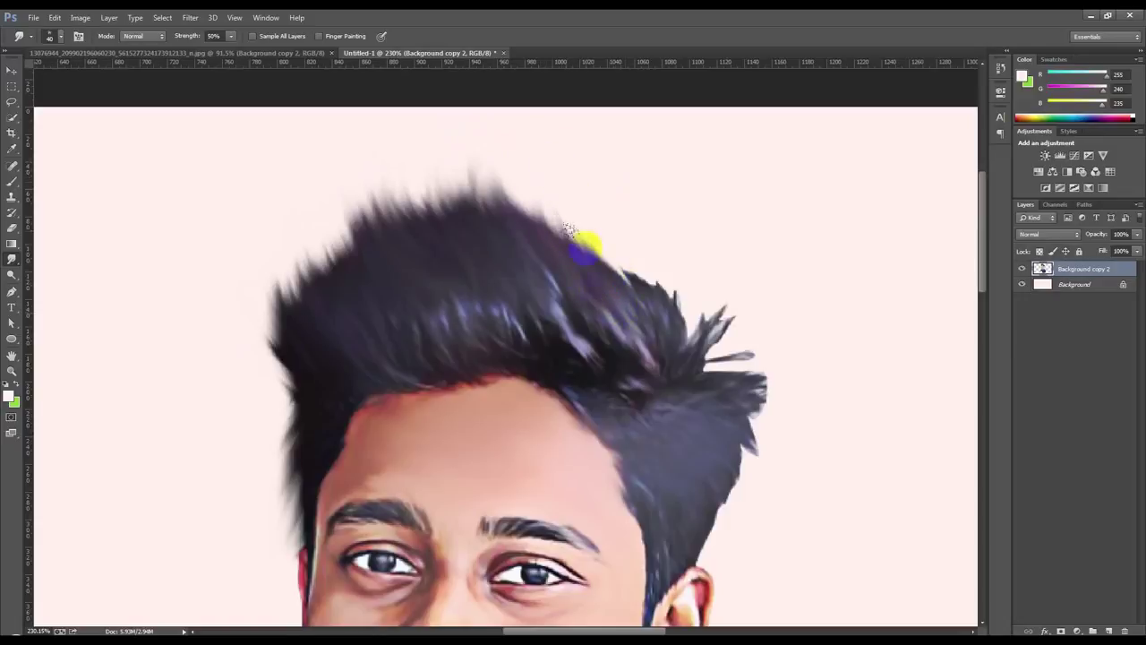
left_click_drag(619, 256, 578, 170)
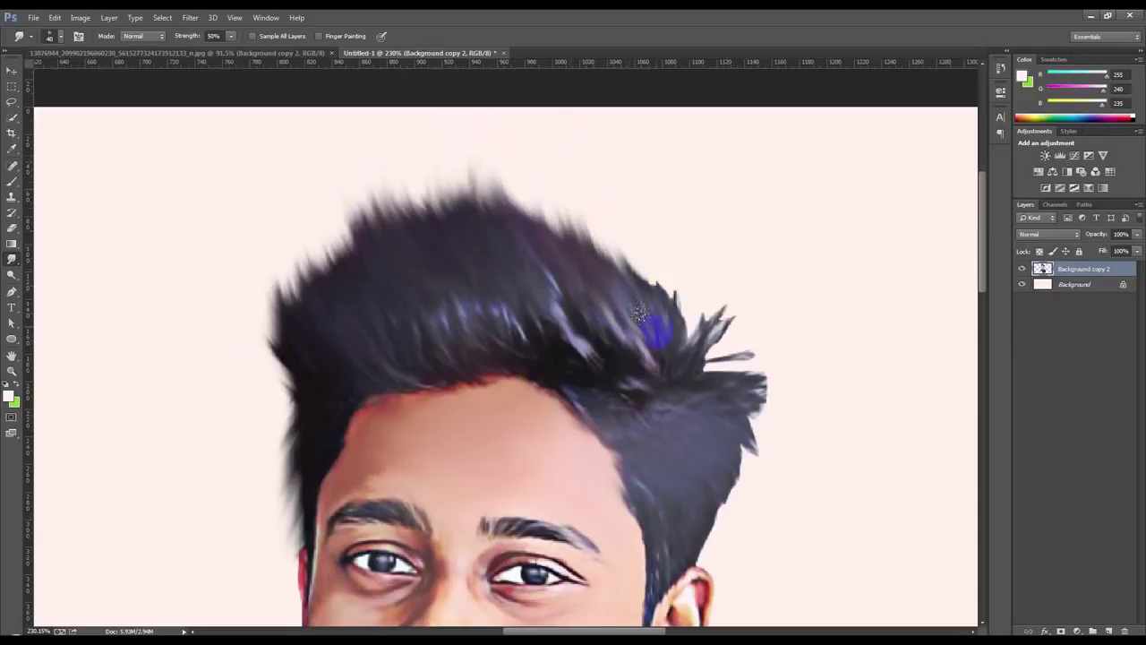
left_click_drag(596, 228, 618, 272)
Pull the right-side hair outward into spikes, down toward the ear
left_click_drag(656, 304, 640, 249)
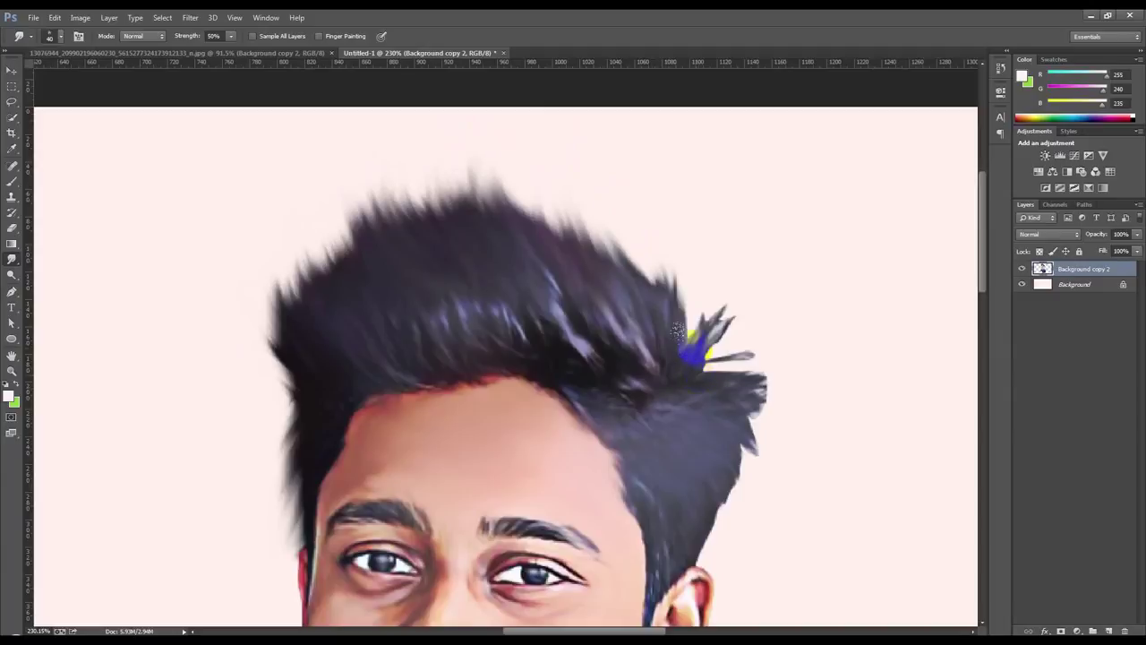
left_click_drag(704, 332, 690, 307)
left_click_drag(699, 358, 743, 305)
mouse_move(703, 249)
left_mouse_down()
mouse_move(707, 313)
mouse_move(728, 336)
mouse_move(711, 233)
mouse_move(711, 310)
mouse_move(735, 262)
left_mouse_up()
left_click_drag(683, 357, 752, 355)
mouse_move(695, 376)
left_mouse_down()
mouse_move(779, 387)
mouse_move(796, 414)
mouse_move(762, 439)
left_mouse_up()
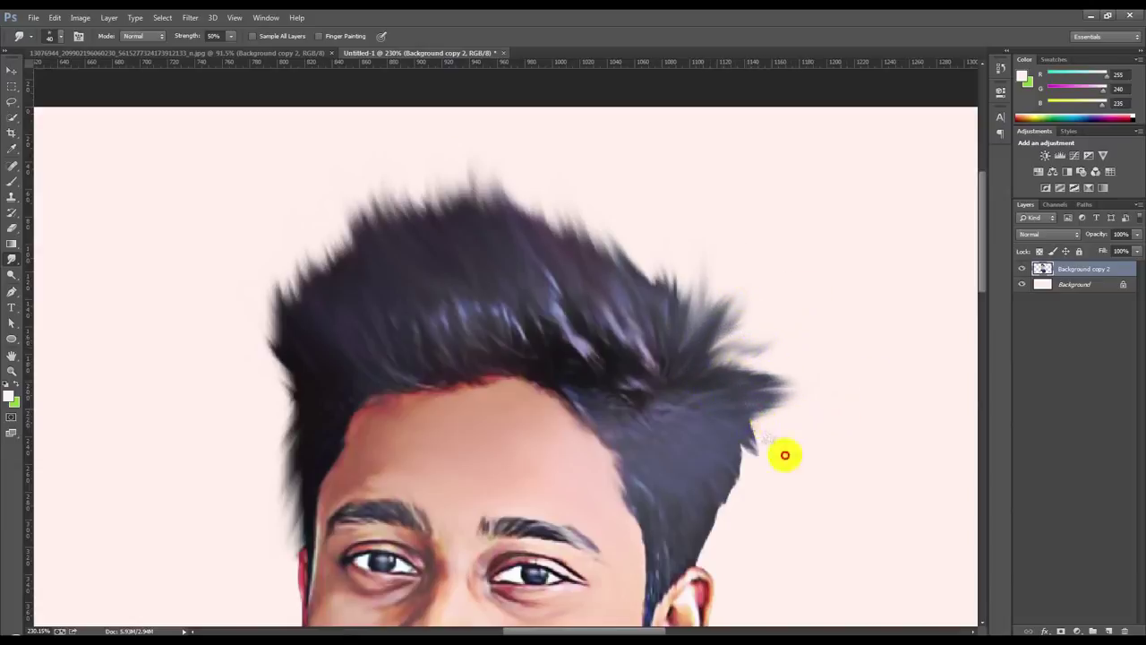
scroll(788, 432, "down", 1)
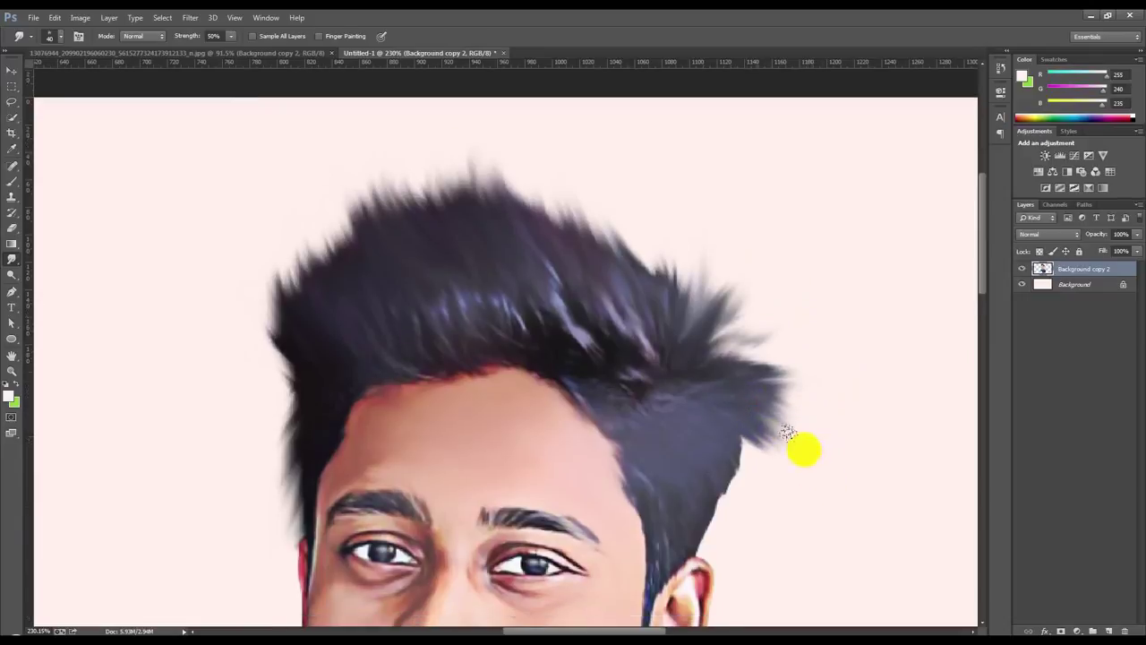
scroll(788, 433, "down", 4)
mouse_move(725, 417)
left_mouse_down()
mouse_move(698, 452)
mouse_move(724, 519)
left_mouse_up()
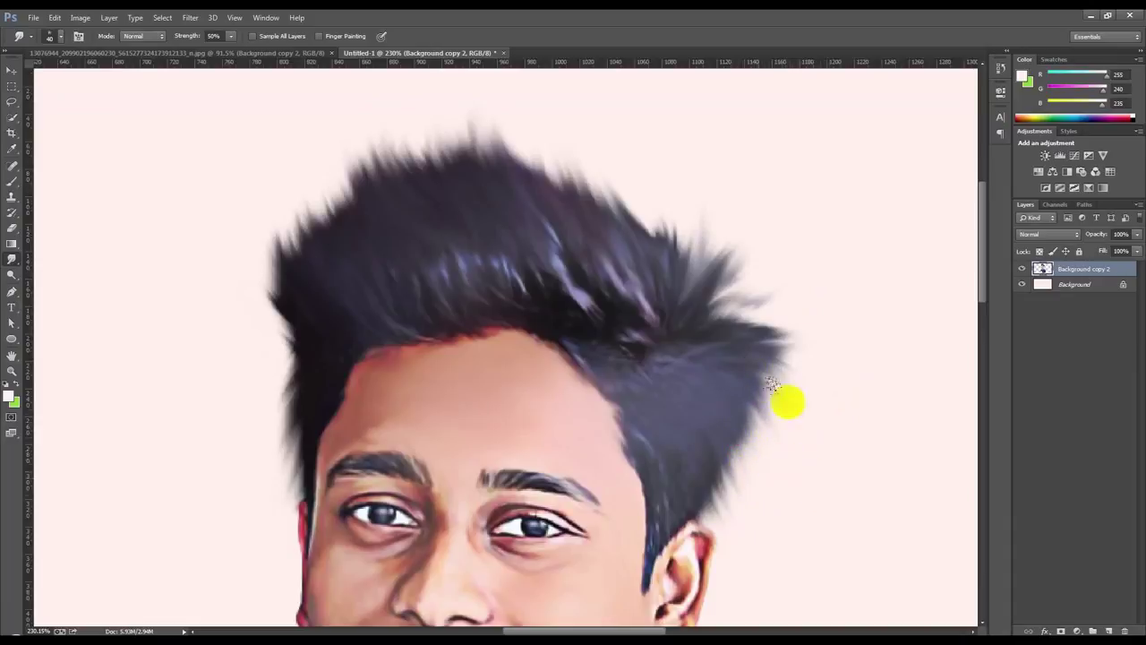
left_click_drag(763, 343, 739, 317)
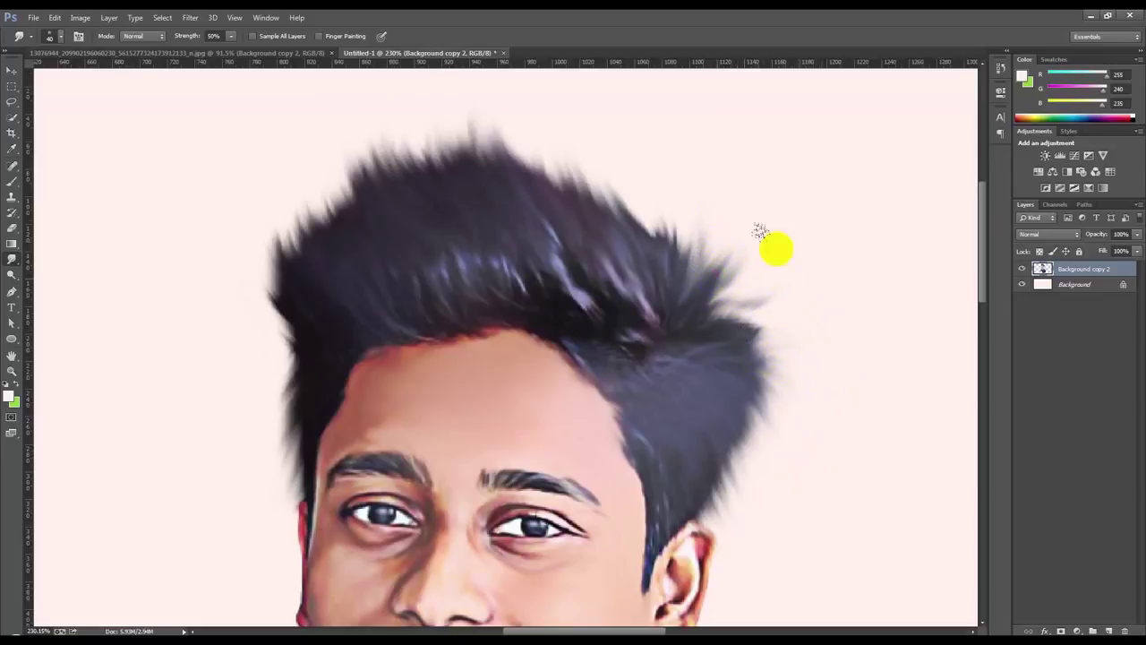
scroll(768, 320, "down", 5)
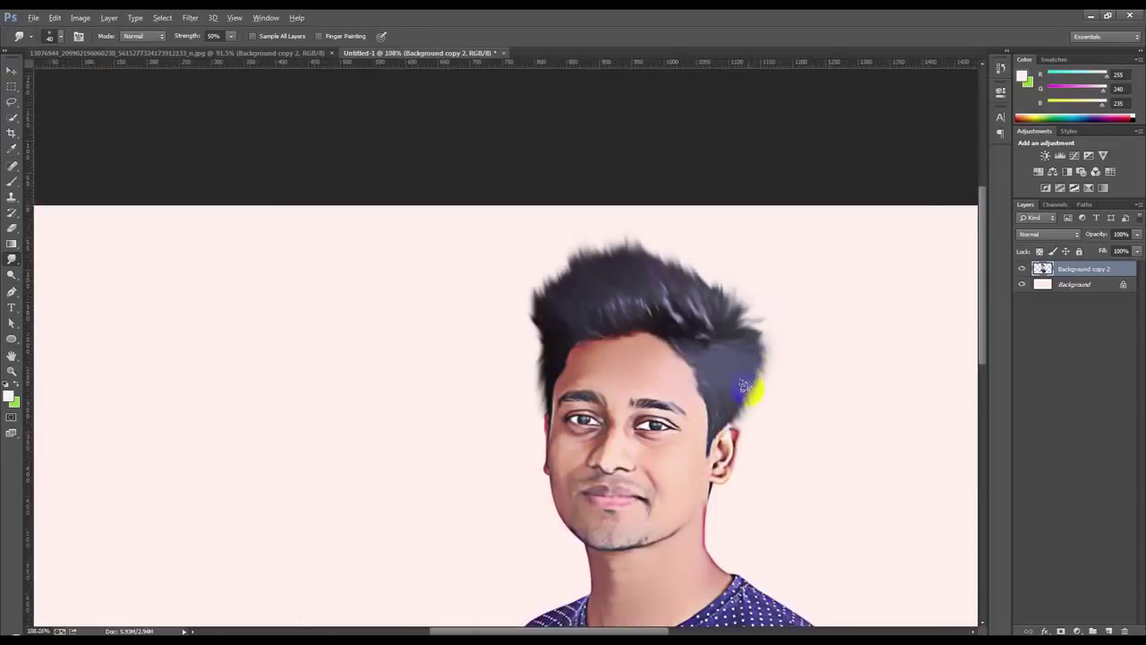
scroll(744, 385, "down", 2)
scroll(627, 340, "up", 2)
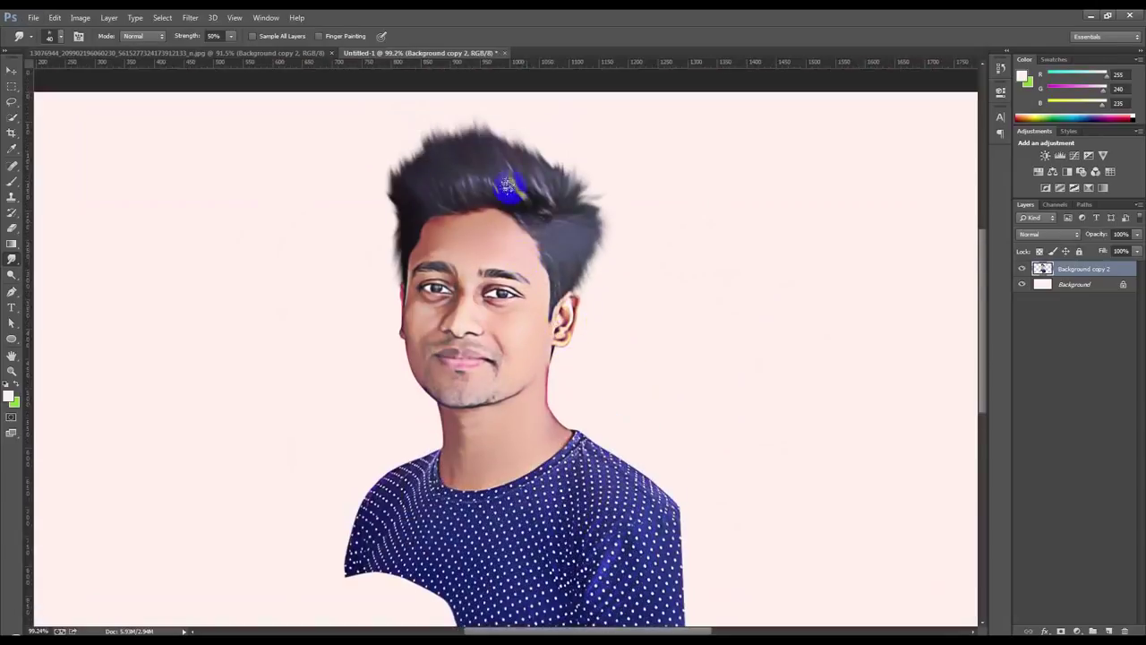
scroll(506, 185, "up", 2)
left_click_drag(489, 186, 463, 134)
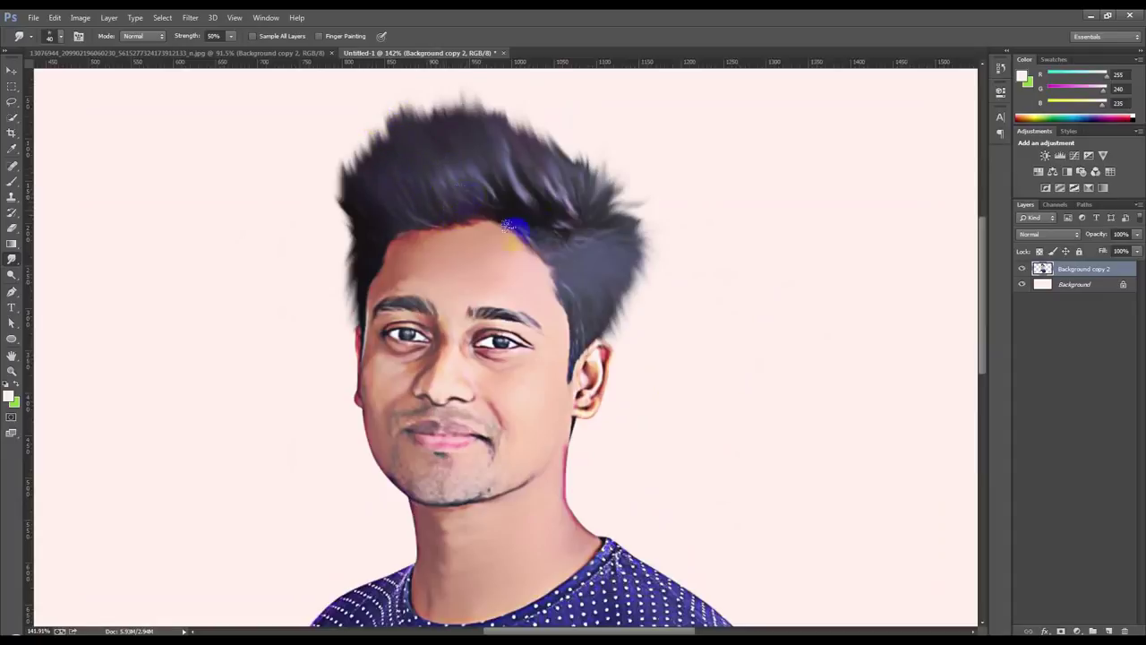
scroll(537, 233, "up", 2)
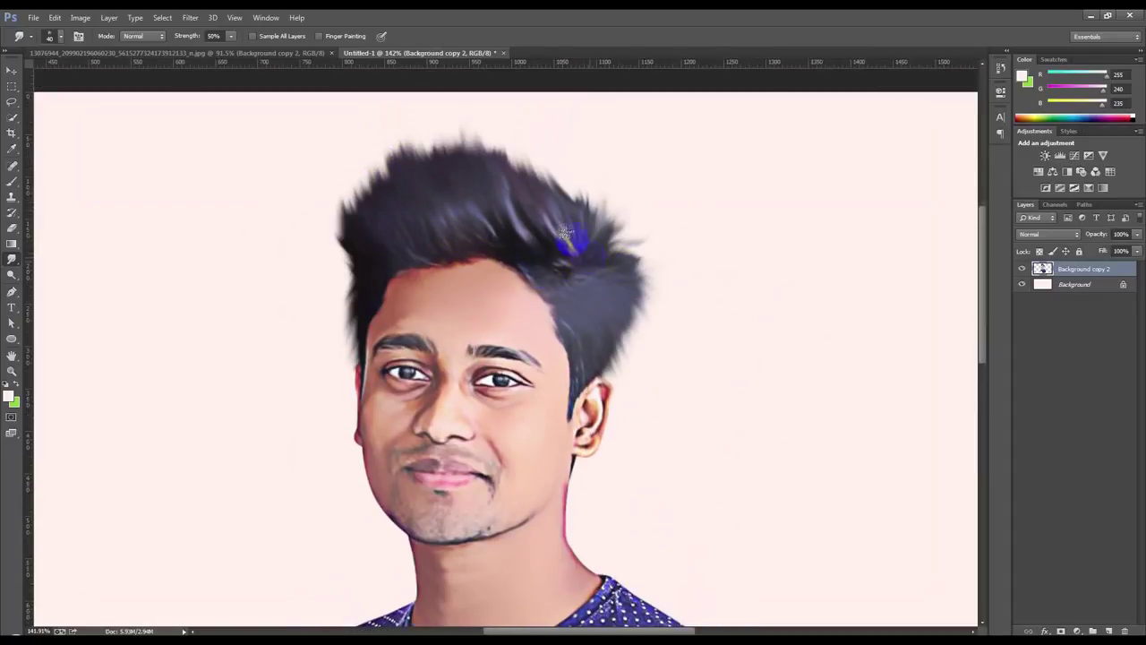
scroll(582, 251, "down", 3)
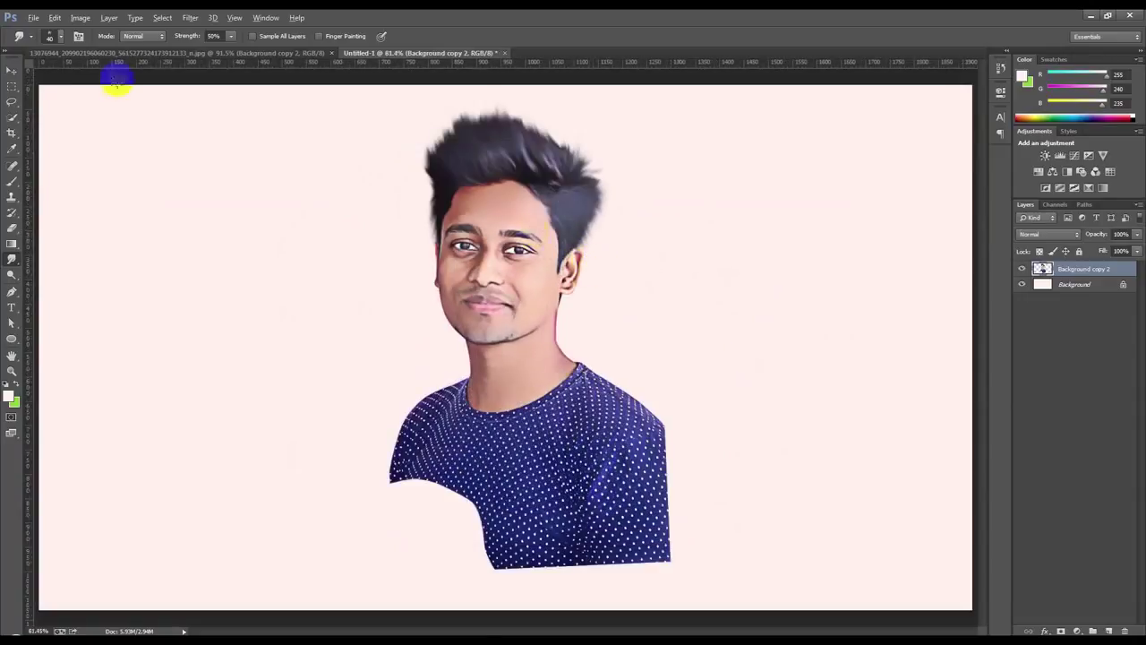
key("v")
scroll(499, 224, "up", 2)
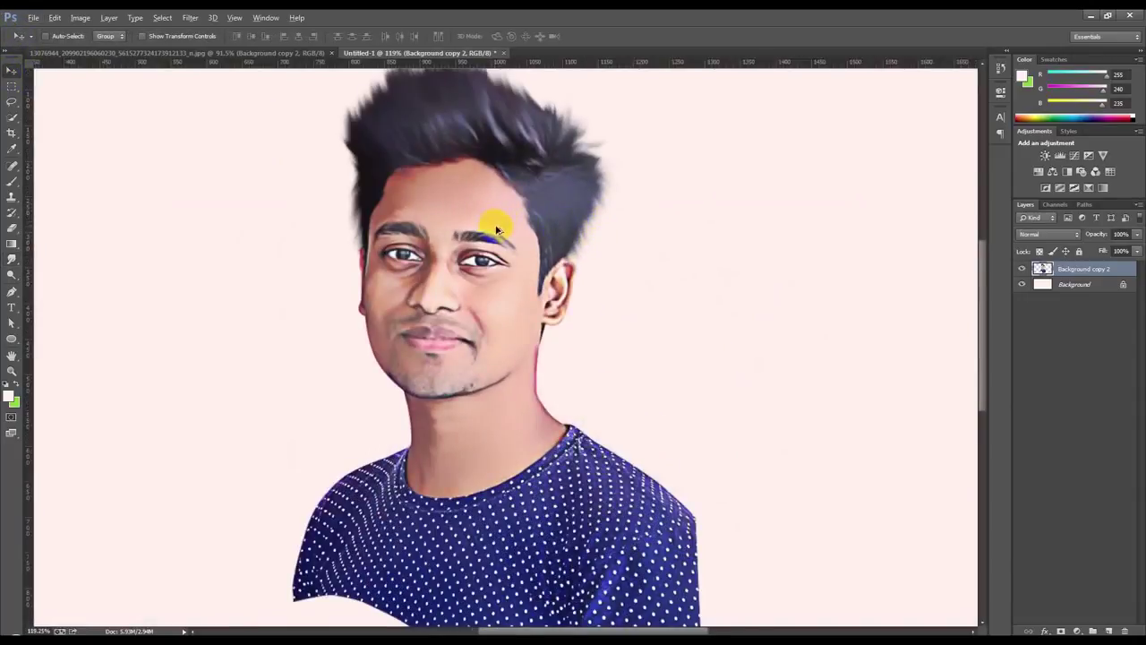
scroll(493, 211, "up", 1)
scroll(488, 274, "up", 1)
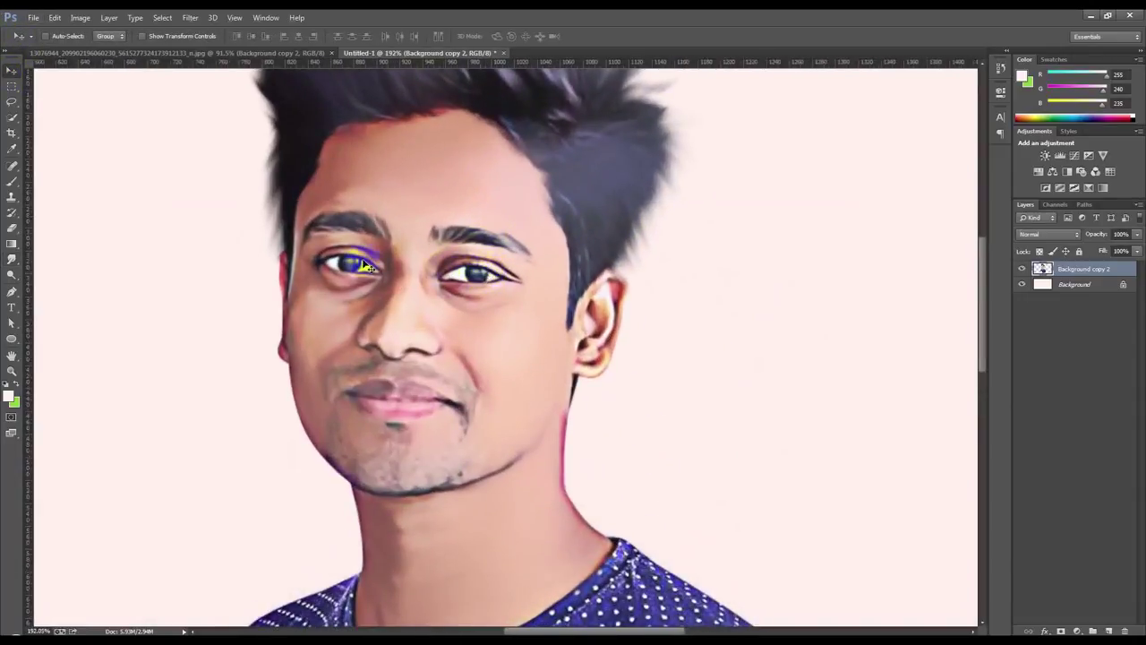
scroll(307, 258, "up", 1)
scroll(314, 269, "down", 2)
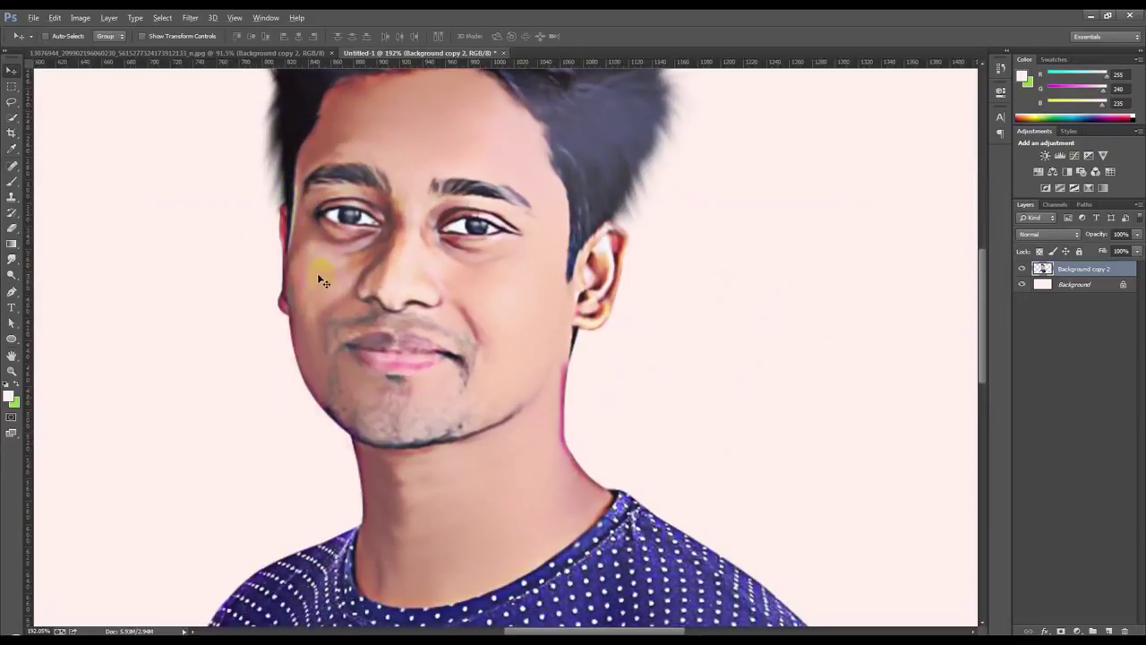
scroll(322, 281, "down", 1)
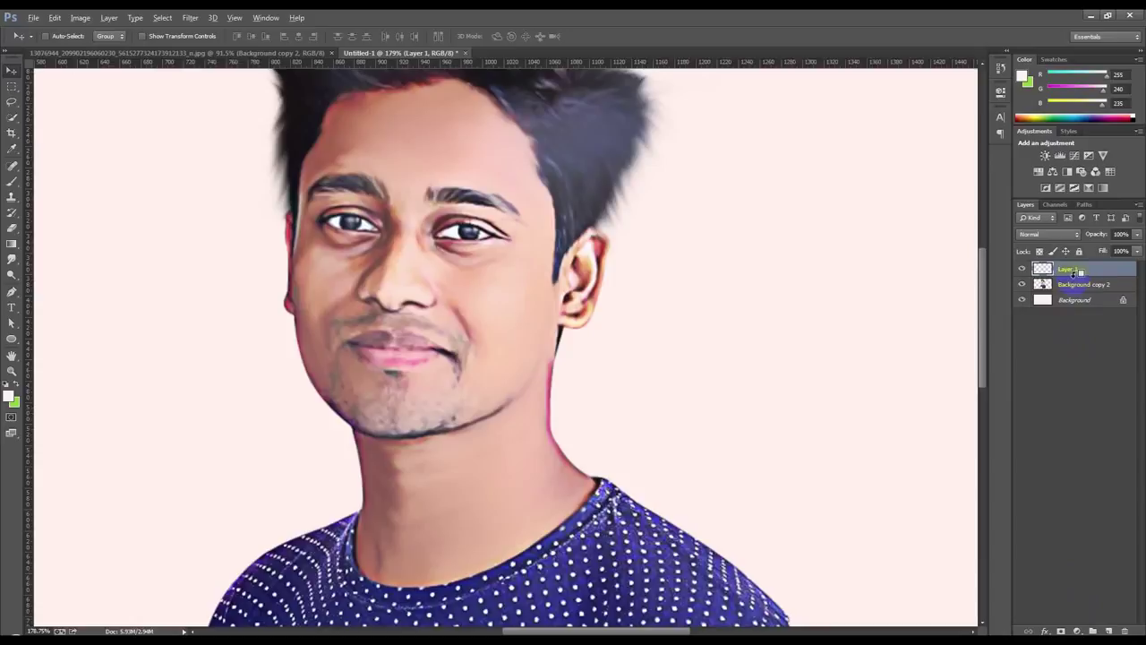
Clip the new layer to Background copy 2 and switch to medium layer thumbnails
right_click(1080, 272)
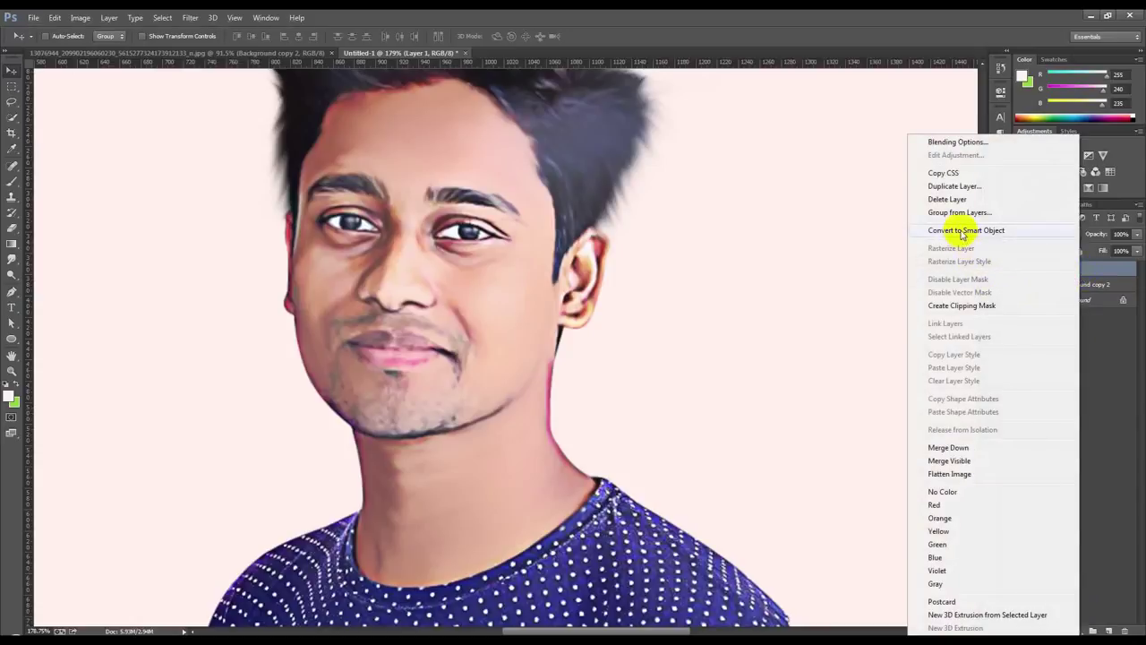
left_click(966, 308)
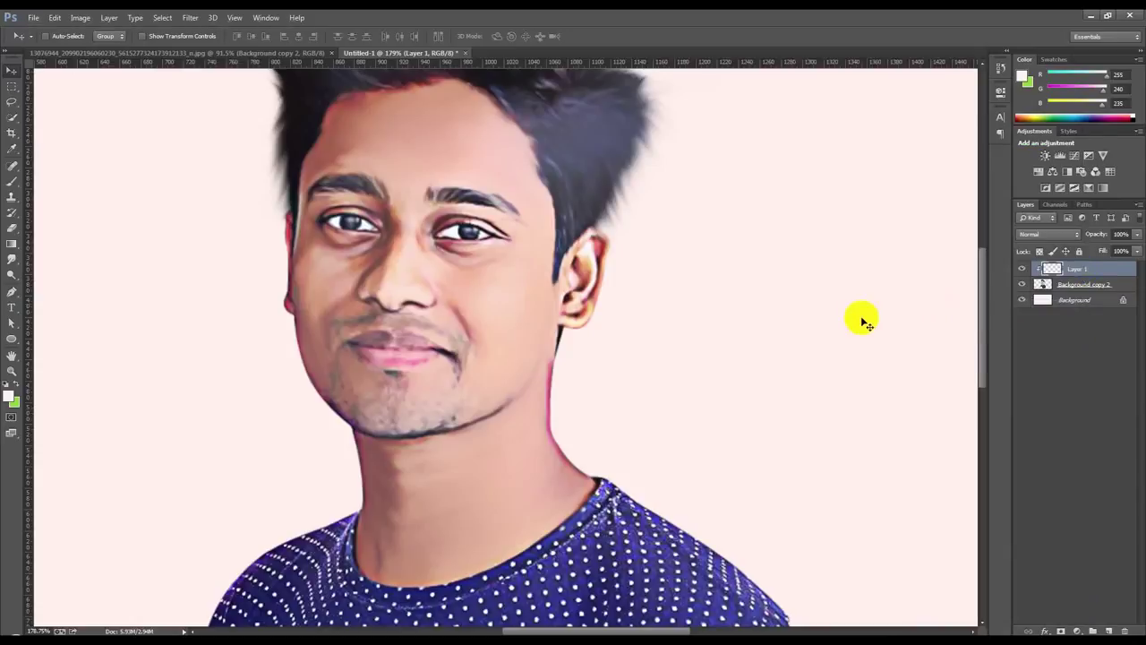
right_click(1049, 373)
left_click(1058, 407)
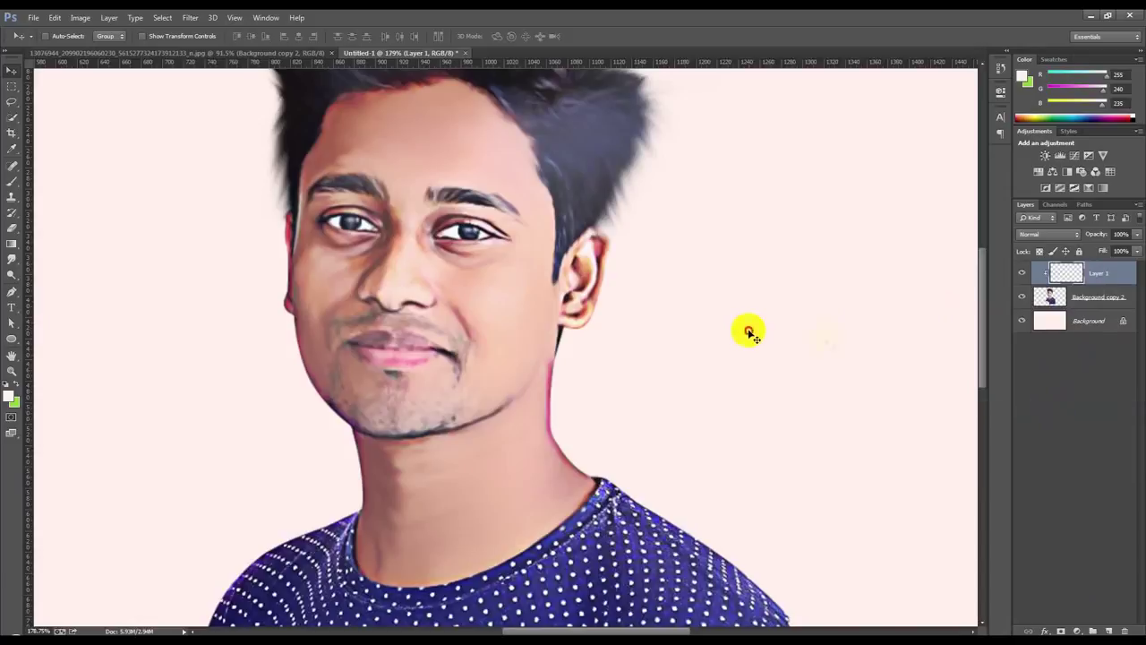
Widen the Layers panel, dismiss the no-layers warning and reselect Layer 1
left_click(1014, 397)
left_click_drag(1013, 391, 983, 397)
left_click(848, 377)
left_click(566, 249)
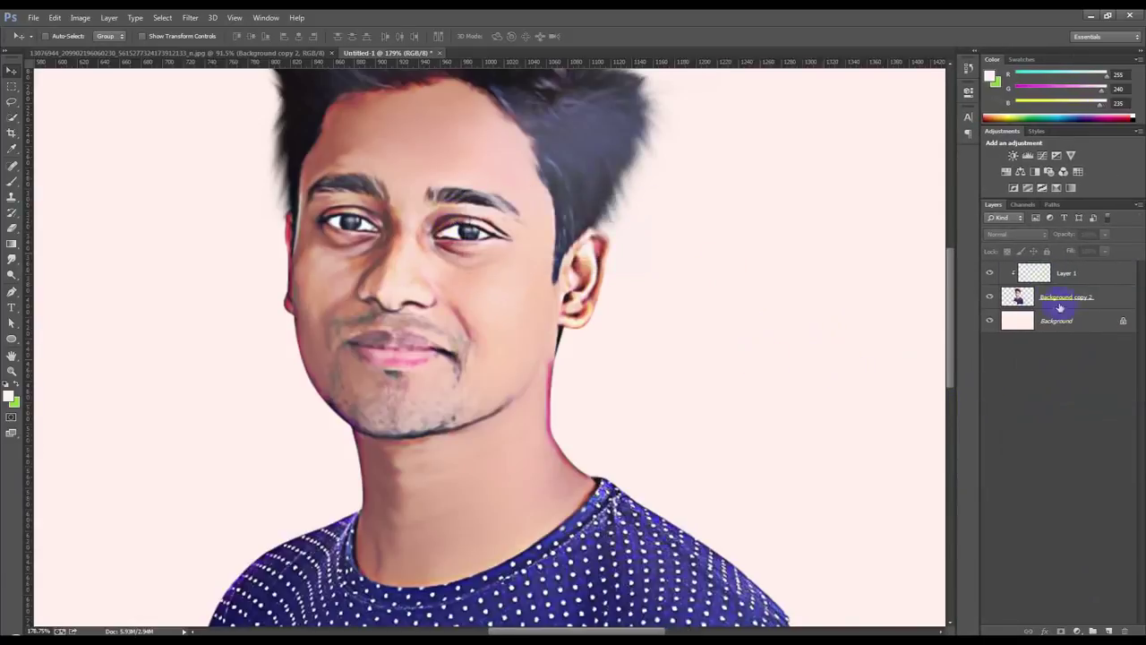
left_click(1071, 273)
left_click(12, 182)
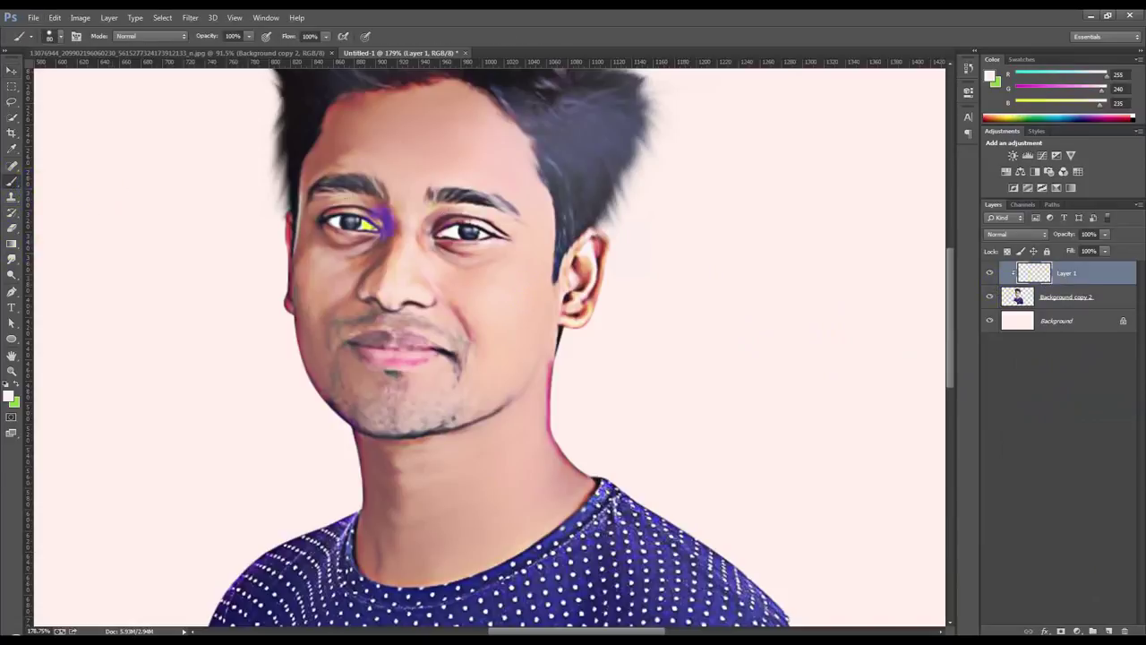
Sample the face's skin tone and set the brush opacity to 58%
scroll(483, 242, "up", 1)
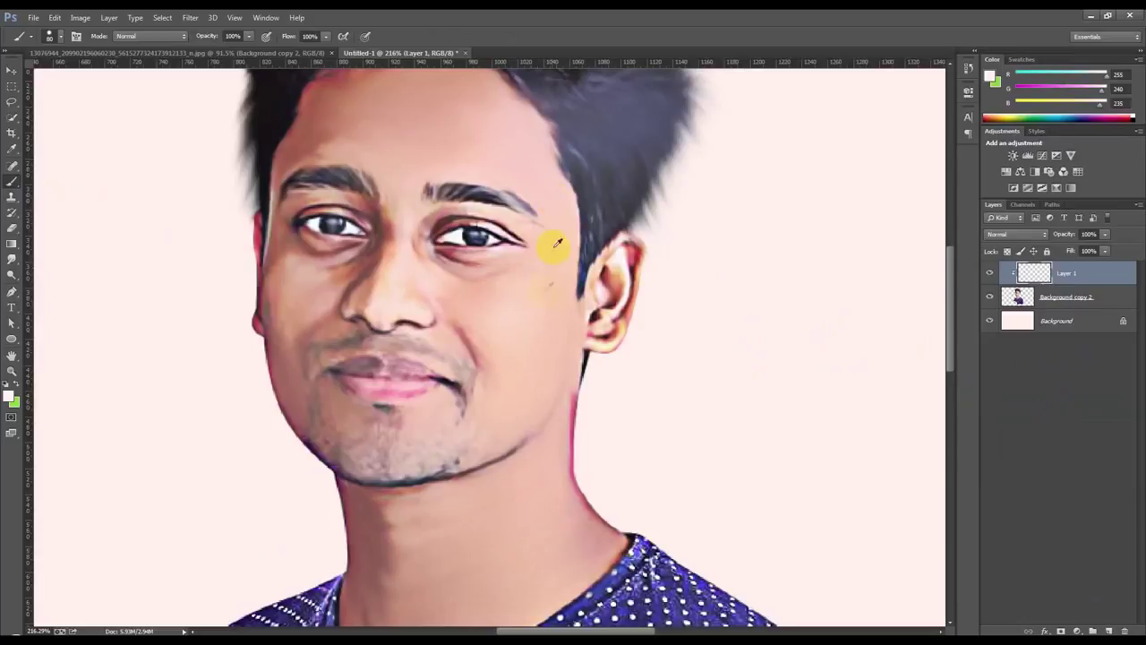
left_click(542, 318, "alt")
left_click(454, 285)
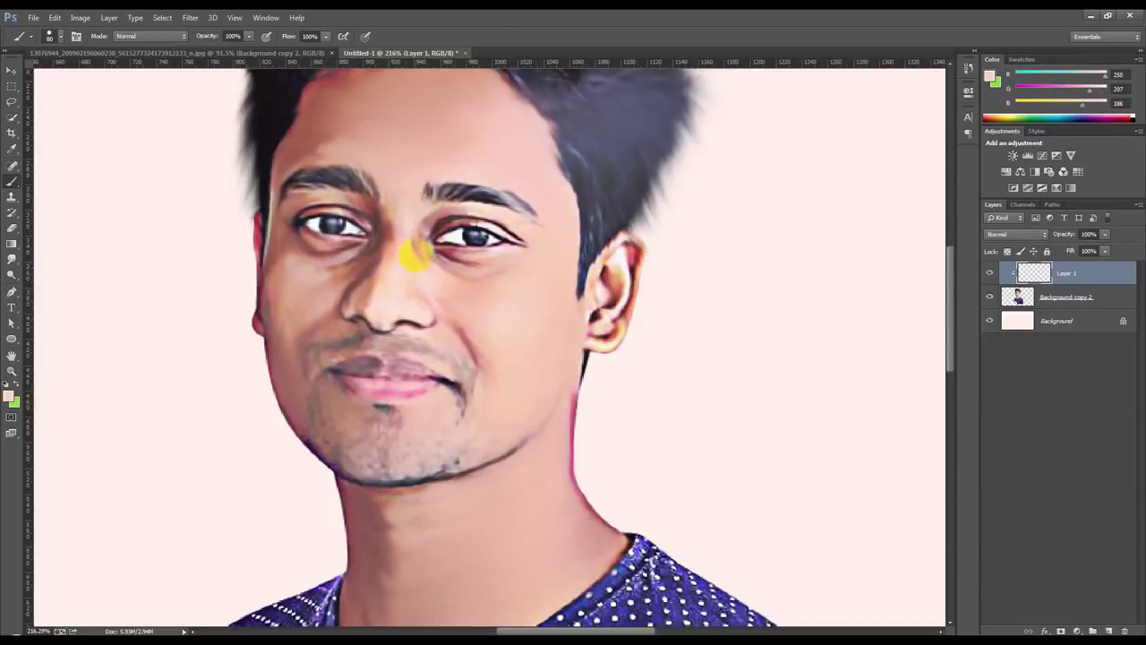
scroll(392, 172, "up", 3)
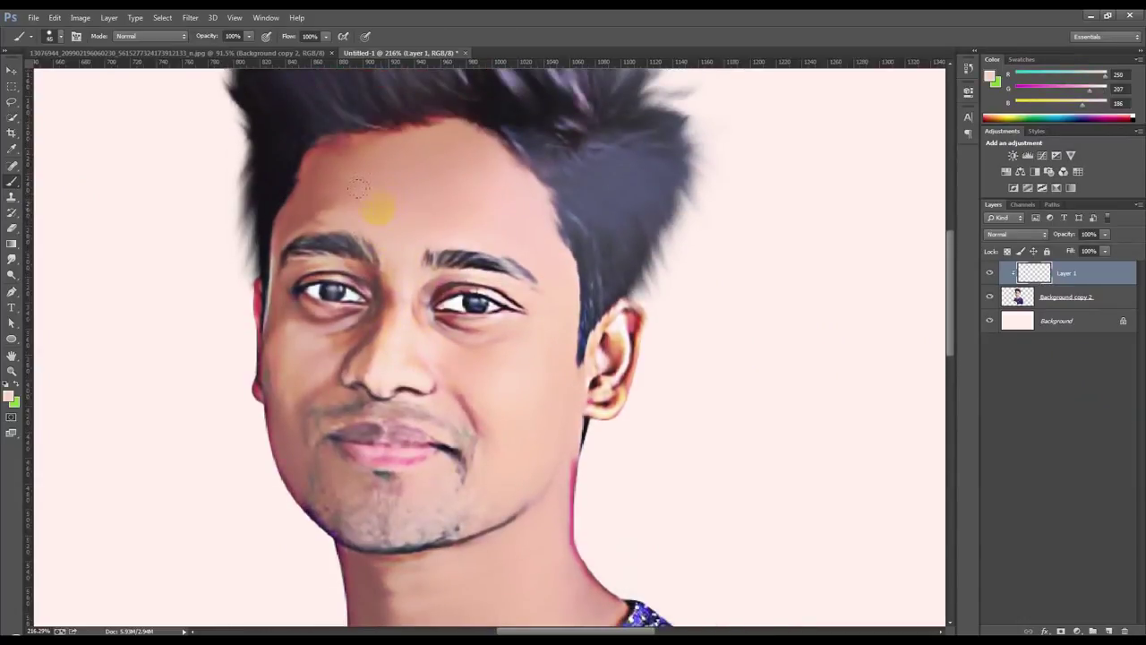
left_click(348, 195)
key("ctrl+z")
right_click(417, 212)
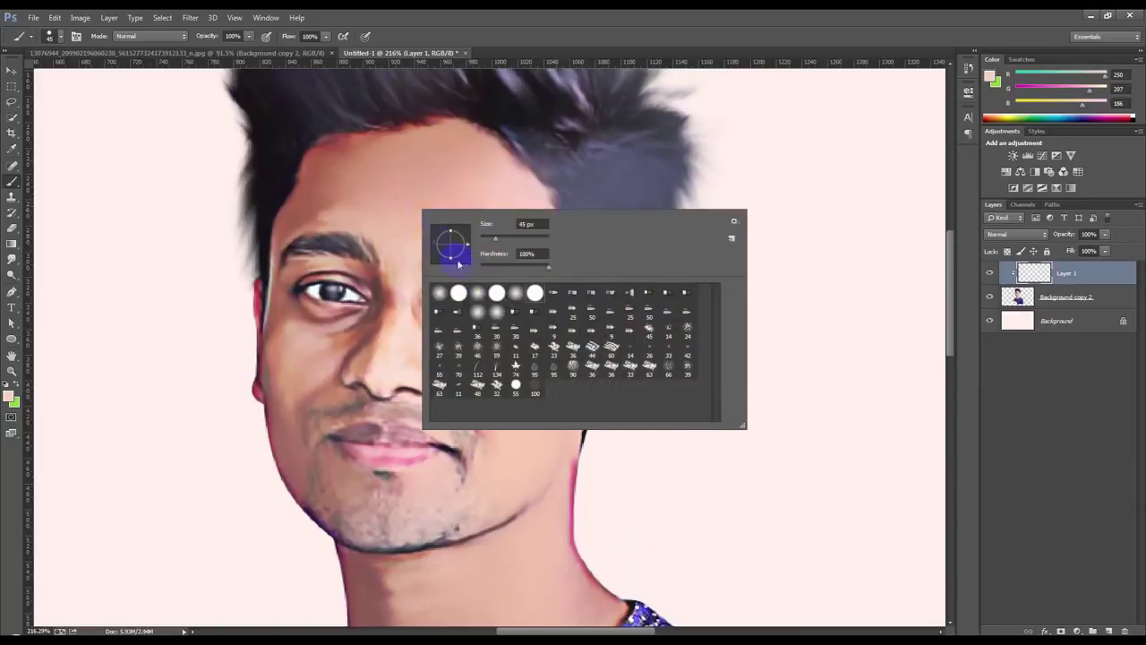
left_click(566, 37)
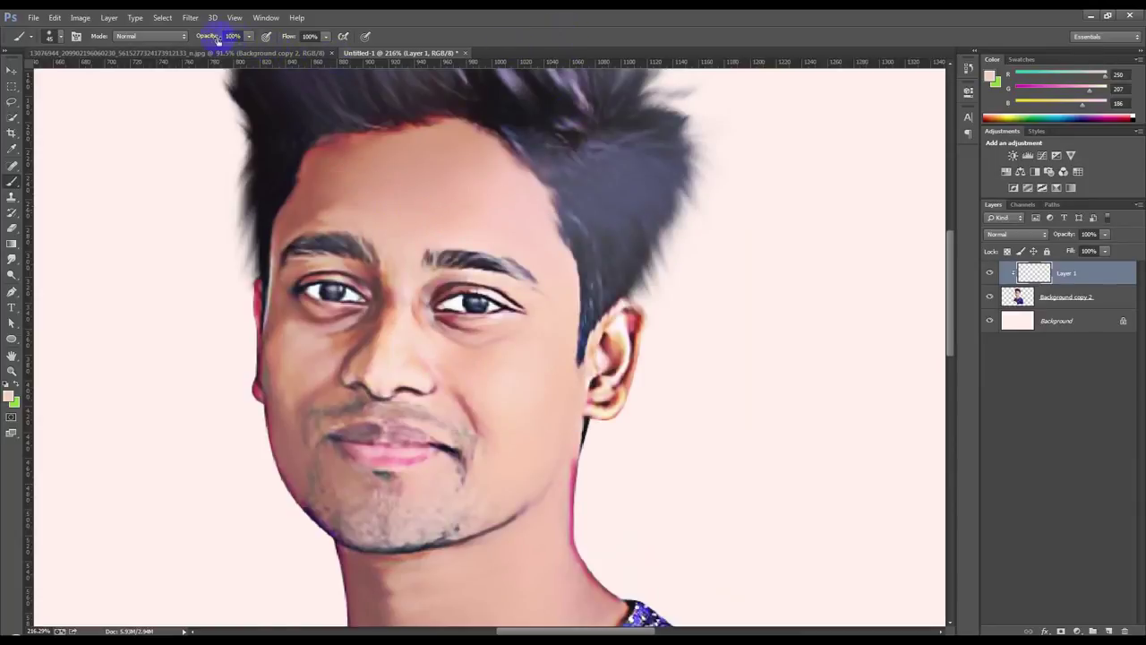
Paint skin tone over the forehead, left cheek, nose bridge, right cheek and right eyelid
mouse_move(387, 198)
left_mouse_down()
mouse_move(304, 187)
mouse_move(309, 164)
mouse_move(452, 136)
mouse_move(499, 179)
mouse_move(398, 191)
mouse_move(287, 230)
left_mouse_up()
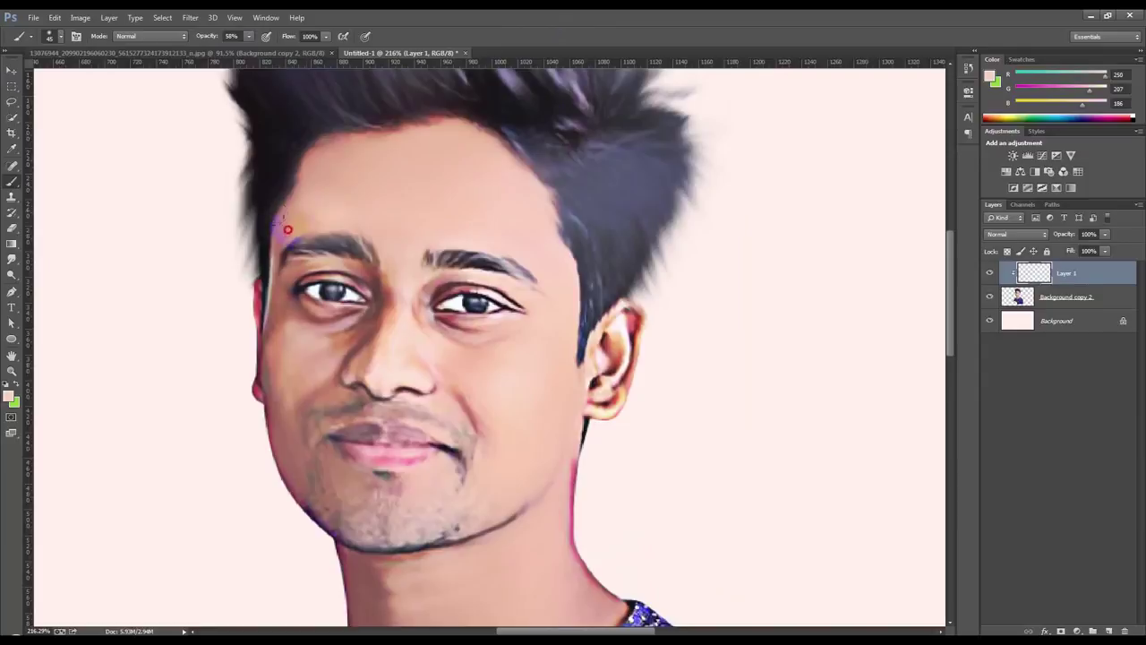
mouse_move(281, 279)
left_mouse_down()
mouse_move(296, 440)
mouse_move(330, 295)
mouse_move(313, 330)
mouse_move(280, 308)
left_mouse_up()
mouse_move(370, 312)
left_mouse_down()
mouse_move(397, 295)
mouse_move(455, 363)
left_mouse_up()
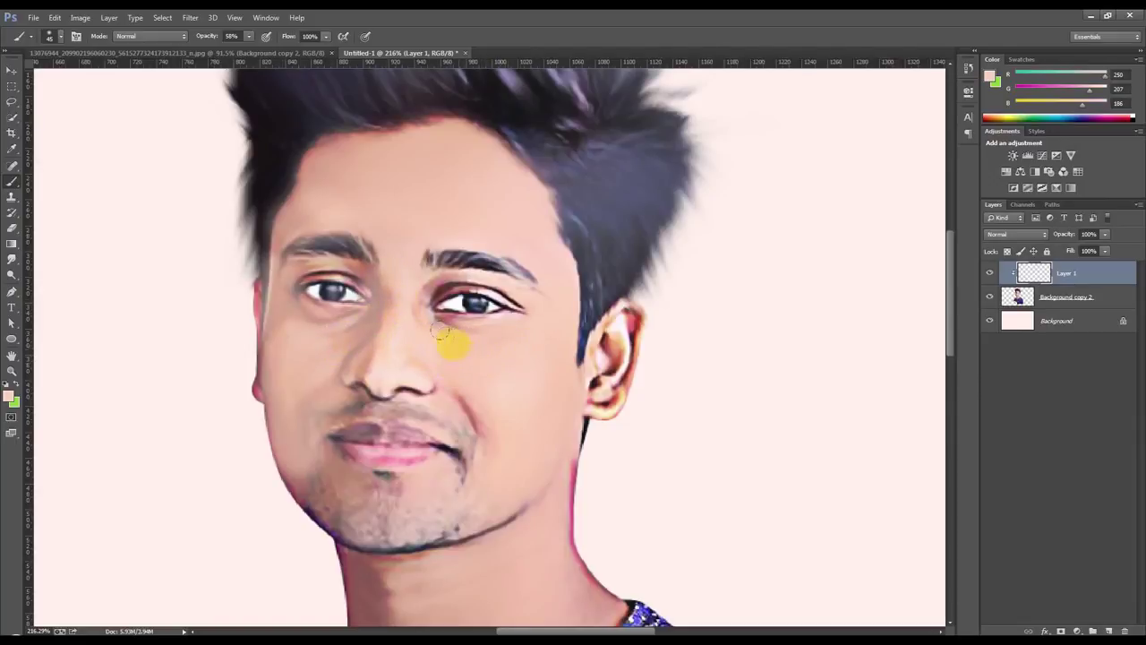
left_click_drag(440, 331, 403, 299)
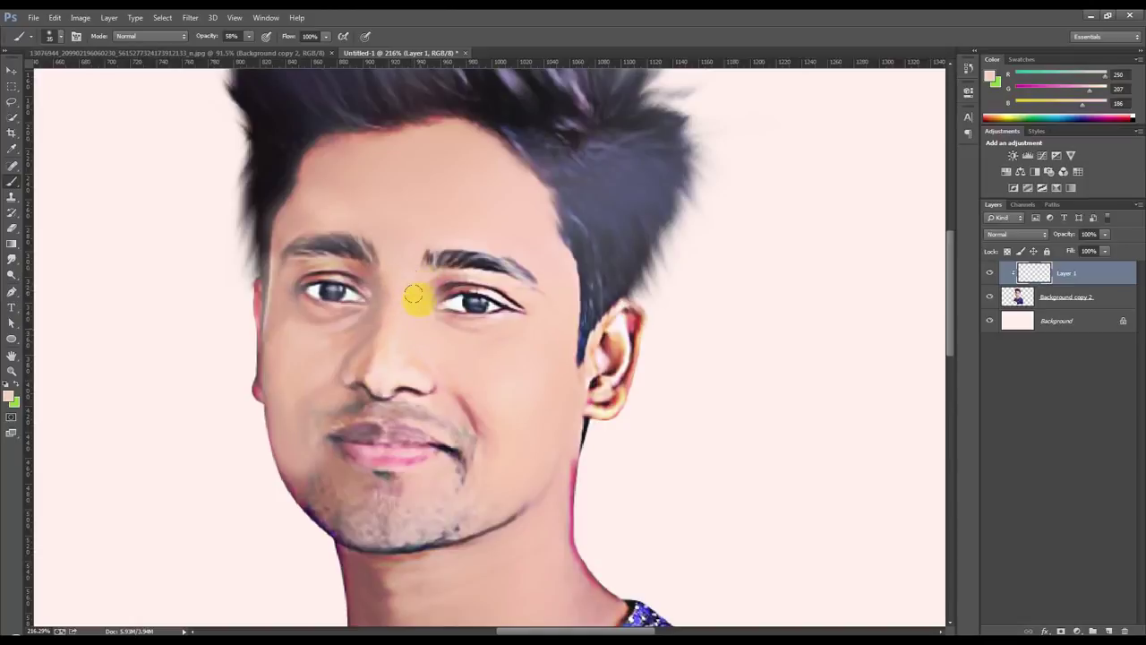
mouse_move(436, 282)
left_mouse_down()
mouse_move(475, 264)
mouse_move(527, 300)
left_mouse_up()
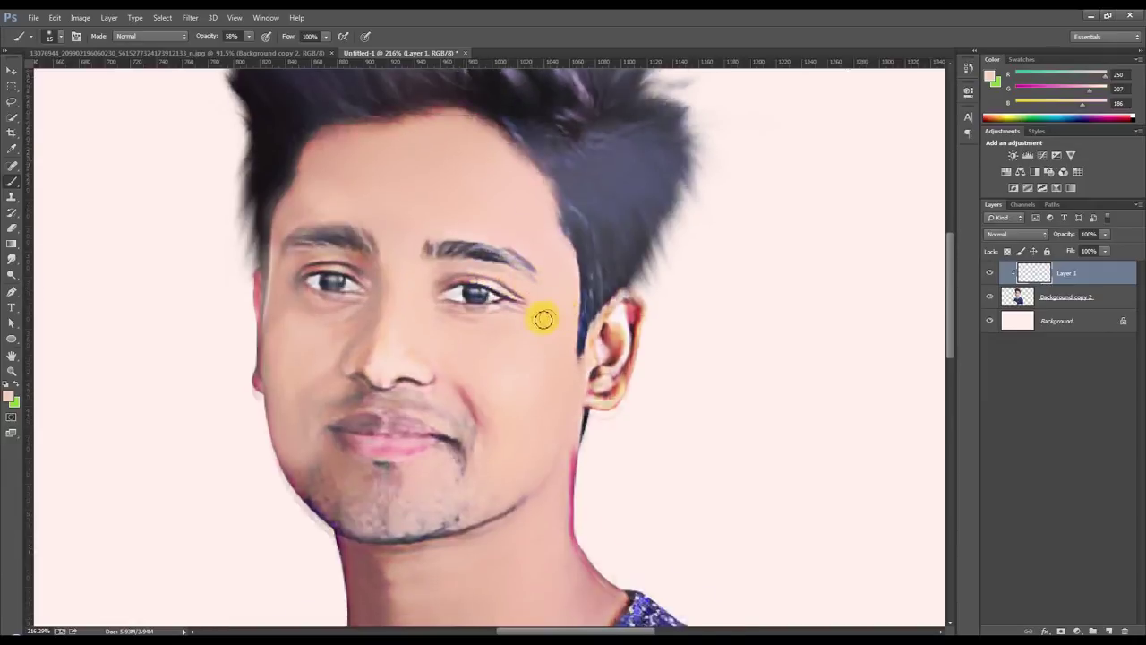
Paint skin tone over the jaw, chin's purple patch, cheeks and under the left eye
scroll(541, 324, "down", 3)
mouse_move(481, 302)
left_mouse_down()
mouse_move(507, 378)
mouse_move(546, 397)
mouse_move(454, 494)
mouse_move(350, 468)
mouse_move(373, 502)
mouse_move(377, 537)
mouse_move(386, 511)
mouse_move(372, 577)
mouse_move(345, 609)
mouse_move(475, 568)
mouse_move(606, 475)
mouse_move(409, 550)
mouse_move(433, 479)
mouse_move(511, 427)
mouse_move(396, 439)
mouse_move(361, 425)
mouse_move(469, 415)
mouse_move(525, 387)
left_mouse_up()
scroll(397, 594, "down", 1)
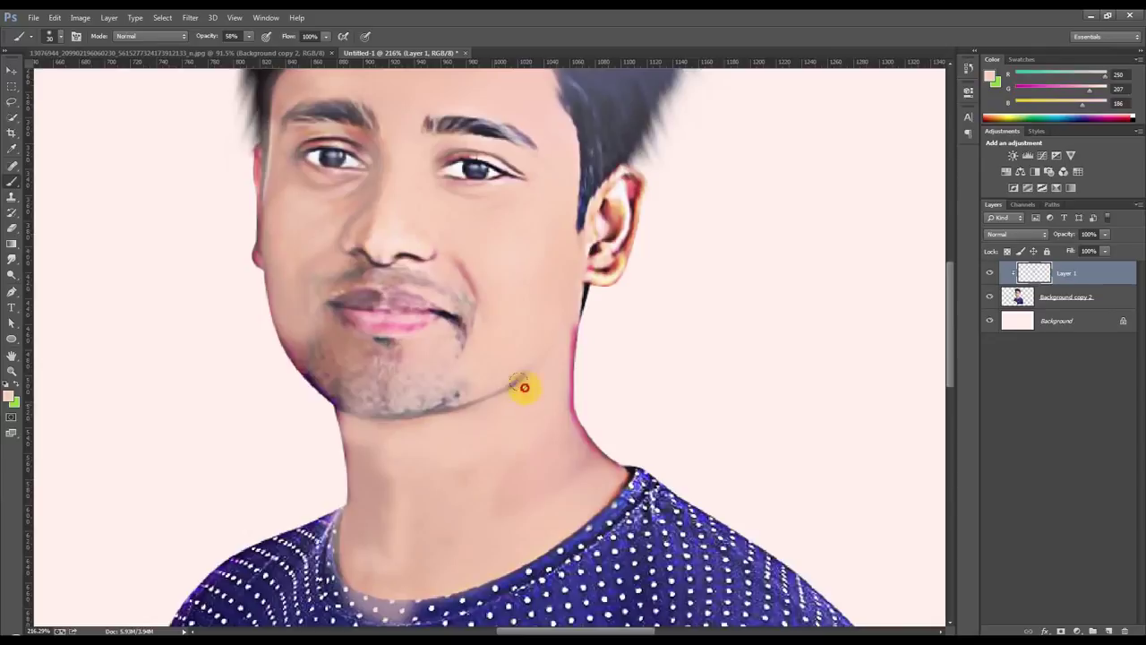
mouse_move(313, 354)
left_mouse_down()
mouse_move(332, 340)
mouse_move(363, 362)
left_mouse_up()
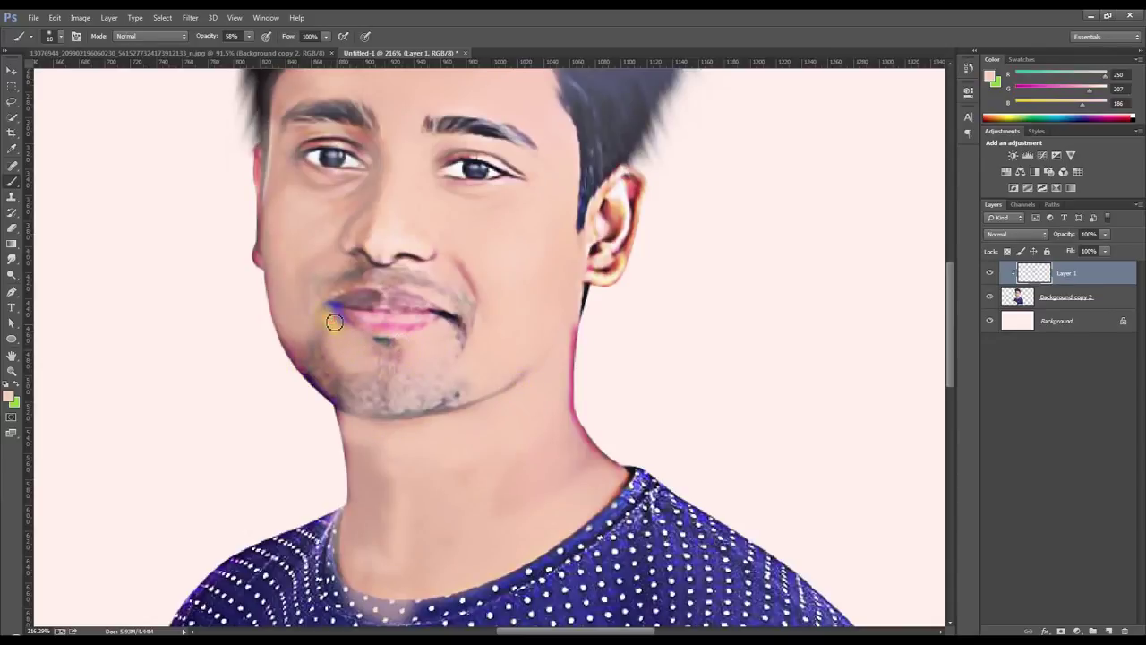
mouse_move(299, 347)
left_mouse_down()
mouse_move(263, 307)
mouse_move(277, 311)
left_mouse_up()
scroll(277, 295, "up", 1)
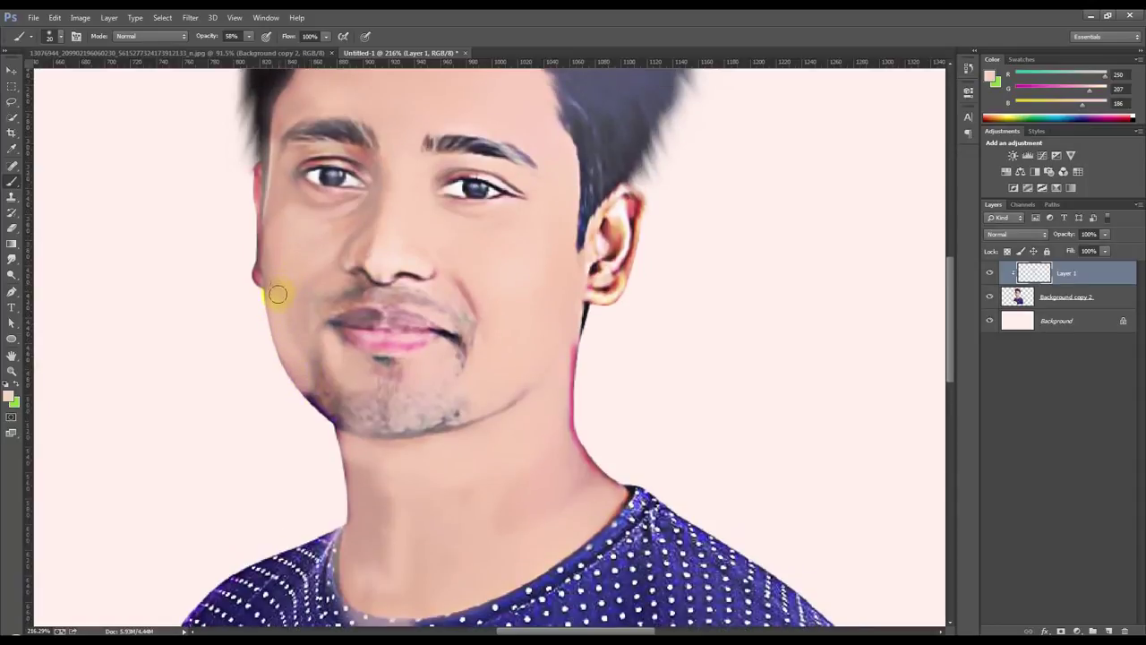
mouse_move(282, 173)
left_mouse_down()
mouse_move(356, 255)
mouse_move(302, 290)
mouse_move(341, 225)
mouse_move(292, 307)
mouse_move(296, 333)
mouse_move(287, 275)
left_mouse_up()
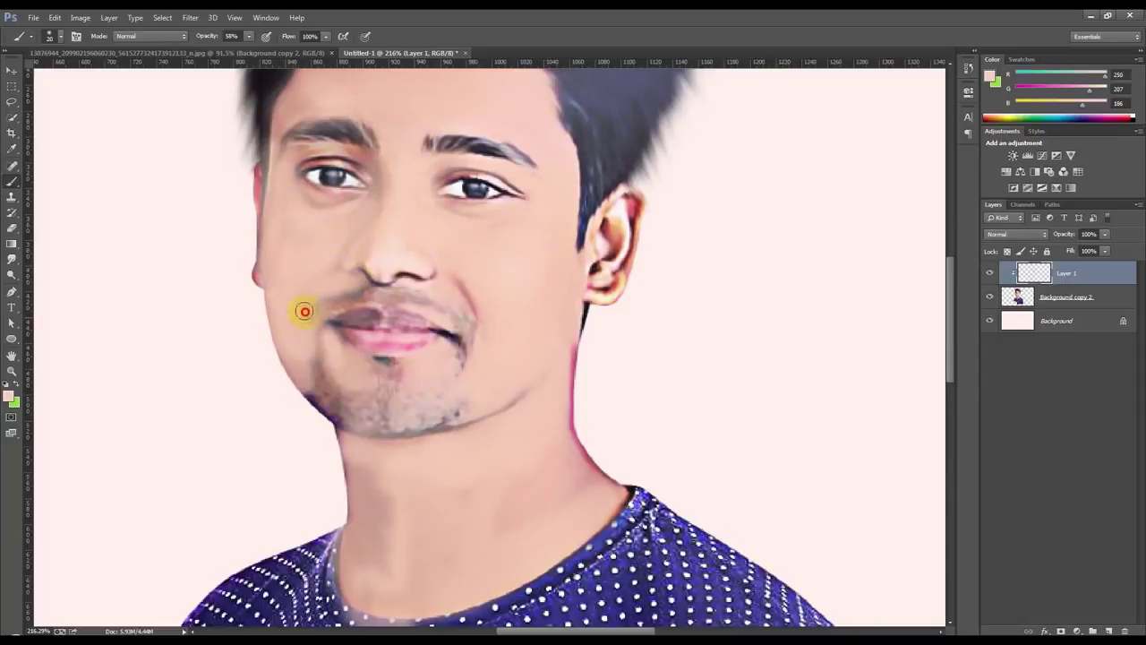
left_click_drag(456, 275, 468, 300)
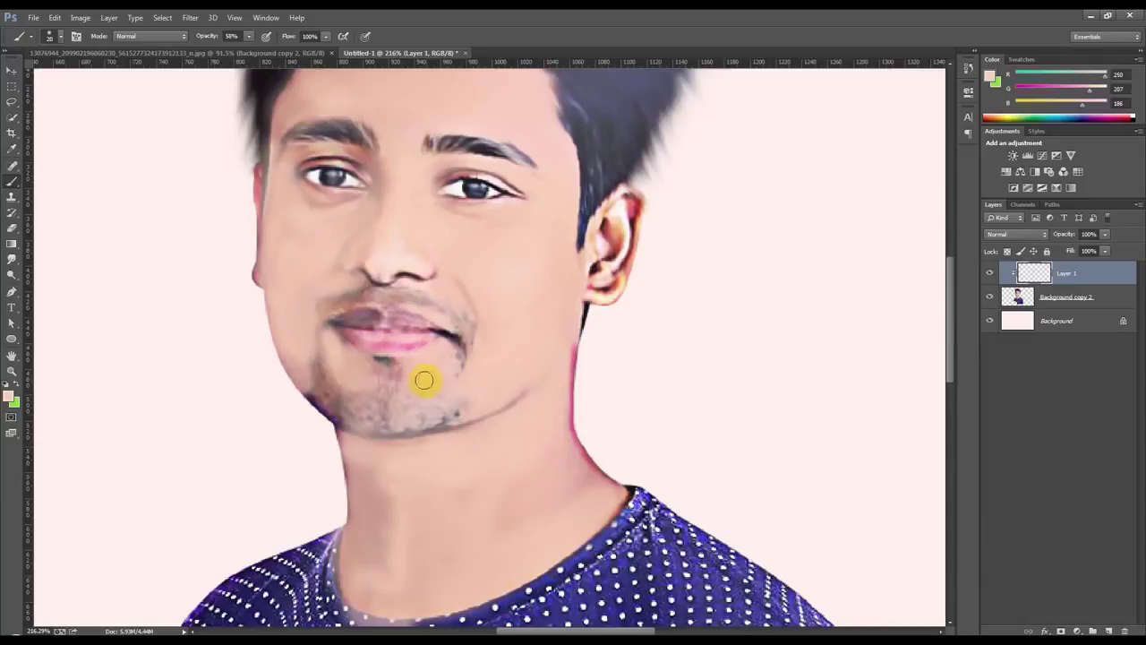
left_click_drag(307, 369, 335, 278)
mouse_move(368, 168)
left_mouse_down()
mouse_move(322, 152)
mouse_move(289, 158)
mouse_move(366, 158)
mouse_move(351, 196)
mouse_move(299, 182)
left_mouse_up()
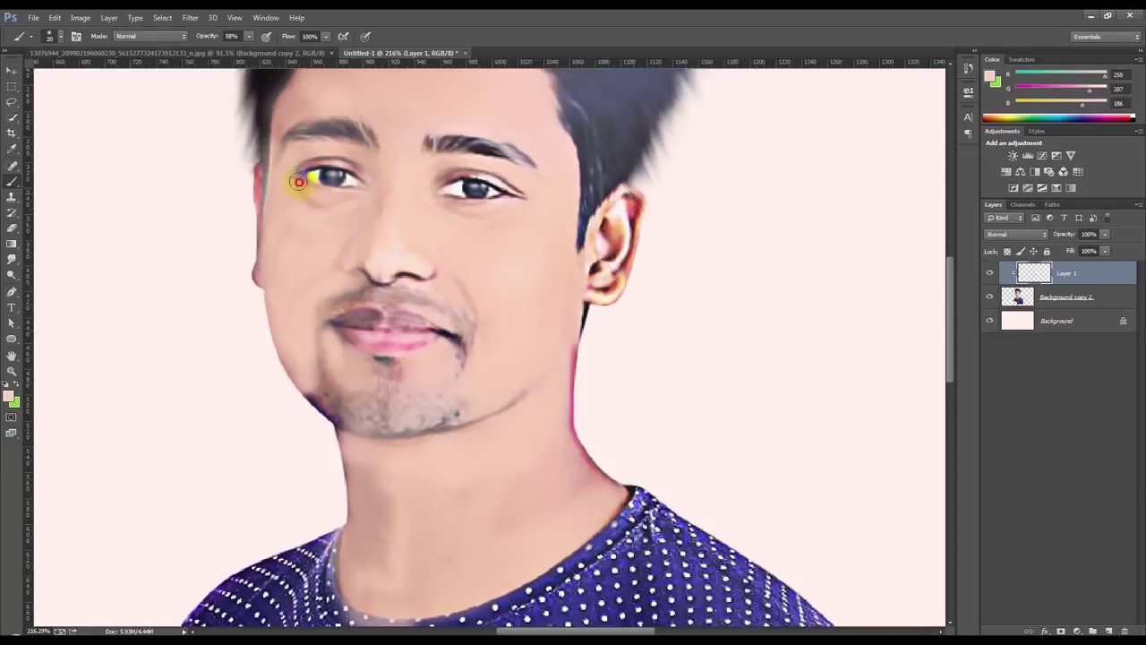
Smooth the eyes, brow and forehead with a size-40 brush, then lower Layer 1's opacity
scroll(394, 234, "up", 1)
mouse_move(447, 201)
left_mouse_down()
mouse_move(487, 191)
mouse_move(540, 223)
mouse_move(448, 243)
mouse_move(530, 218)
left_mouse_up()
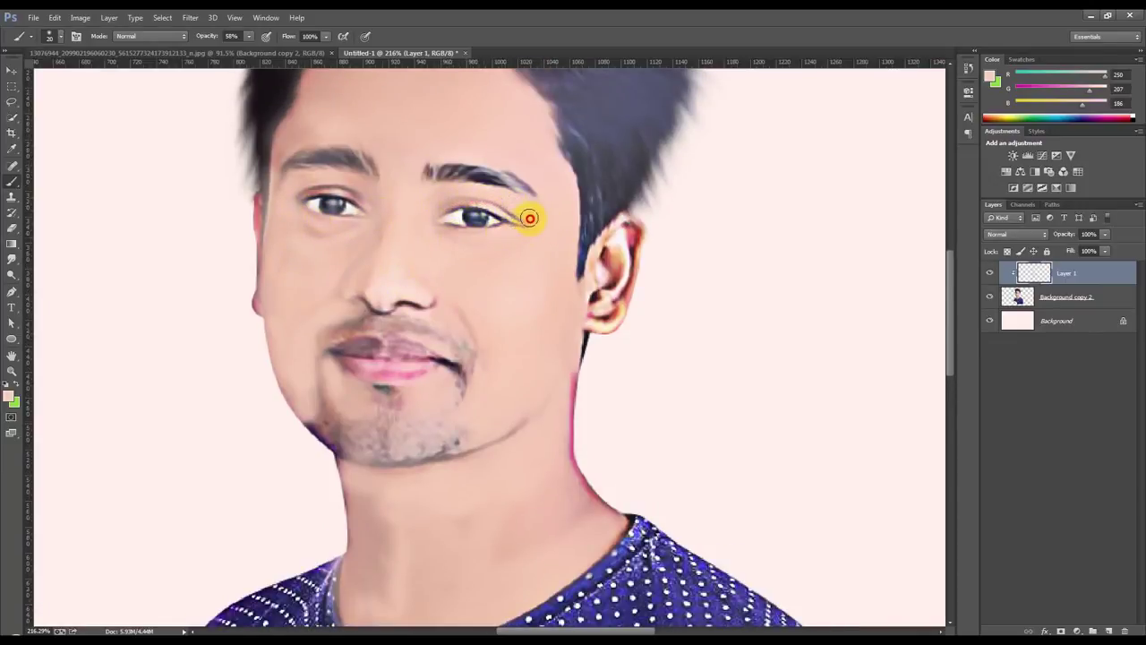
scroll(346, 233, "up", 1)
mouse_move(371, 209)
left_mouse_down()
mouse_move(313, 185)
mouse_move(342, 194)
left_mouse_up()
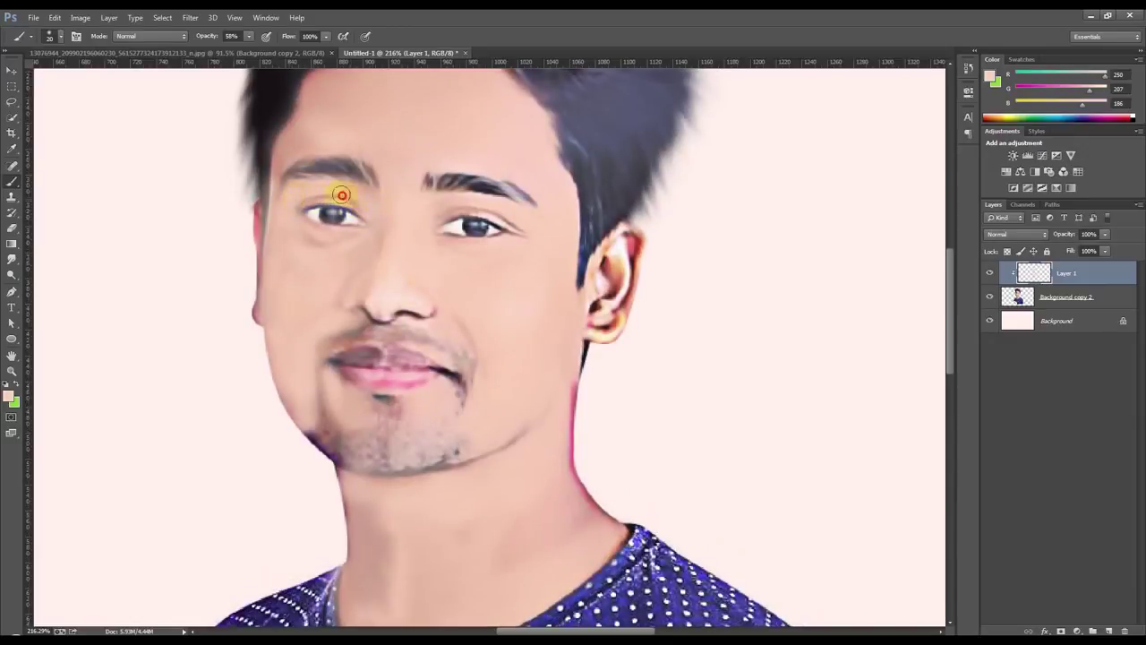
mouse_move(292, 152)
left_mouse_down()
mouse_move(289, 135)
mouse_move(325, 123)
mouse_move(321, 111)
mouse_move(385, 90)
mouse_move(455, 89)
mouse_move(522, 128)
mouse_move(338, 150)
mouse_move(346, 133)
left_mouse_up()
scroll(318, 134, "up", 3)
key("bracketright")
mouse_move(449, 126)
left_mouse_down()
mouse_move(344, 140)
mouse_move(337, 179)
mouse_move(460, 205)
left_mouse_up()
scroll(458, 283, "down", 1)
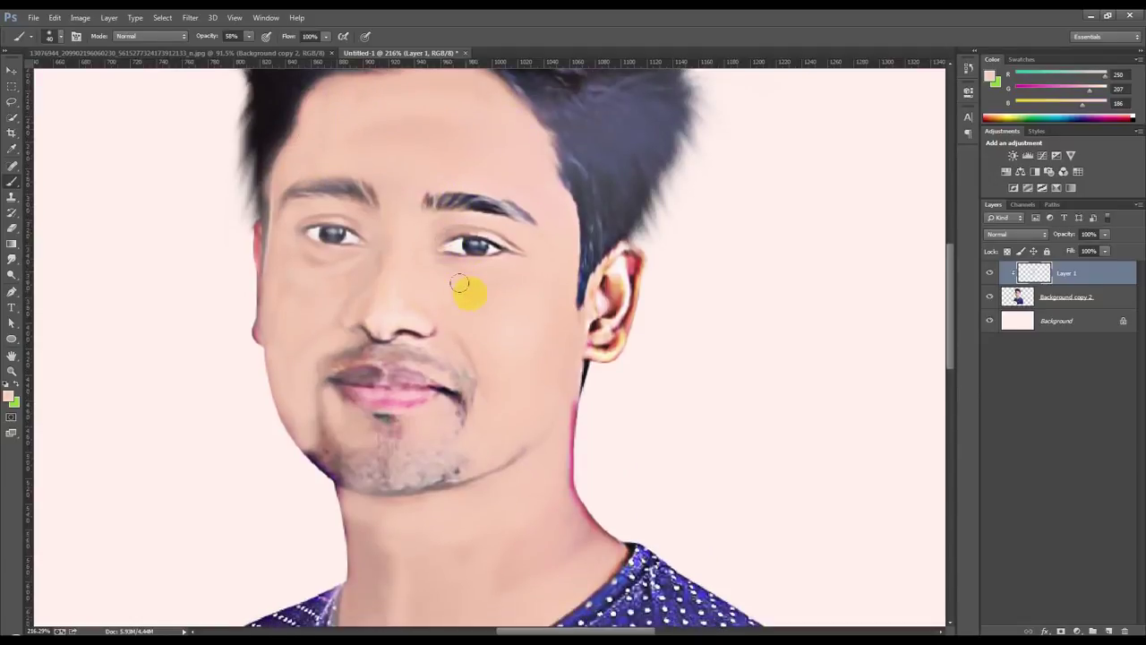
left_click_drag(315, 457, 324, 491)
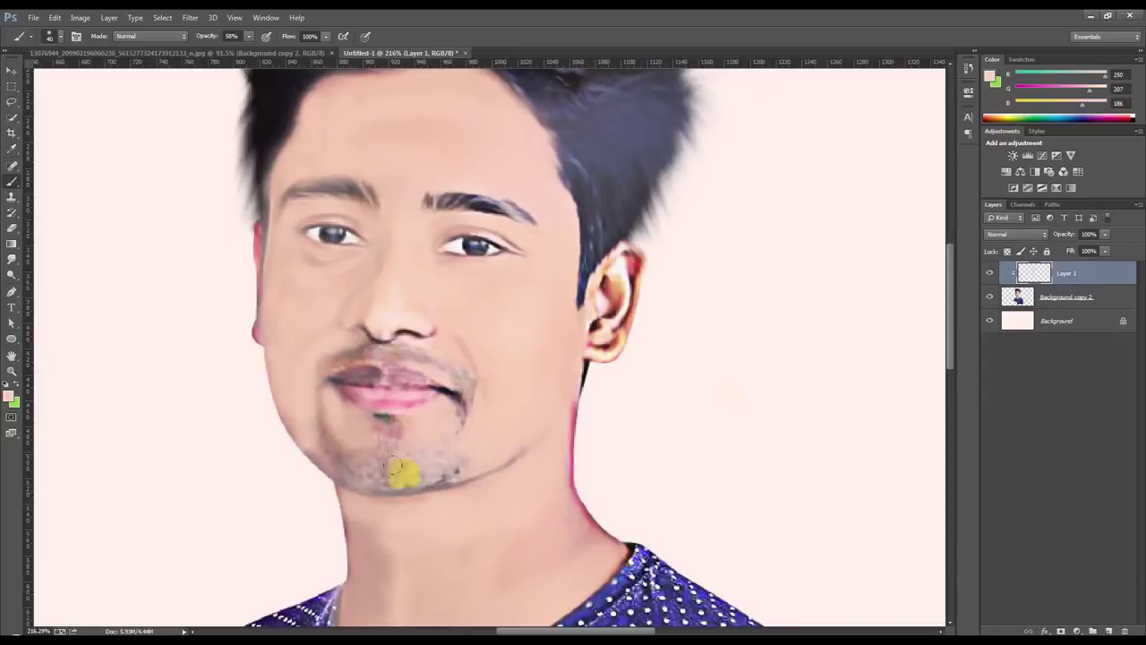
left_click_drag(1062, 238, 1049, 238)
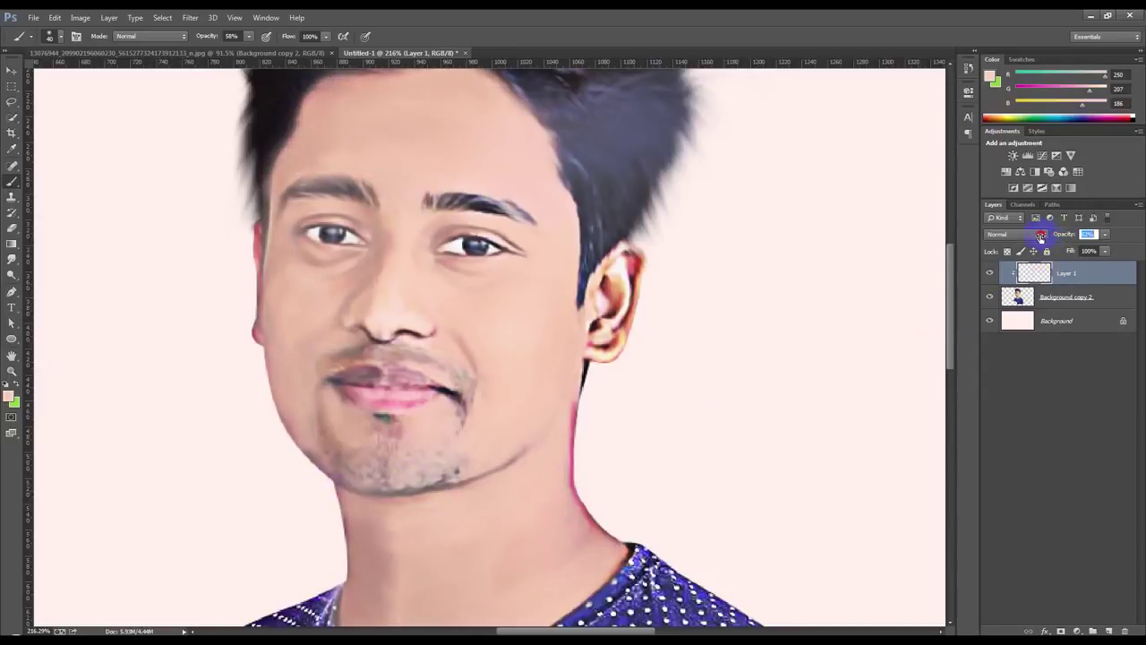
With a soft 50% Eraser, remove stray paint from the collar and left of the hair
scroll(631, 403, "down", 5)
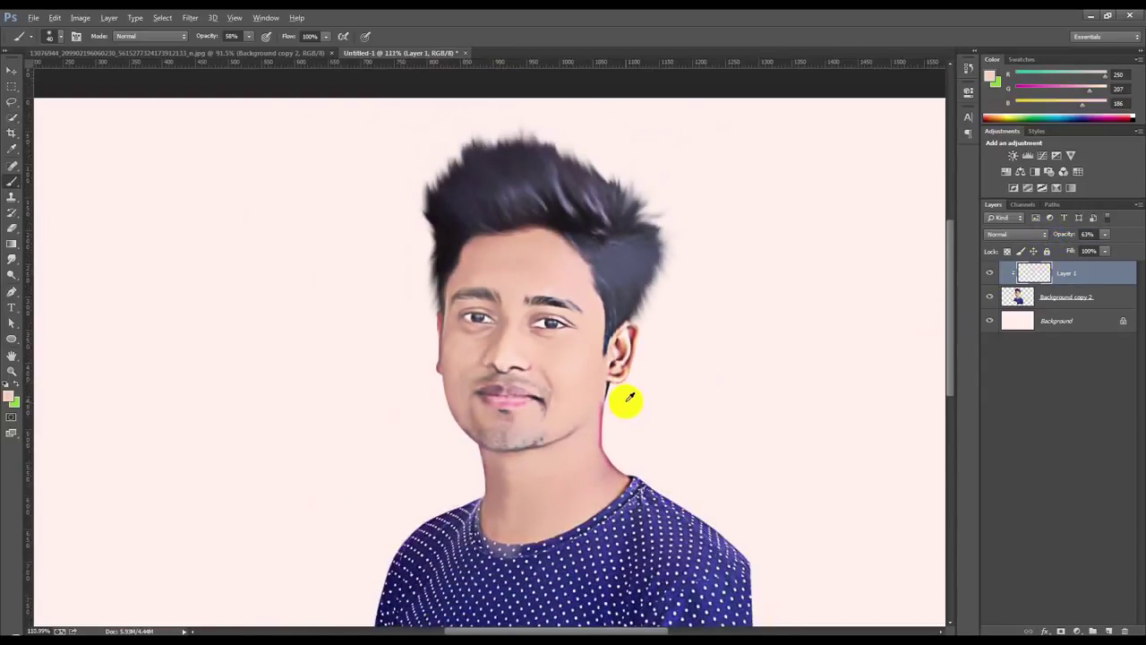
right_click(11, 235)
left_click(72, 222)
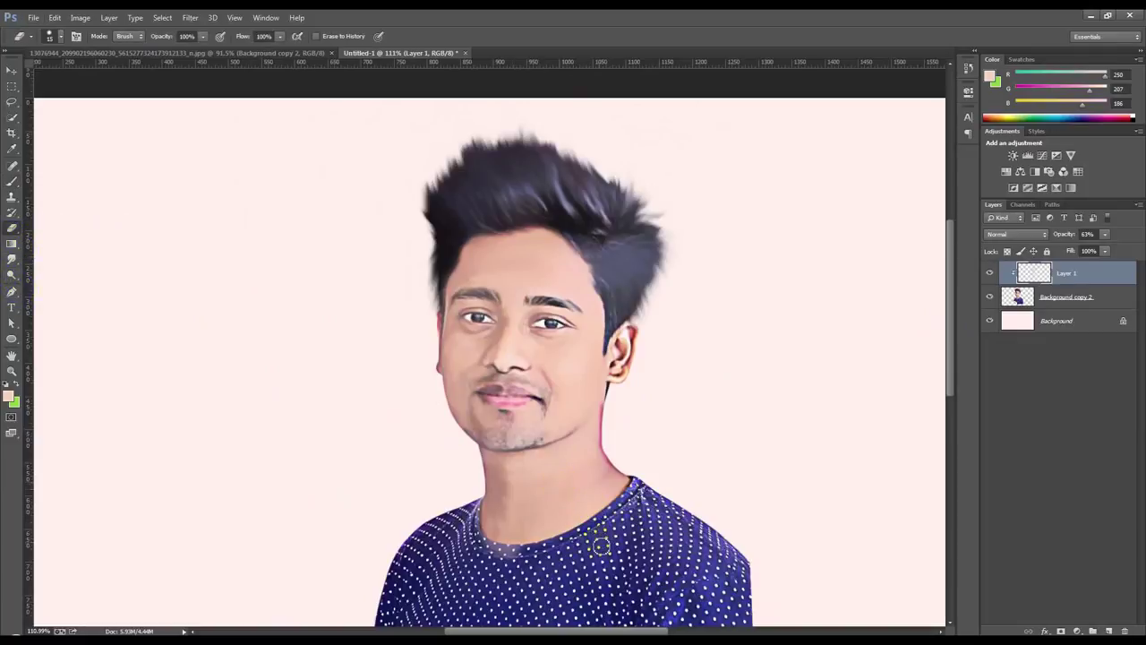
left_click_drag(564, 536, 478, 561)
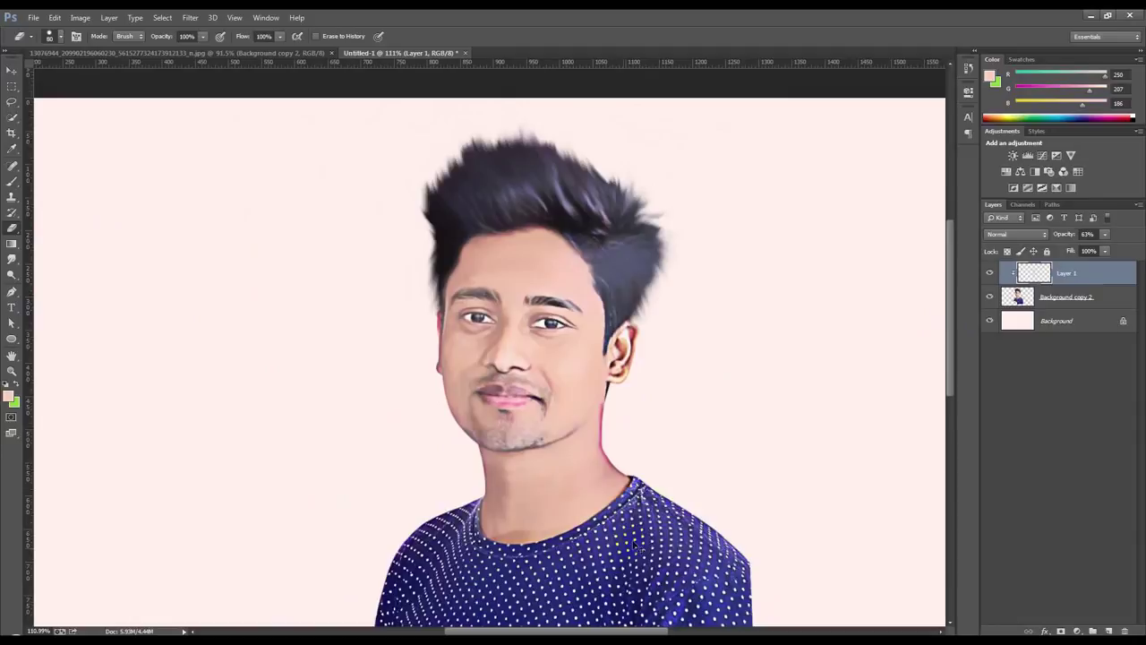
right_click(660, 468)
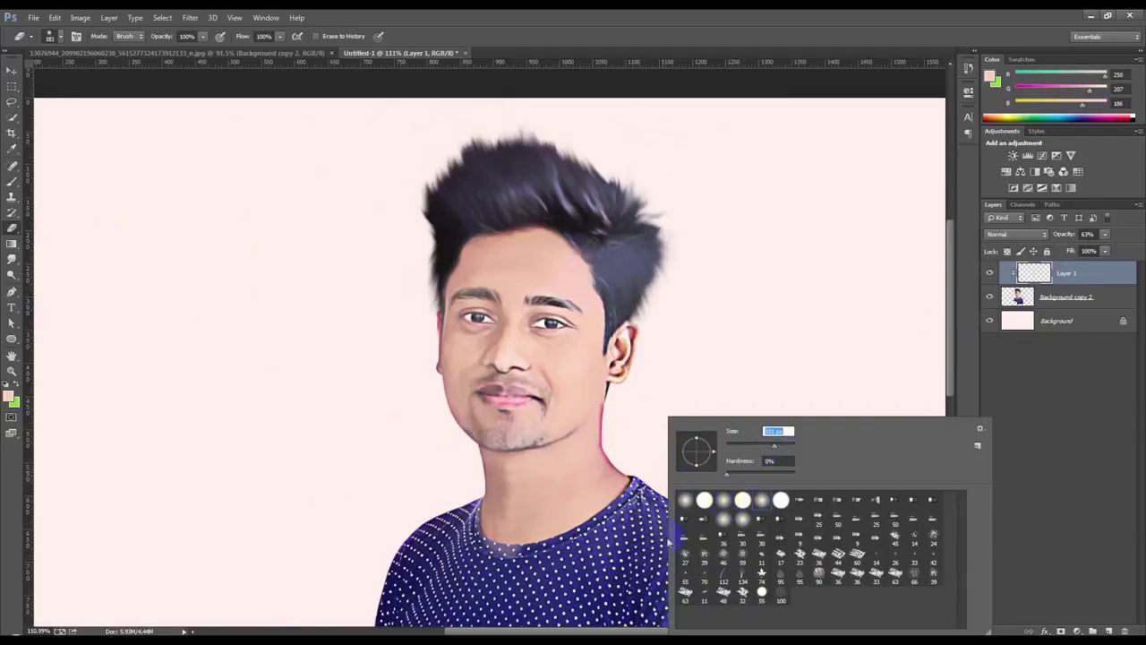
key("Return")
left_click_drag(467, 563, 397, 269)
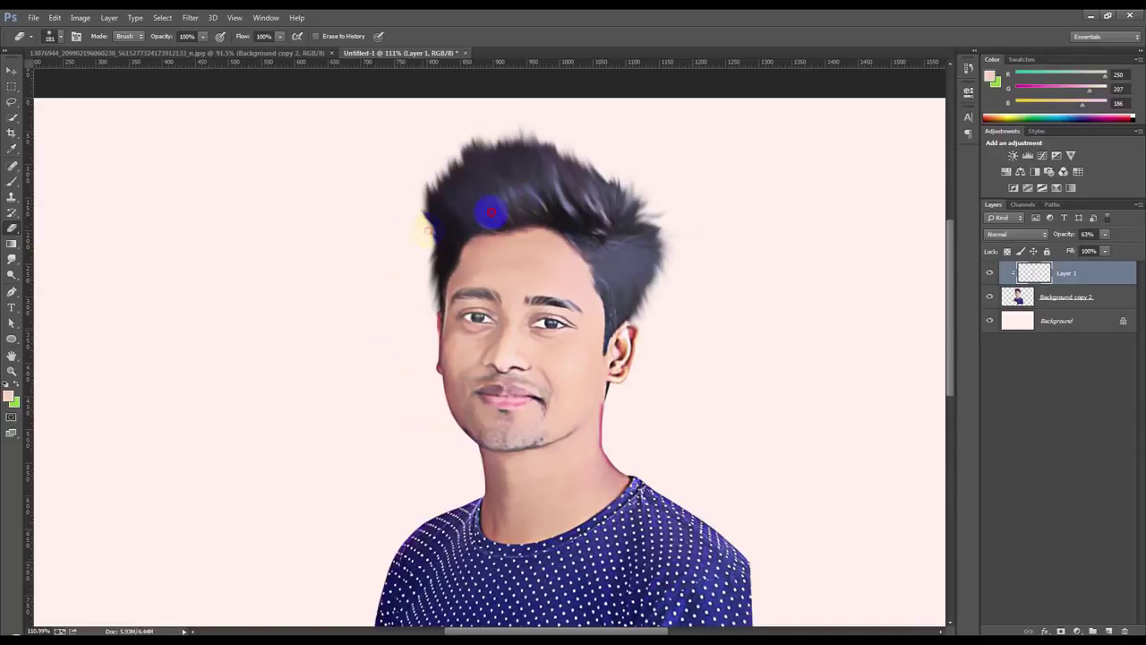
Erase excess paint around both eyes, the left head edge, and beside the ear and neck
scroll(635, 164, "up", 3)
mouse_move(421, 340)
left_mouse_down()
mouse_move(477, 338)
mouse_move(419, 333)
left_mouse_up()
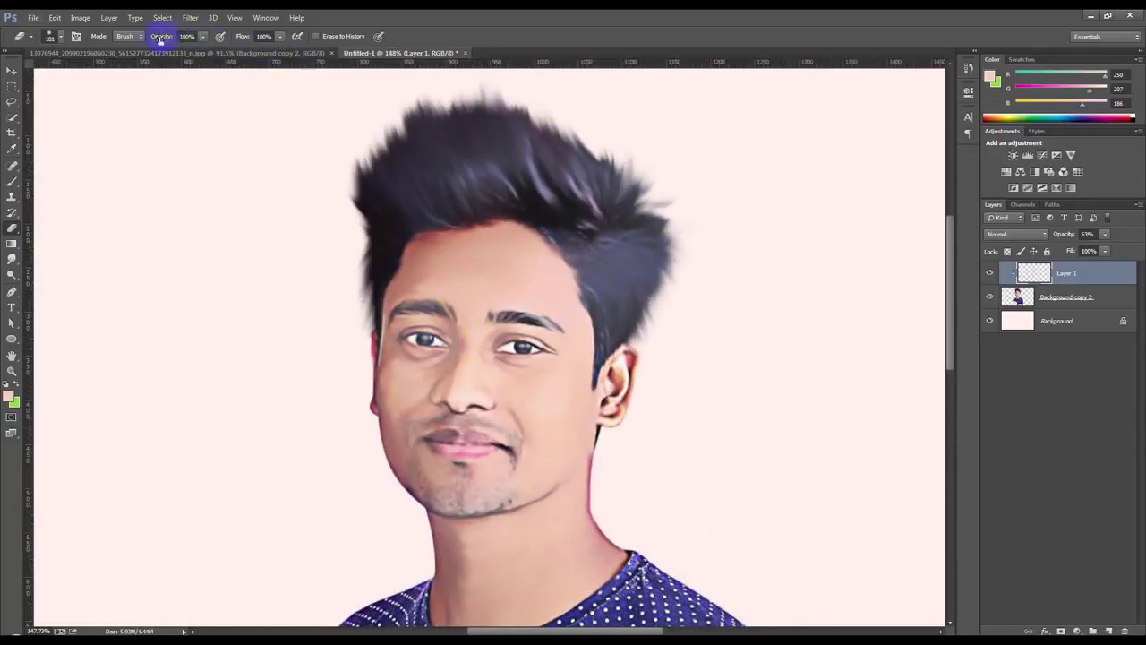
left_click_drag(423, 345, 412, 333)
left_click_drag(507, 346, 414, 392)
mouse_move(321, 321)
left_mouse_down()
mouse_move(328, 511)
mouse_move(366, 140)
left_mouse_up()
left_click(713, 282)
mouse_move(713, 282)
left_mouse_down()
mouse_move(645, 382)
mouse_move(650, 499)
mouse_move(628, 432)
mouse_move(579, 513)
left_mouse_up()
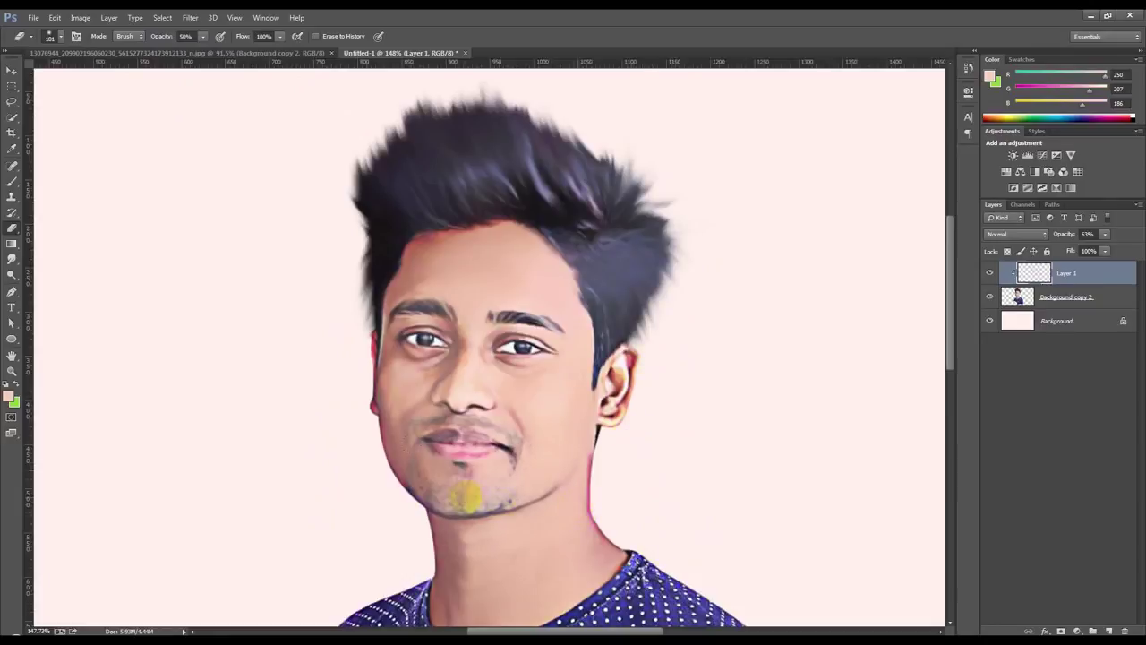
Toggle Layer 1's visibility to compare the face before and after
left_click(10, 68)
scroll(371, 263, "down", 2)
left_click(989, 271)
scroll(573, 328, "up", 2)
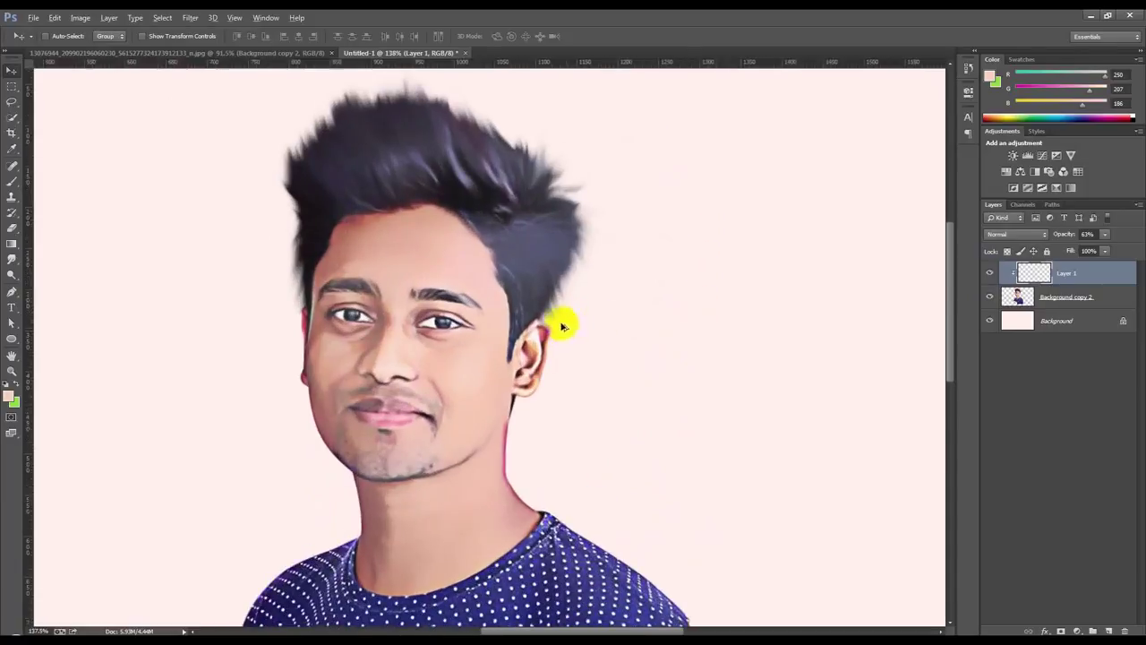
Merge Layer 1 into Background copy 2 and add a white layer mask
key("ctrl+e")
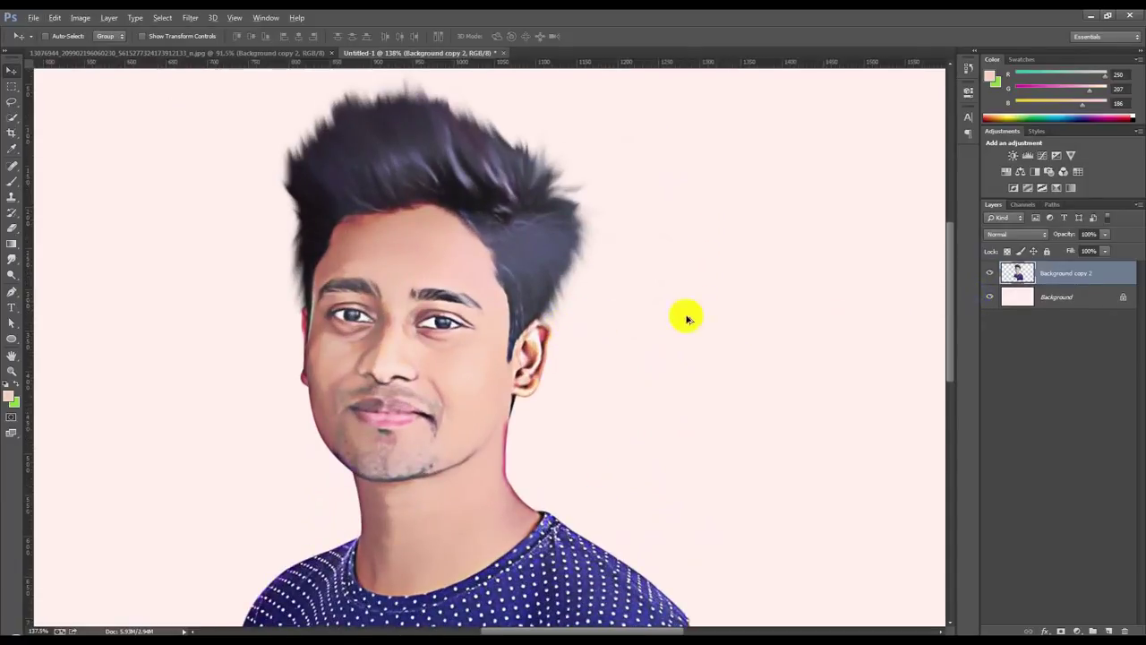
scroll(680, 323, "down", 5)
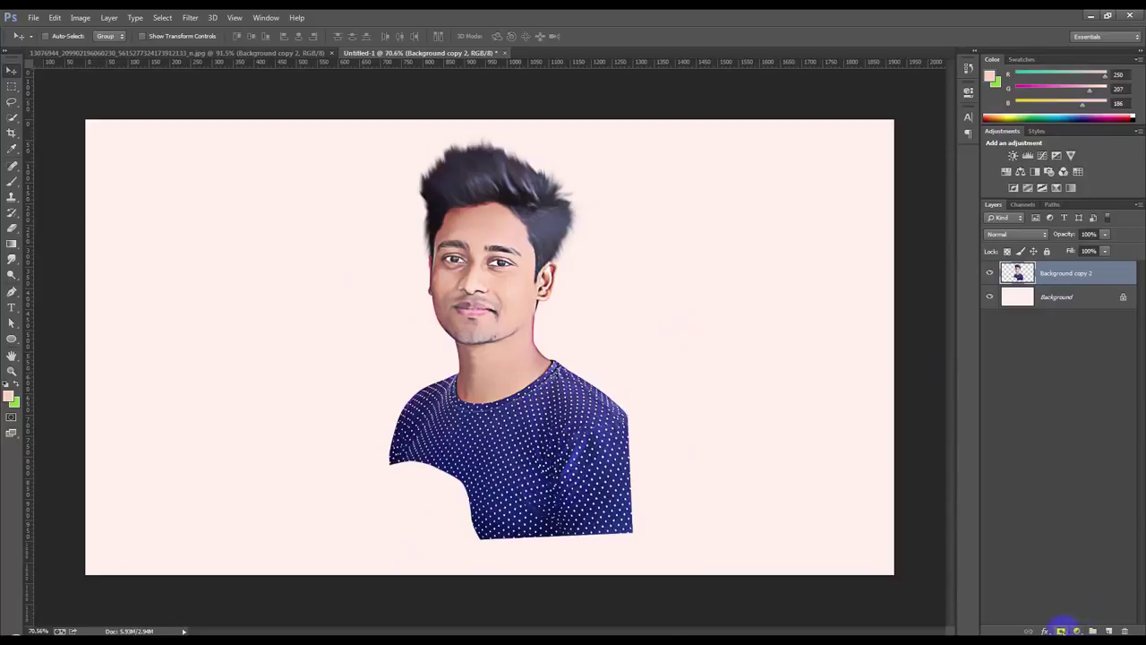
left_click(1061, 631)
Load the cloud brush set from MEDIA (D:) and pick the 178 px cloud brush
left_click(12, 181)
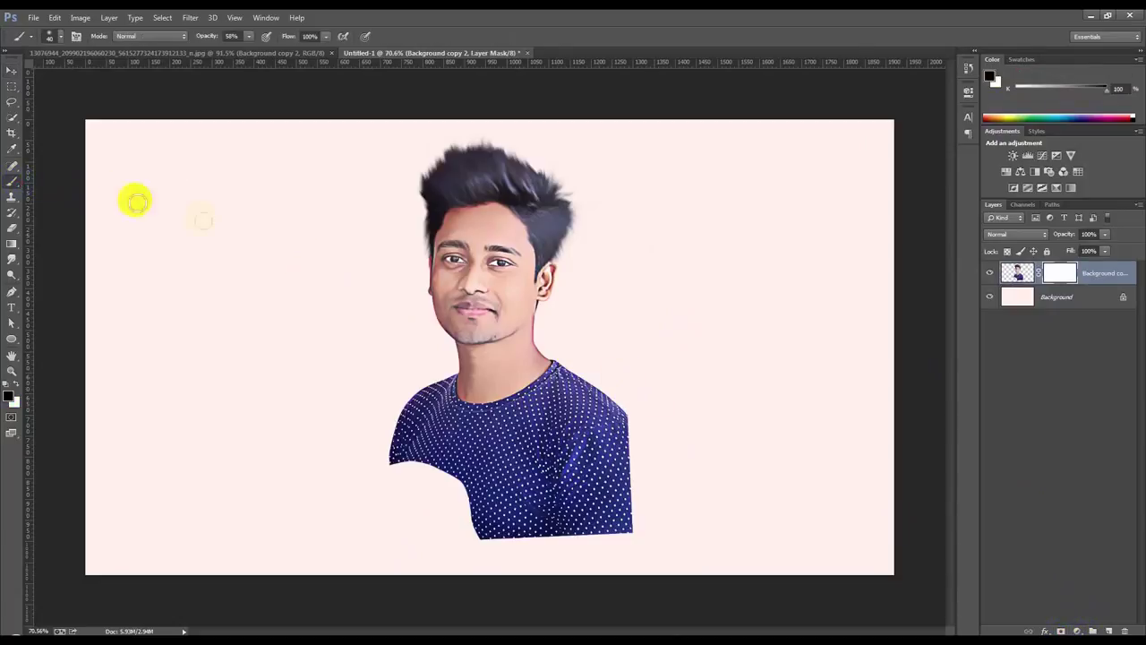
right_click(201, 218)
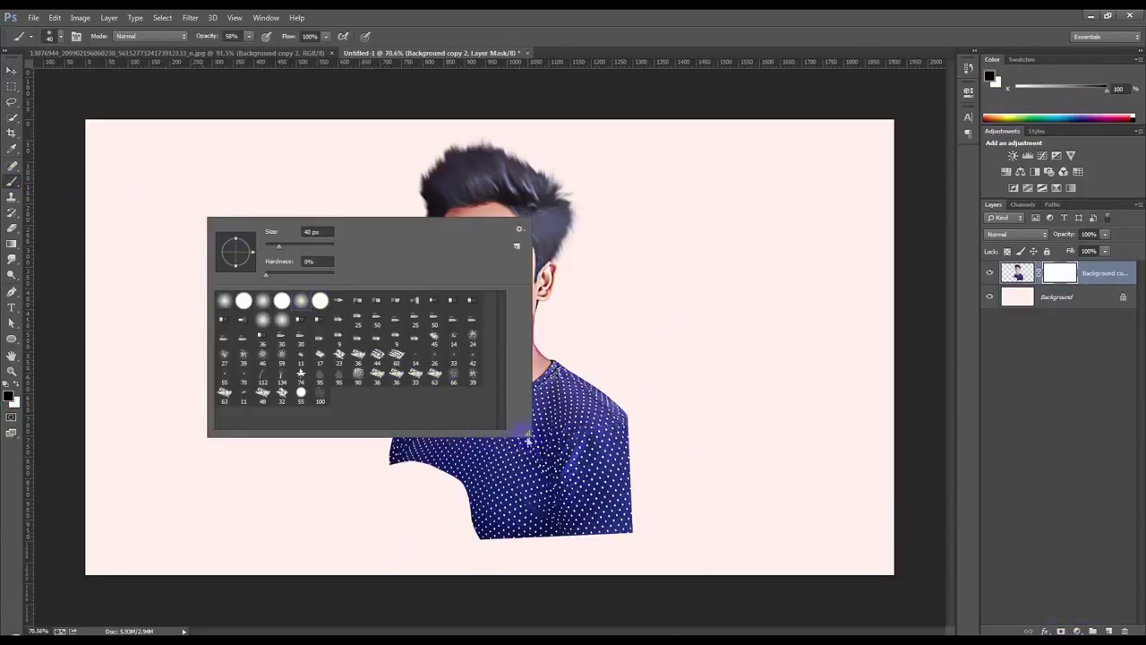
left_click_drag(530, 436, 584, 519)
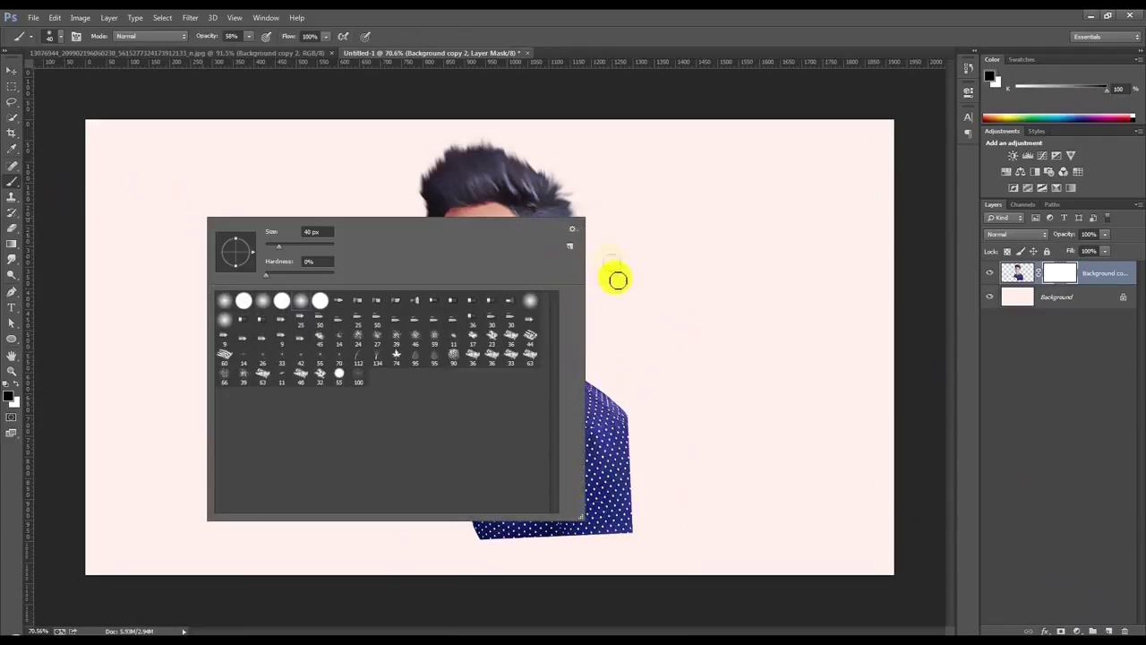
left_click(574, 230)
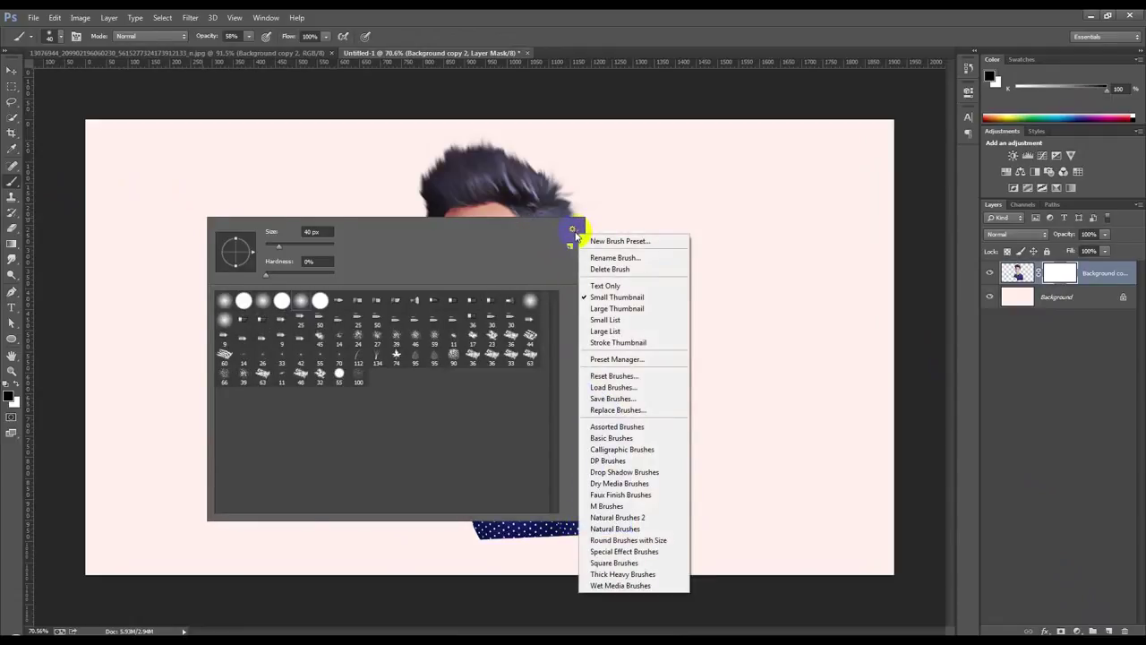
left_click(613, 387)
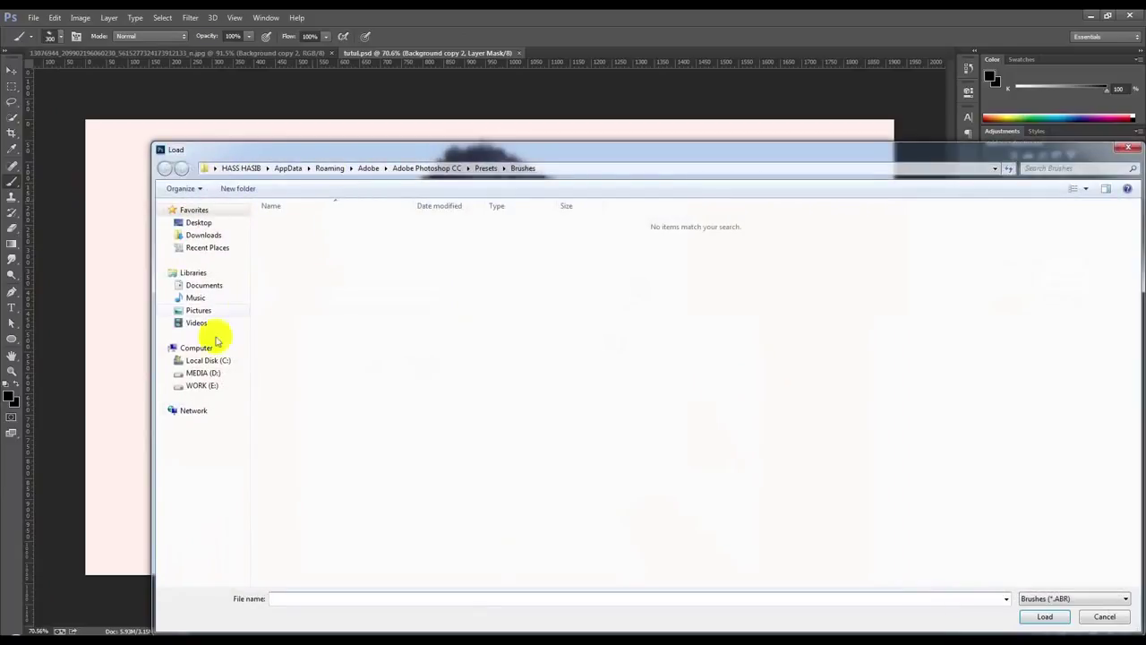
left_click(206, 372)
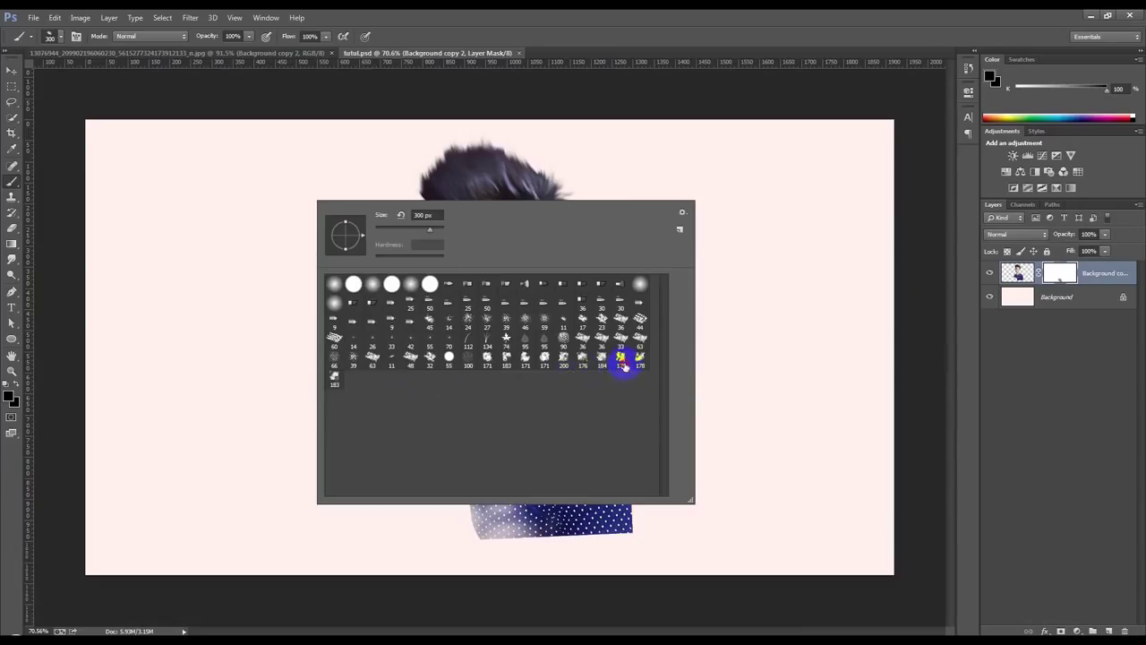
left_click(622, 363)
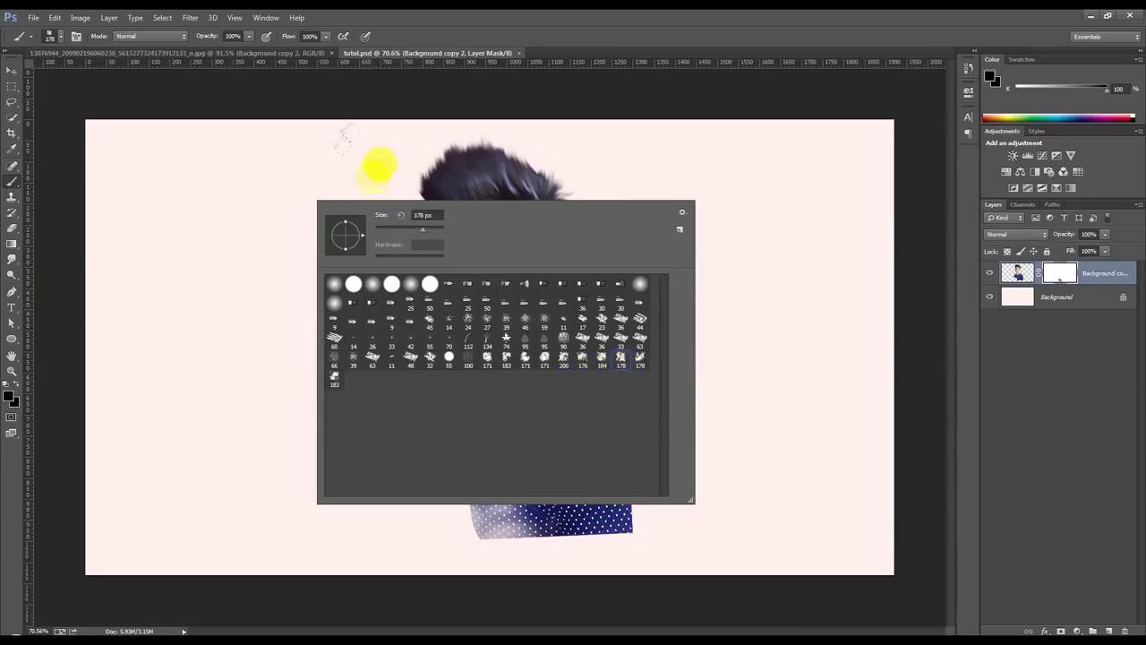
Stamp 178 px cloud brushes along the shirt's bottom edge, lower left and right side
key("Return")
left_click(616, 538)
left_click(557, 541)
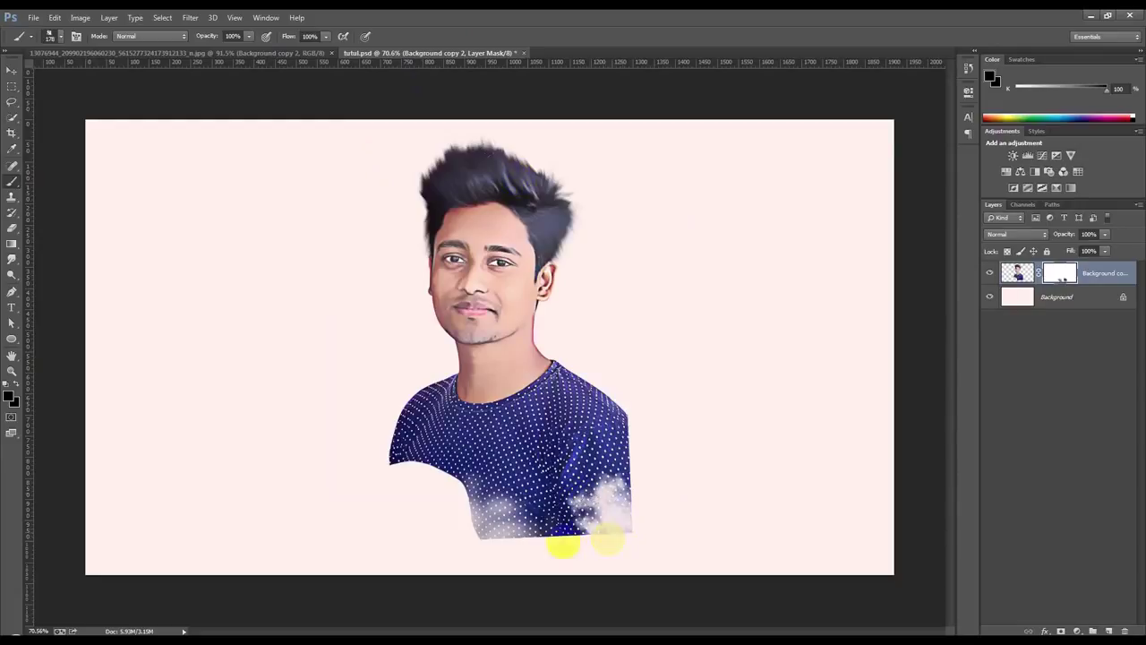
left_click(619, 535)
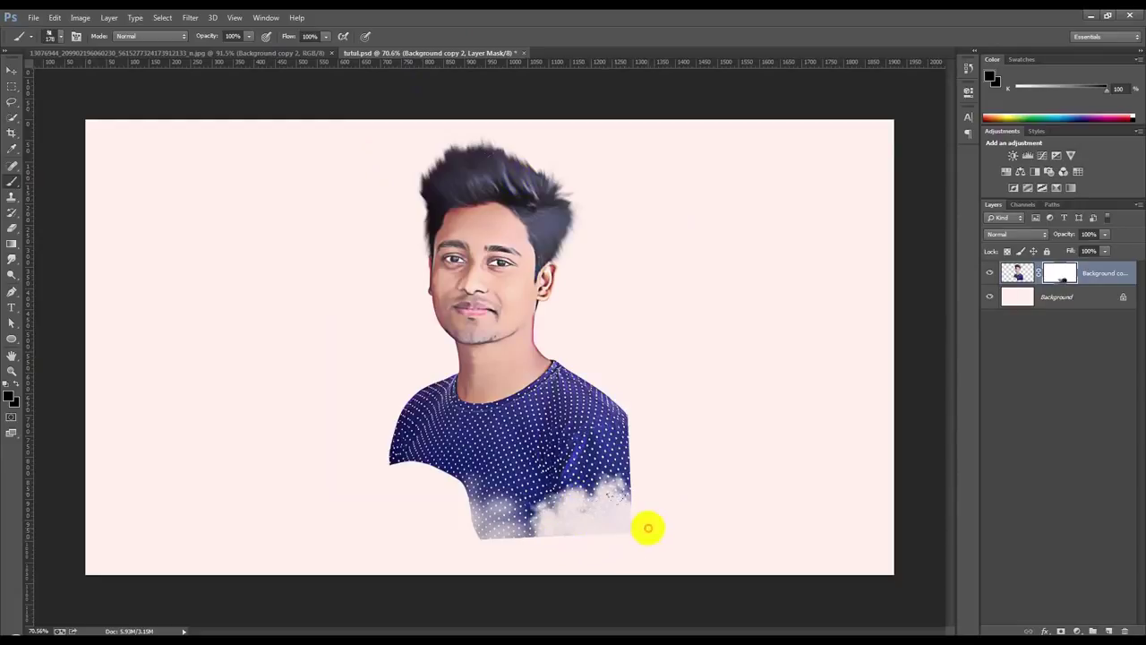
left_click(510, 534)
left_click(439, 520)
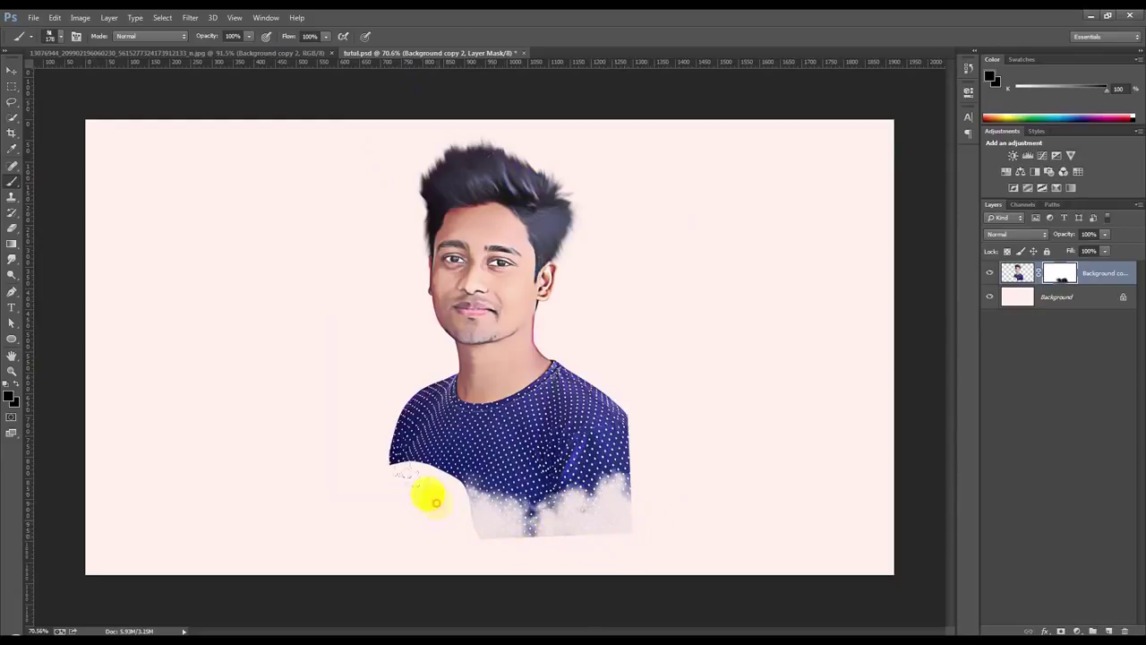
left_click(379, 451)
left_click(448, 492)
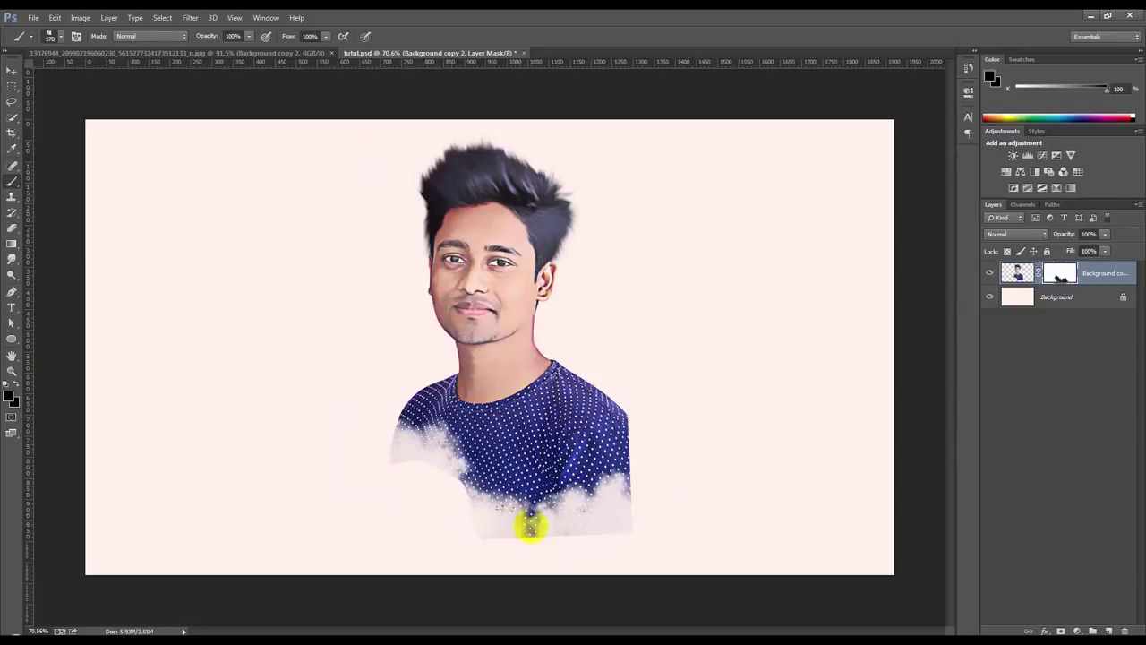
left_click(494, 501)
left_click(576, 493)
left_click(639, 416)
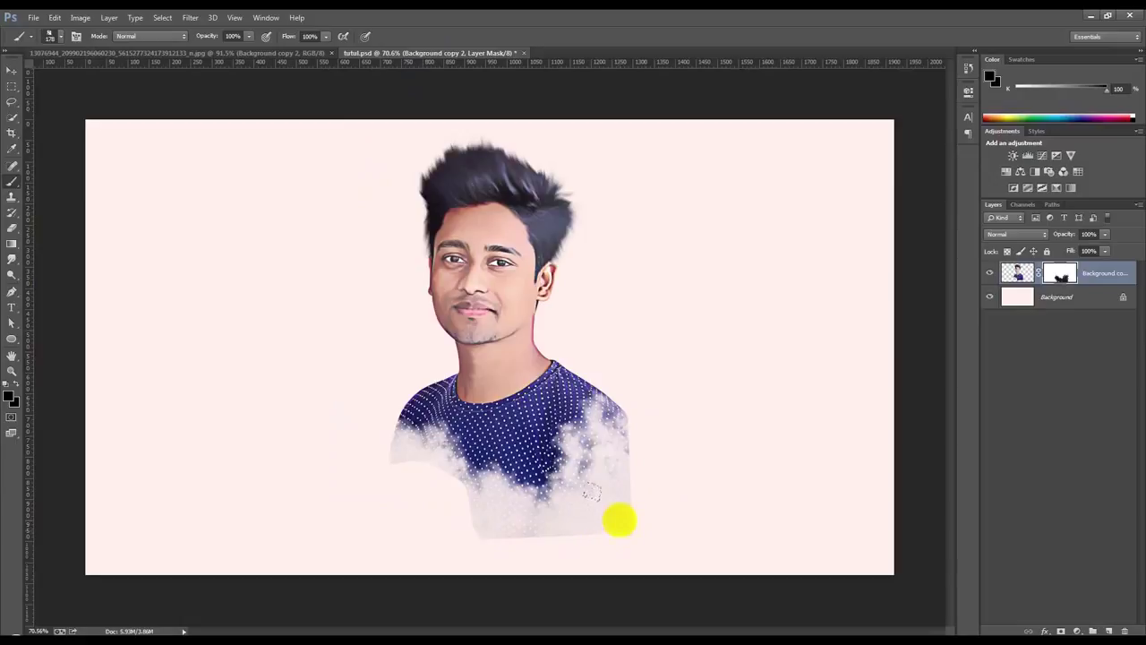
left_click(615, 526)
Switch to the 176 px cloud brush in the brush picker
right_click(661, 408)
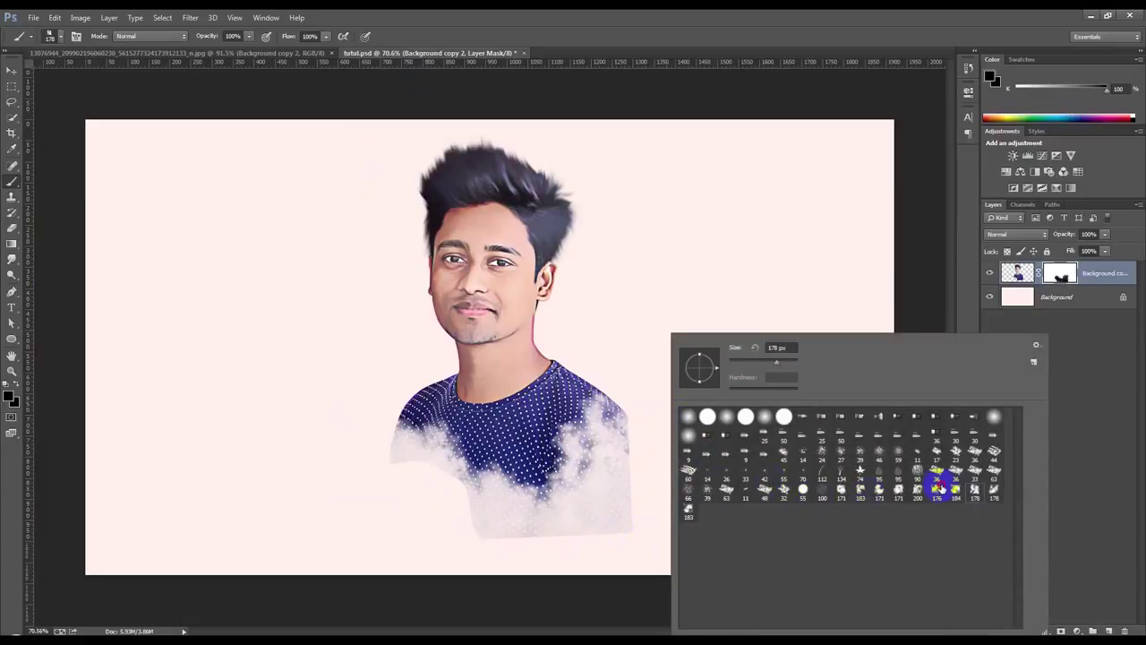
left_click(636, 512)
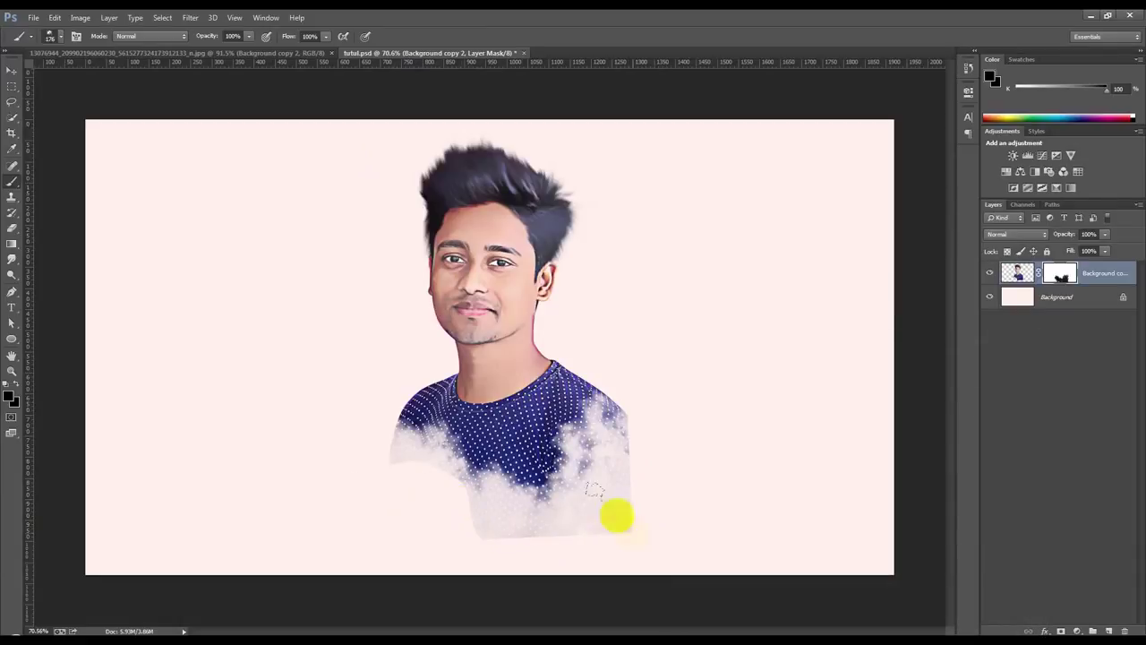
right_click(548, 291)
left_click(918, 306)
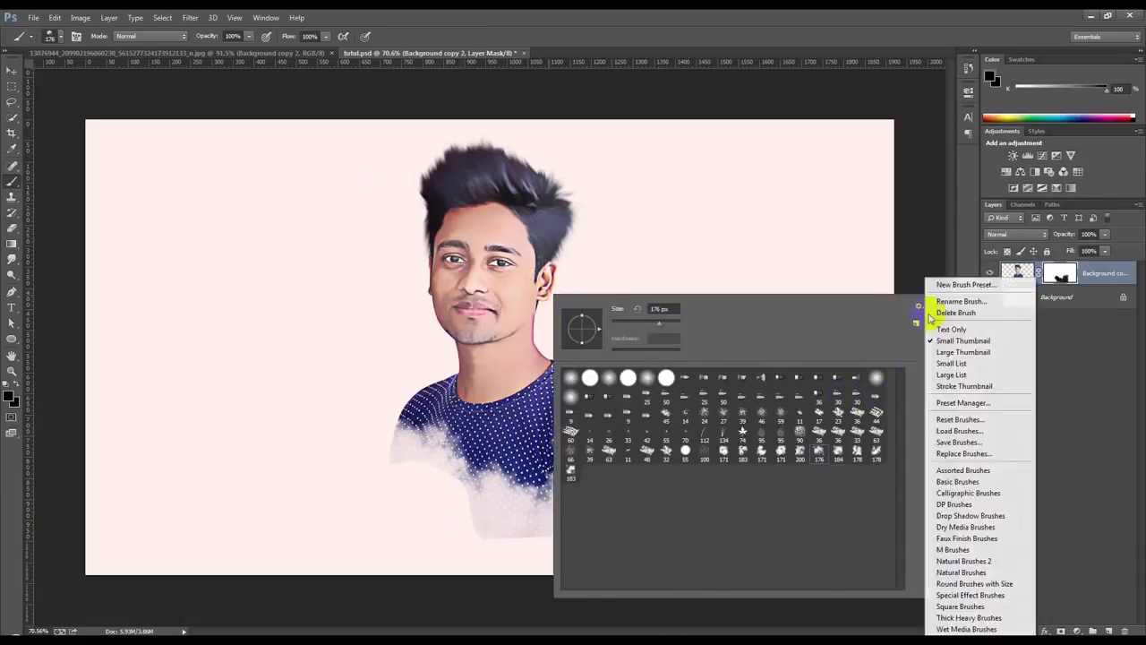
Load the ms69_fog_mist brush set and pick an 800 px fog brush
left_click(957, 430)
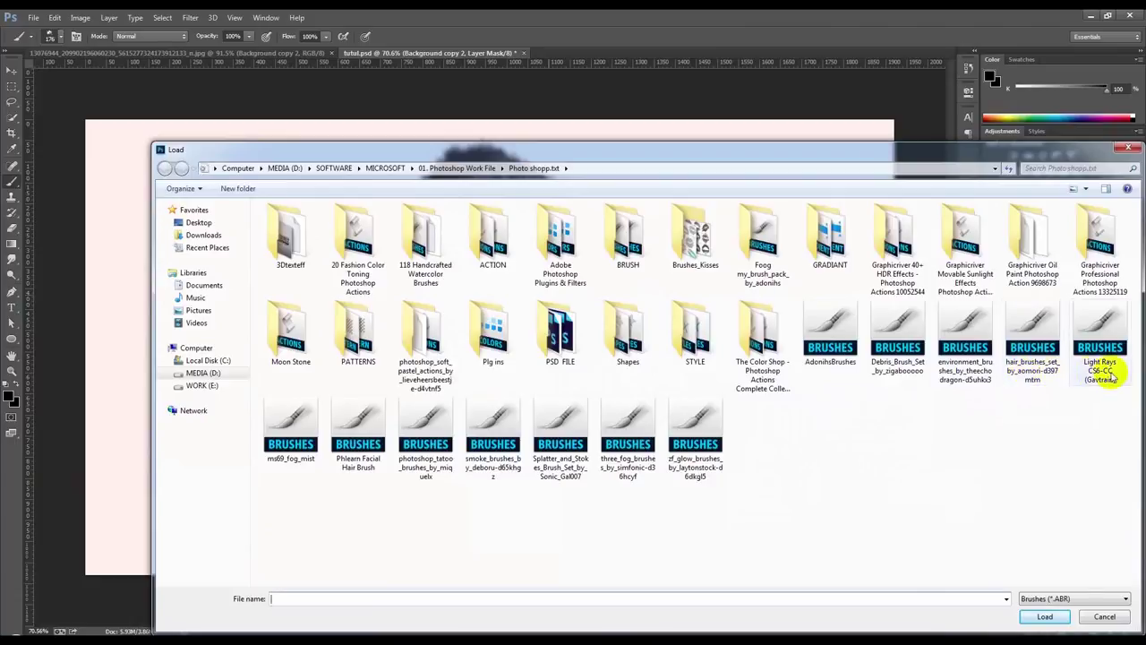
double_click(296, 455)
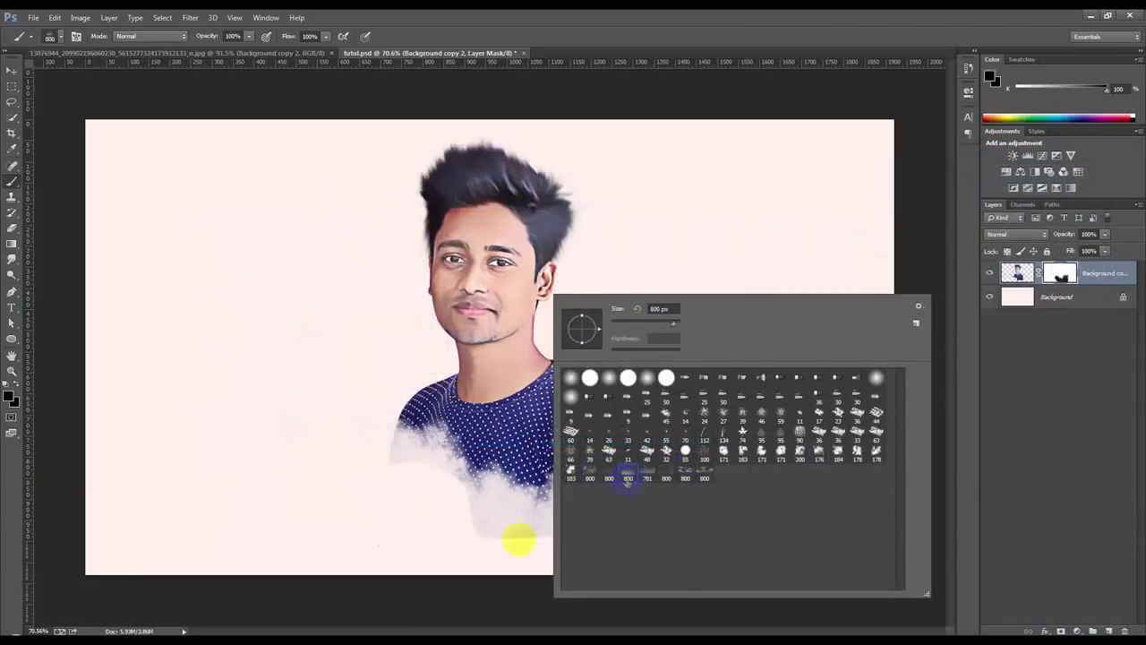
left_click(504, 492)
Stamp fog over the shirt's bottom and right side at 300 px, then select Background
left_click(501, 469)
left_click(576, 441)
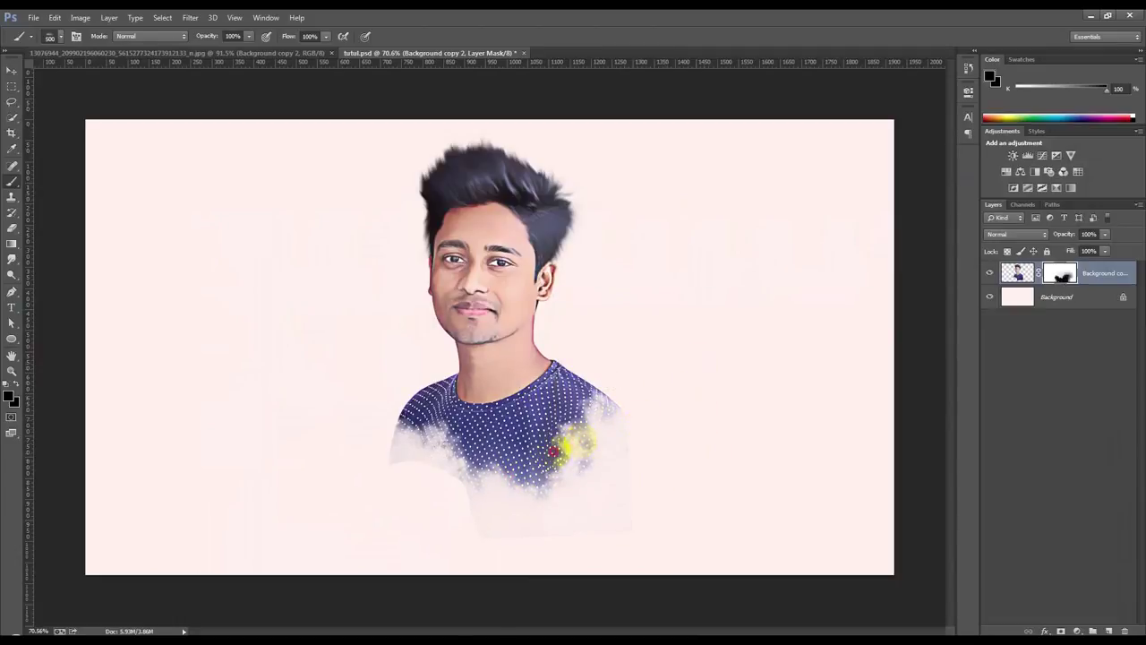
left_click(568, 448)
key("bracketleft")
key("bracketleft")
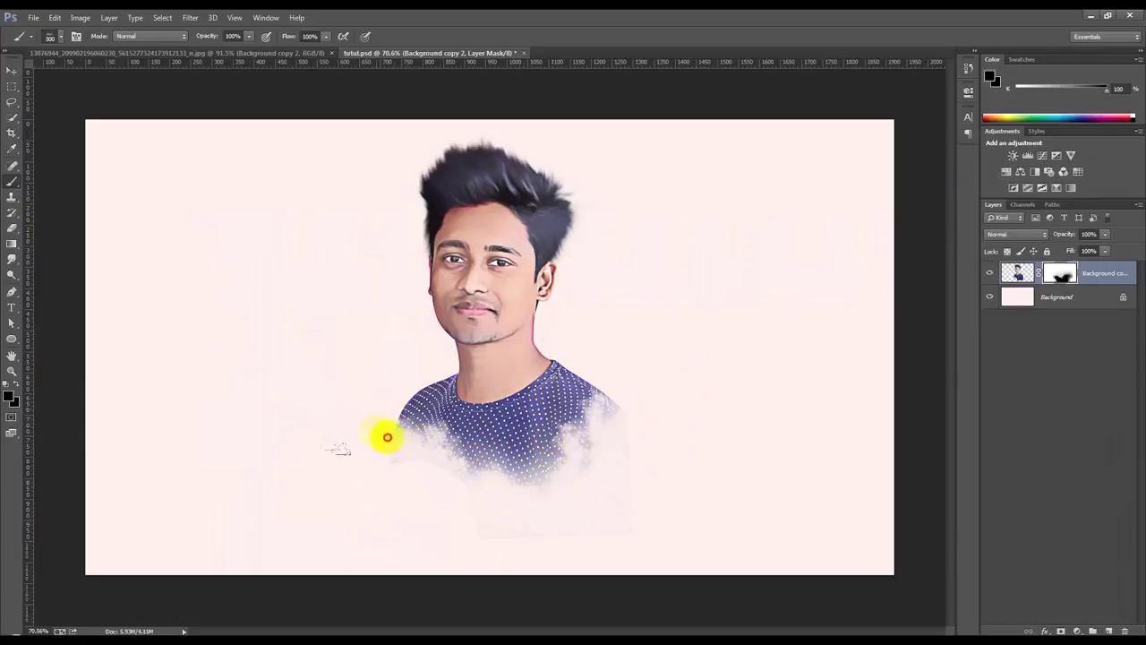
left_click_drag(576, 439, 607, 475)
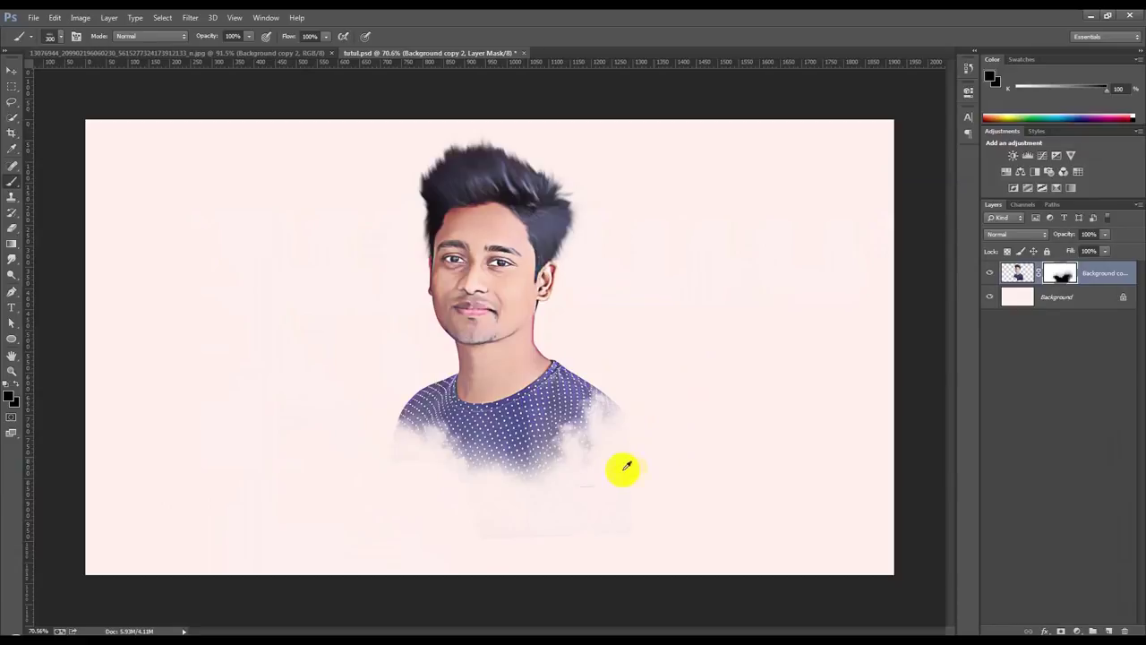
scroll(622, 466, "up", 2)
left_click(1061, 274)
scroll(931, 358, "down", 3)
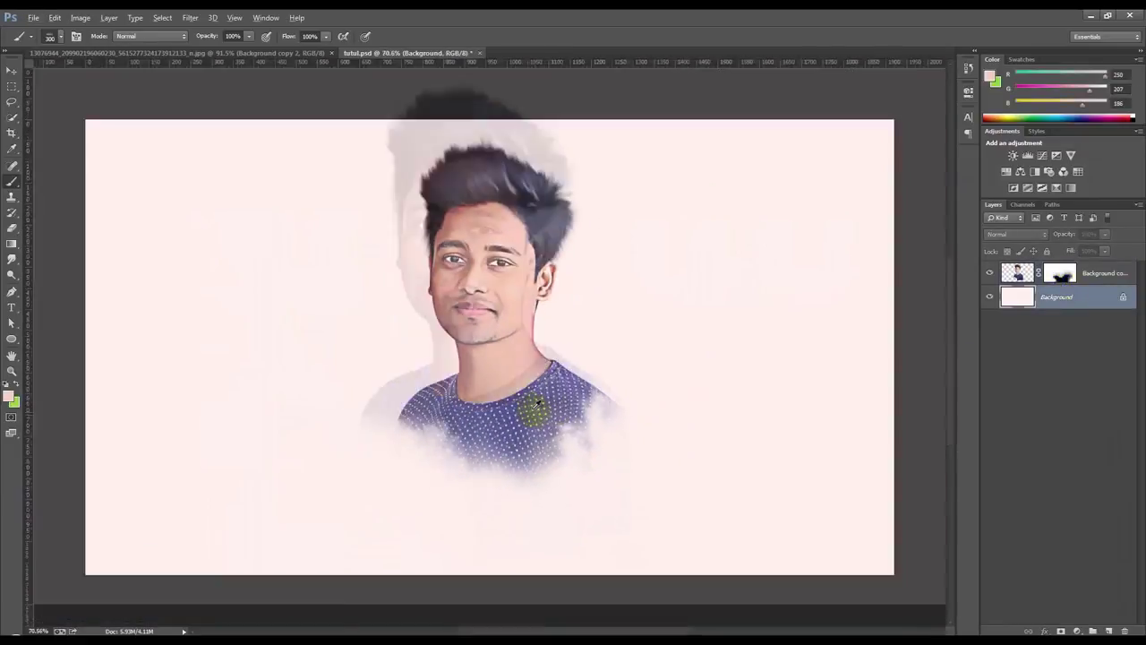
Add a Black & White adjustment above the portrait and invert its mask to black
left_click(1113, 278)
left_click(1075, 630)
left_click(1041, 510)
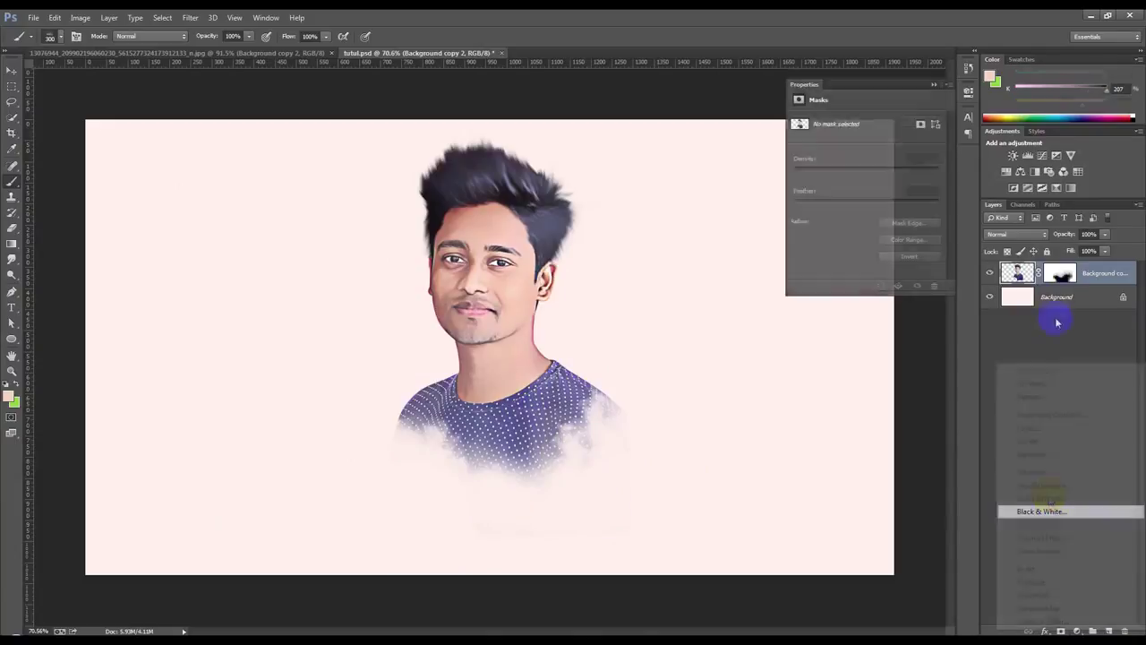
left_click(1074, 274)
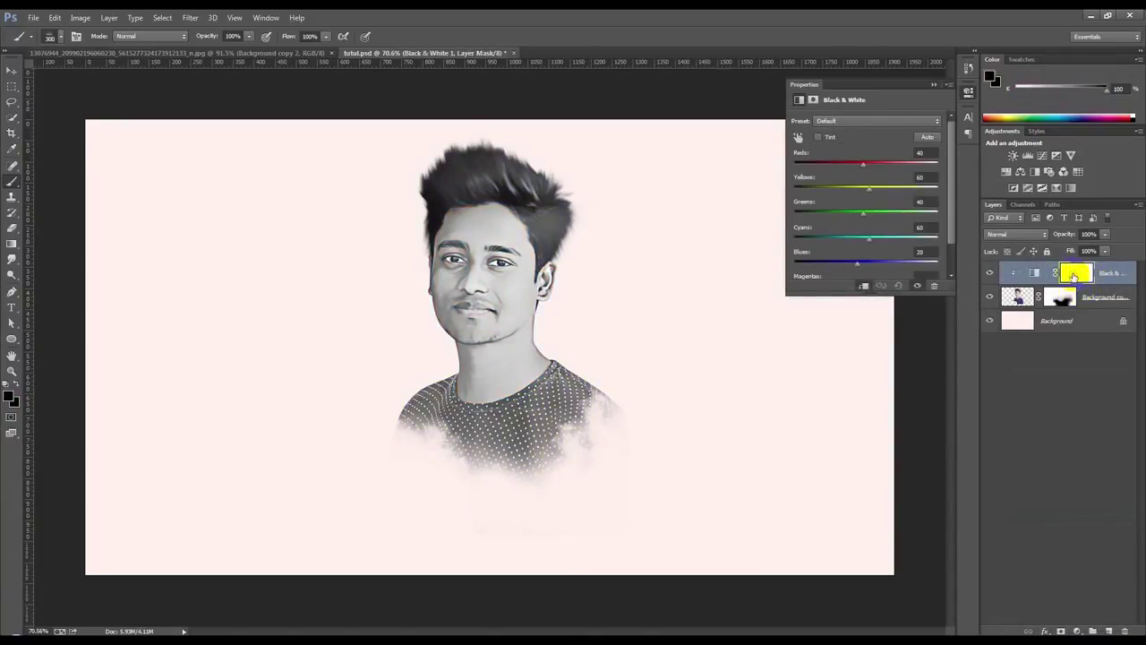
left_click(1073, 274)
key("ctrl+i")
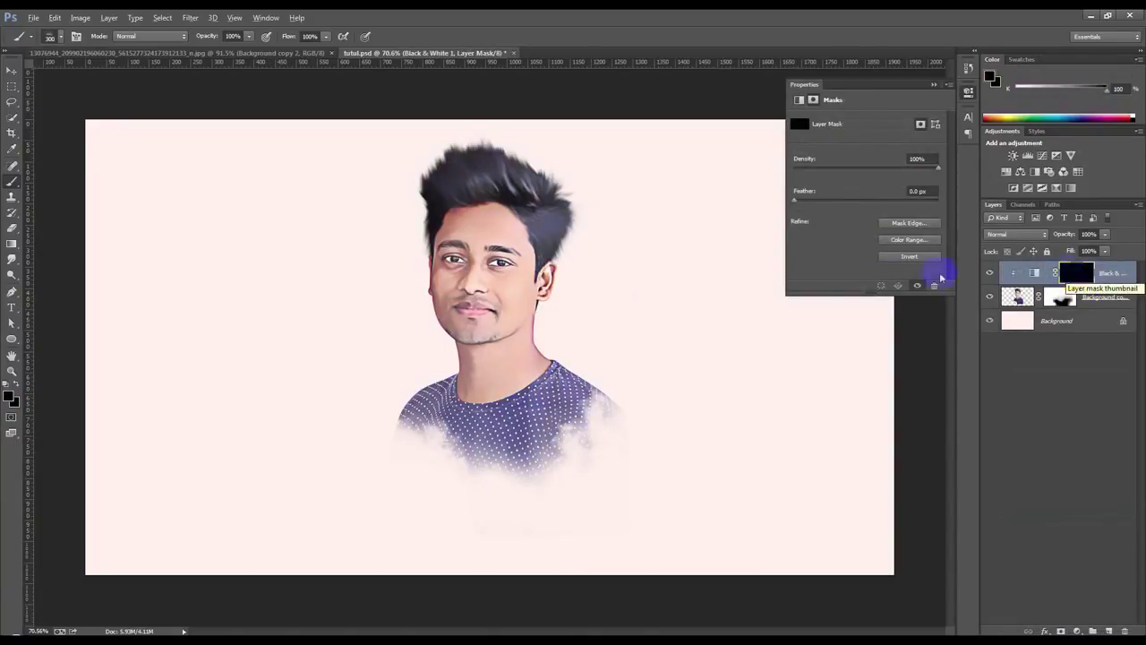
scroll(583, 295, "up", 2)
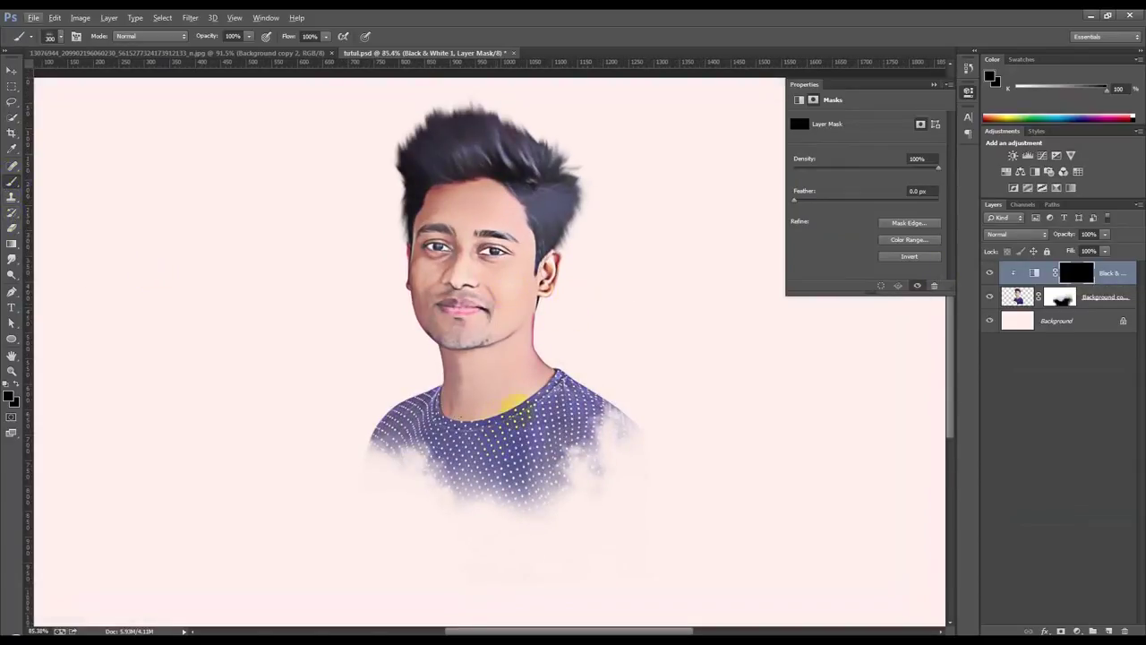
Paint the mask white over the shirt to grey it, then black over the neck
left_click(16, 383)
mouse_move(643, 419)
left_mouse_down()
mouse_move(621, 361)
mouse_move(600, 388)
left_mouse_up()
mouse_move(446, 409)
left_mouse_down()
mouse_move(376, 382)
mouse_move(363, 358)
mouse_move(374, 335)
mouse_move(378, 365)
mouse_move(402, 389)
mouse_move(525, 384)
mouse_move(625, 340)
mouse_move(616, 377)
left_mouse_up()
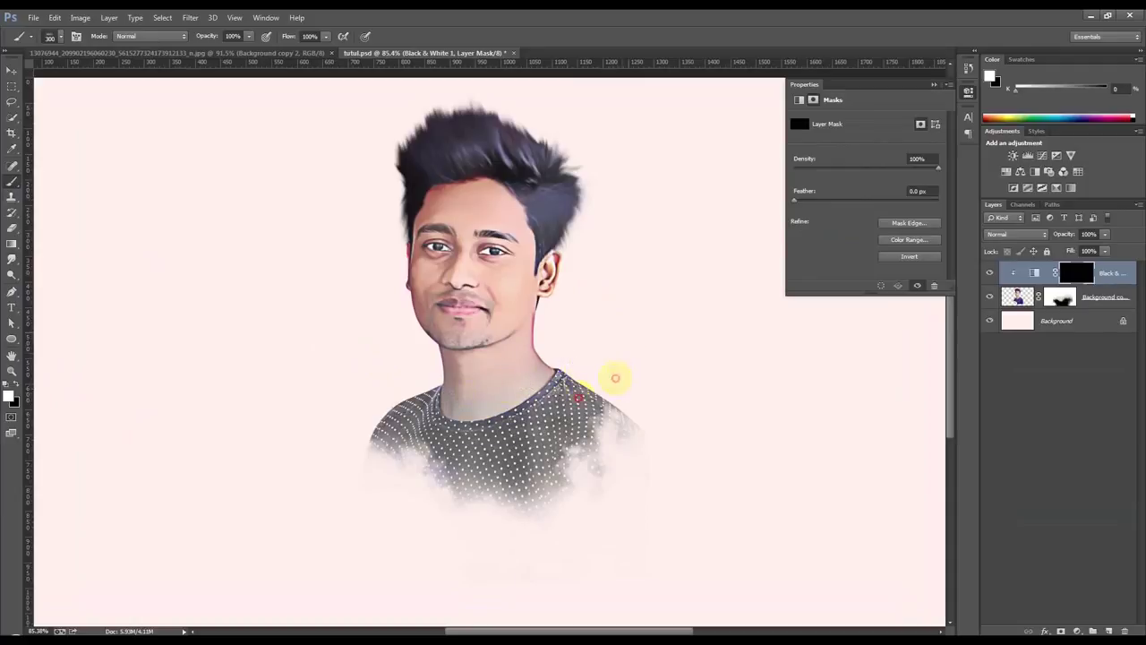
scroll(430, 475, "up", 2)
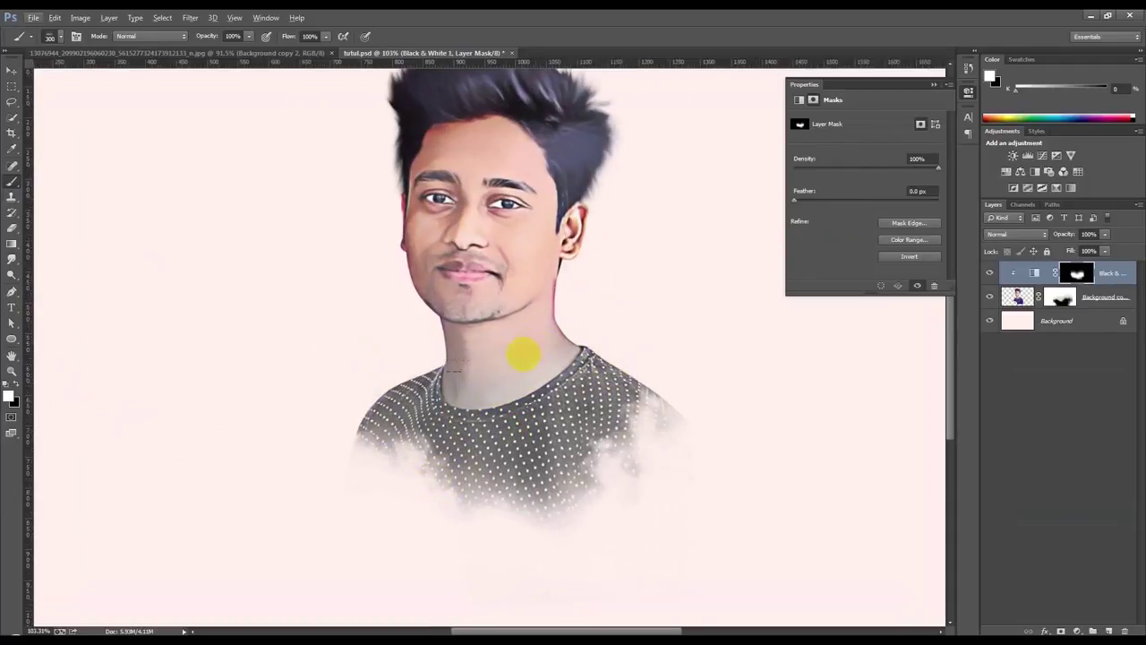
left_click(16, 384)
key("bracketleft")
key("bracketleft")
key("bracketleft")
left_click_drag(578, 289, 519, 353)
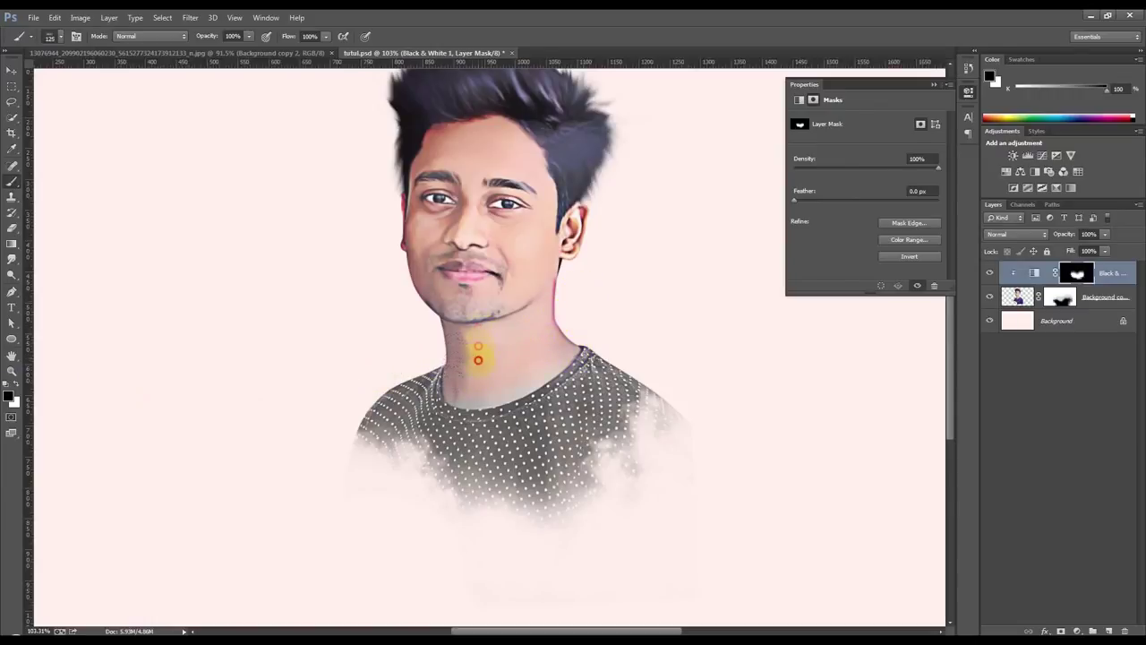
mouse_move(473, 385)
left_mouse_down()
mouse_move(549, 340)
mouse_move(492, 384)
left_mouse_up()
Fit the image in the window and add an empty Layer 1 above Background
key("ctrl+0")
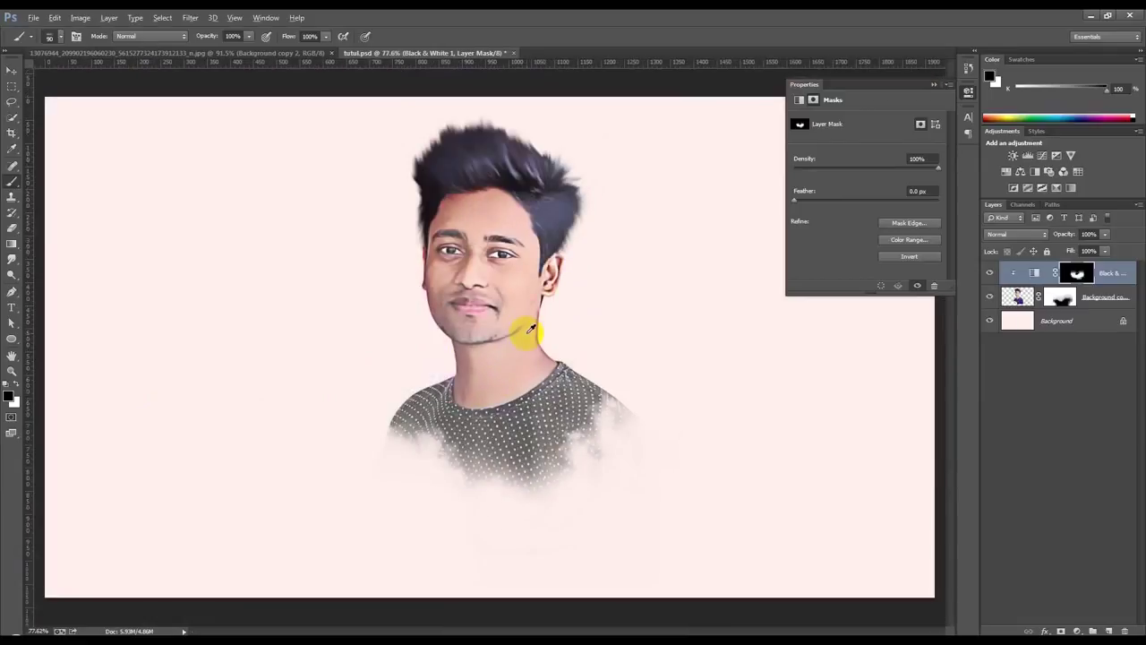
left_click(1079, 322)
left_click(1108, 631)
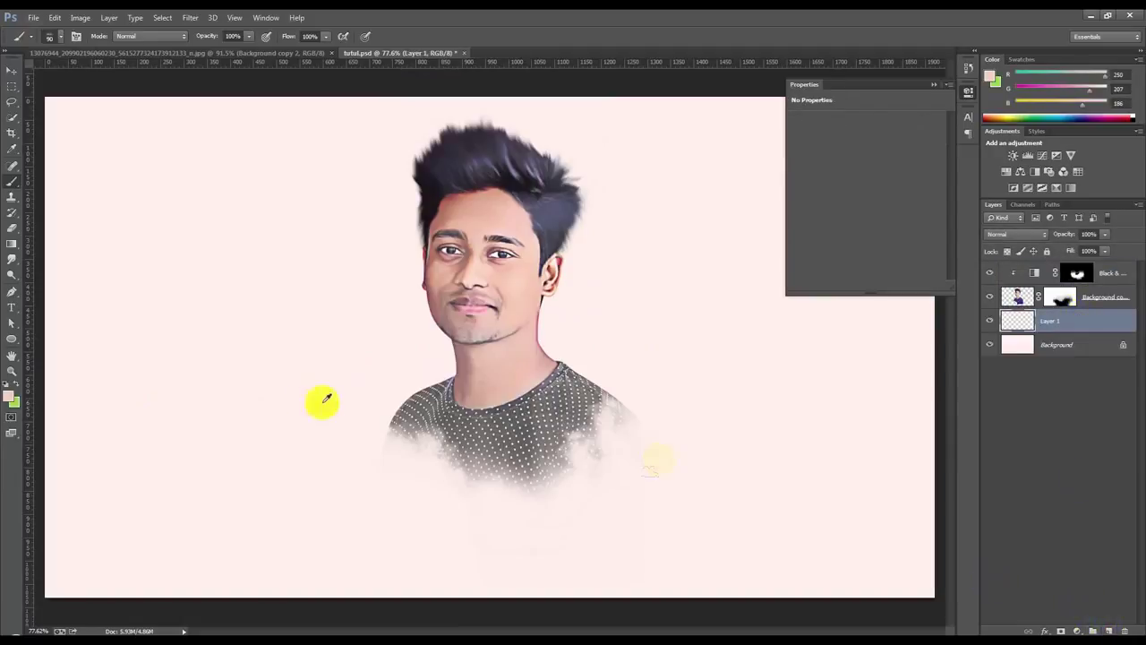
Reset the colours, enlarge the brush to 250 px and choose a smoky brush tip
scroll(323, 402, "up", 1)
scroll(483, 385, "up", 1)
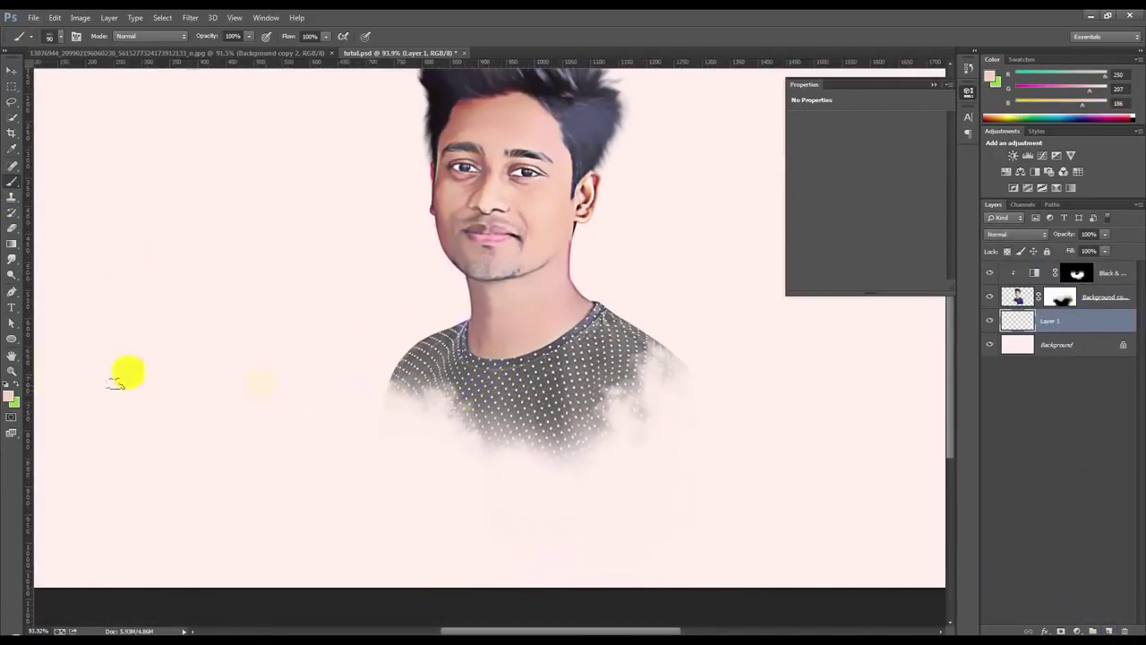
left_click(7, 383)
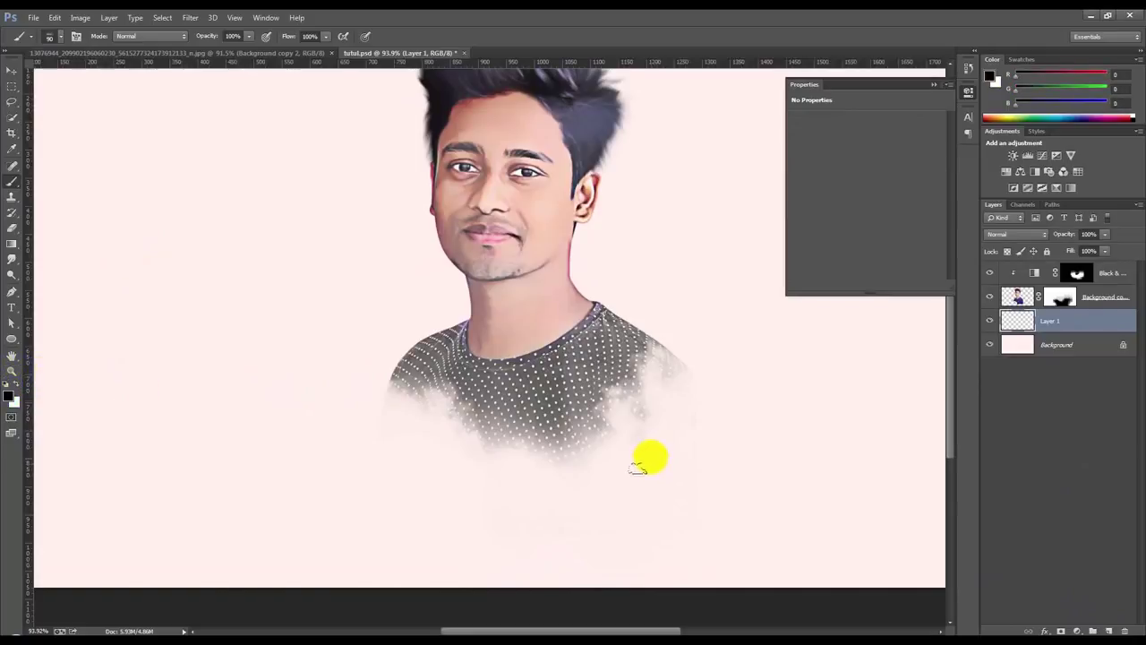
key("bracketright")
key("bracketright")
key("bracketright")
key("bracketright")
key("bracketright")
key("bracketright")
left_click_drag(504, 428, 573, 421)
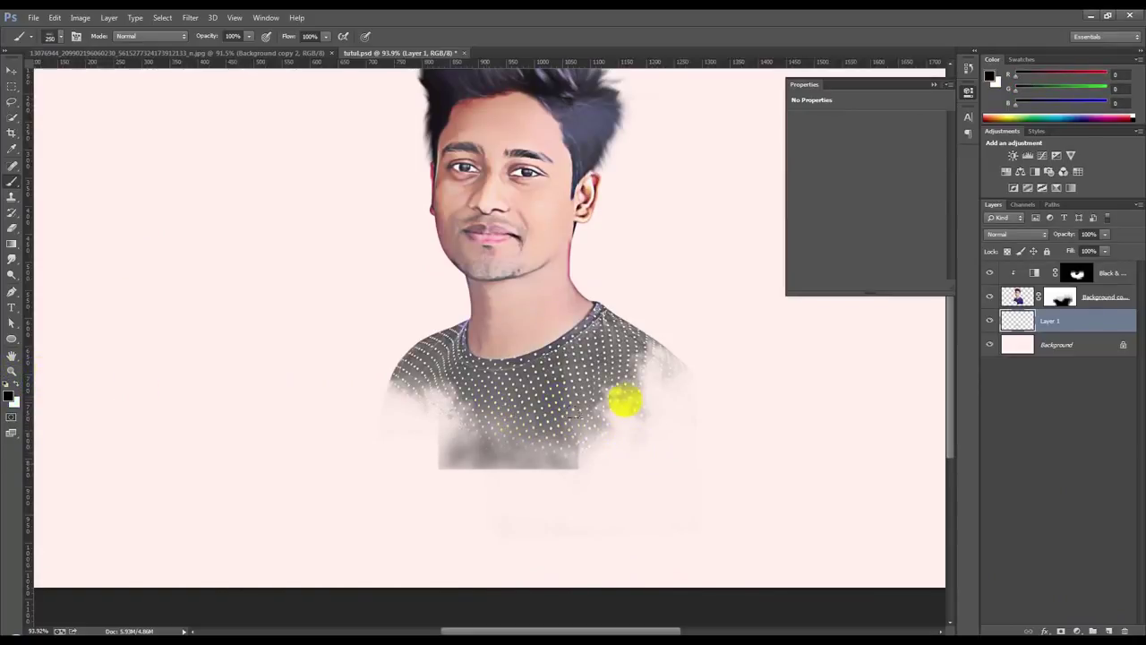
key("ctrl+z")
right_click(670, 380)
right_click(603, 333)
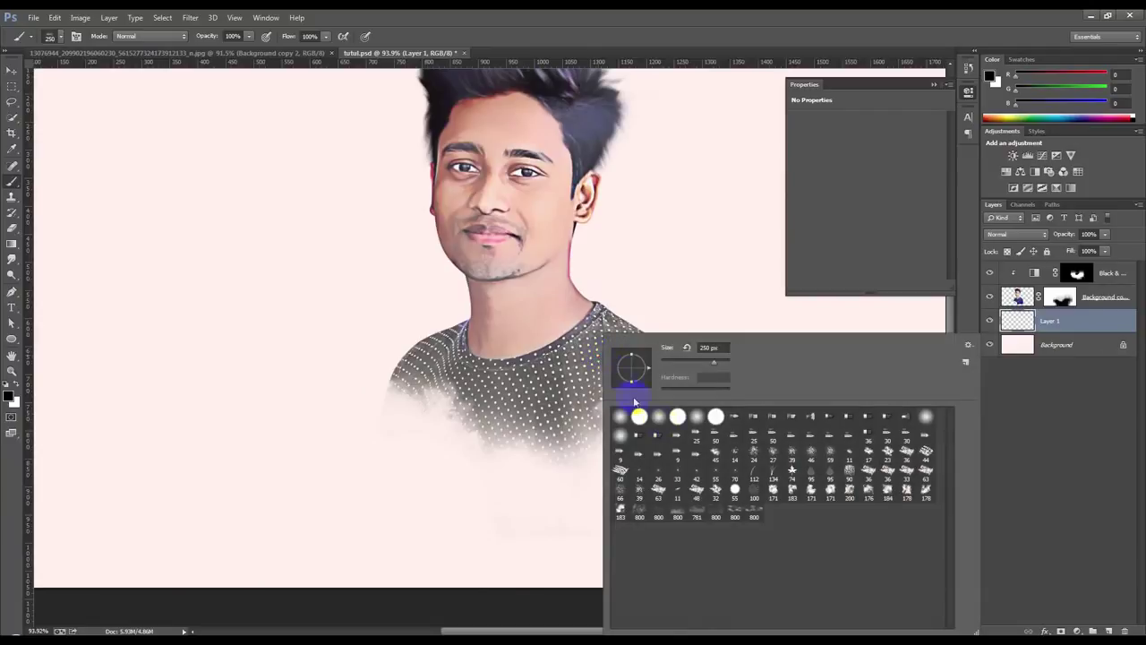
left_click(500, 431)
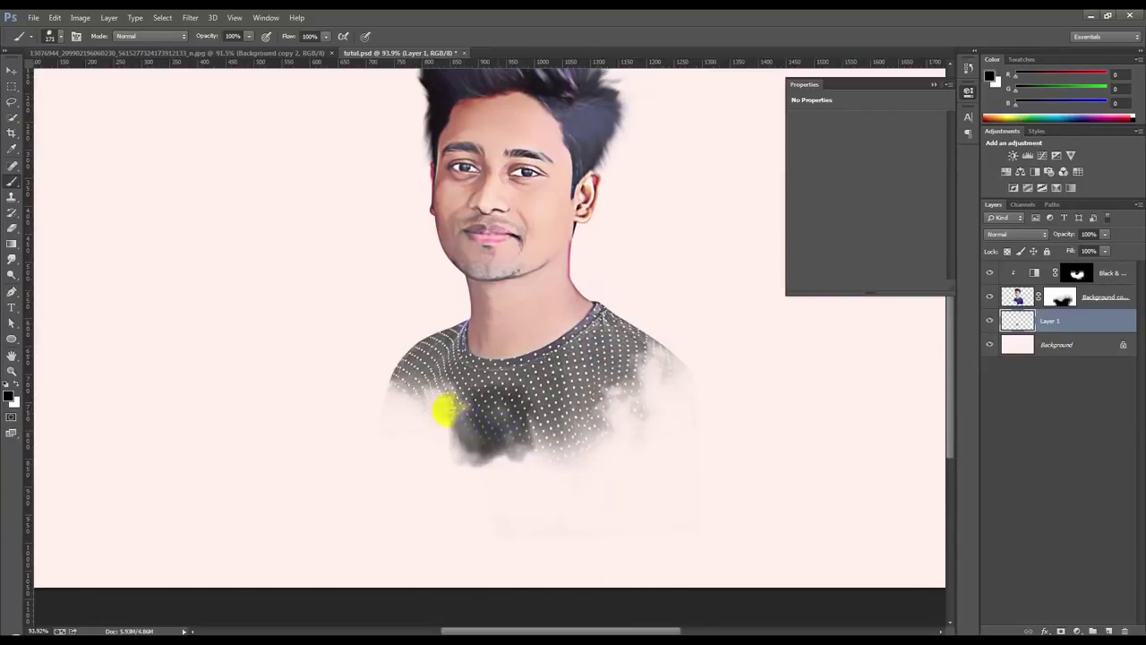
Paint dark-grey smoke on Layer 1 over the lower shirt and both shoulders
left_click_drag(448, 407, 430, 396)
left_click_drag(475, 426, 632, 392)
key("ctrl+alt+z")
key("ctrl+alt+z")
key("ctrl+alt+z")
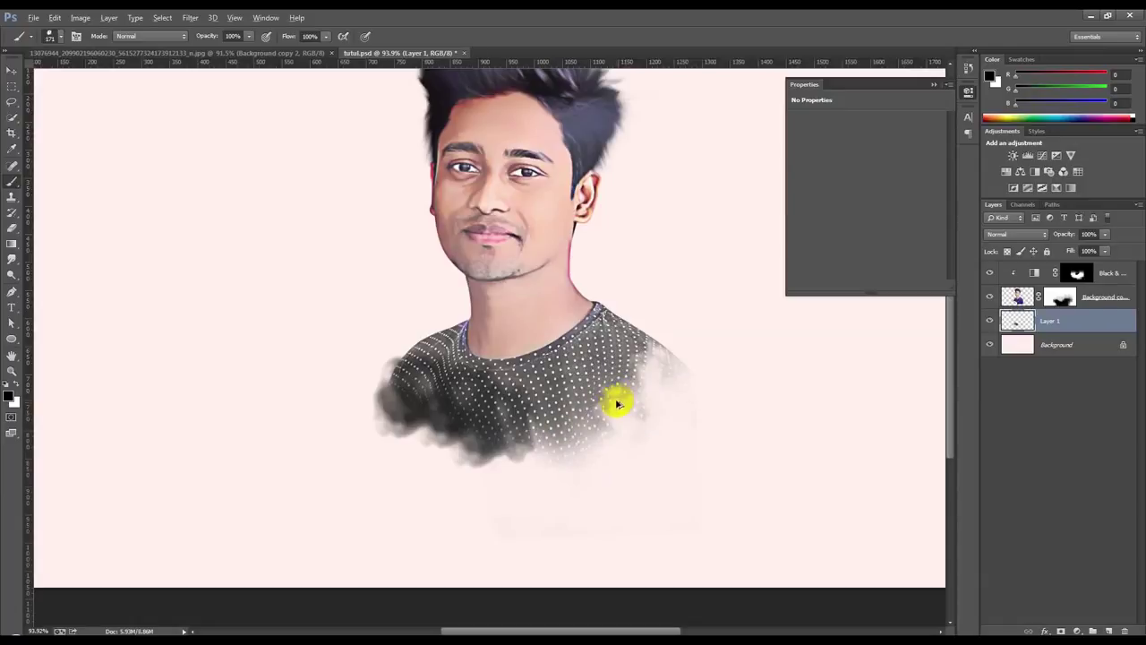
key("ctrl+alt+z")
key("ctrl+alt+z")
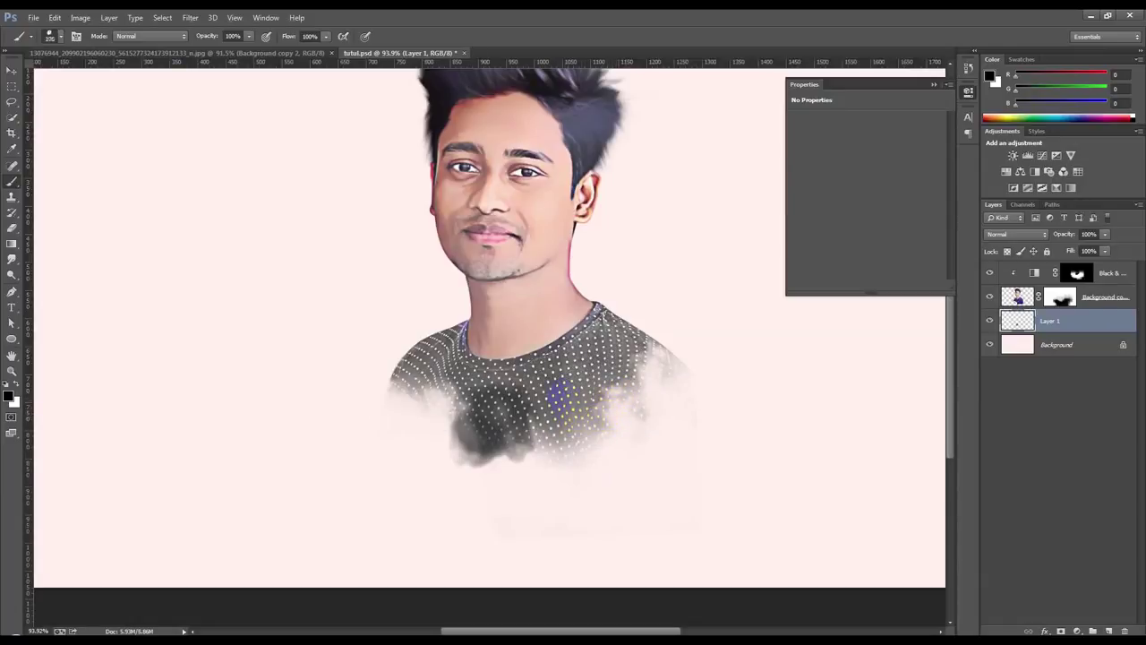
left_click_drag(569, 474, 627, 421)
mouse_move(551, 381)
left_mouse_down()
mouse_move(546, 359)
mouse_move(470, 363)
left_mouse_up()
left_click_drag(452, 315, 394, 380)
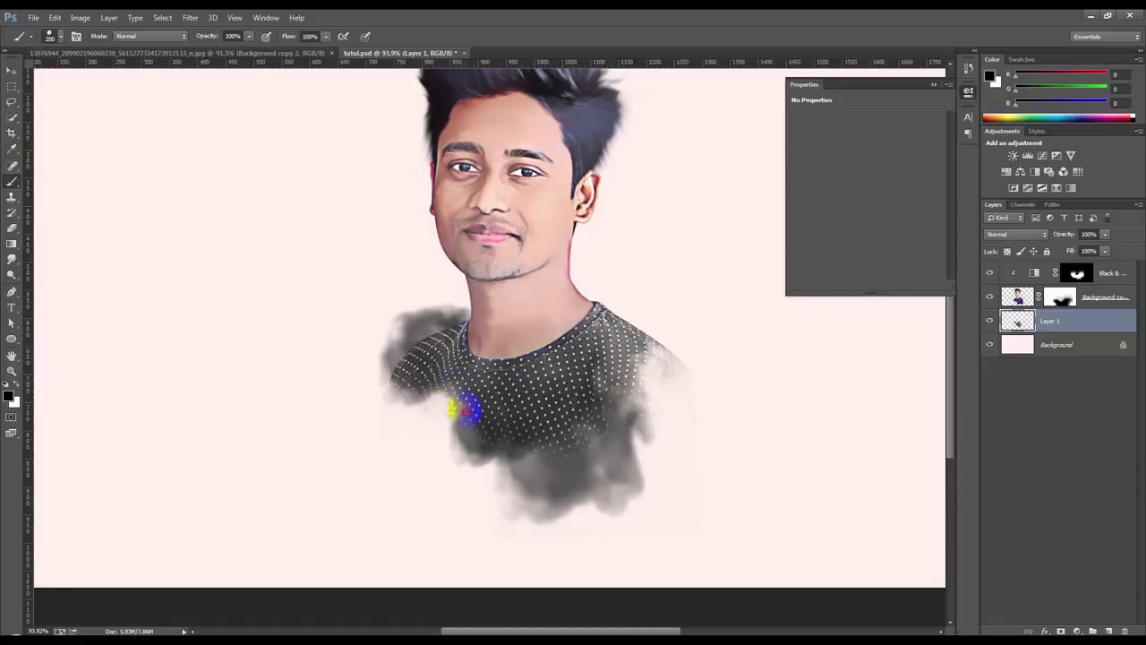
left_click(461, 410)
mouse_move(653, 384)
left_mouse_down()
mouse_move(660, 409)
mouse_move(643, 389)
left_mouse_up()
mouse_move(667, 309)
left_mouse_down()
mouse_move(678, 403)
mouse_move(616, 405)
mouse_move(660, 384)
mouse_move(484, 480)
left_mouse_up()
Extend the smoke across the chest and both shirt edges, then add a new empty layer
right_click(699, 488)
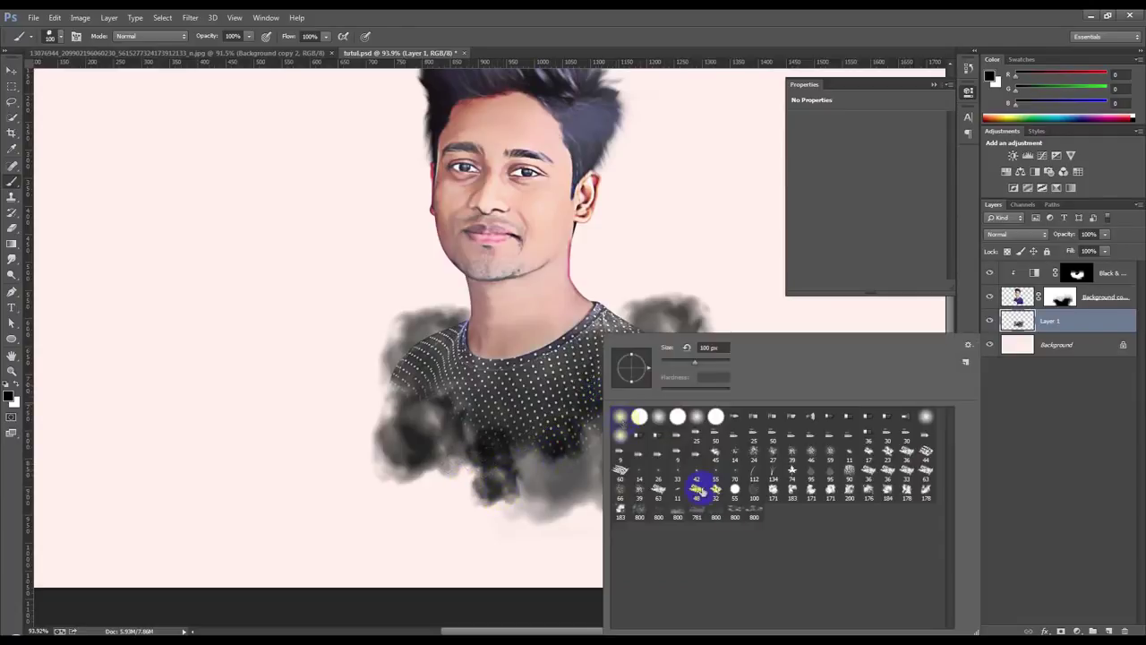
mouse_move(472, 461)
left_mouse_down()
mouse_move(550, 455)
mouse_move(649, 385)
left_mouse_up()
mouse_move(417, 442)
left_mouse_down()
mouse_move(422, 480)
mouse_move(540, 471)
mouse_move(548, 486)
mouse_move(558, 468)
mouse_move(546, 486)
mouse_move(588, 486)
mouse_move(586, 439)
left_mouse_up()
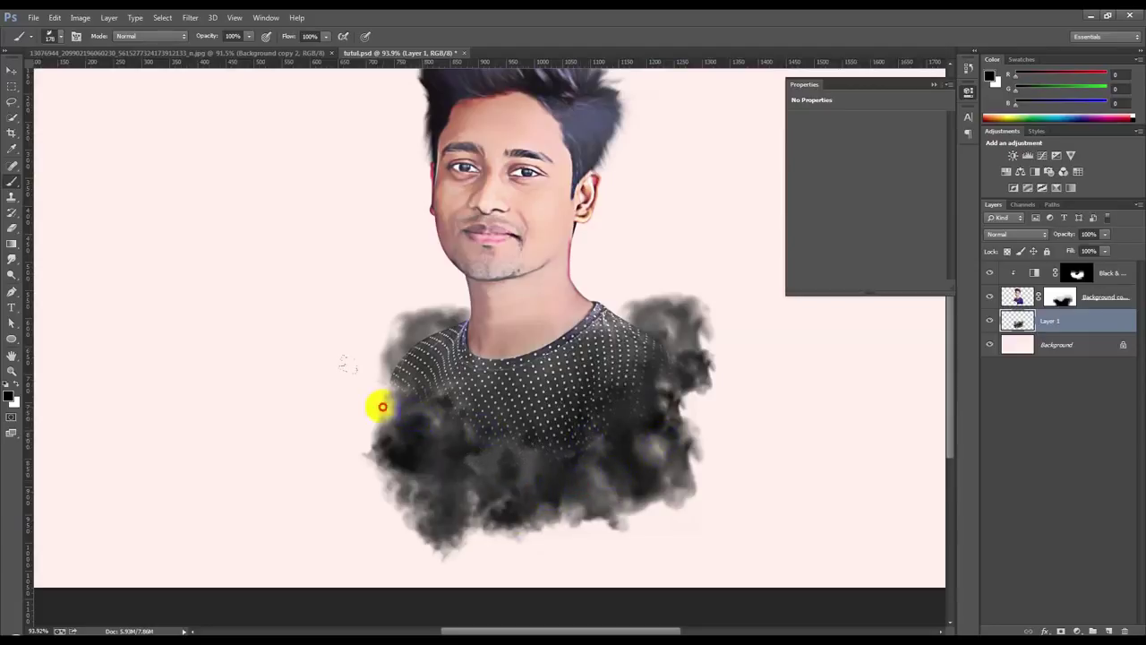
left_click(378, 408)
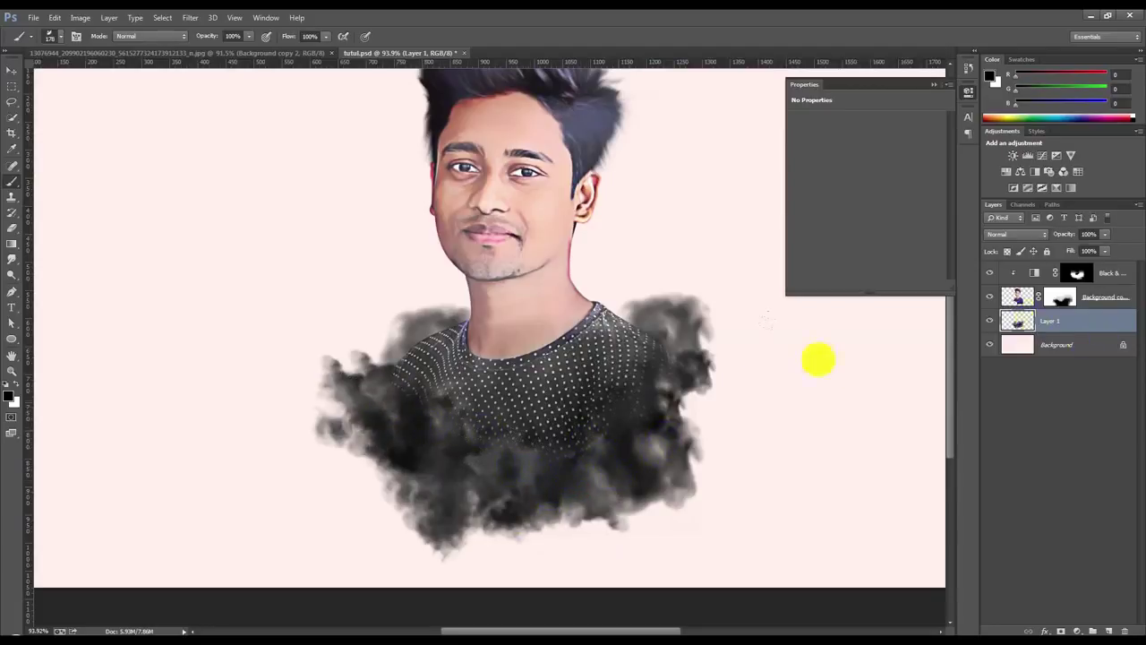
left_click(703, 404)
left_click(338, 434)
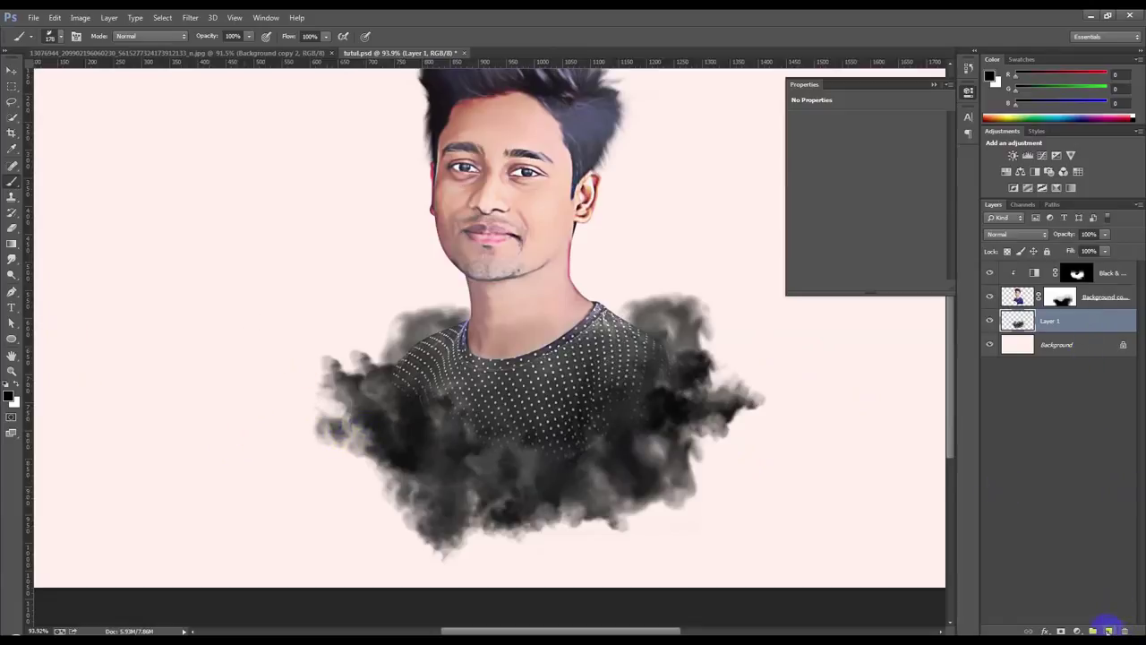
left_click(1109, 629)
right_click(232, 368)
Scribble black lines with a hard round brush on Layer 2 and lower its opacity to 30%
left_click(315, 436)
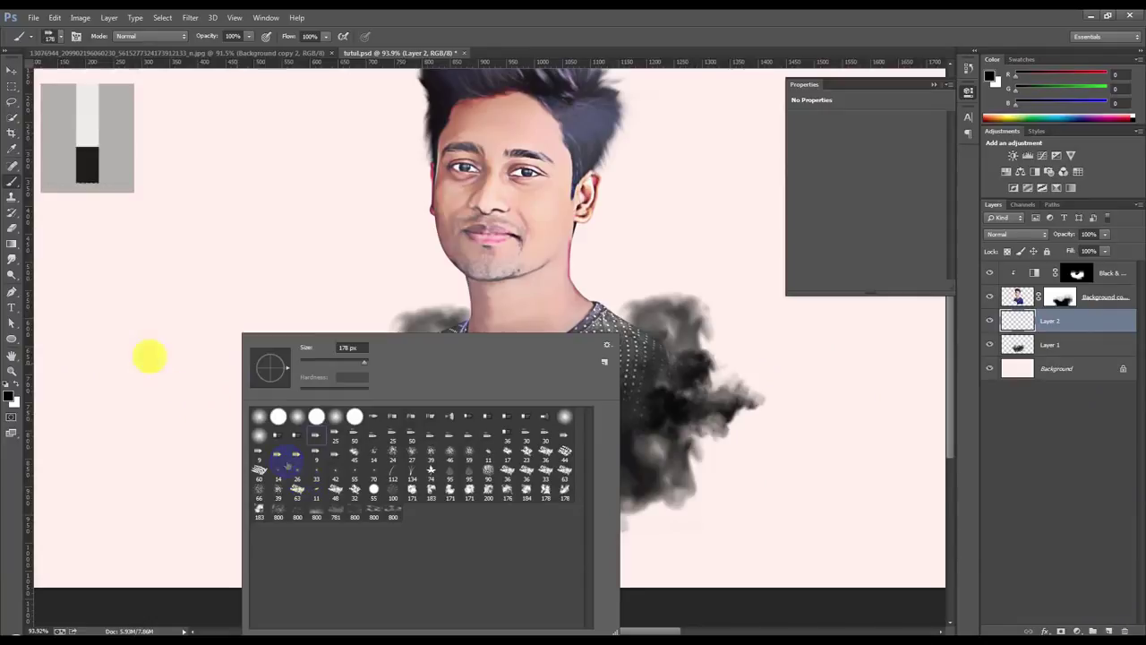
left_click(354, 416)
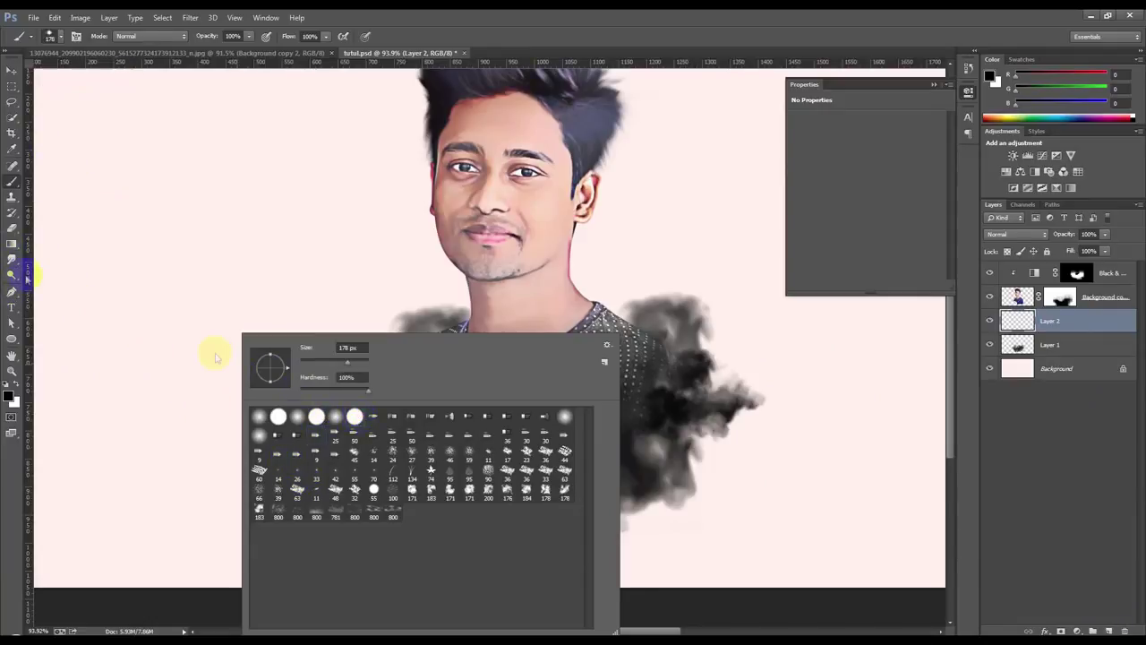
left_click(581, 246)
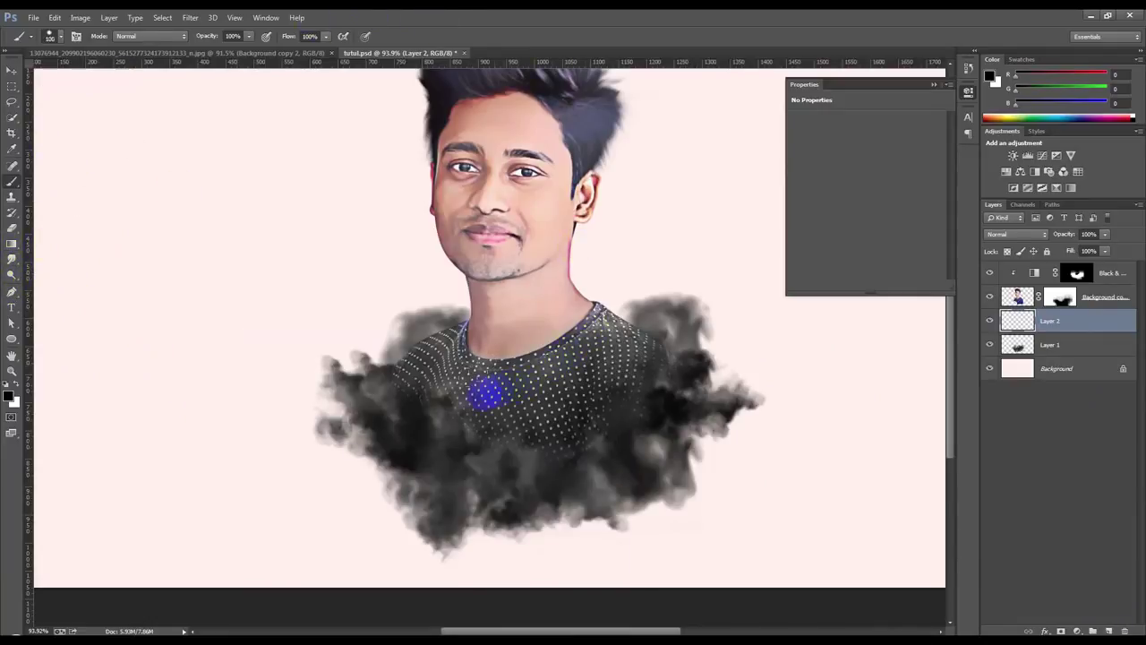
mouse_move(409, 397)
left_mouse_down()
mouse_move(391, 414)
mouse_move(407, 434)
mouse_move(524, 482)
mouse_move(544, 474)
mouse_move(414, 443)
mouse_move(360, 395)
mouse_move(392, 389)
mouse_move(563, 415)
mouse_move(697, 459)
mouse_move(379, 468)
mouse_move(686, 404)
mouse_move(732, 363)
mouse_move(629, 468)
mouse_move(507, 514)
mouse_move(317, 409)
mouse_move(601, 422)
left_mouse_up()
key("ctrl+z")
key("ctrl+z")
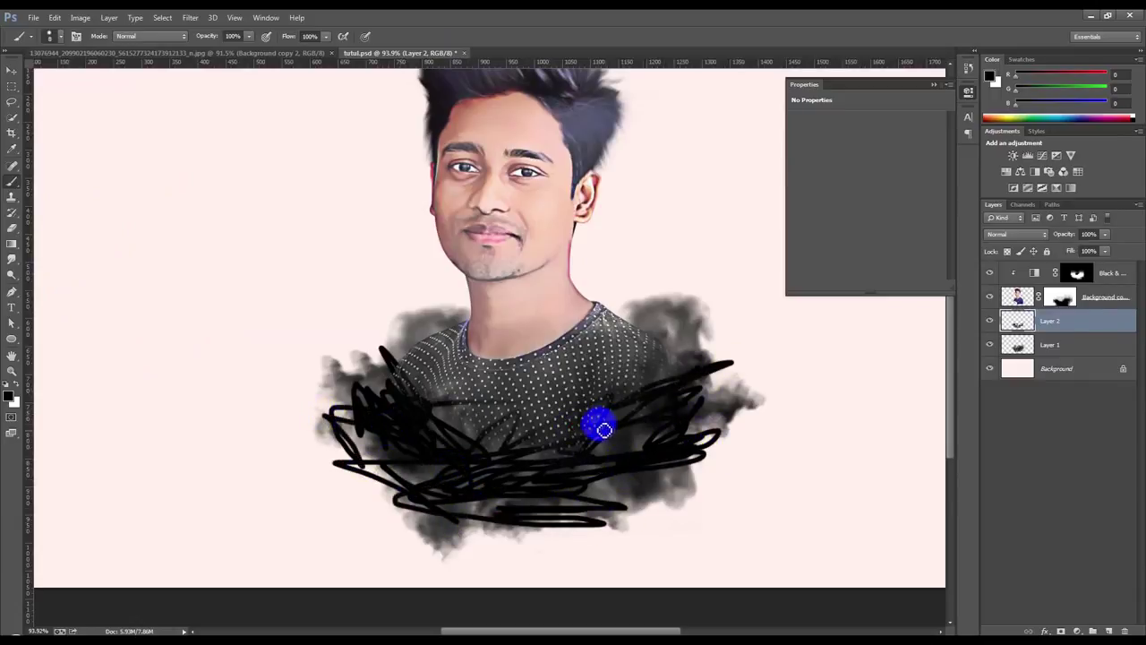
mouse_move(1068, 237)
left_mouse_down()
mouse_move(1019, 236)
mouse_move(1043, 235)
left_mouse_up()
Lower Layer 1's opacity to 64%, then target the Black & White mask with white foreground
left_click(1048, 345)
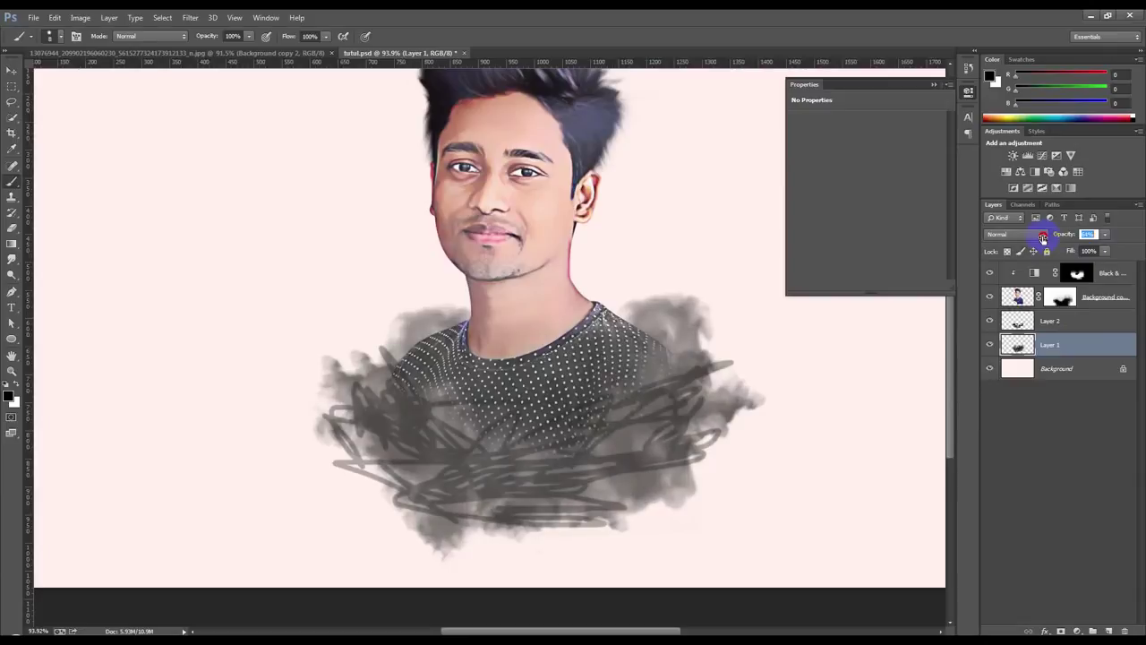
left_click(935, 86)
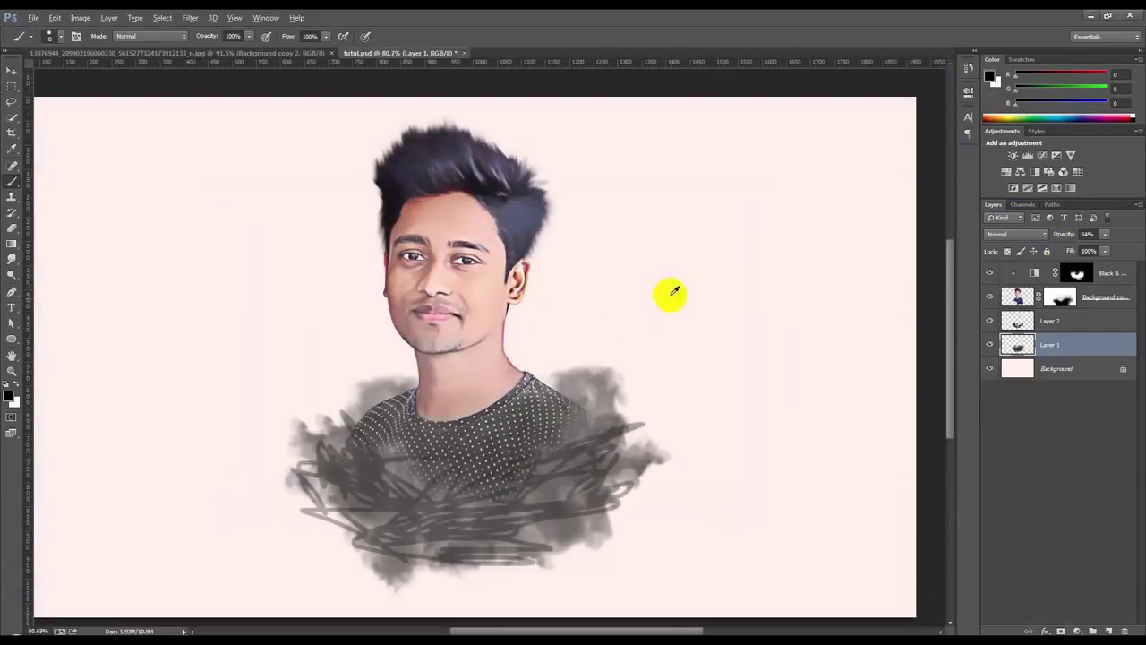
left_click(1078, 275)
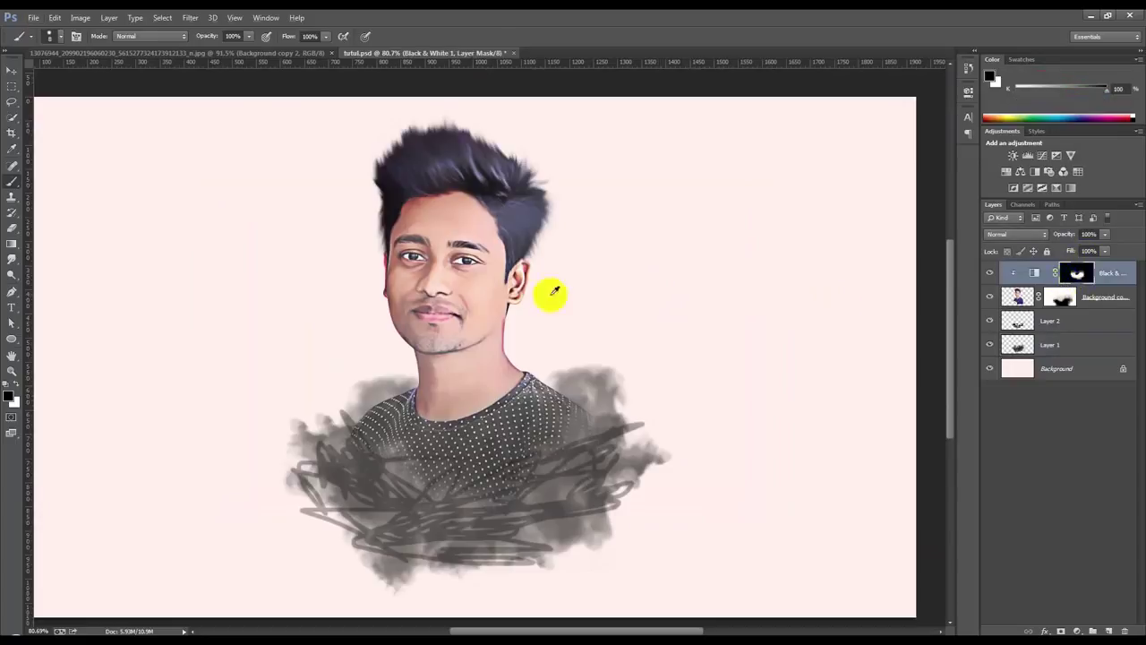
scroll(174, 272, "up", 5)
scroll(668, 509, "down", 5)
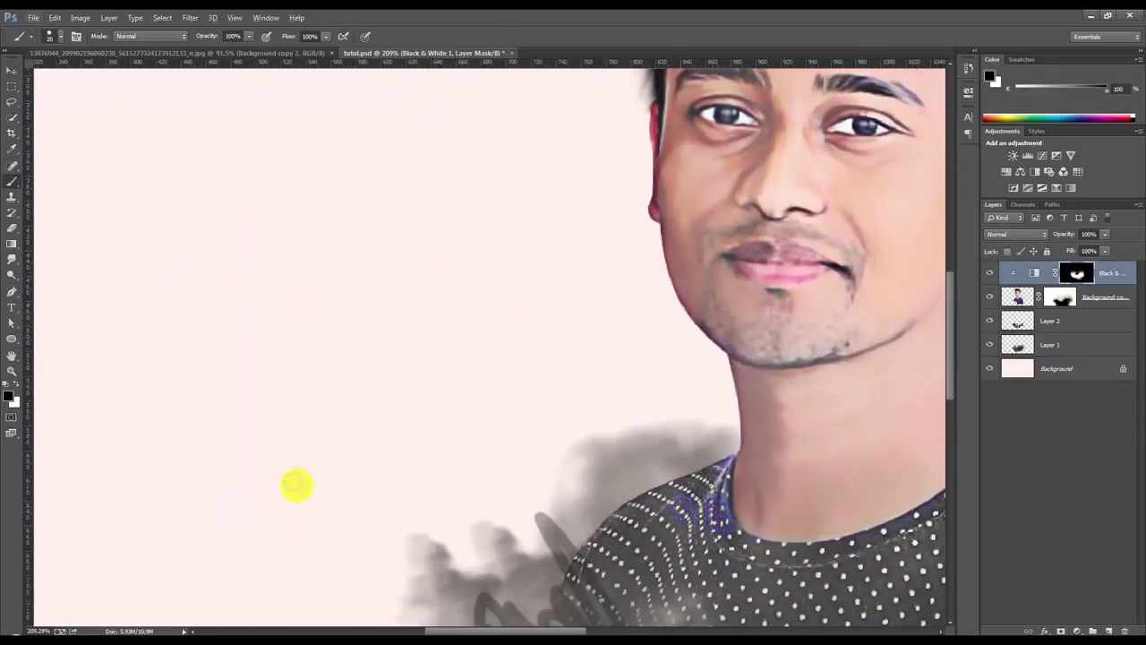
left_click(15, 384)
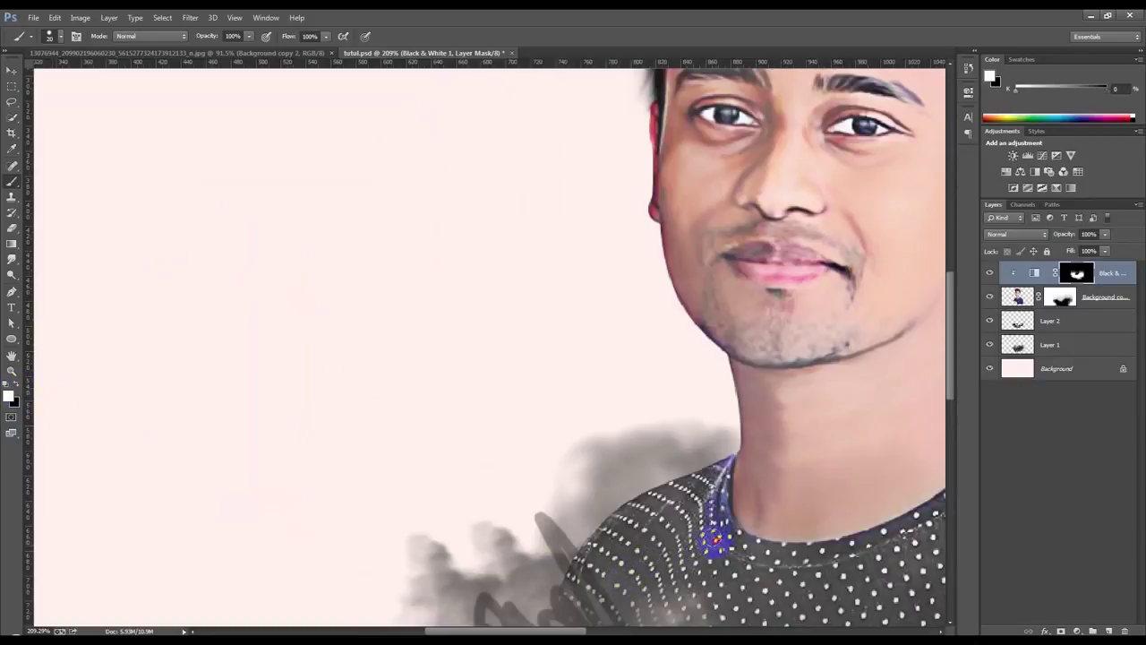
Paint the mask over the shirt collar to grey out its leftover blue tint
left_click_drag(714, 515, 719, 478)
scroll(800, 561, "down", 3)
scroll(864, 466, "right", 2)
left_click_drag(864, 466, 856, 481)
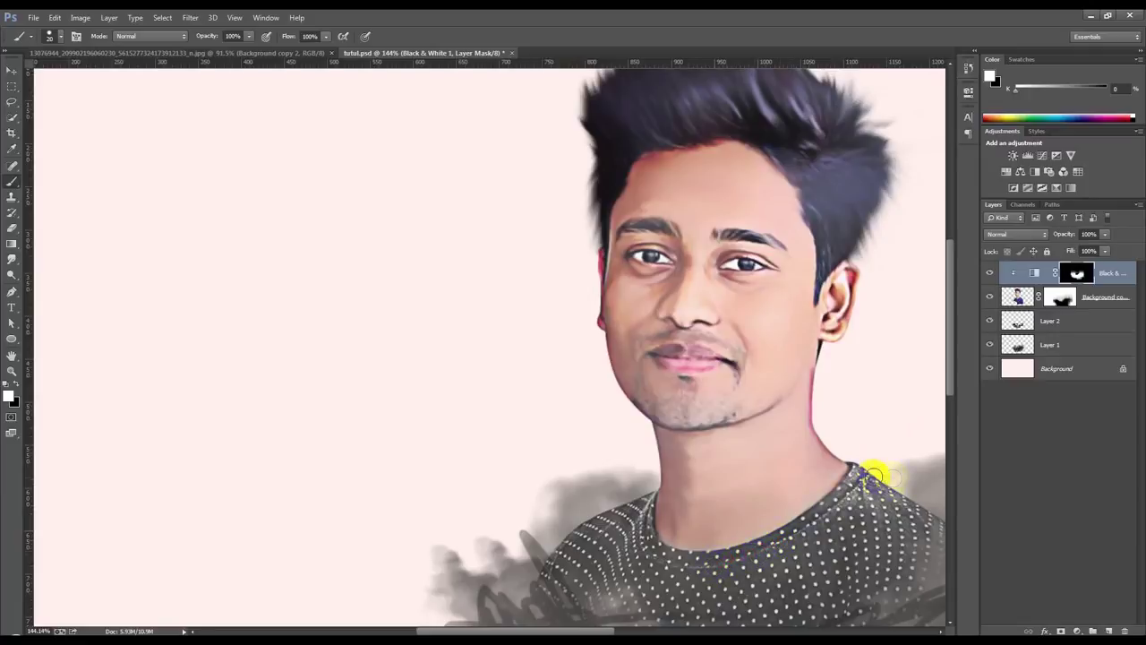
scroll(867, 473, "down", 4)
scroll(704, 469, "up", 2)
left_click(1048, 320)
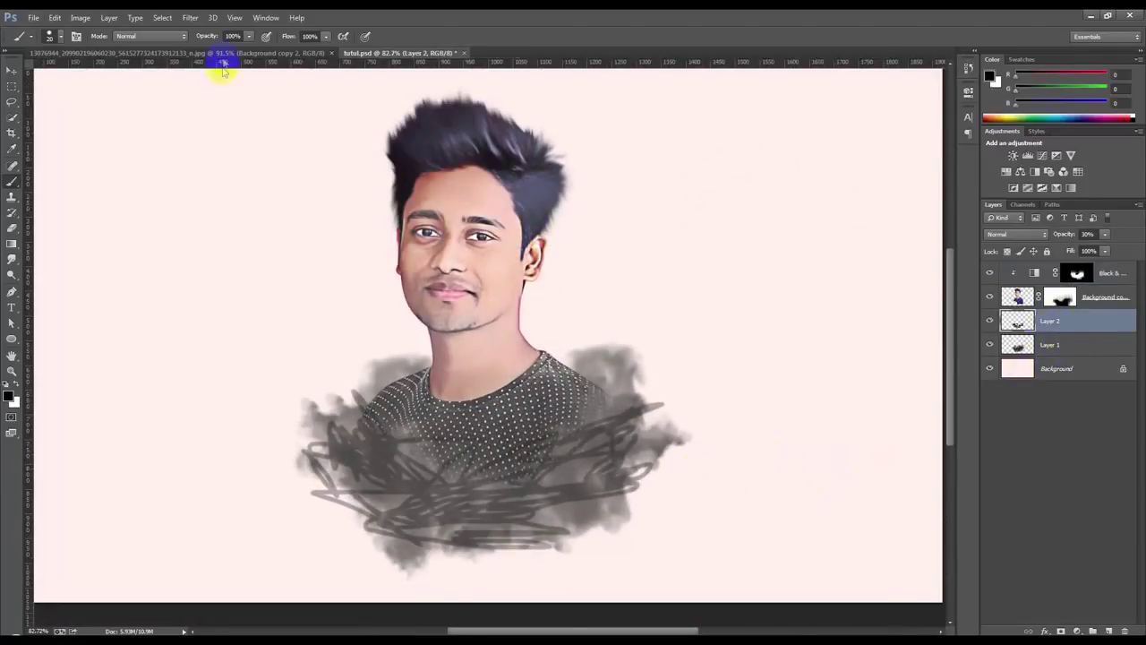
Apply a small-radius Gaussian Blur to Layer 2's scribbles to soften them into smoke
left_click(191, 17)
left_click(381, 234)
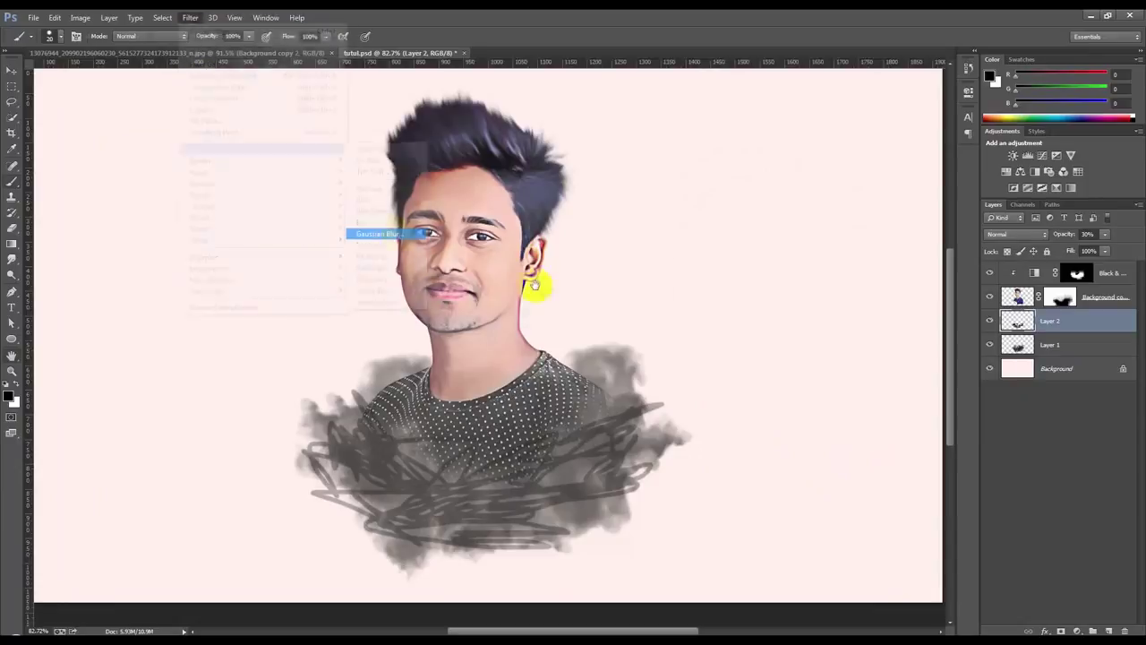
left_click_drag(504, 336, 513, 338)
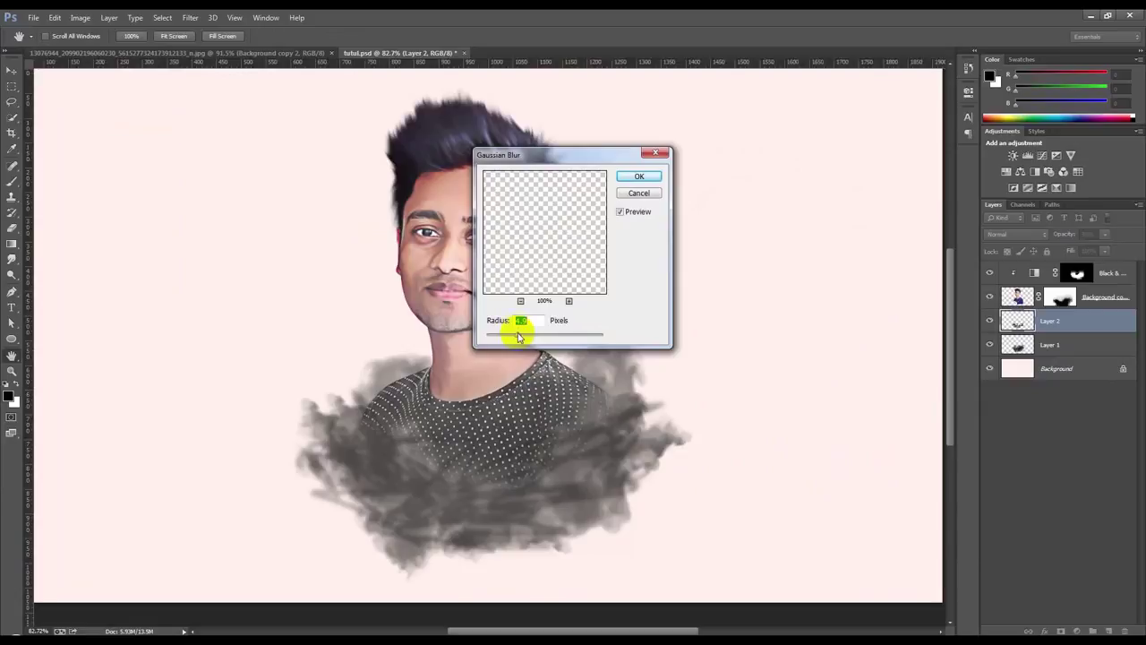
left_click(639, 177)
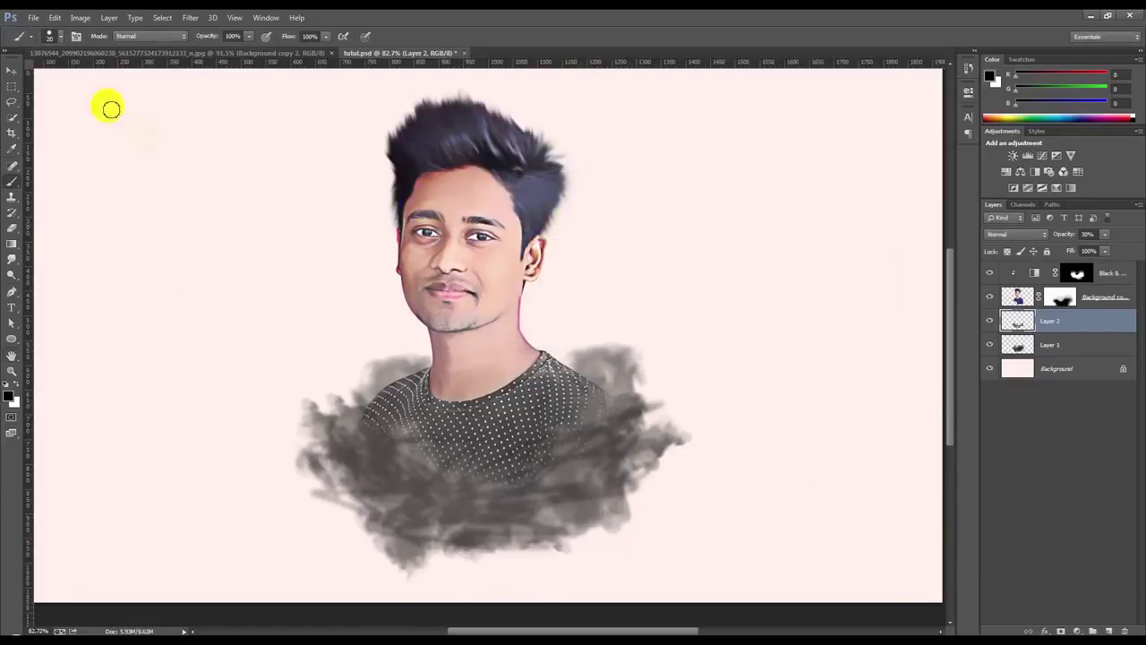
left_click(11, 69)
scroll(358, 224, "down", 2)
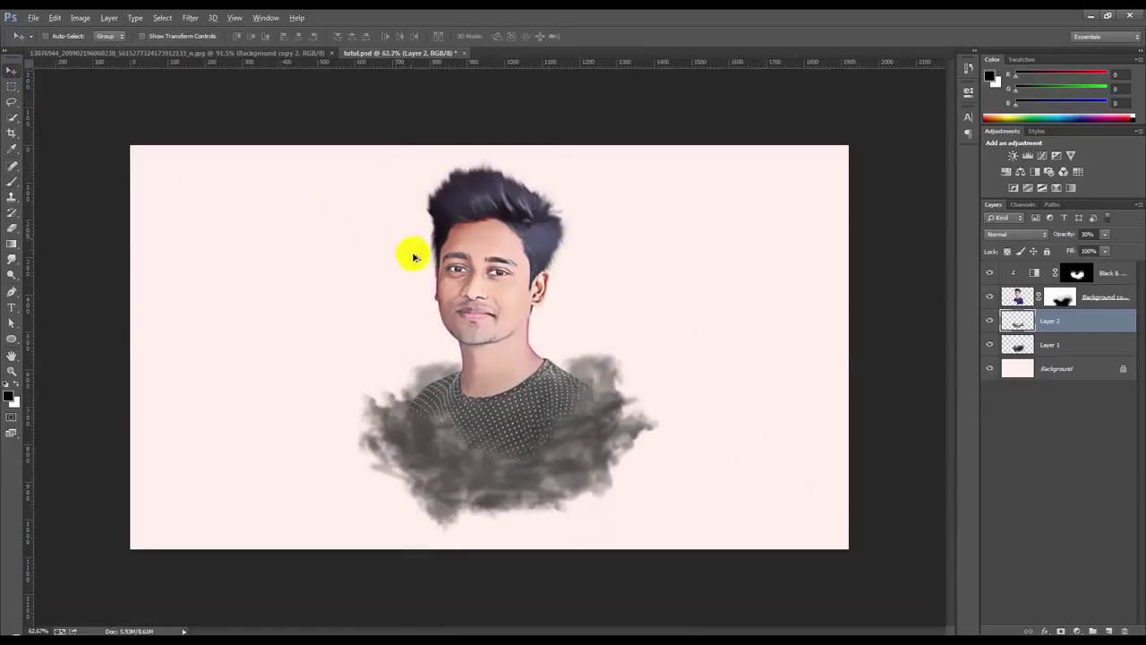
scroll(447, 259, "up", 3)
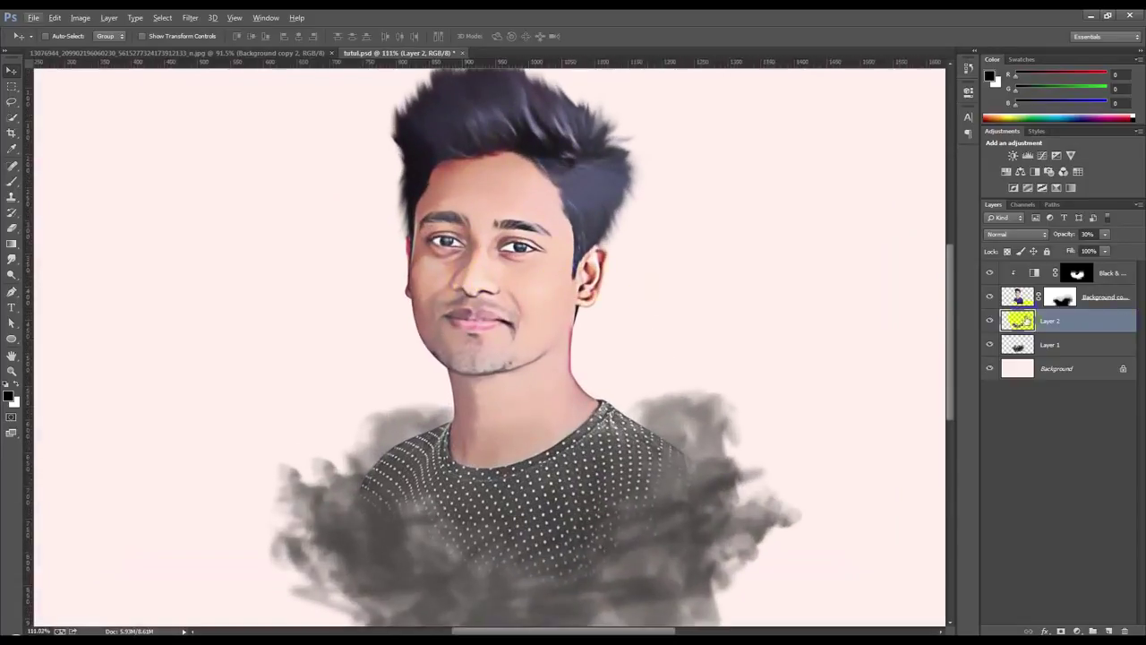
left_click(1116, 273)
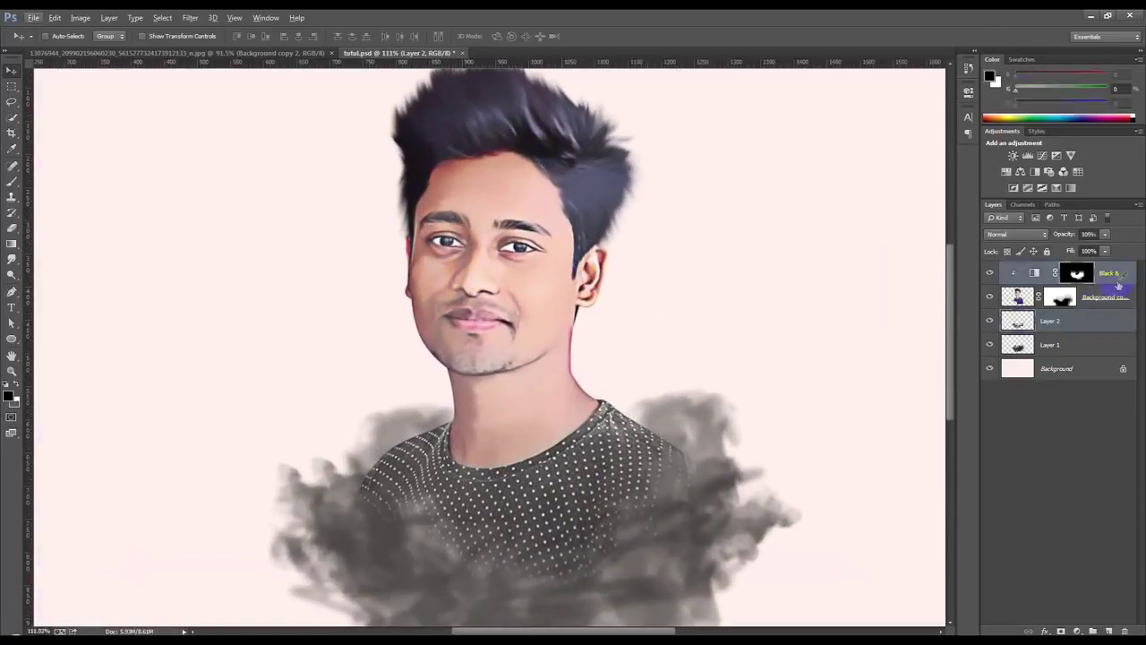
Add a Hue/Saturation adjustment clipped to Black & White 1 with saturation at −40
left_click(1076, 631)
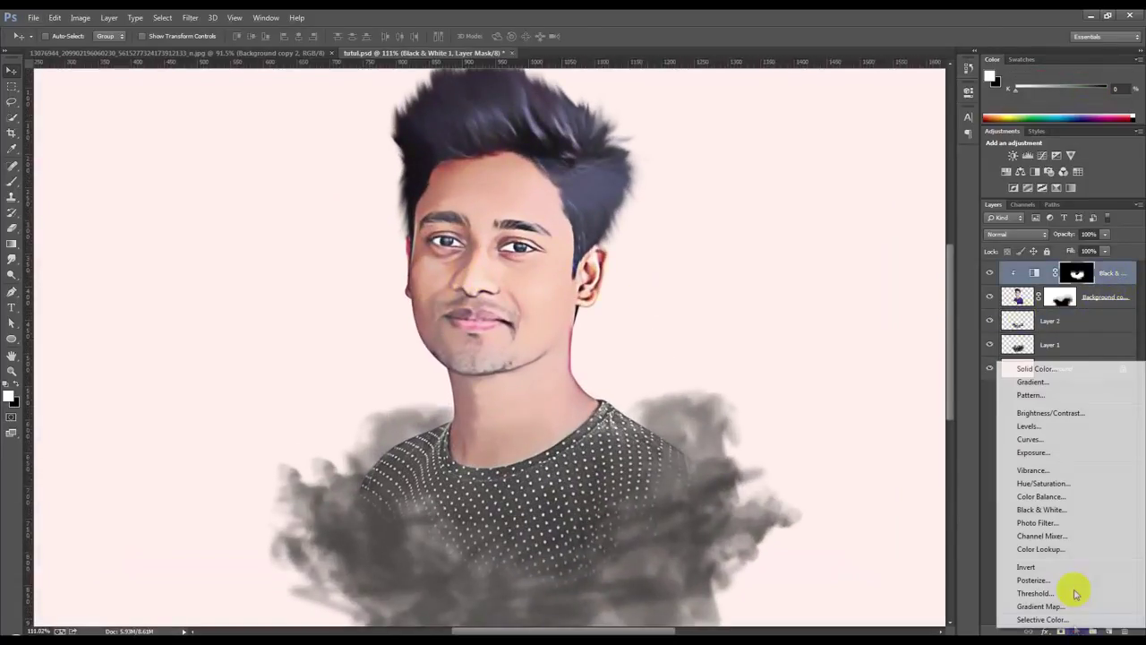
left_click(1043, 483)
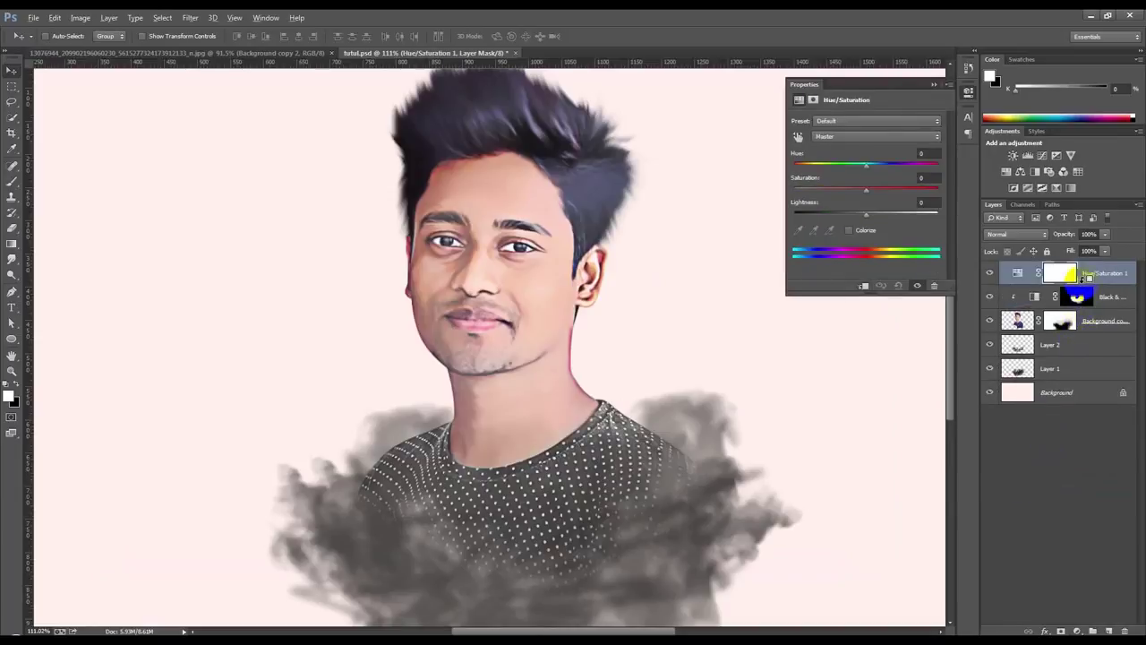
left_click(1086, 278, "alt")
left_click_drag(866, 190, 846, 195)
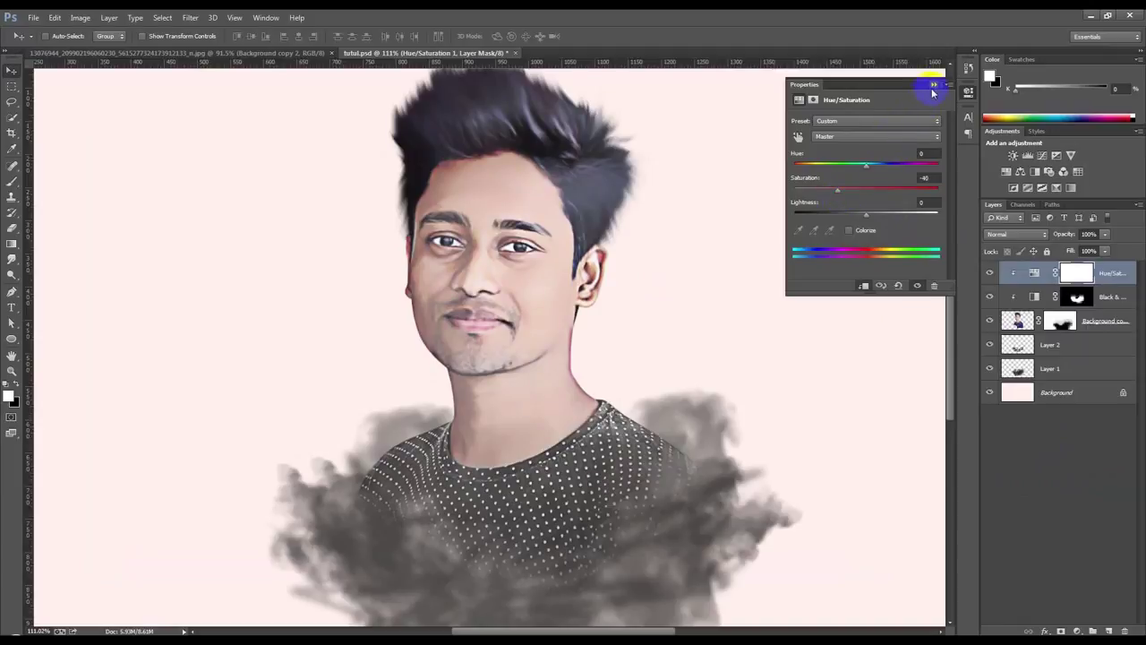
left_click(935, 86)
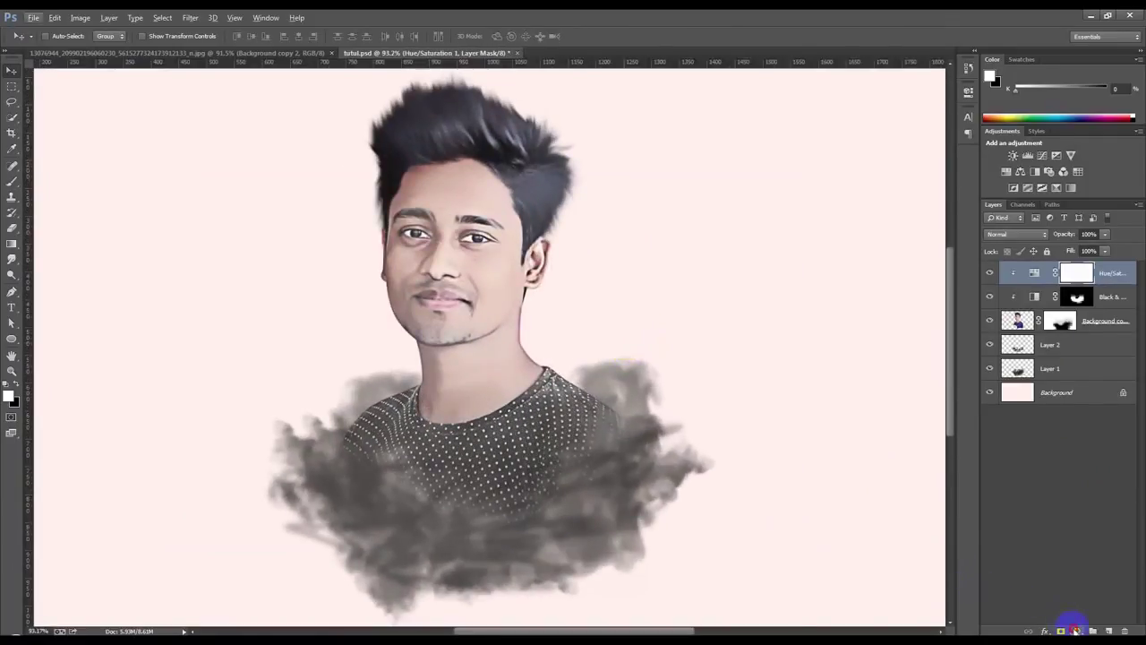
Add a Selective Color adjustment with Reds at Cyan −50, Yellow −22, Black −35
left_click(1075, 630)
left_click(867, 239)
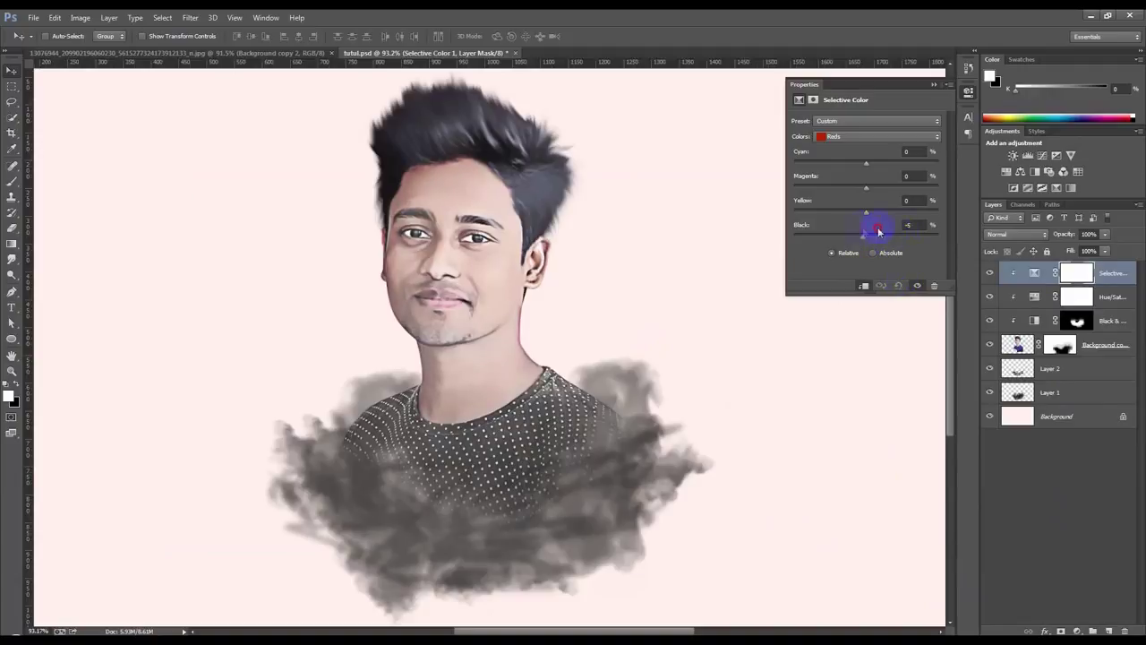
left_click_drag(902, 240, 842, 241)
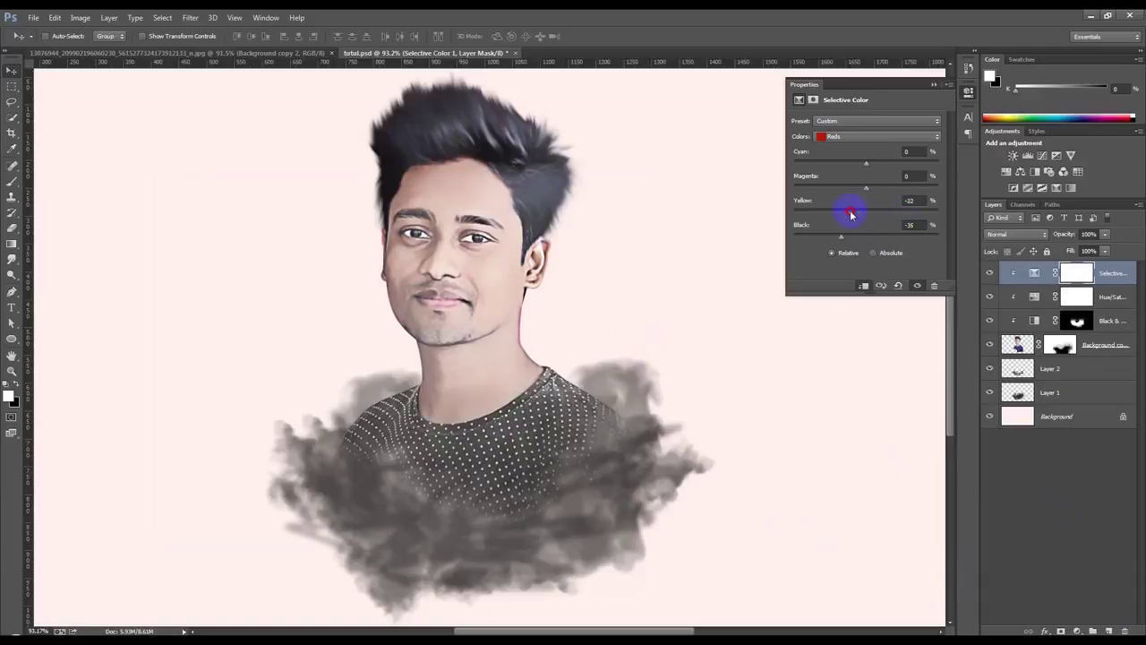
Set the Blacks range to Yellow +33 and Black +40
left_click(840, 136)
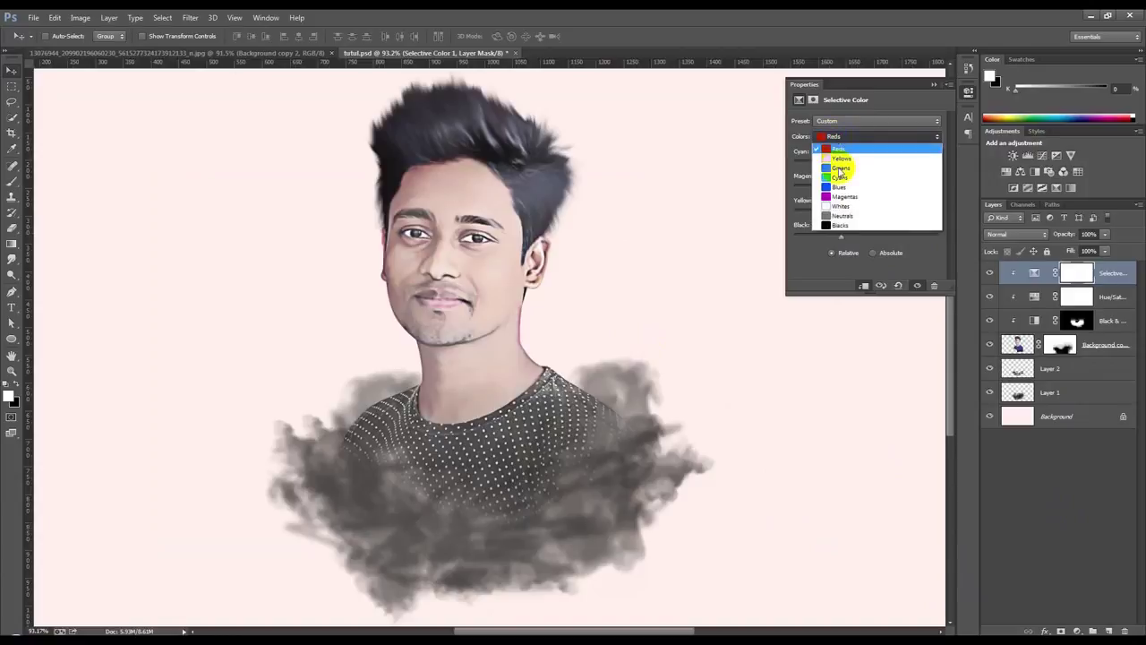
left_click(833, 222)
left_click_drag(866, 239, 902, 237)
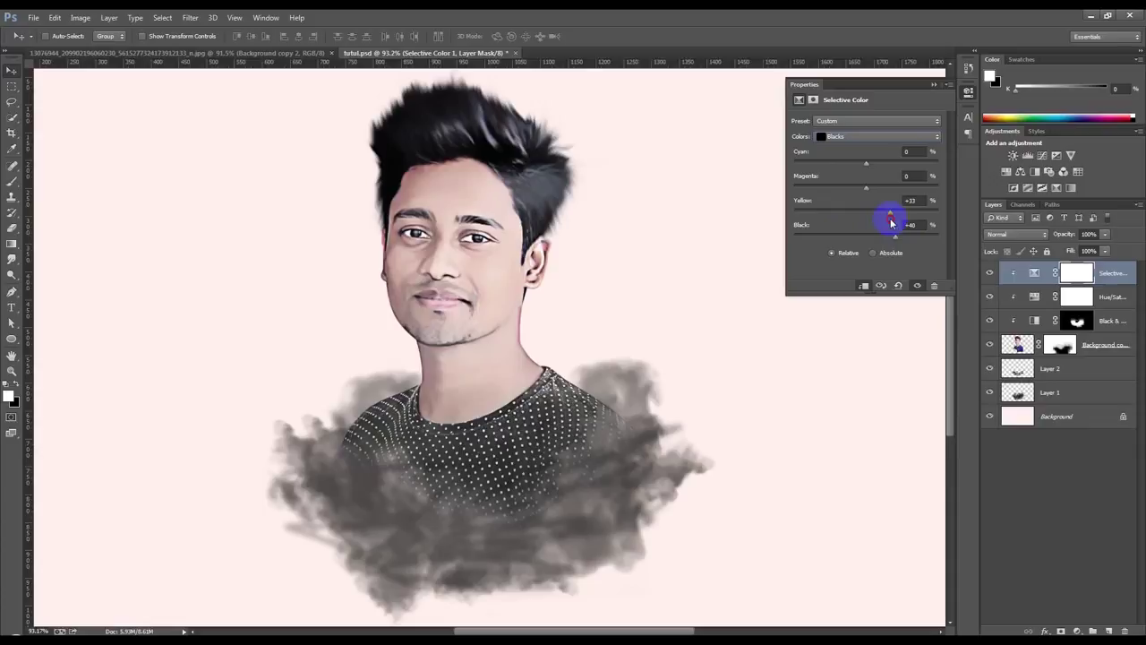
left_click(934, 89)
left_click(1060, 370)
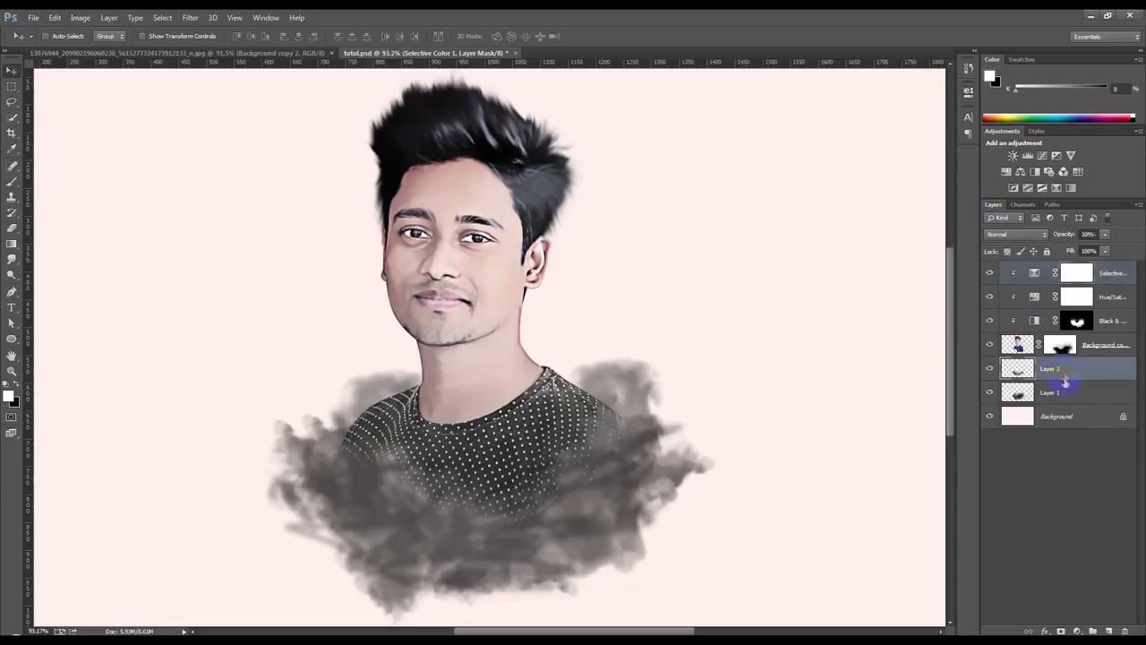
Merge Layer 1 and Layer 2, then apply Levels with black input 118 and midtones 0.34
left_click(1059, 394, "shift")
key("ctrl+e")
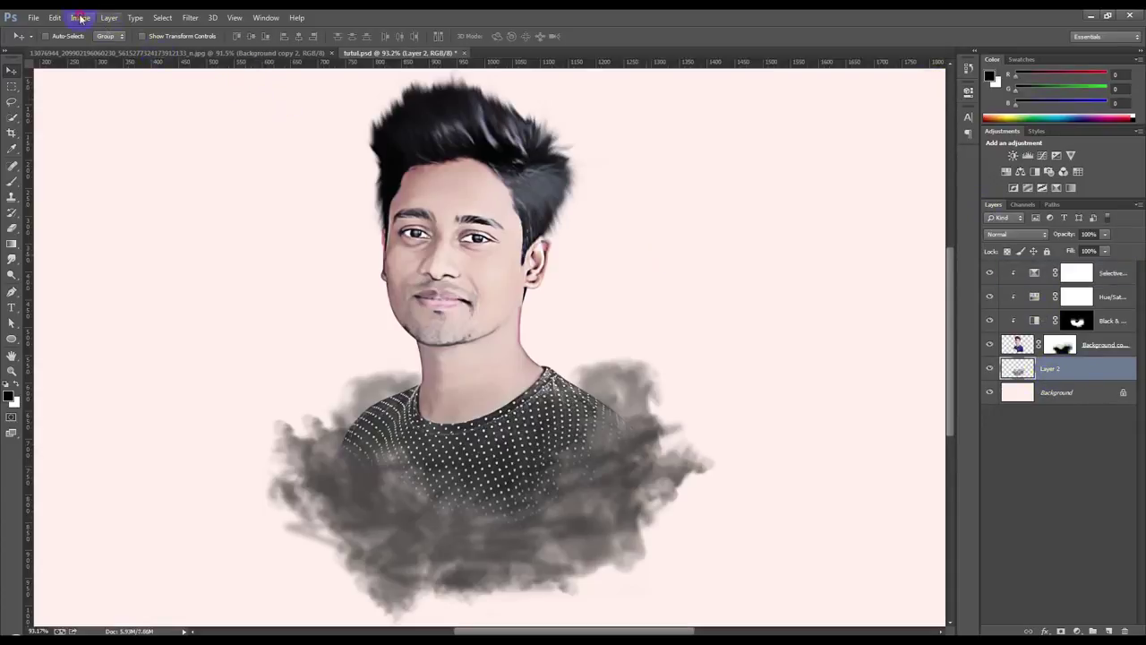
left_click(80, 17)
left_click(216, 61)
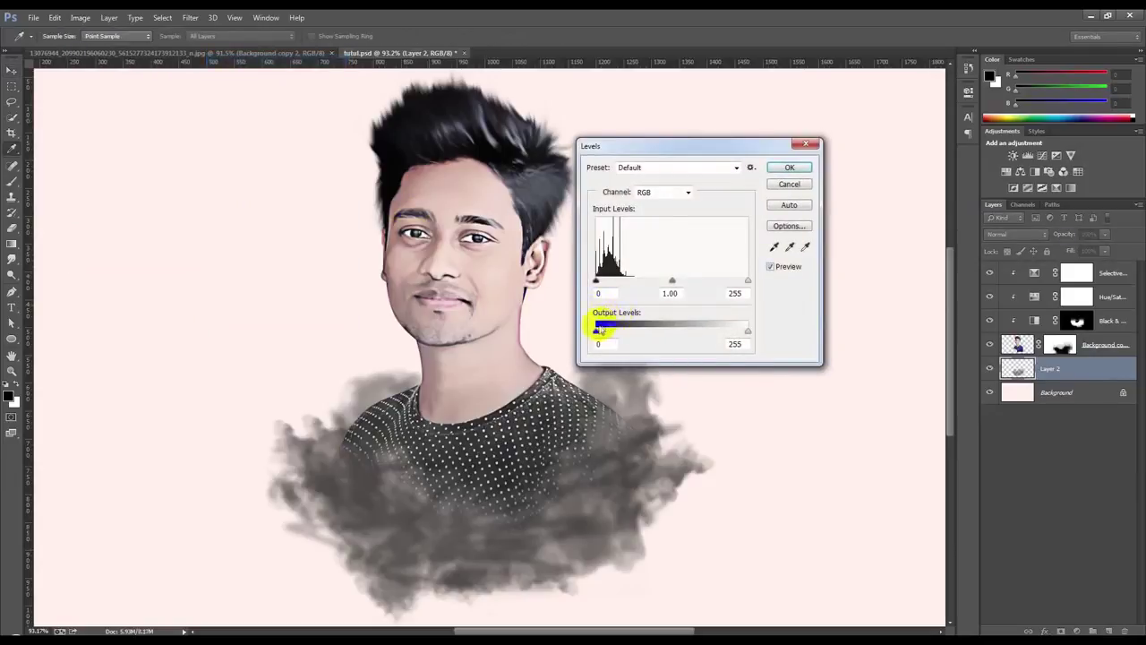
left_click_drag(596, 280, 710, 285)
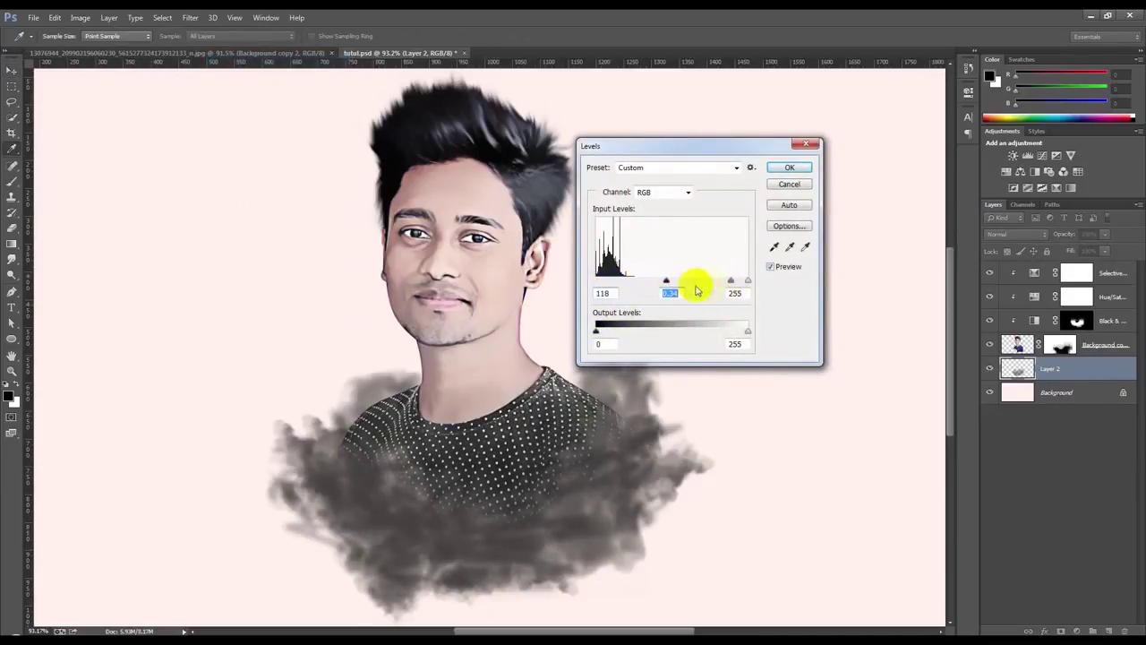
left_click_drag(671, 280, 708, 283)
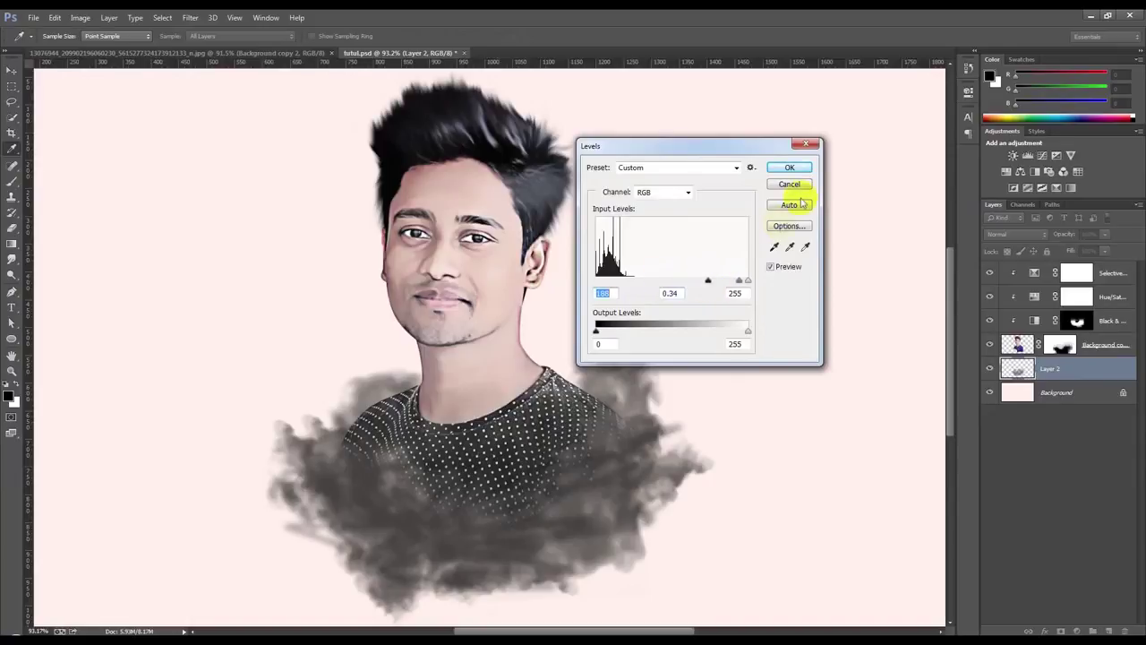
left_click(790, 168)
scroll(621, 323, "down", 3)
scroll(517, 342, "up", 2)
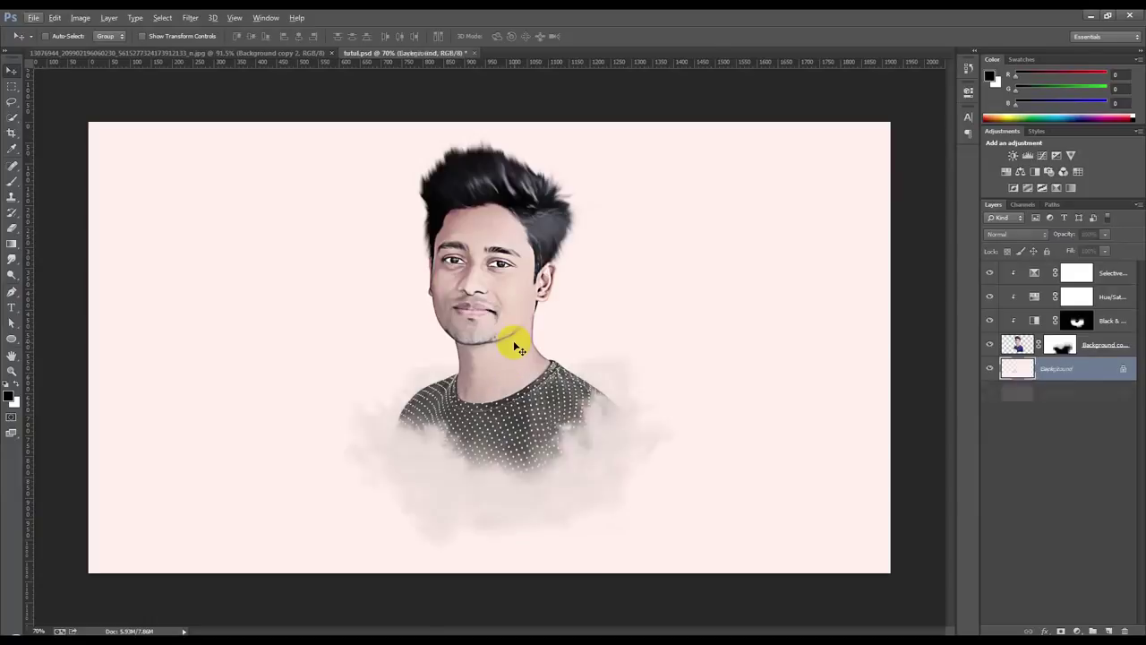
Add a Levels adjustment on Background copy 2 with the black input raised to 26
scroll(497, 361, "up", 2)
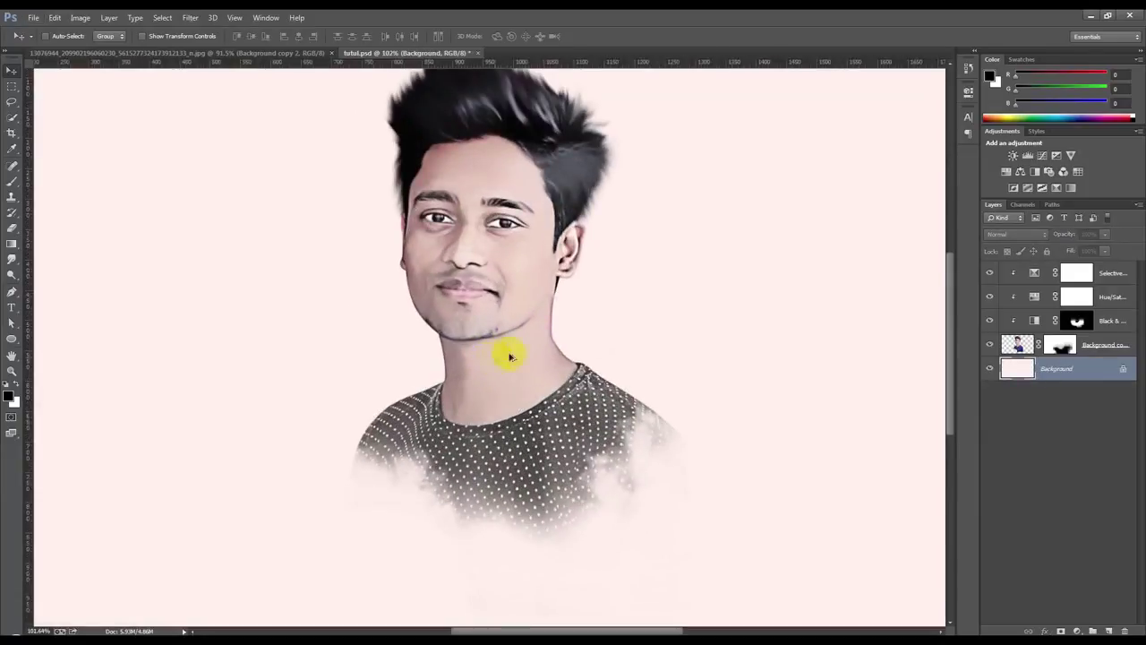
left_click(1127, 345)
left_click(1079, 629)
left_click(1039, 431)
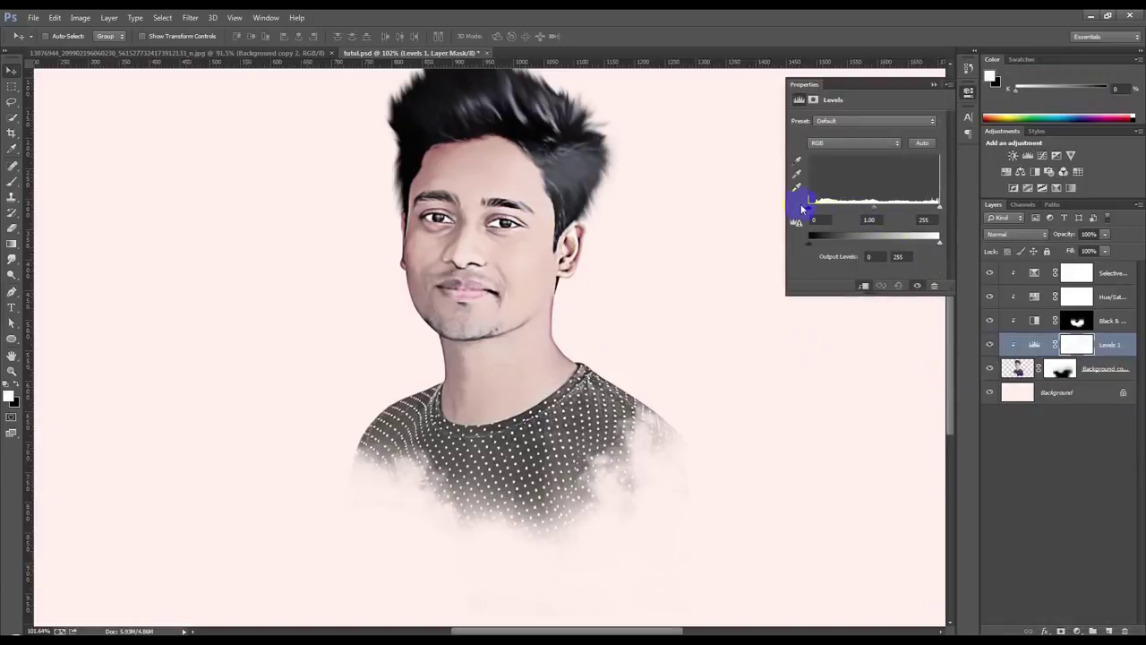
left_click_drag(814, 210, 824, 209)
left_click_drag(936, 212, 938, 211)
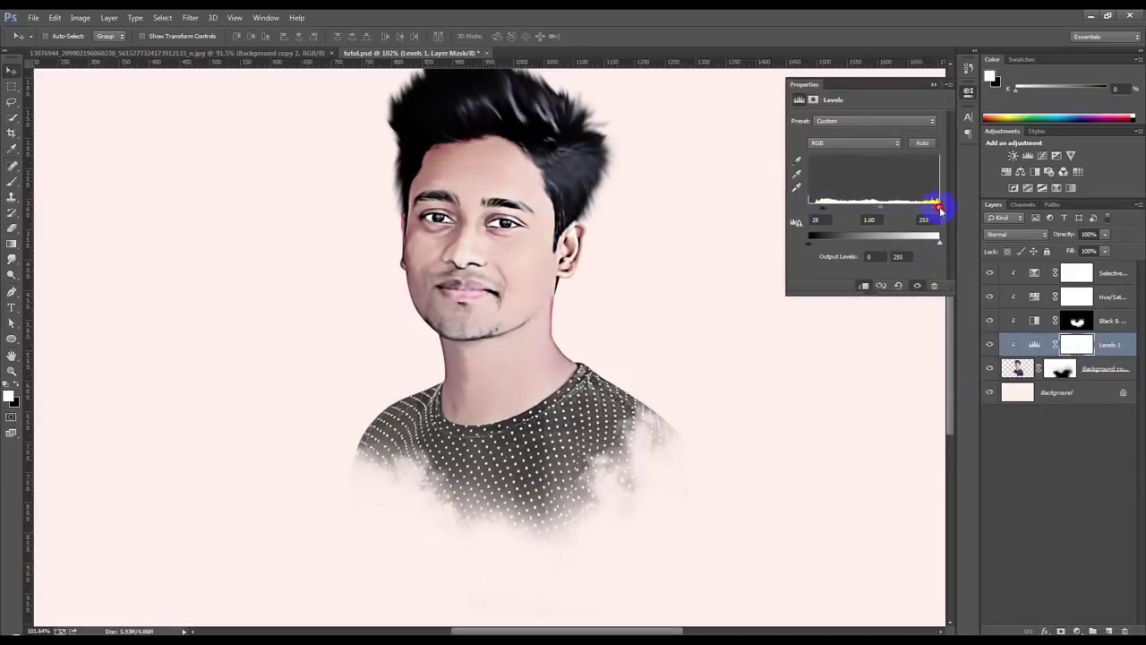
left_click(935, 84)
scroll(473, 290, "up", 3)
Switch to the Dodge tool on Background copy 2 and lighten the cheek beside the nose
scroll(478, 268, "up", 2)
scroll(518, 319, "up", 2)
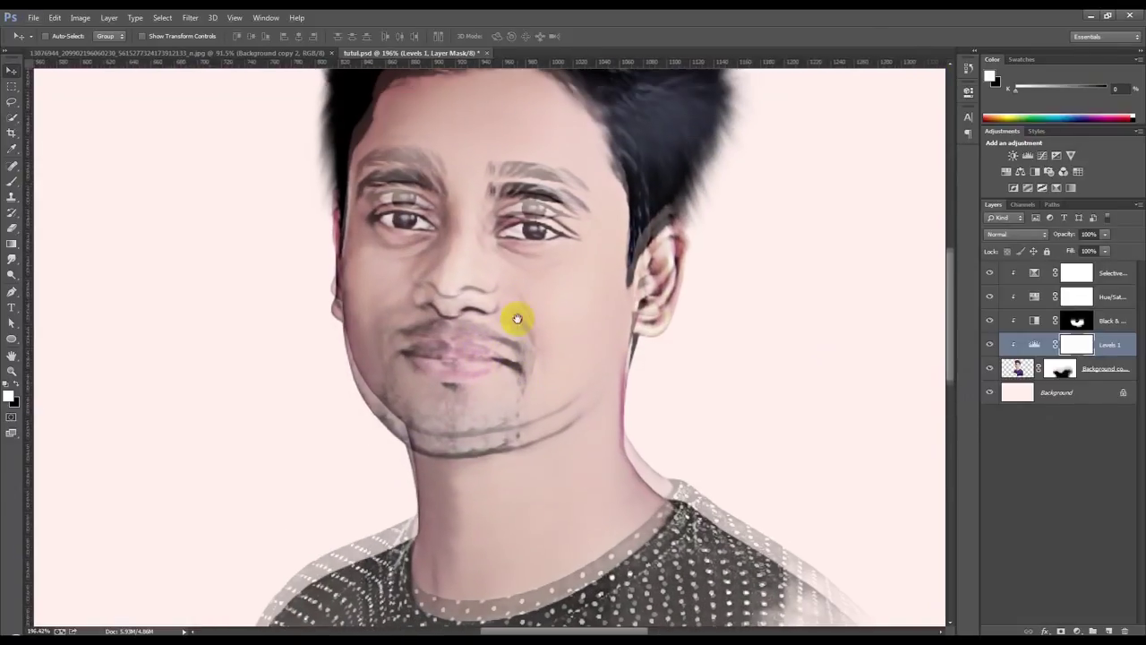
left_click(1017, 368)
left_click(12, 258)
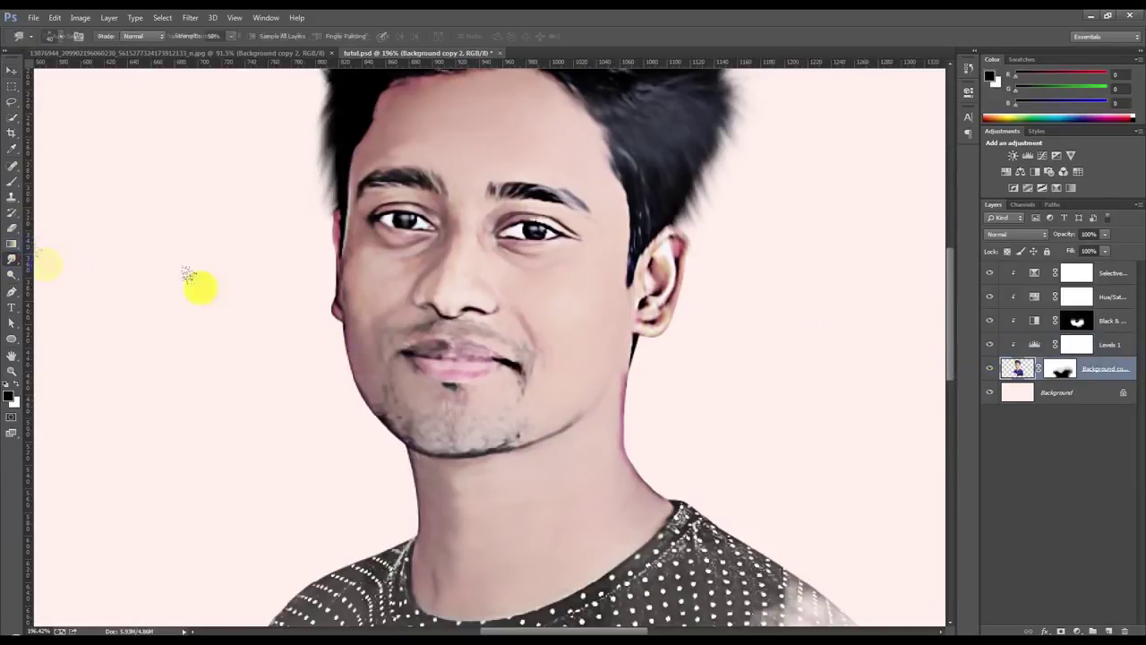
right_click(12, 275)
left_click(54, 266)
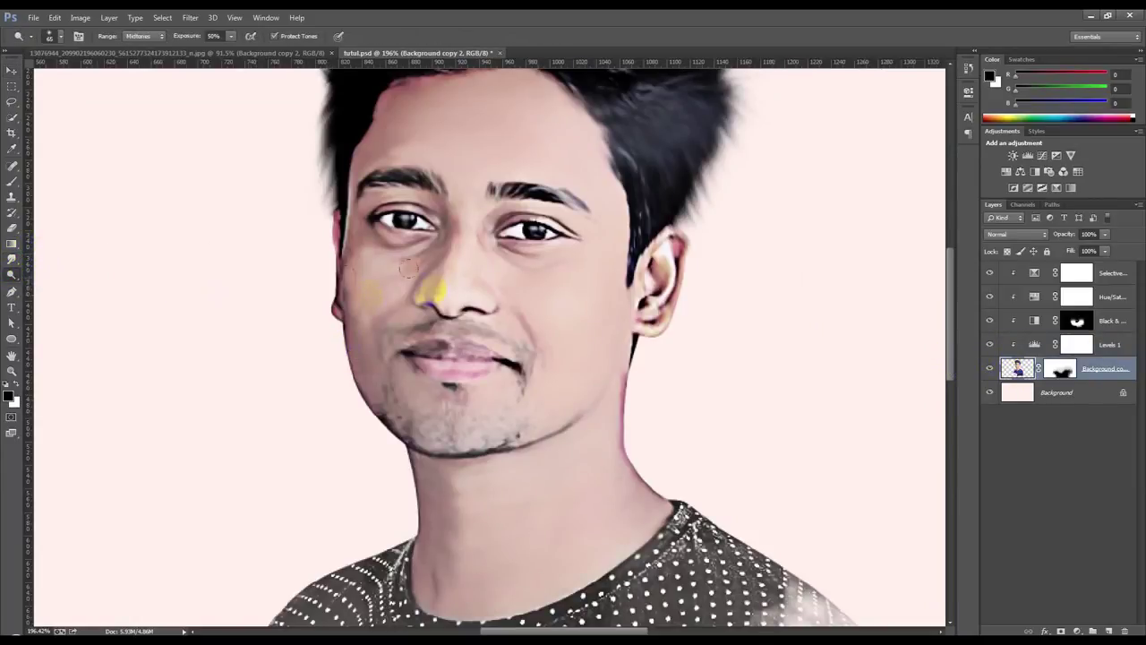
key("bracketleft")
left_click_drag(557, 302, 555, 342)
Dodge the nose bridge, forehead, brow, right side of the face, jaw and left cheek
key("bracketleft")
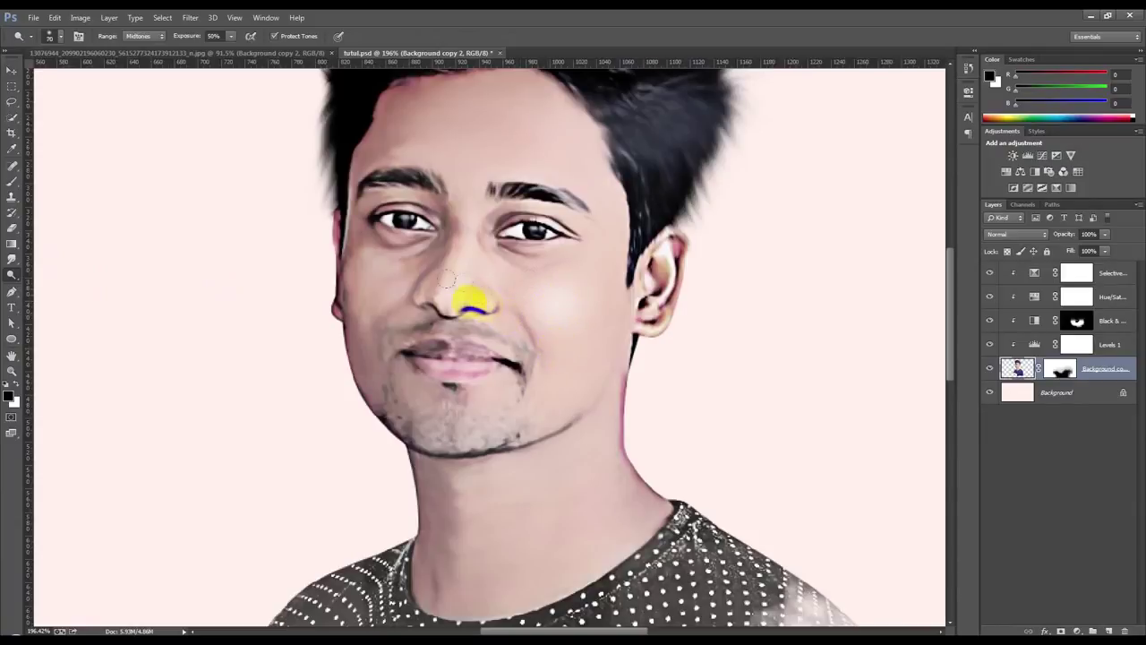
left_click_drag(443, 282, 451, 144)
key("bracketleft")
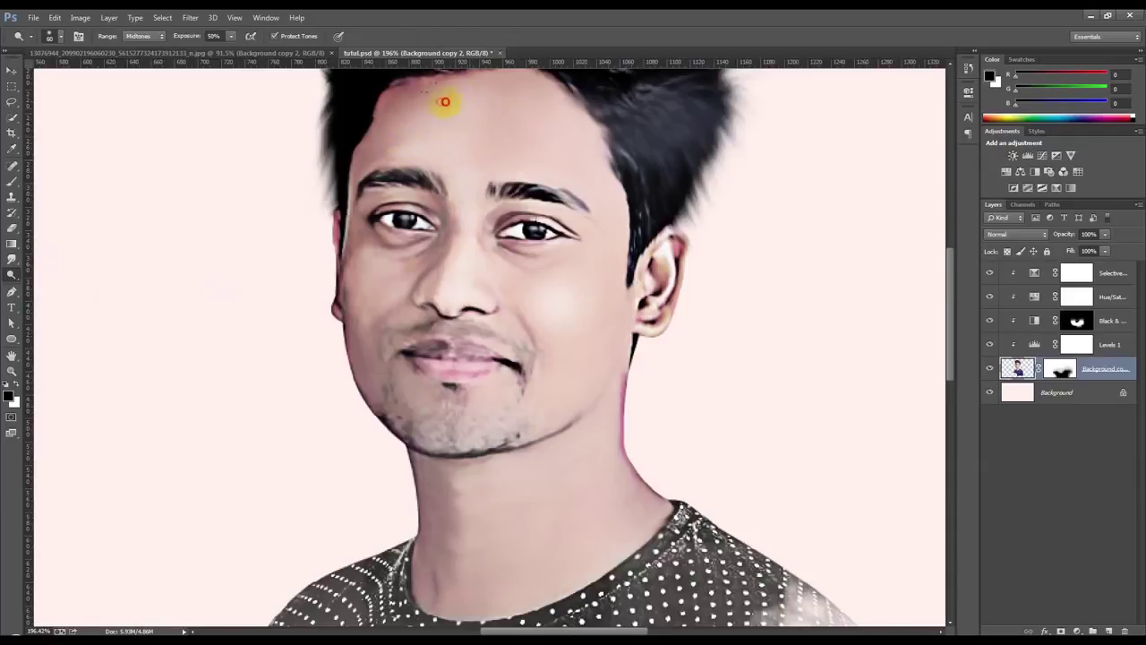
left_click_drag(450, 145, 491, 116)
key("bracketright")
left_click(556, 134)
left_click_drag(557, 134, 583, 332)
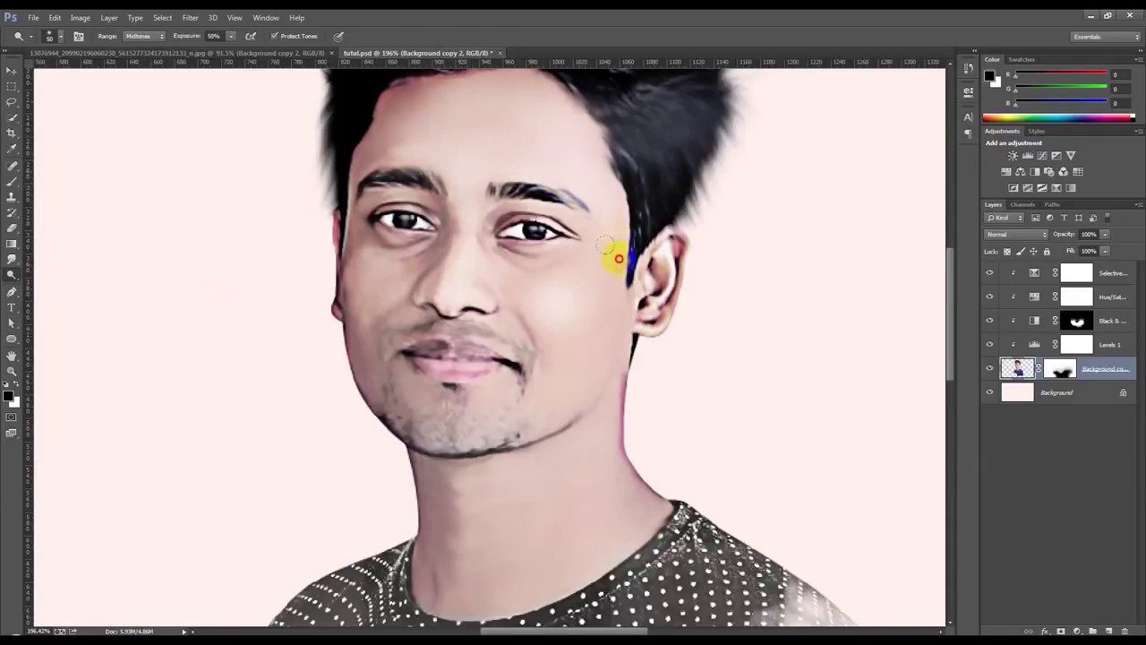
mouse_move(584, 331)
left_mouse_down()
mouse_move(487, 378)
mouse_move(415, 391)
left_mouse_up()
mouse_move(369, 360)
left_mouse_down()
mouse_move(384, 217)
mouse_move(384, 312)
mouse_move(568, 325)
mouse_move(575, 353)
mouse_move(558, 456)
left_mouse_up()
Dodge the neck to brighten its highlights
scroll(557, 459, "down", 2)
scroll(562, 469, "down", 2)
scroll(561, 469, "up", 2)
scroll(560, 461, "down", 1)
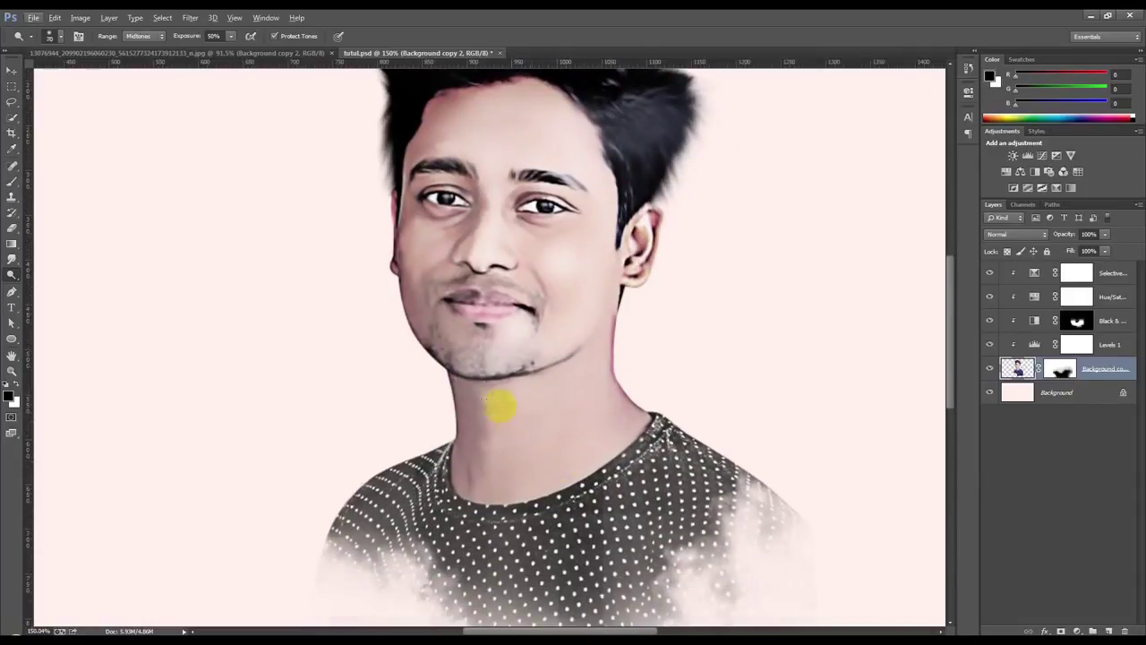
mouse_move(588, 366)
left_mouse_down()
mouse_move(525, 448)
mouse_move(467, 385)
left_mouse_up()
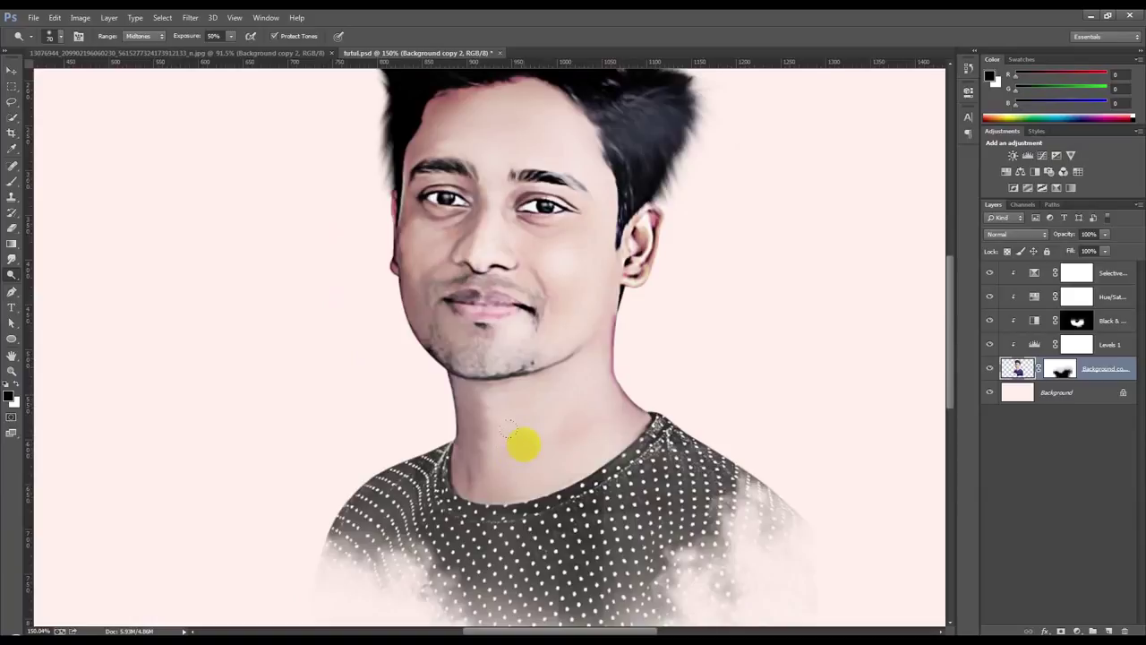
scroll(511, 430, "down", 2)
scroll(473, 296, "up", 3)
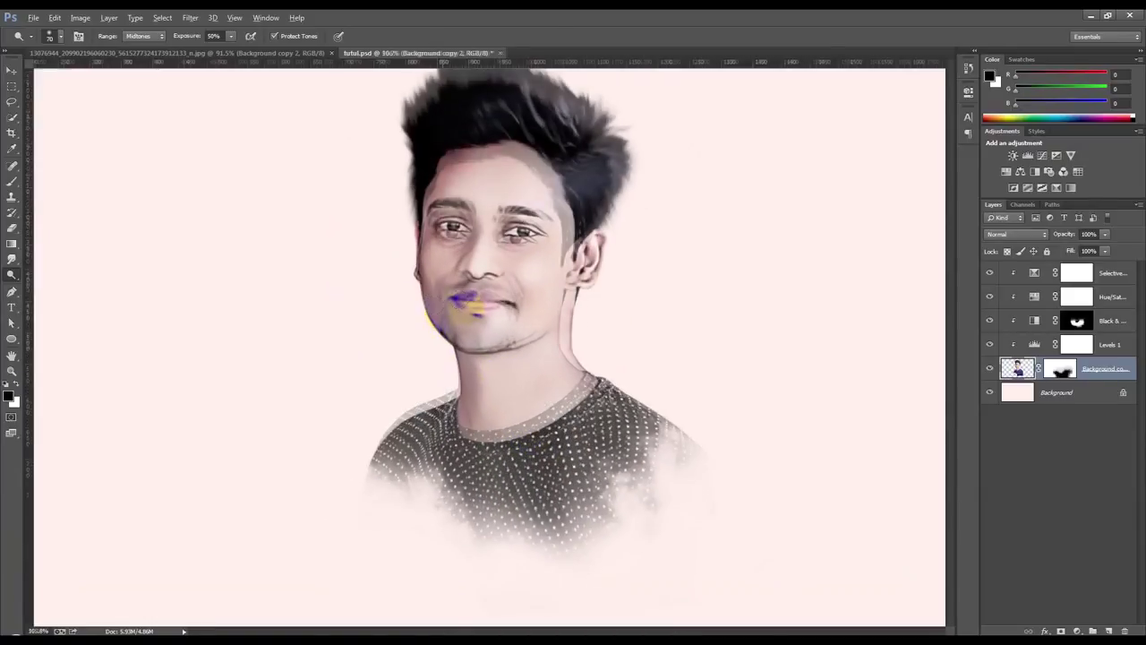
scroll(507, 319, "up", 1)
left_click(1060, 369)
Add a Hue/Saturation layer at +34 saturation above Selective Color, invert its mask to black, and clip it
left_click_drag(1060, 369, 1106, 333)
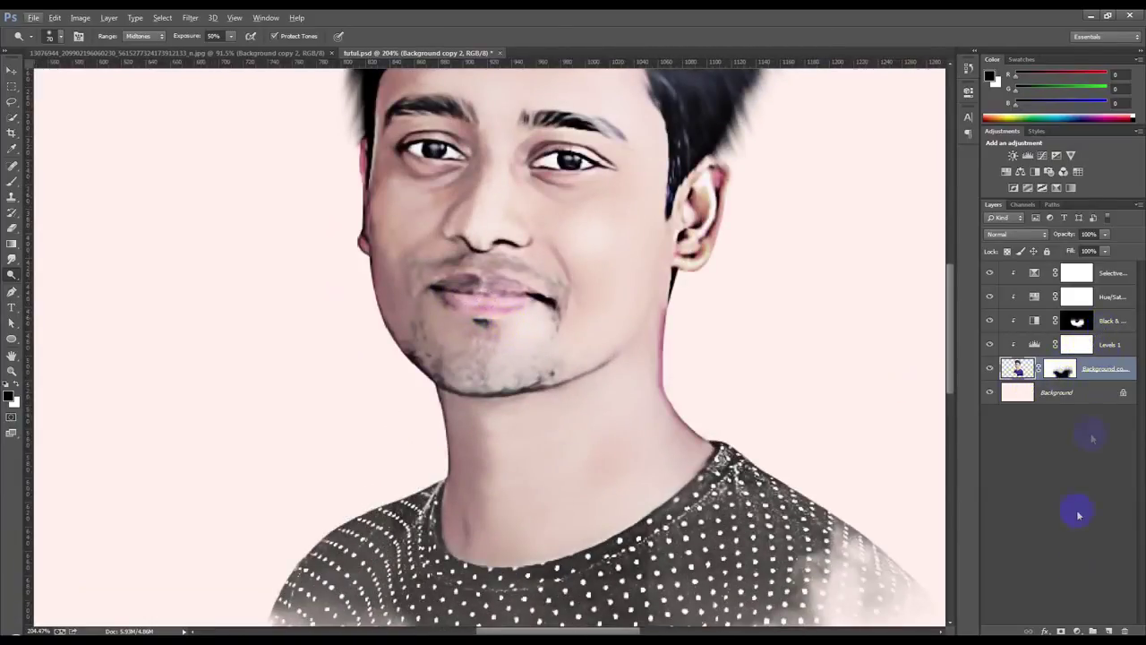
left_click(1117, 271)
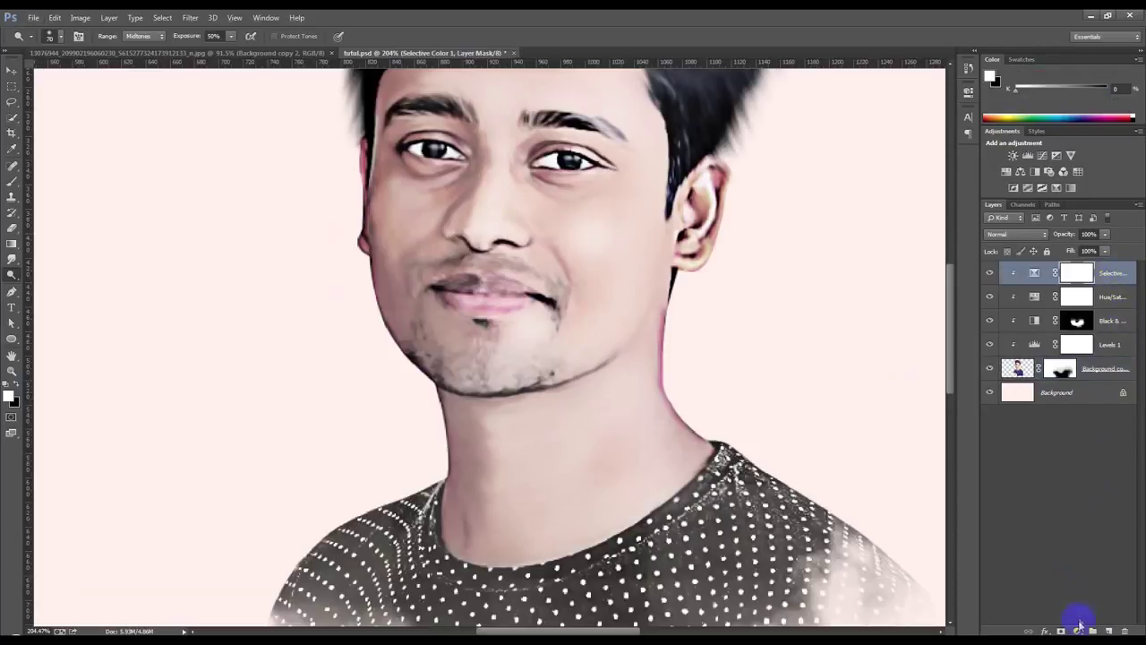
left_click(1078, 632)
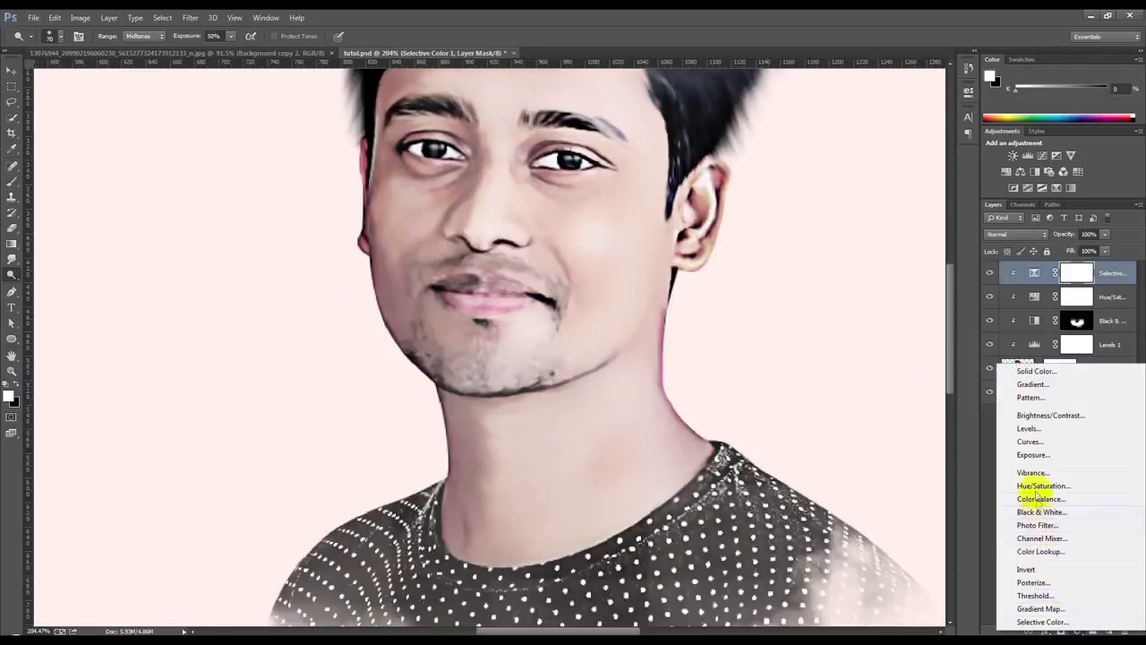
left_click(1039, 485)
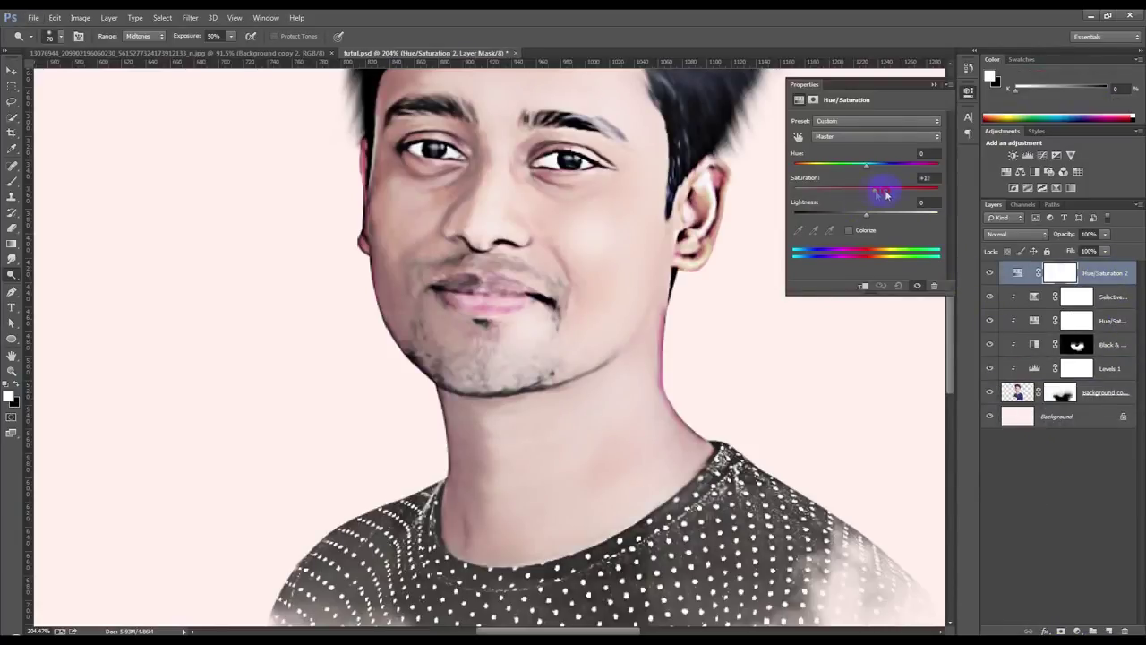
left_click(933, 84)
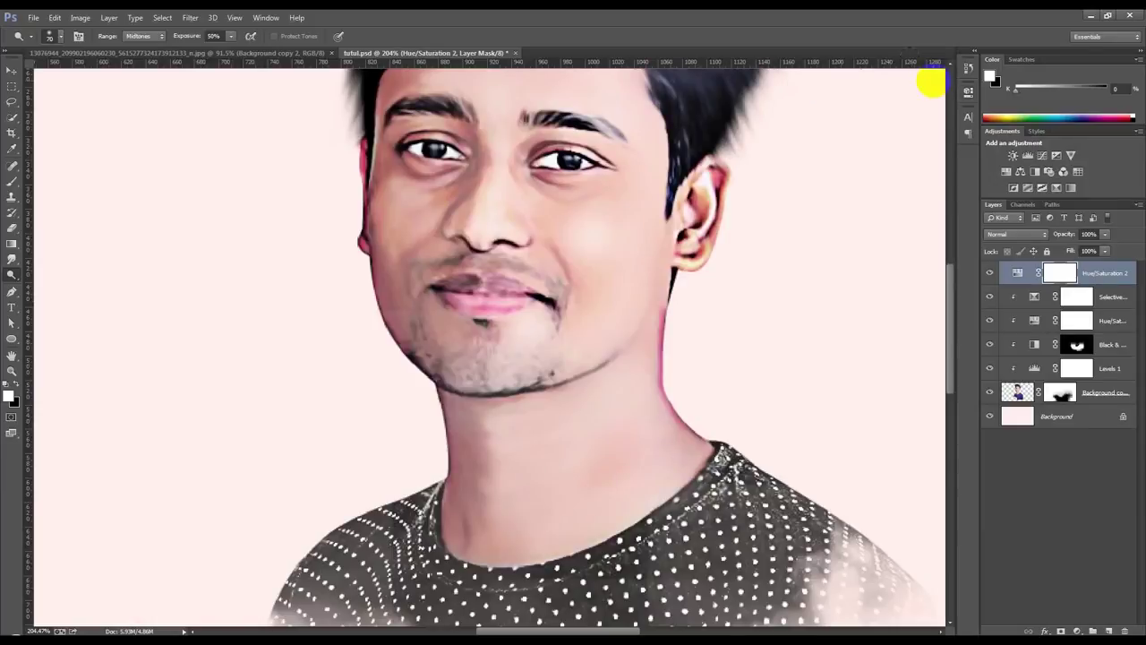
key("ctrl+i")
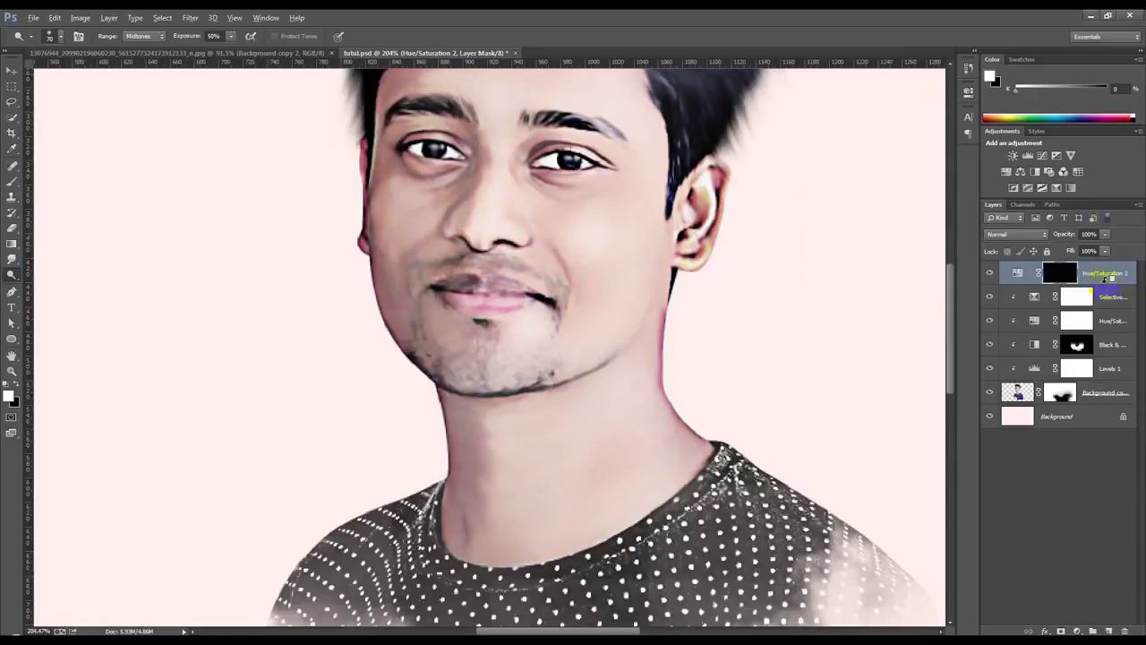
left_click(1105, 282, "alt")
left_click(1079, 346)
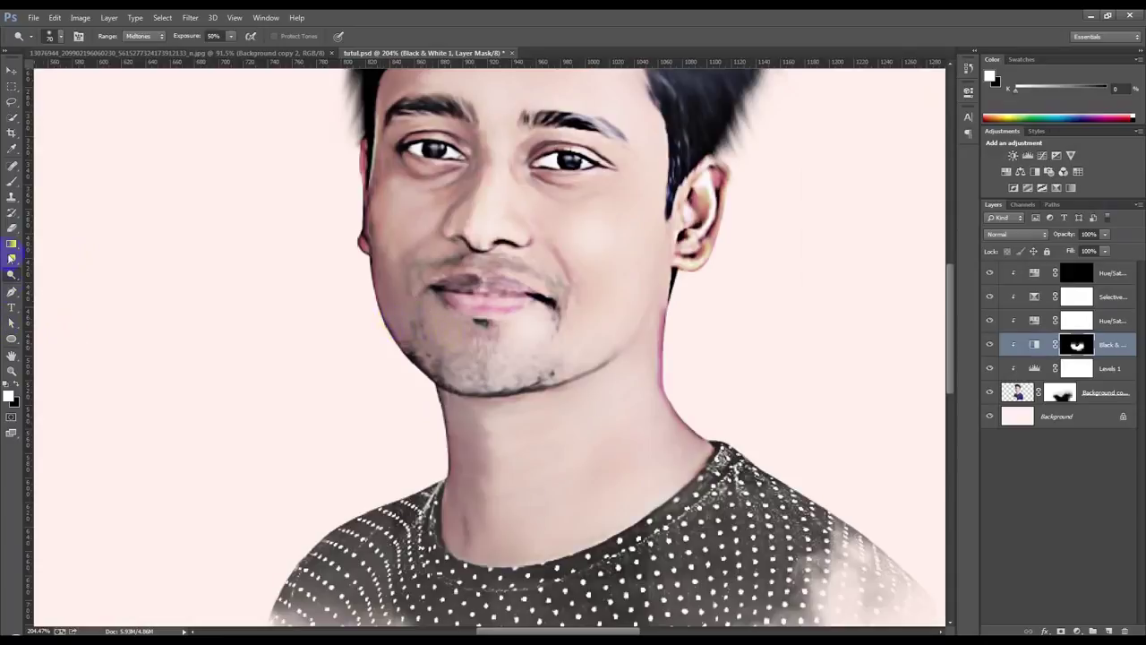
Pick the Brush tool, adjust its size and hardness, and target the Hue/Saturation 2 mask
left_click(12, 182)
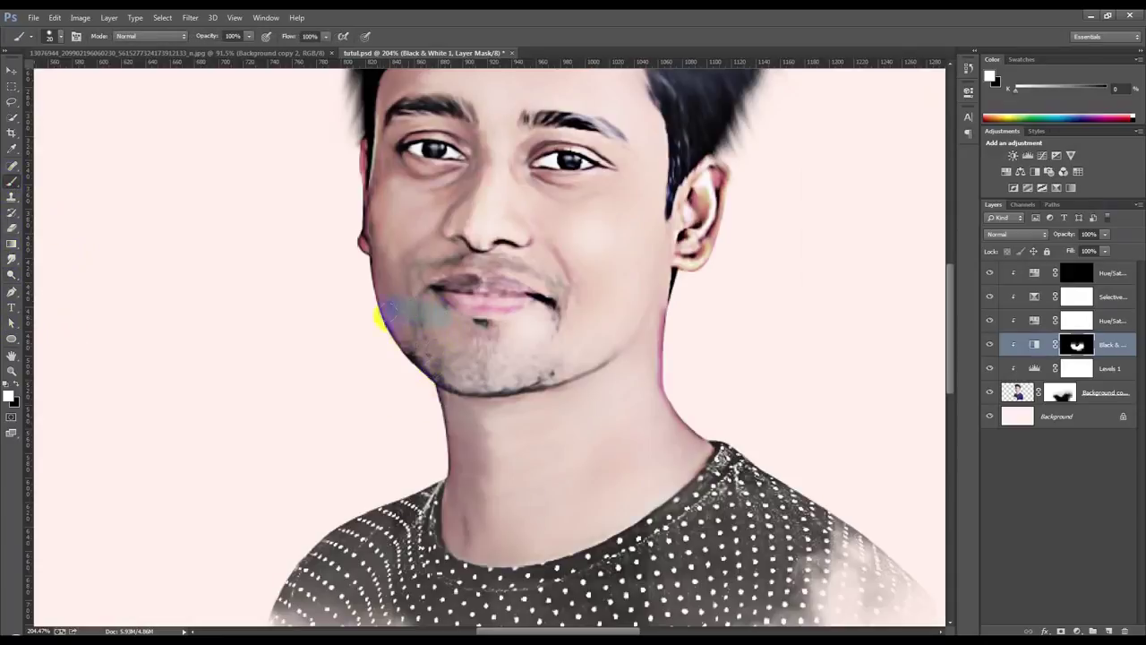
right_click(269, 323)
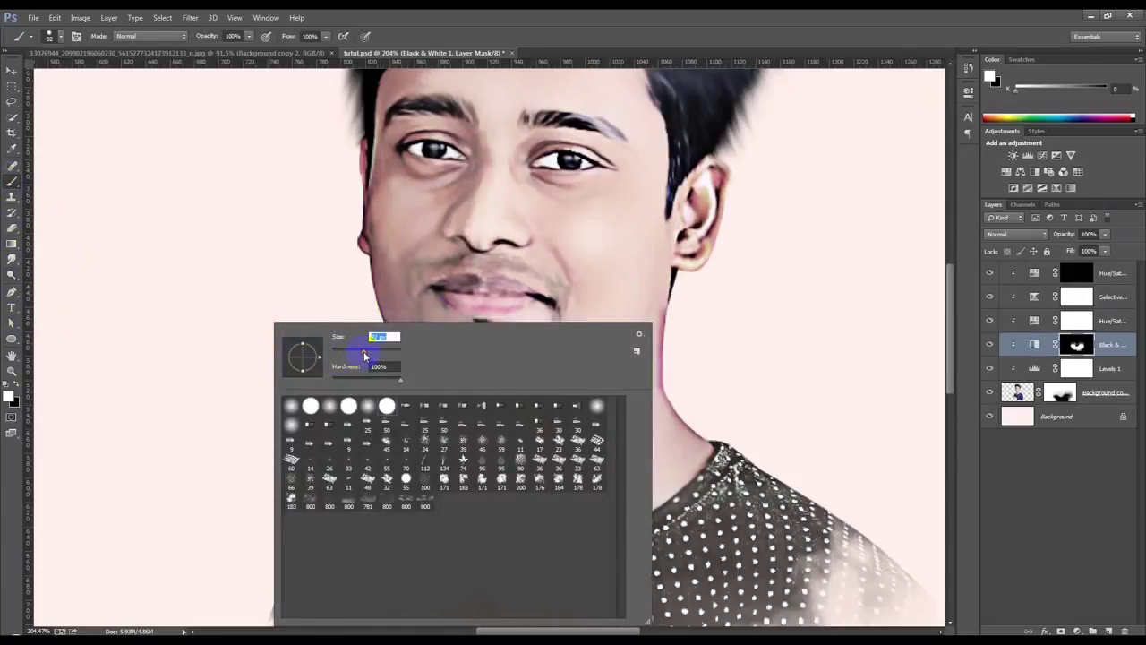
left_click(197, 336)
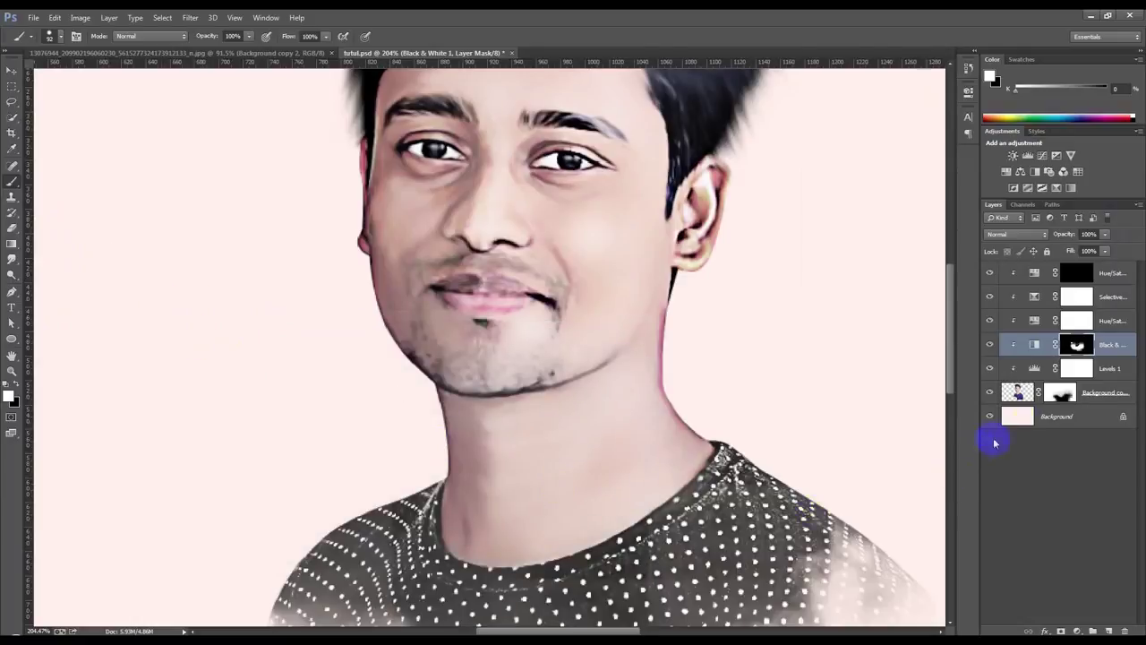
left_click(1060, 395)
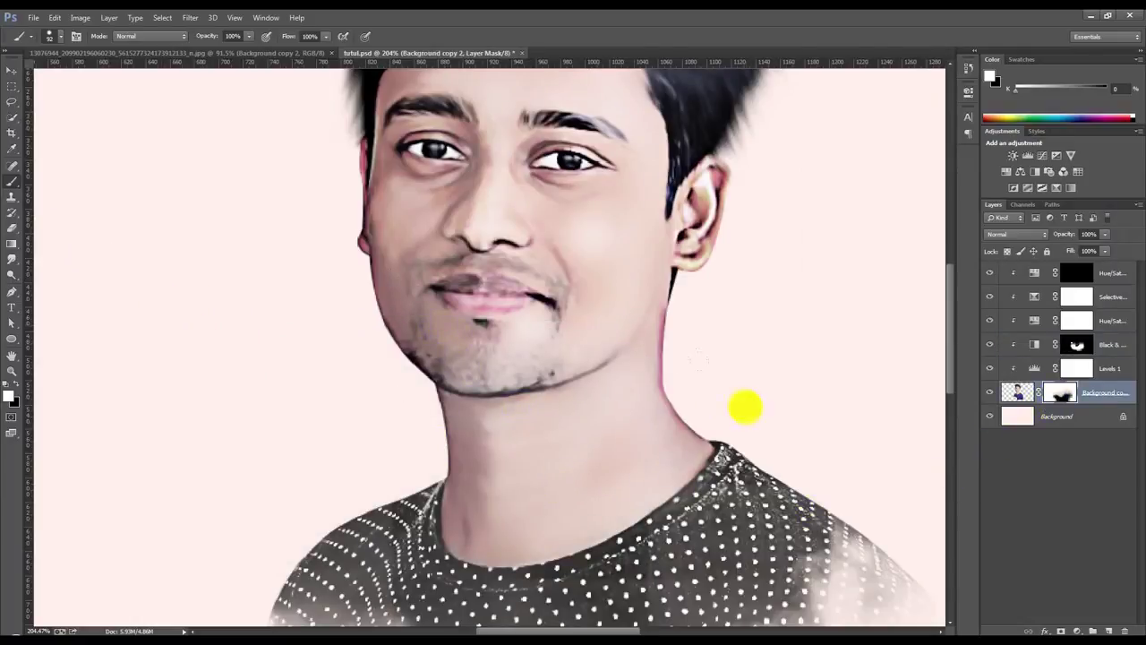
left_click(1077, 272)
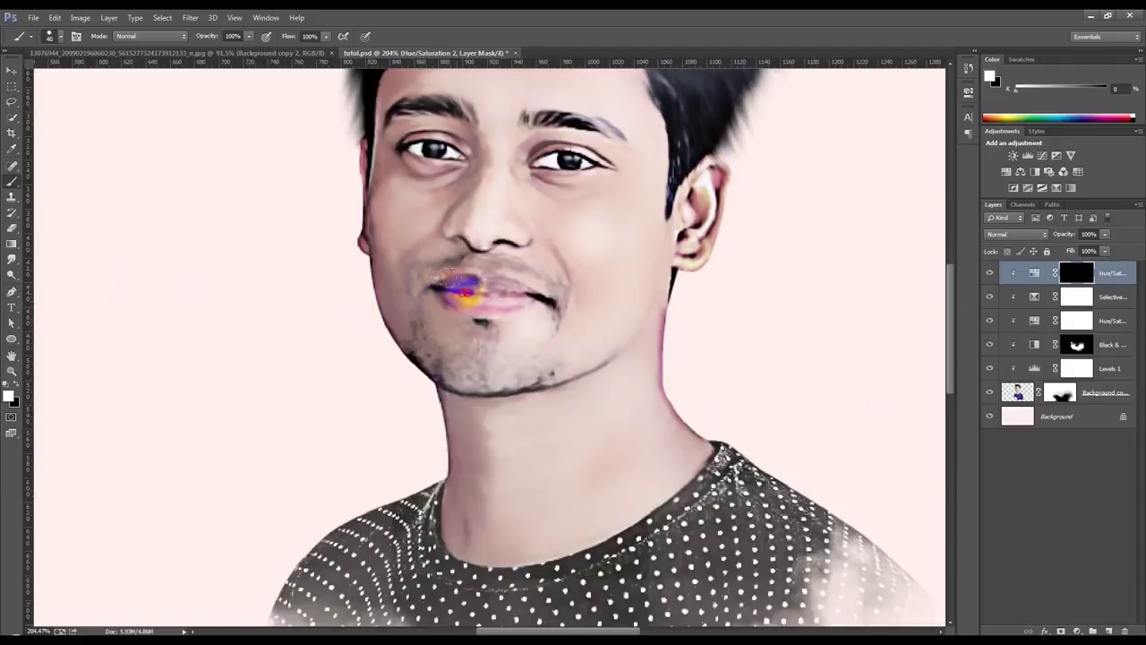
right_click(574, 295)
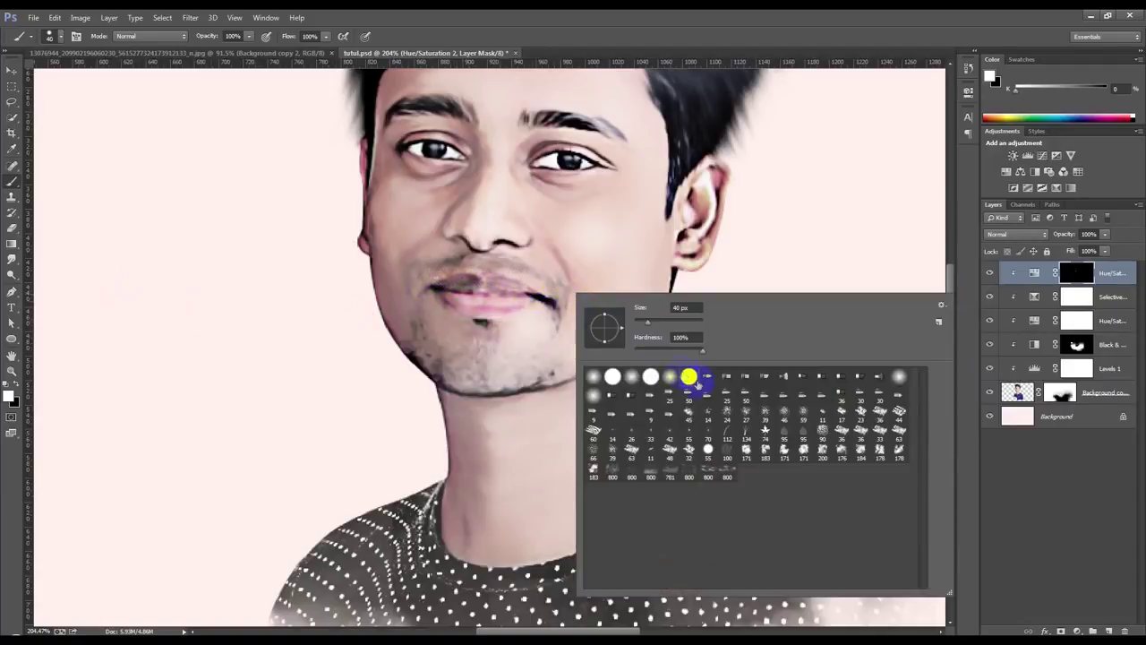
left_click(673, 55)
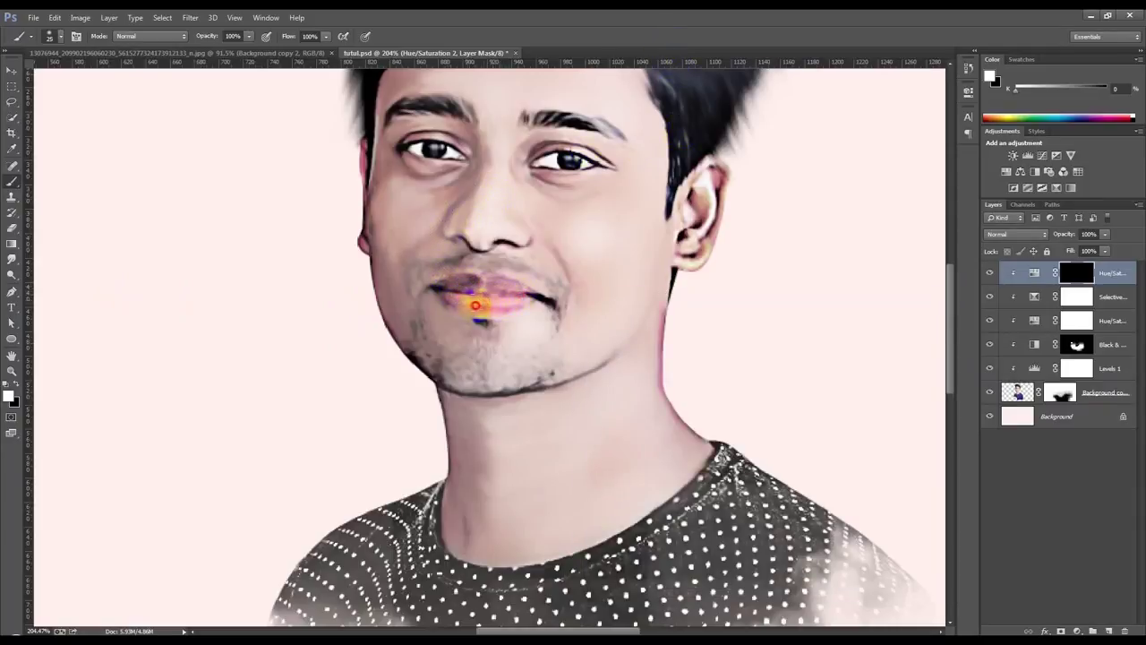
Set the Hue/Saturation 2 layer opacity to 80%
scroll(514, 300, "down", 5)
scroll(515, 357, "up", 1)
scroll(515, 357, "up", 2)
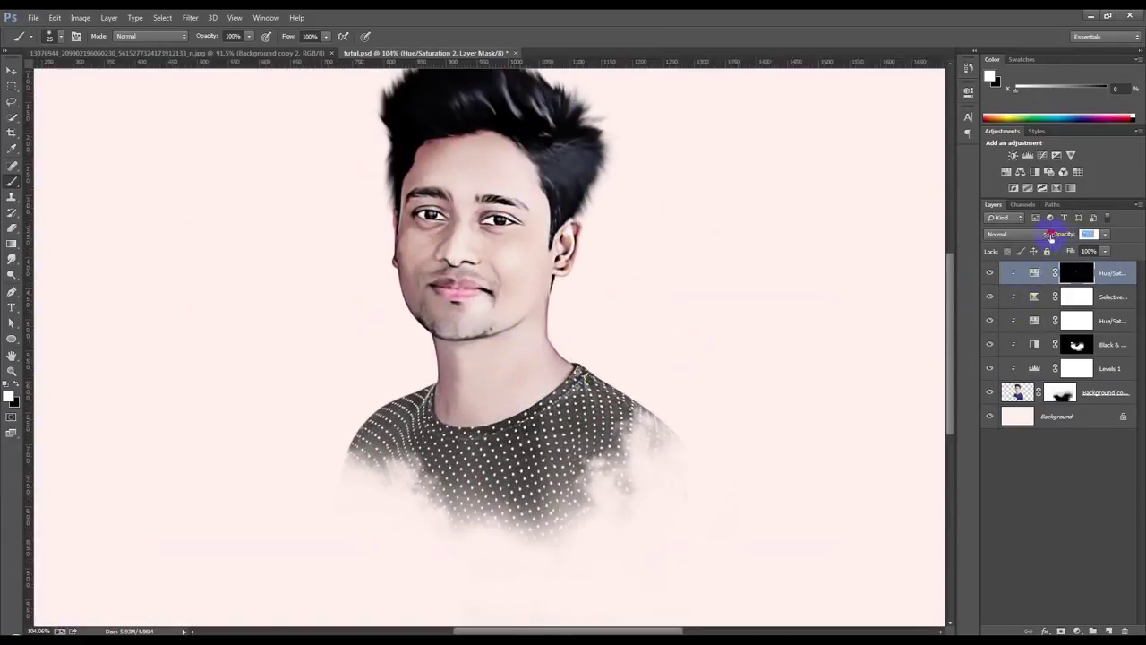
type("80")
left_click(11, 70)
scroll(592, 448, "down", 2)
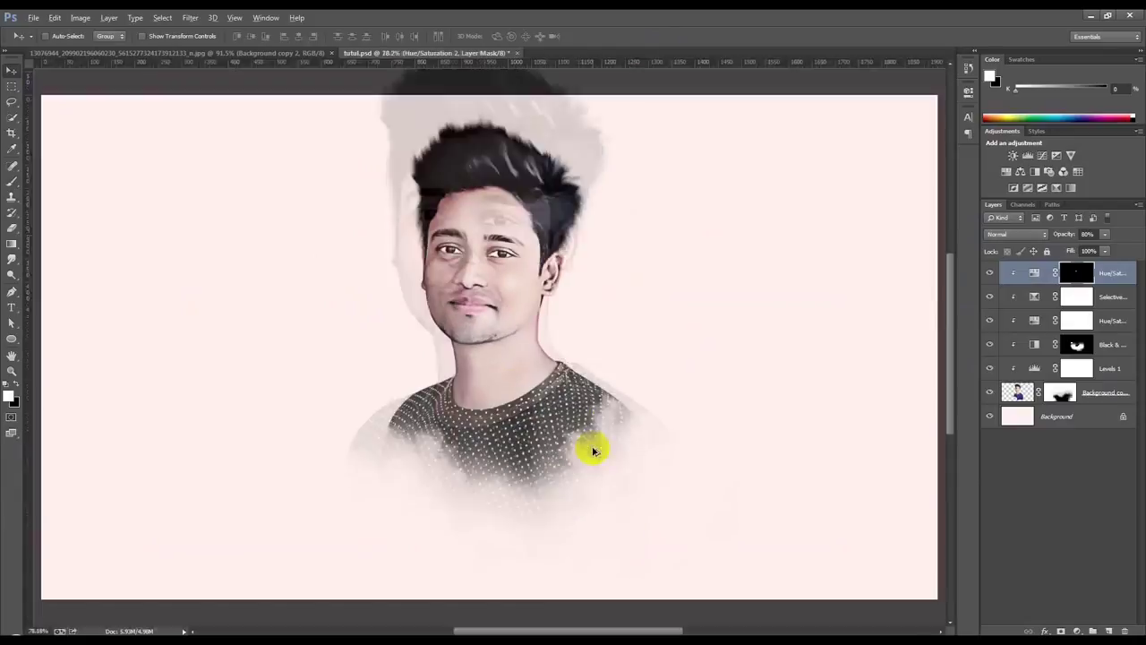
Lift the Background layer's midtones with Curves, moving input 114 to output 149
left_click(1026, 419)
key("ctrl+m")
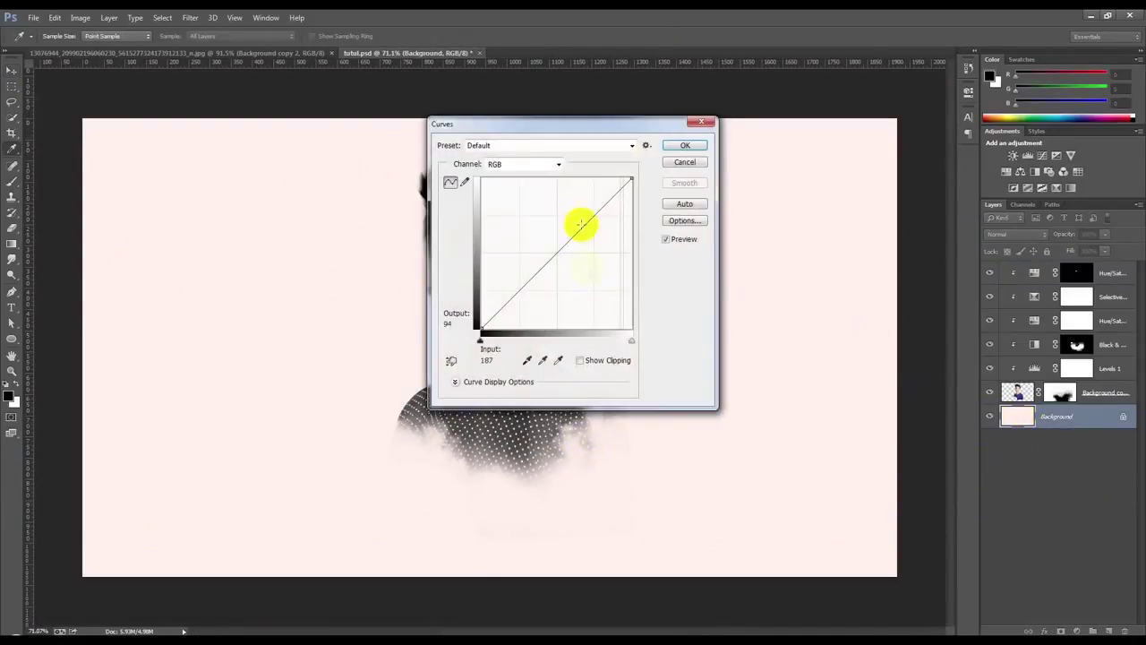
left_click_drag(608, 134, 912, 186)
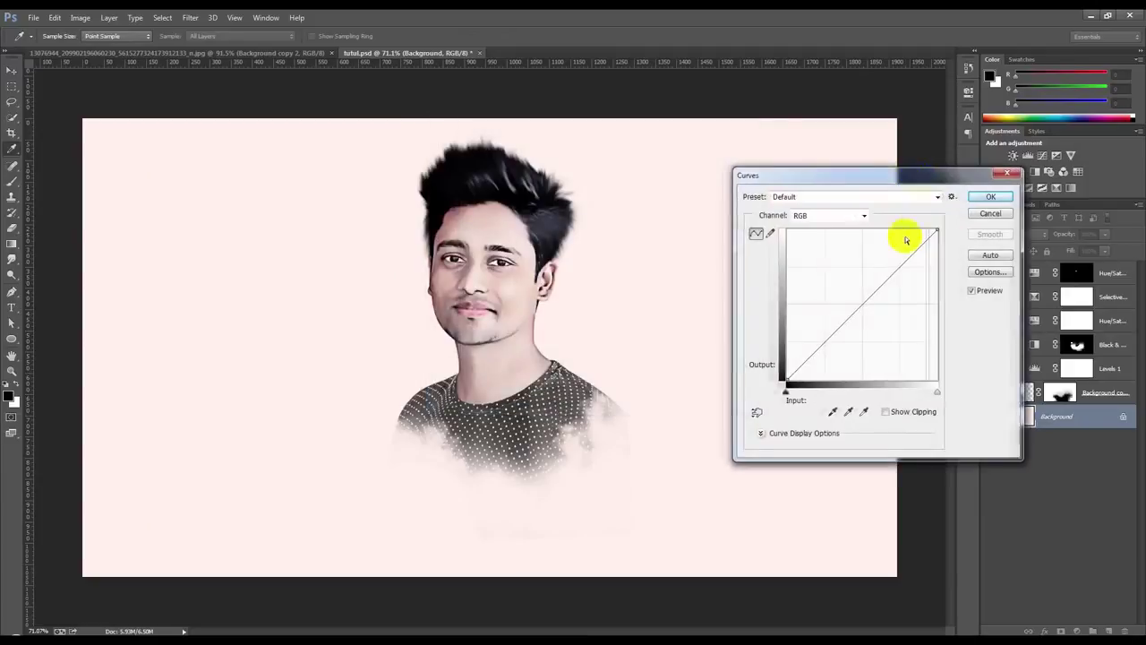
left_click_drag(863, 304, 855, 291)
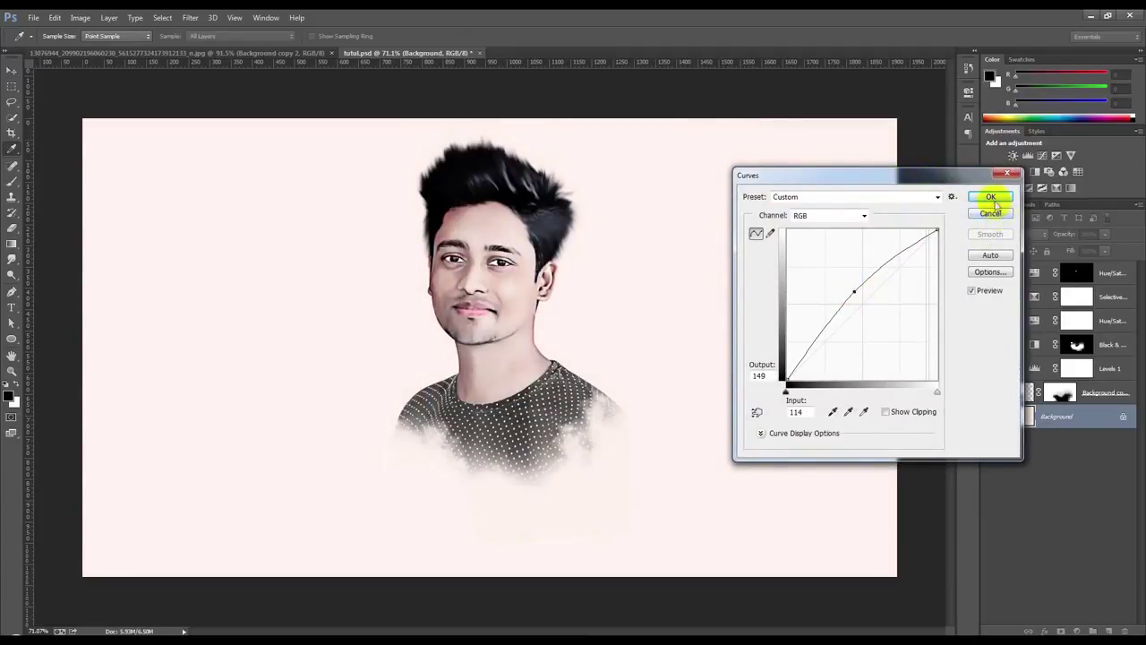
left_click(991, 196)
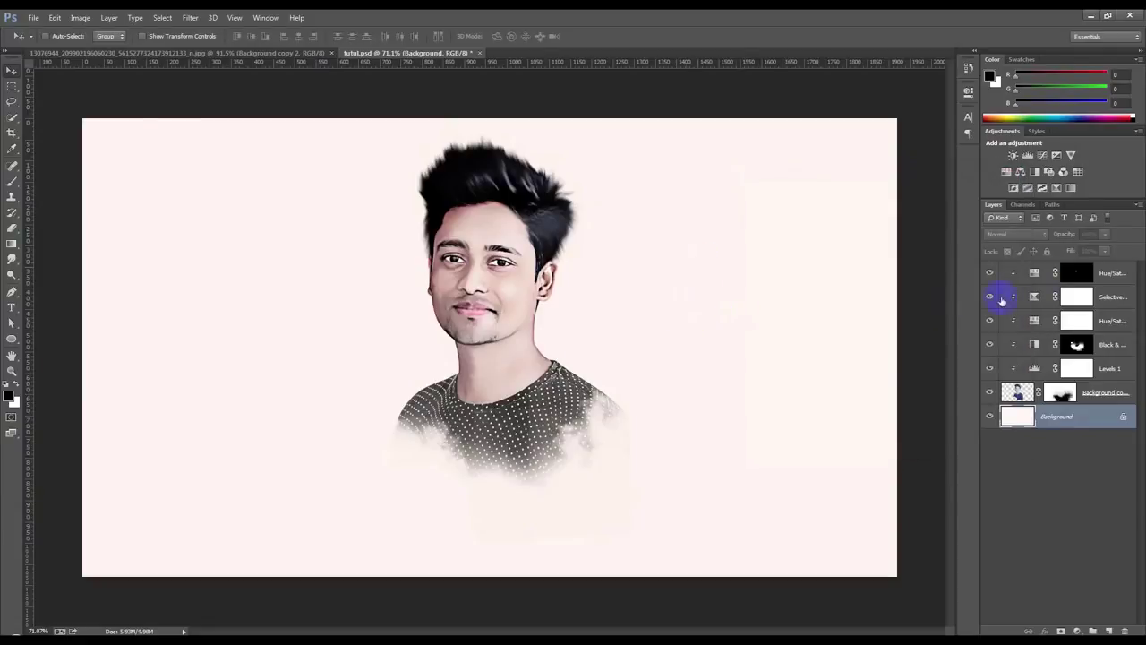
left_click(1018, 392)
Switch to the Dodge tool and lighten the chin, upper lip, moustache and jawline
scroll(124, 283, "up", 2)
scroll(75, 278, "up", 2)
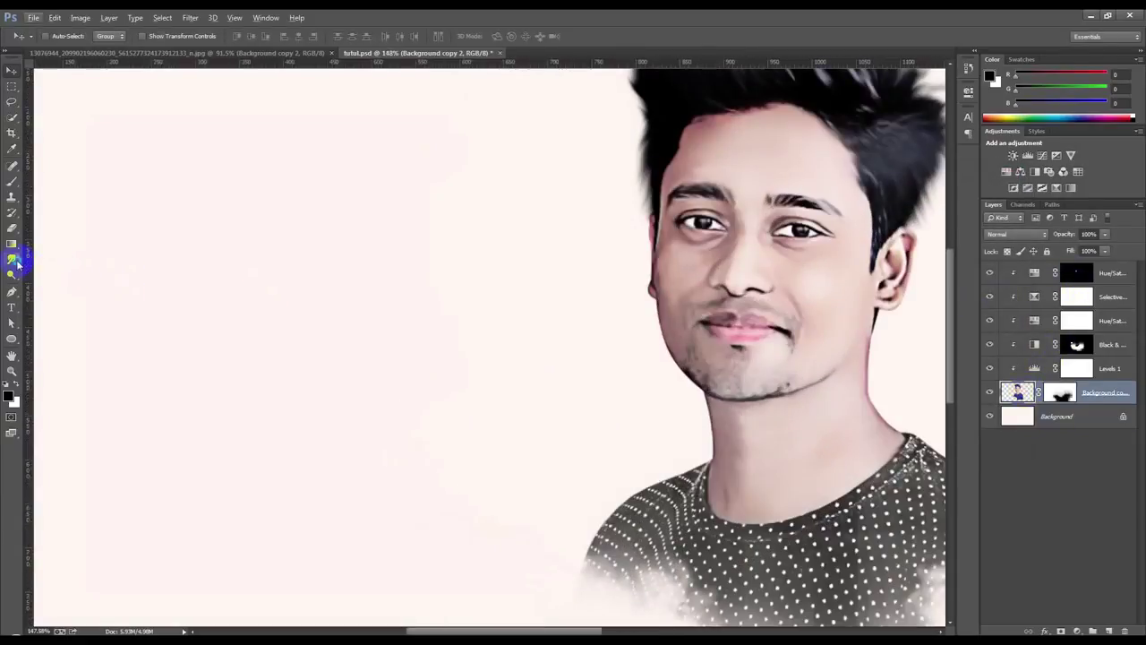
left_click(12, 258)
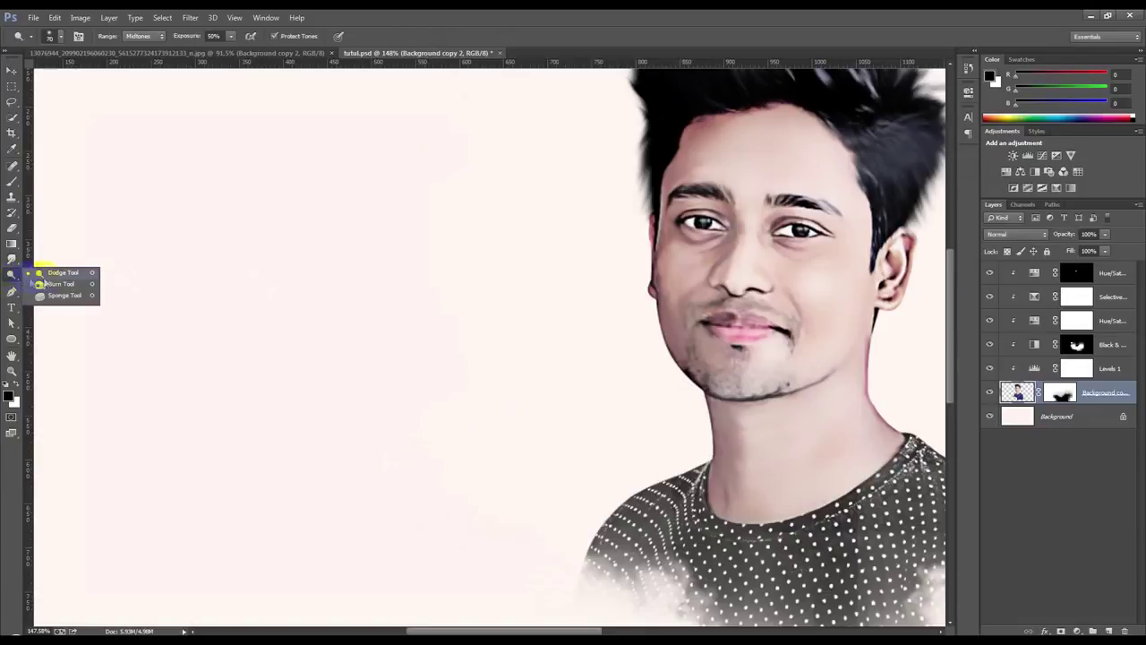
left_click(12, 275)
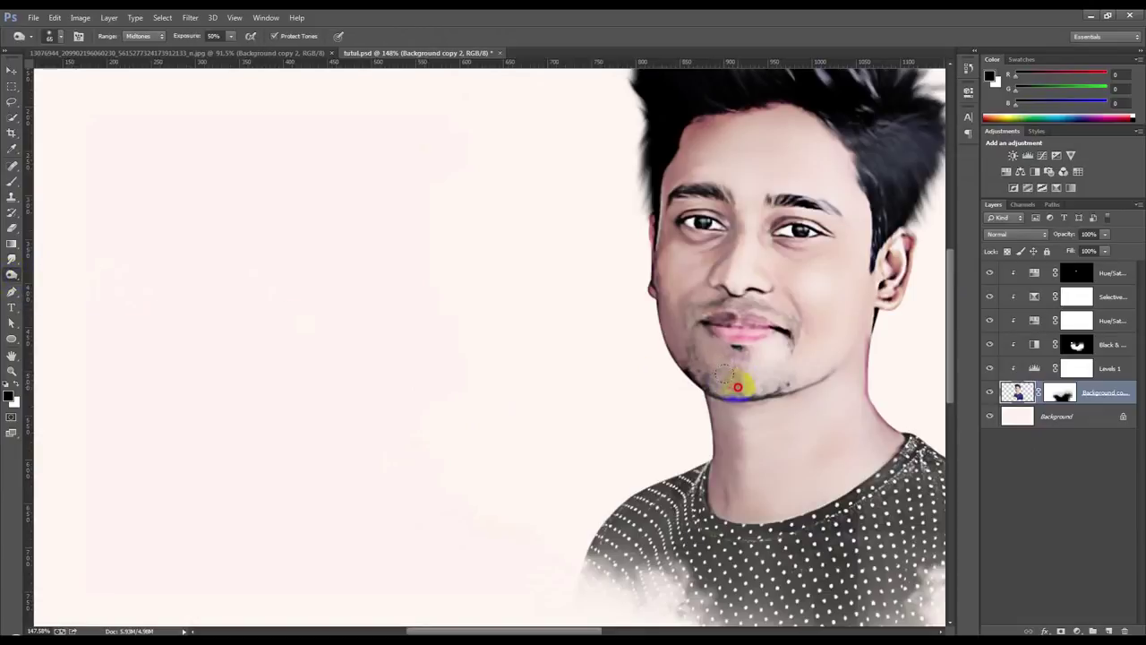
left_click_drag(736, 385, 698, 378)
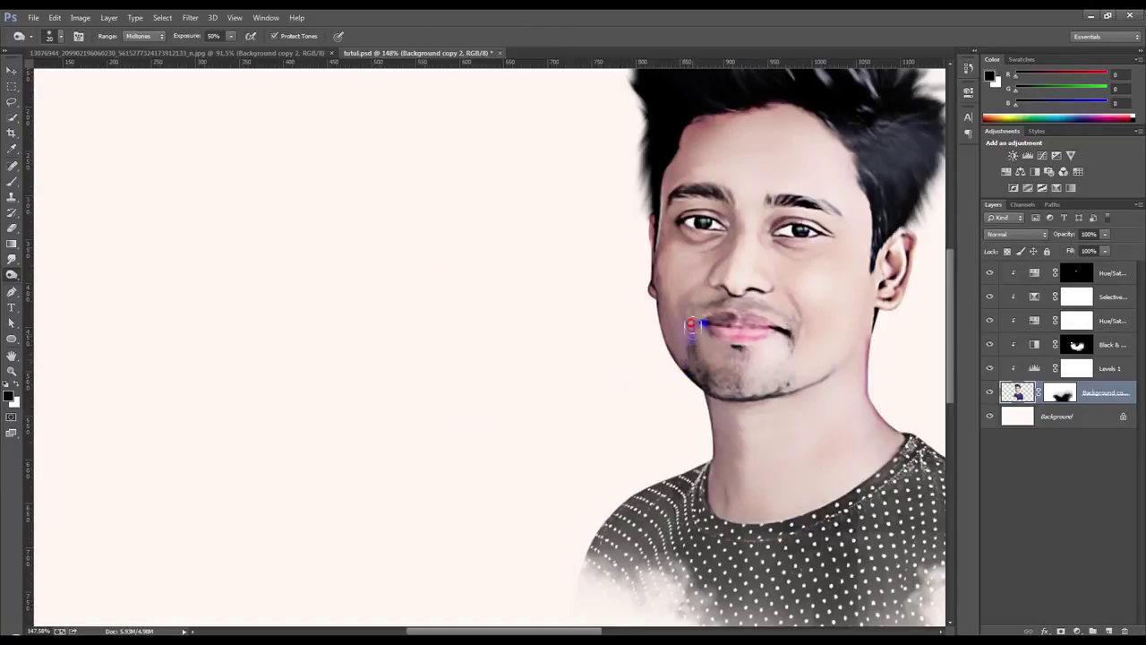
left_click_drag(709, 309, 757, 305)
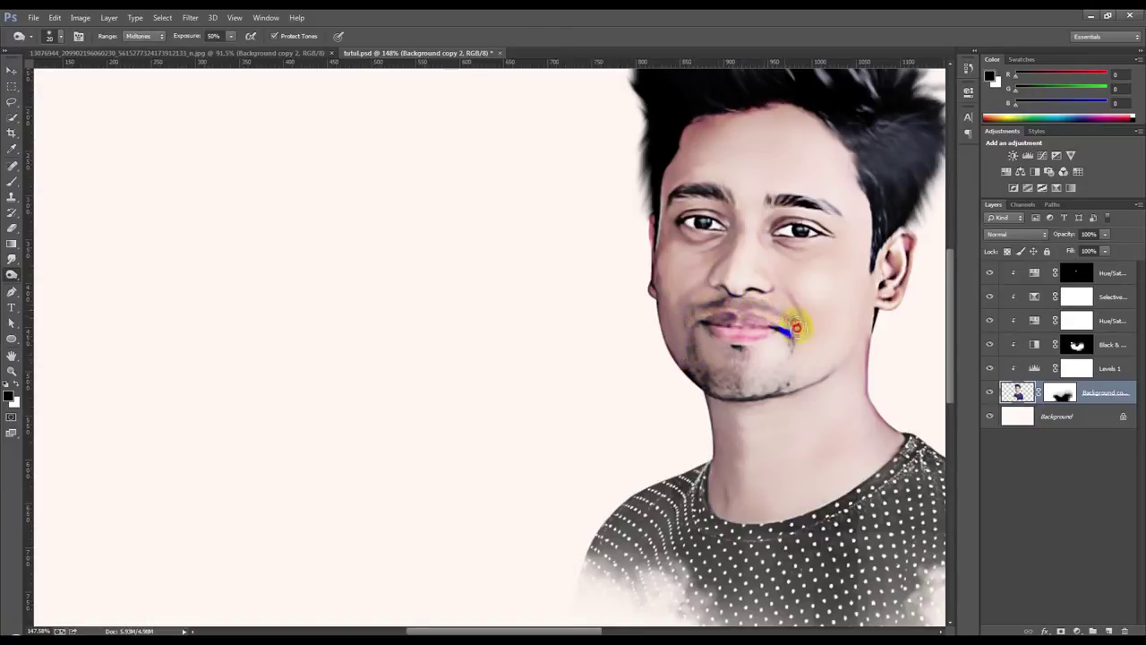
left_click_drag(797, 328, 800, 392)
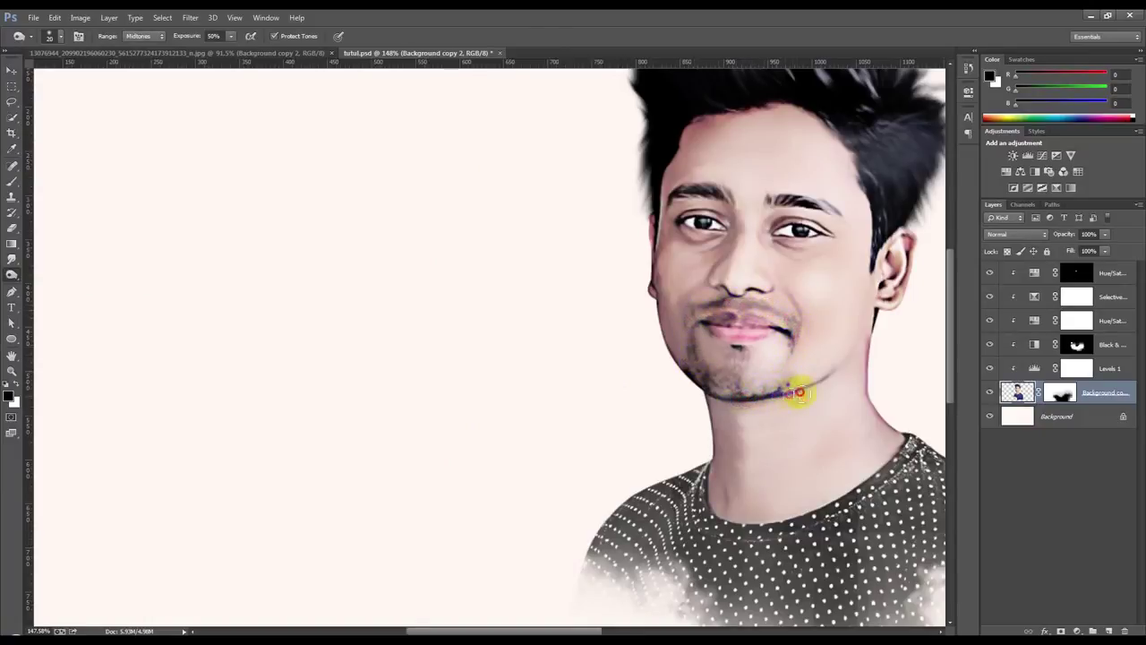
Dodge the eyebrows toward the temple and enlarge the brush to 40 px
scroll(851, 297, "up", 2)
mouse_move(831, 253)
left_mouse_down()
mouse_move(801, 231)
mouse_move(704, 237)
mouse_move(661, 243)
mouse_move(652, 273)
left_mouse_up()
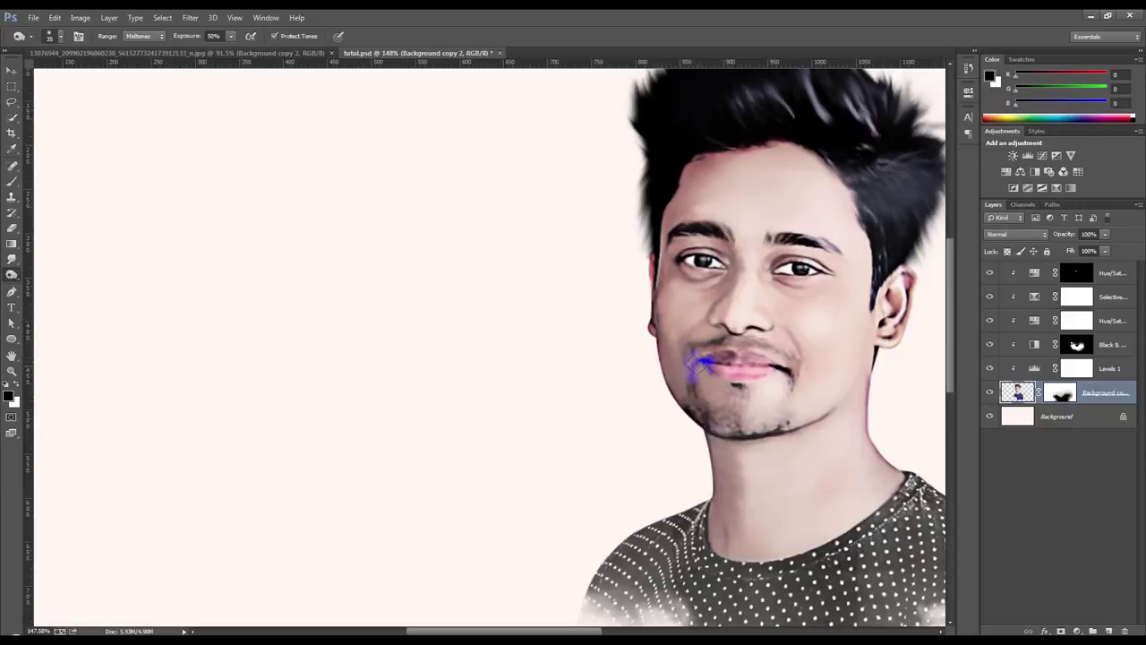
scroll(760, 414, "down", 3)
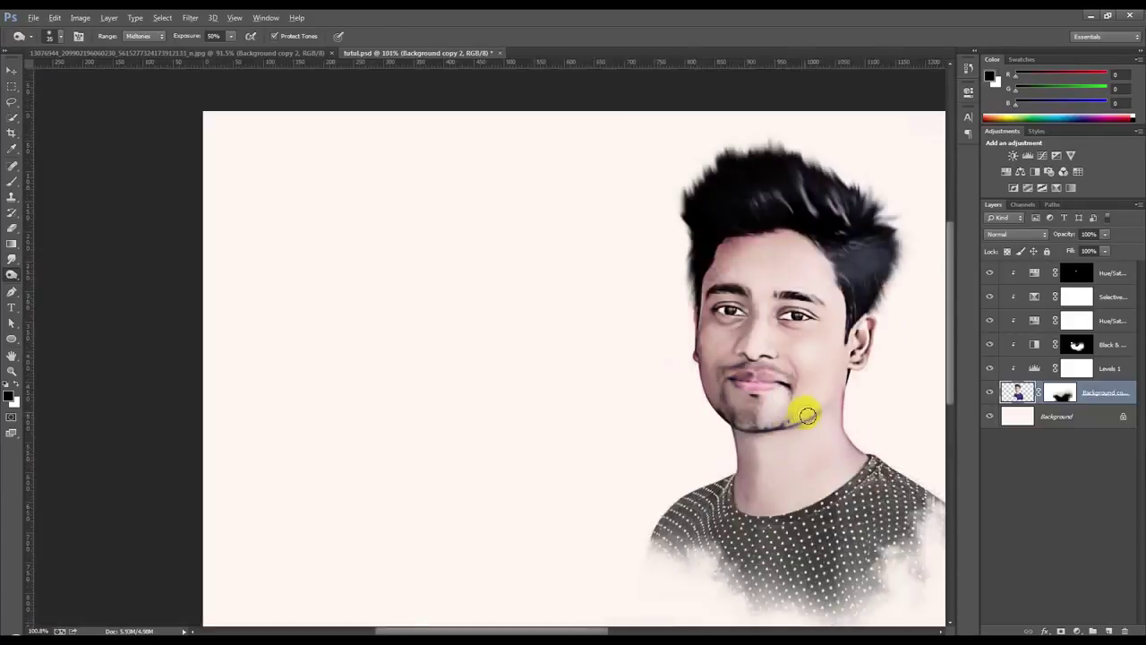
scroll(800, 410, "down", 1)
scroll(583, 364, "up", 1)
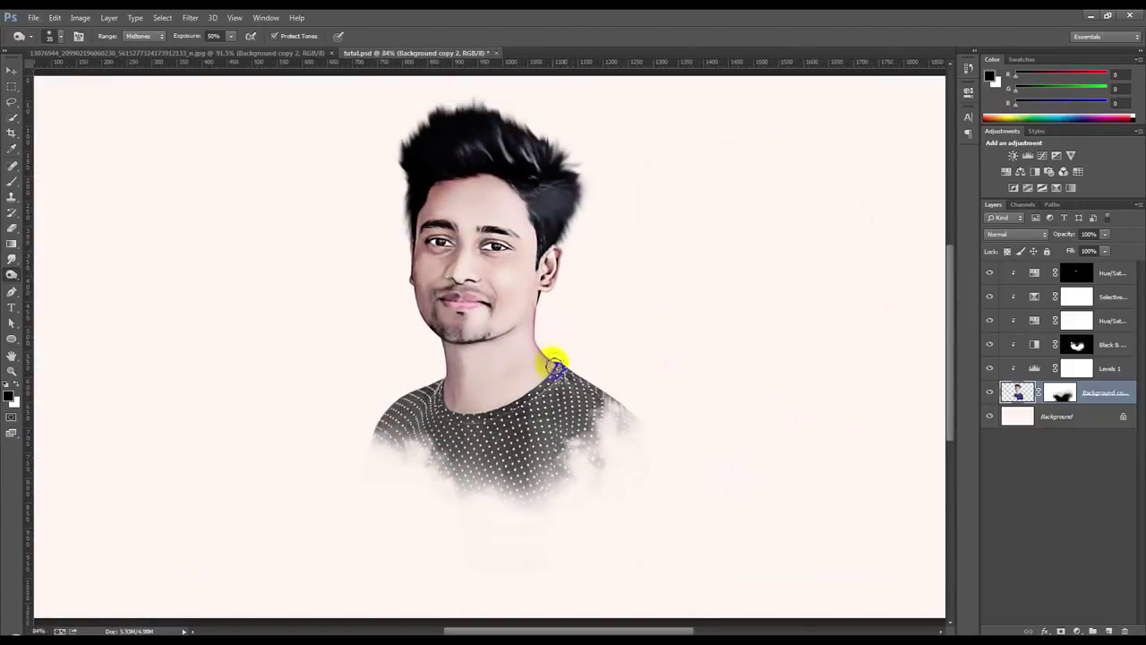
scroll(581, 367, "down", 1)
scroll(591, 361, "up", 2)
key("bracketright")
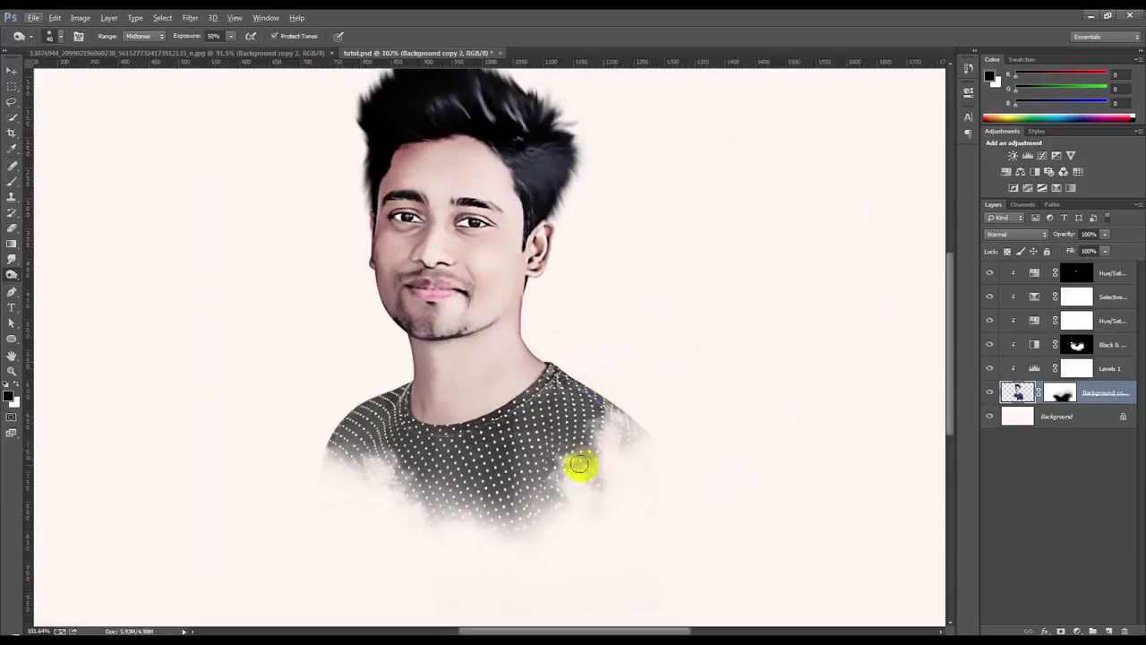
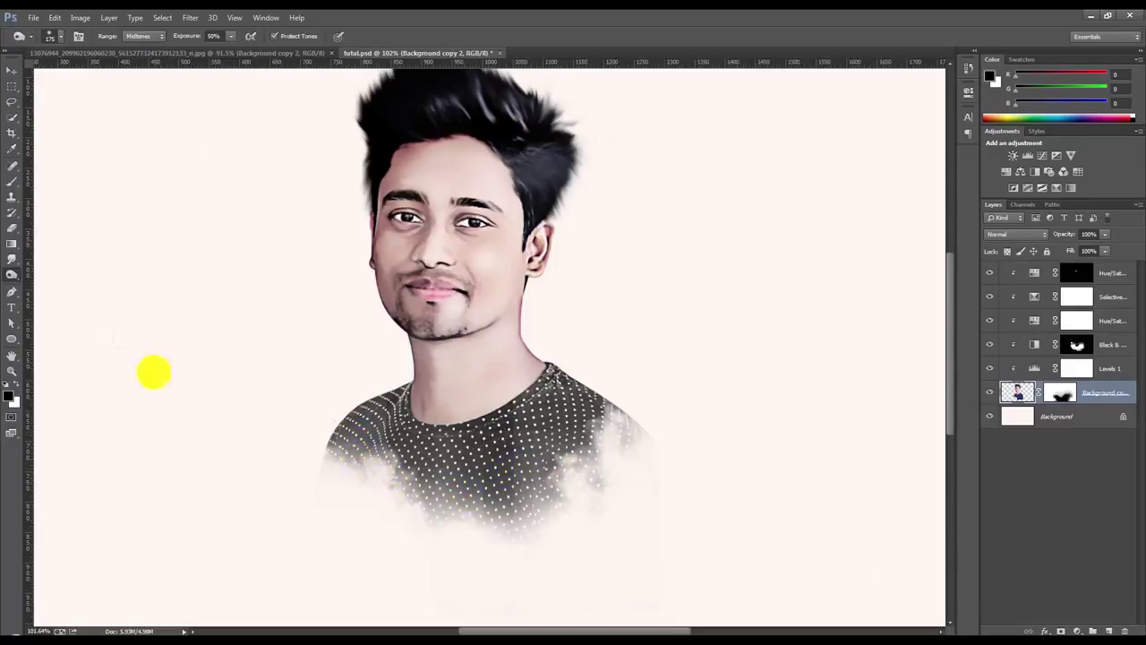
With a 250 px white brush on the portrait's mask, reveal the dotted shirt along the collar and neckline
left_click(11, 184)
left_click(1059, 392)
key("x")
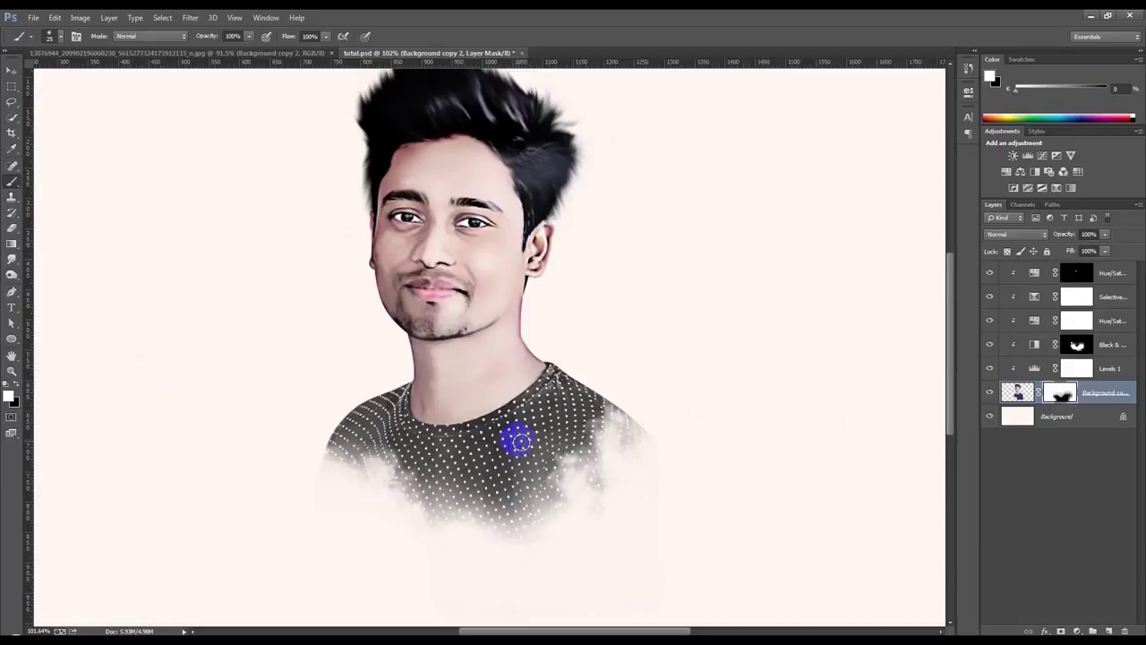
key("bracketright")
key("bracketright")
key("bracketright")
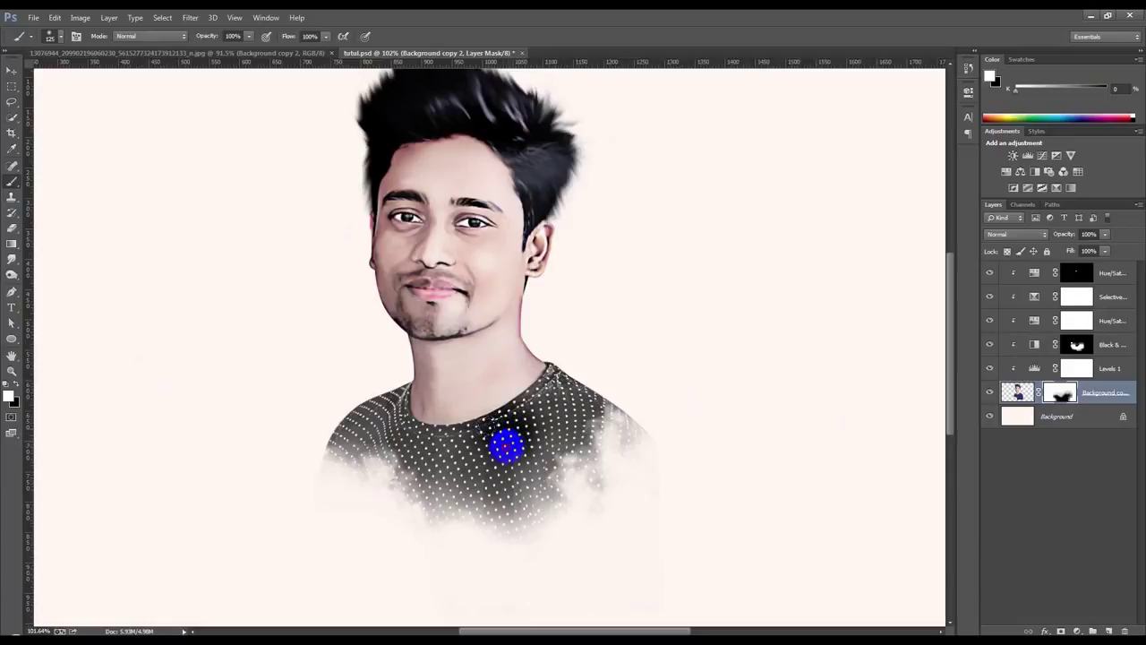
key("bracketright")
key("bracketright")
left_click_drag(383, 384, 403, 378)
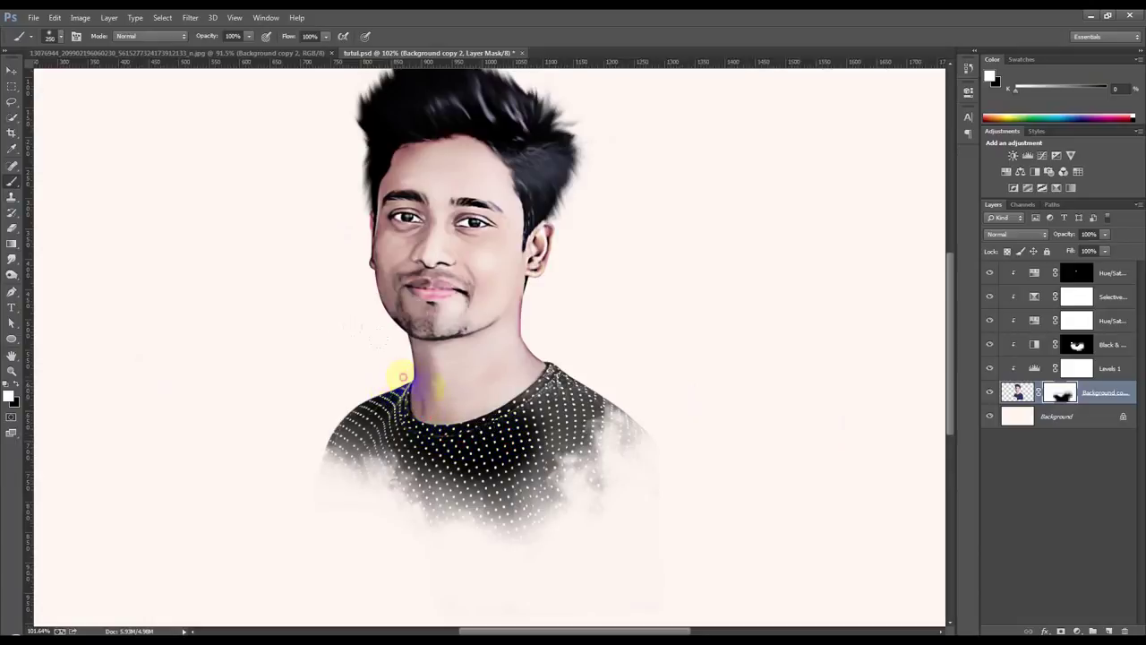
mouse_move(533, 386)
left_mouse_down()
mouse_move(524, 410)
mouse_move(563, 371)
mouse_move(610, 363)
left_mouse_up()
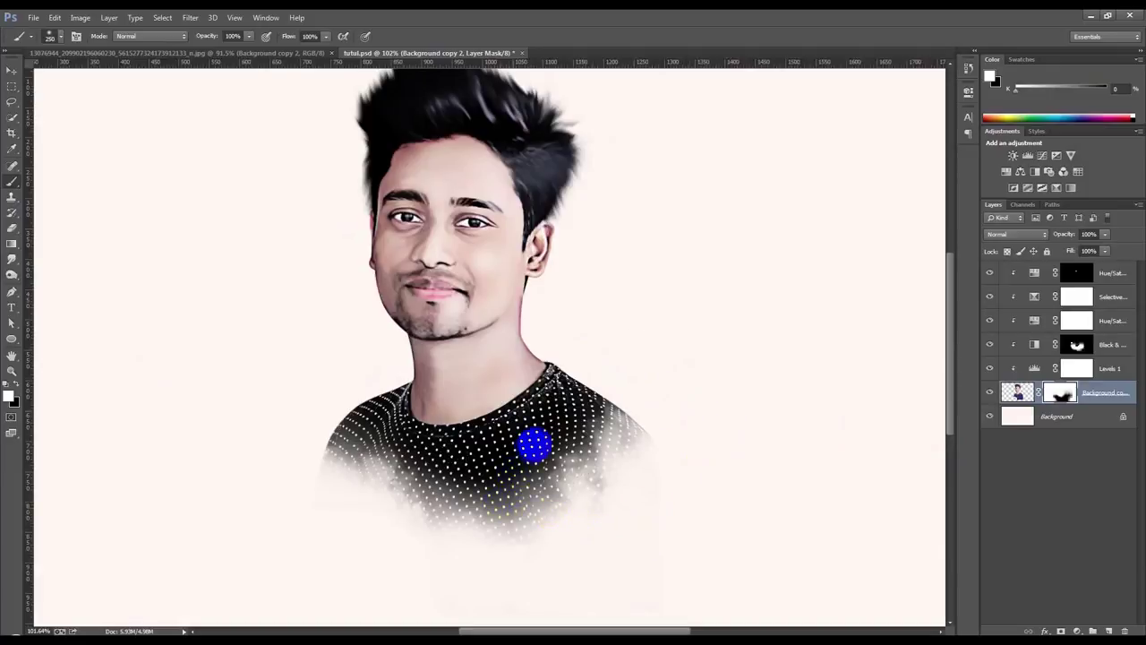
left_click_drag(532, 445, 528, 424)
Switch to a smaller soft brush and paint more shirt back, softening its lower edge
right_click(659, 385)
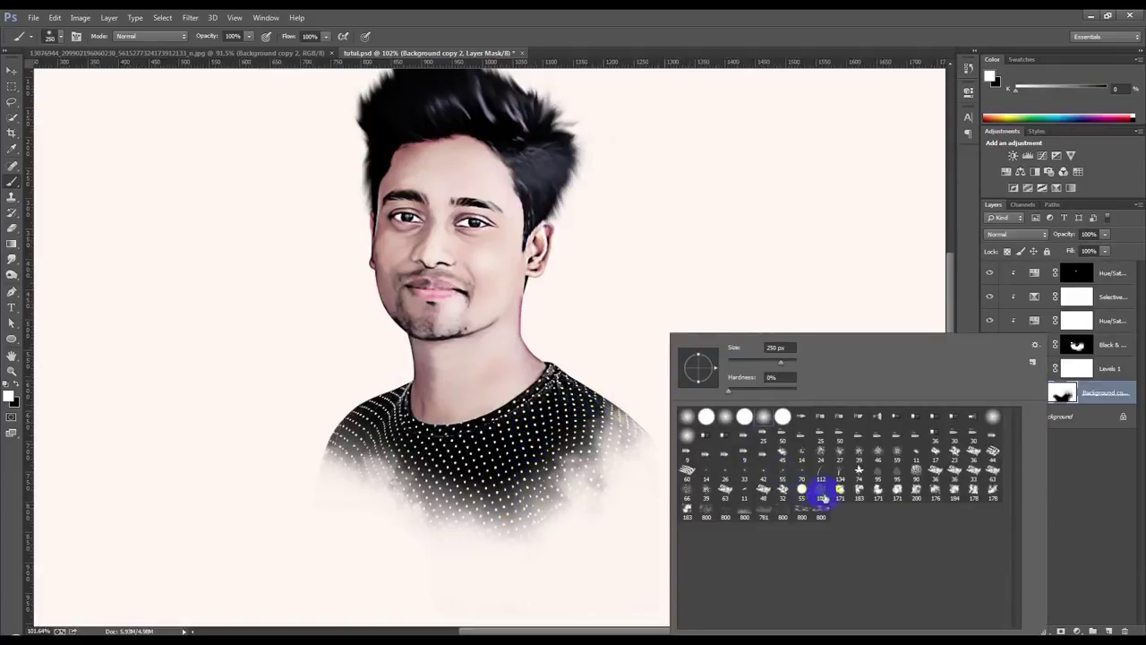
left_click(878, 489)
mouse_move(573, 415)
left_mouse_down()
mouse_move(400, 445)
mouse_move(458, 466)
left_mouse_up()
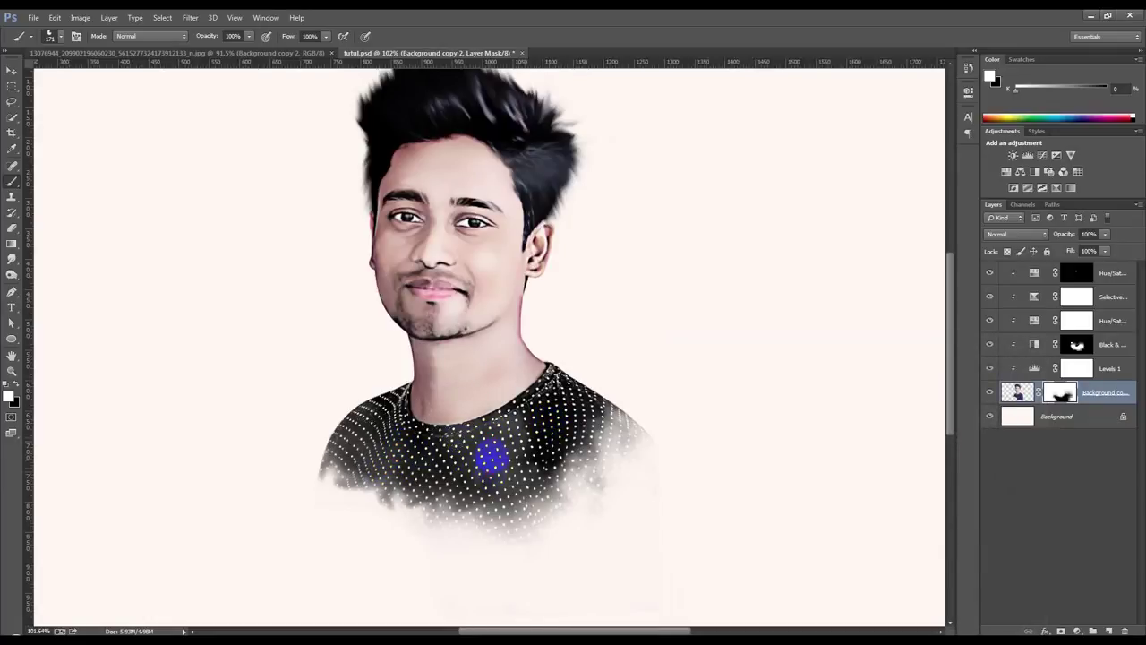
left_click_drag(457, 465, 421, 444)
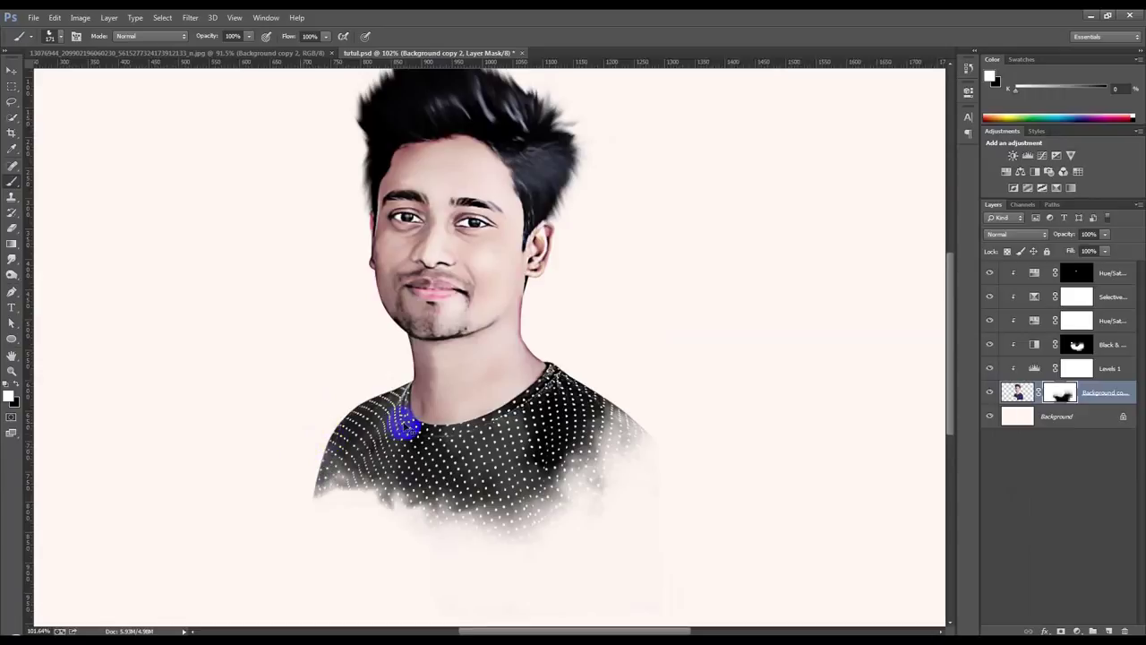
scroll(439, 457, "down", 2)
scroll(412, 474, "down", 1)
scroll(409, 474, "up", 2)
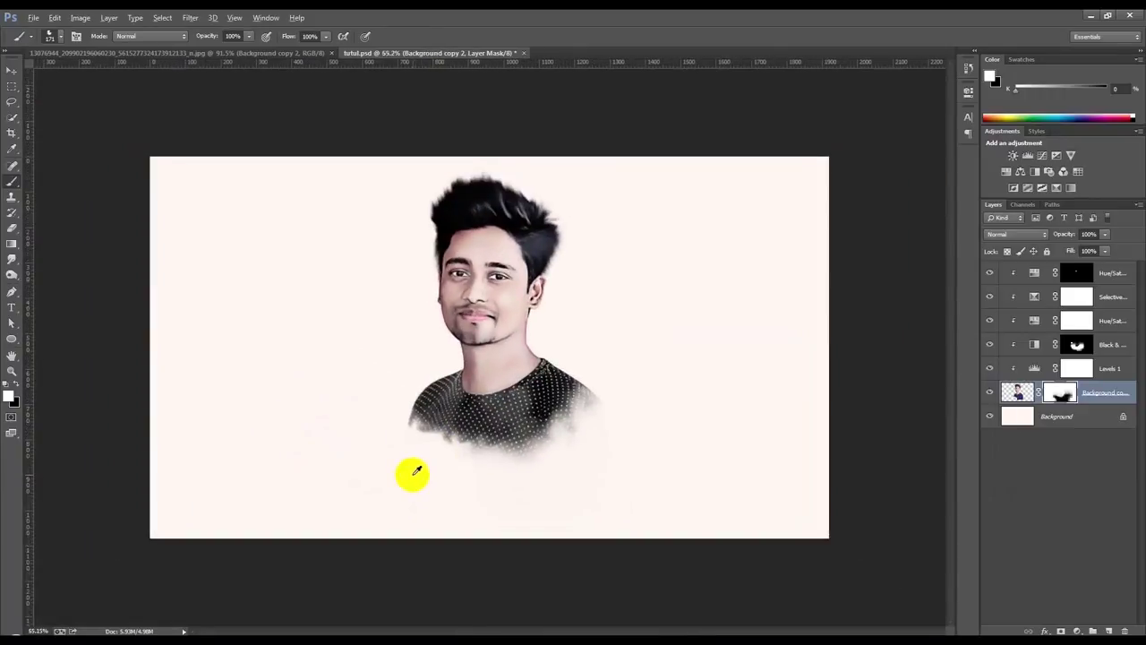
scroll(409, 474, "up", 2)
scroll(634, 491, "up", 1)
left_click_drag(618, 446, 620, 519)
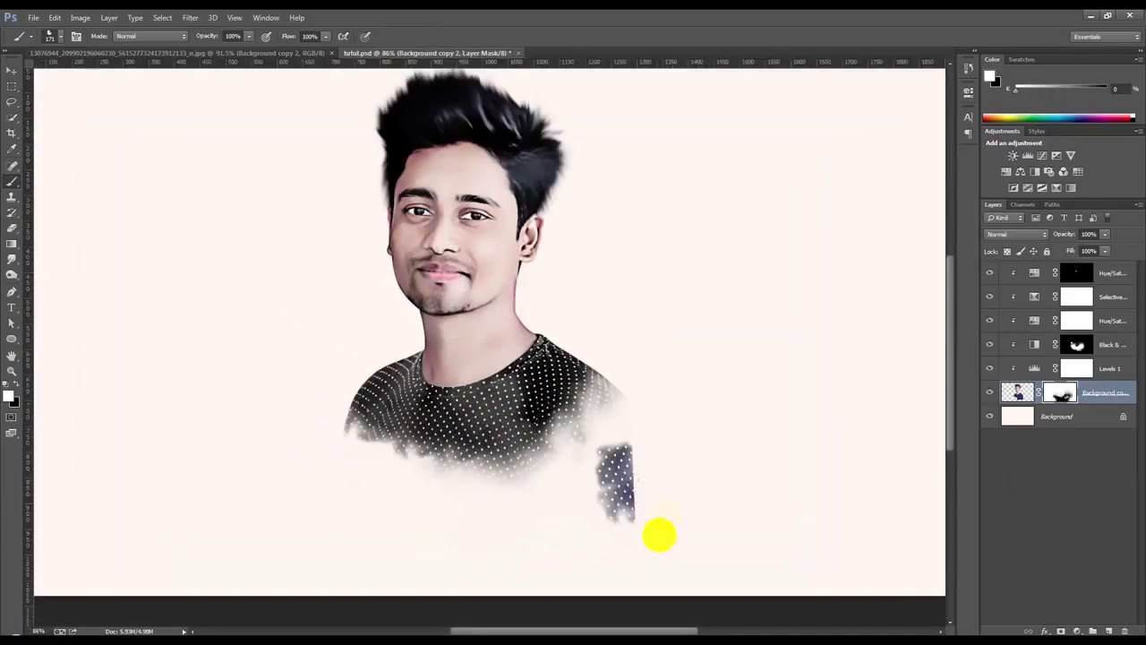
Undo the stray patch below the right shoulder and set a black 188 px brush
key("ctrl+z")
left_click(16, 385)
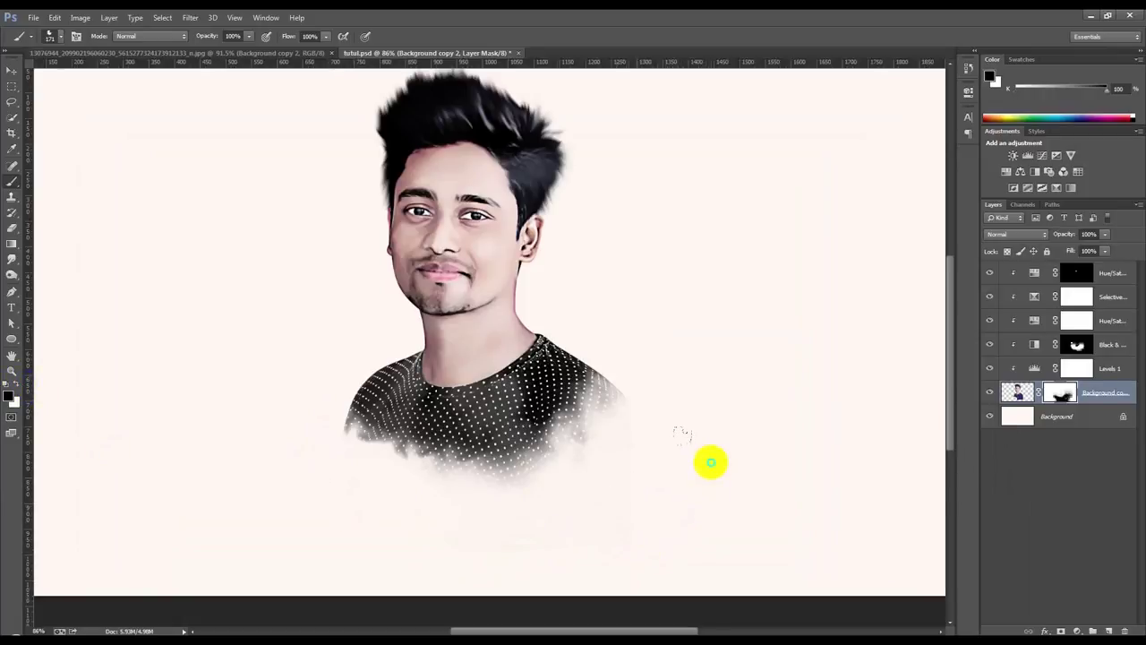
right_click(712, 461)
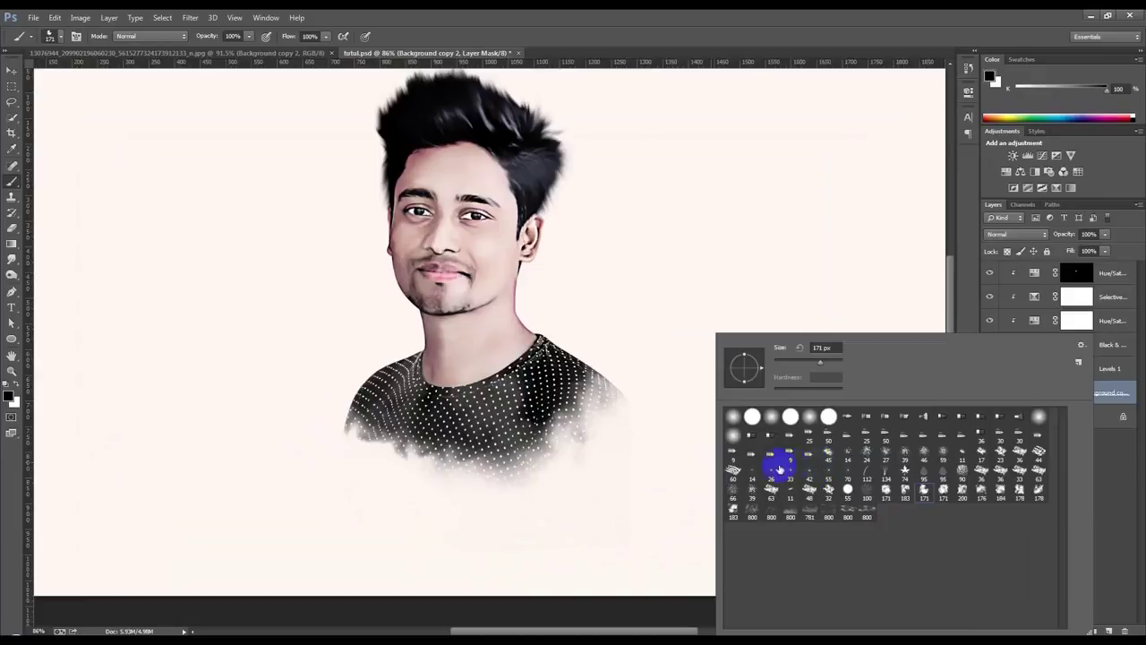
left_click_drag(790, 361, 823, 362)
left_click(665, 472)
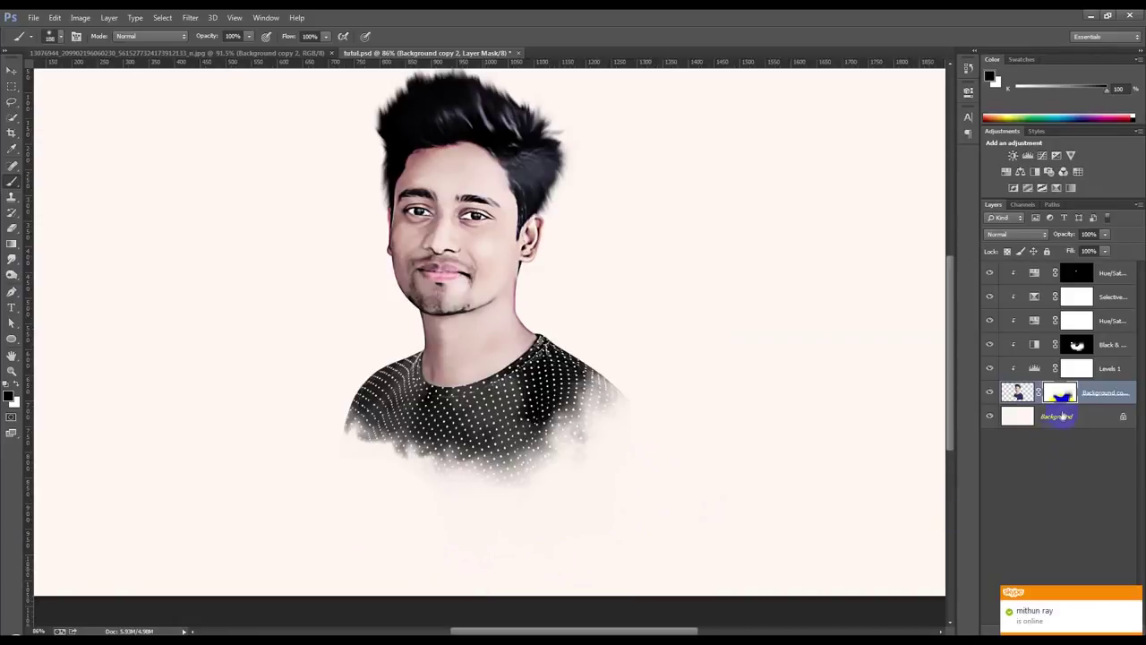
Add an empty layer above the Background and show the brush presets as small thumbnails
left_click(1063, 413)
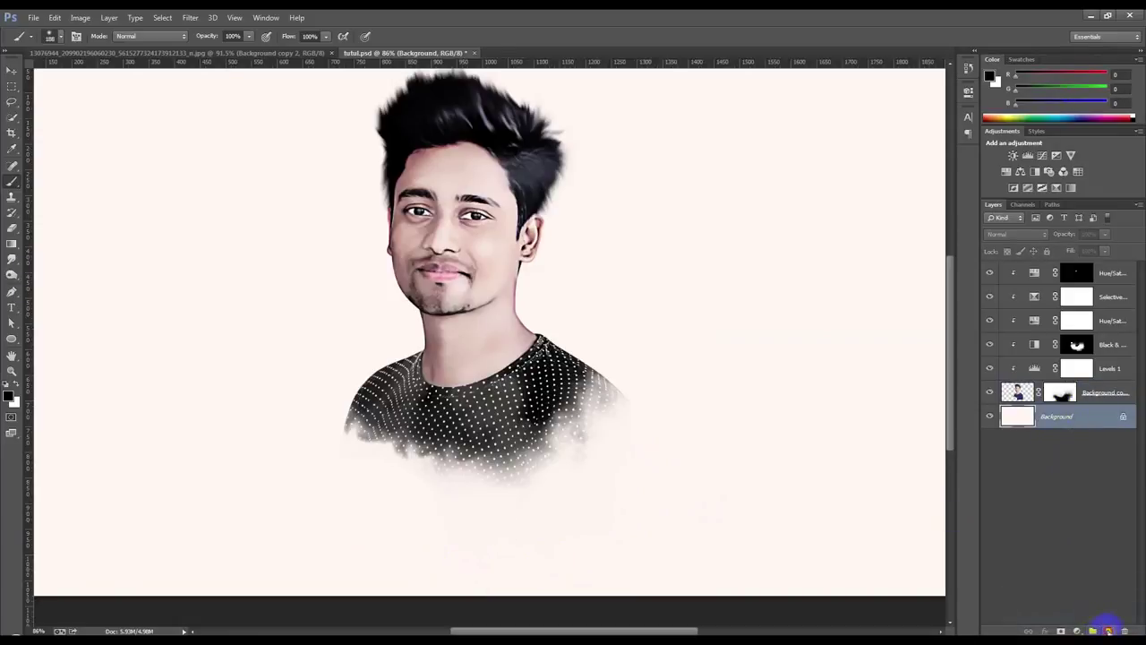
left_click(1108, 629)
right_click(330, 201)
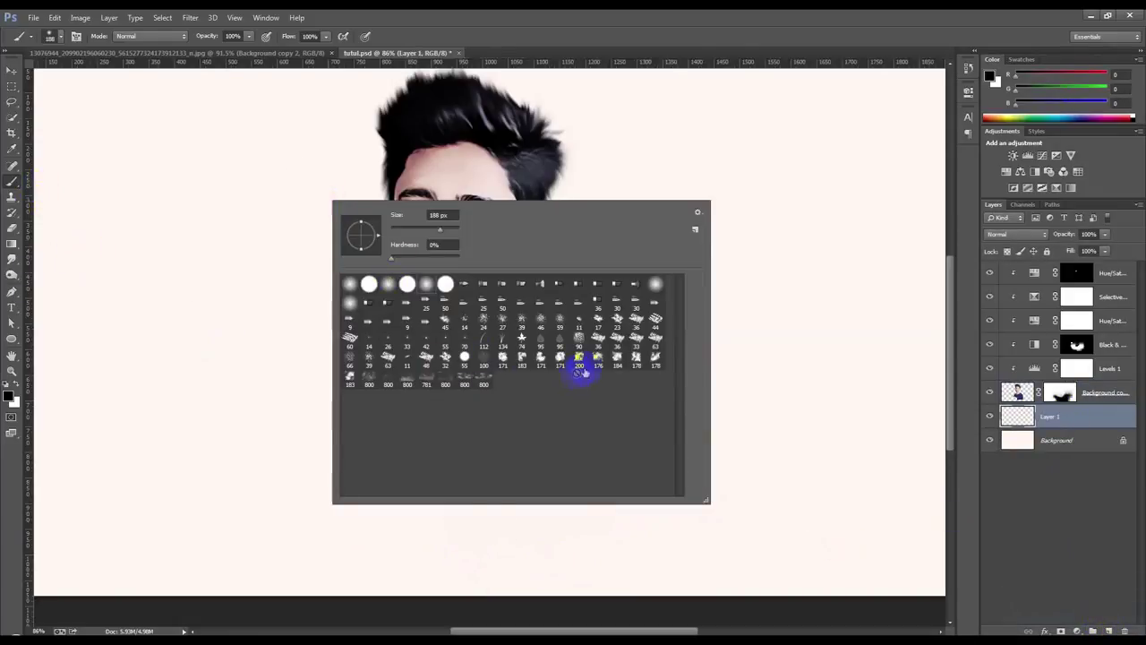
left_click(698, 213)
left_click(734, 305)
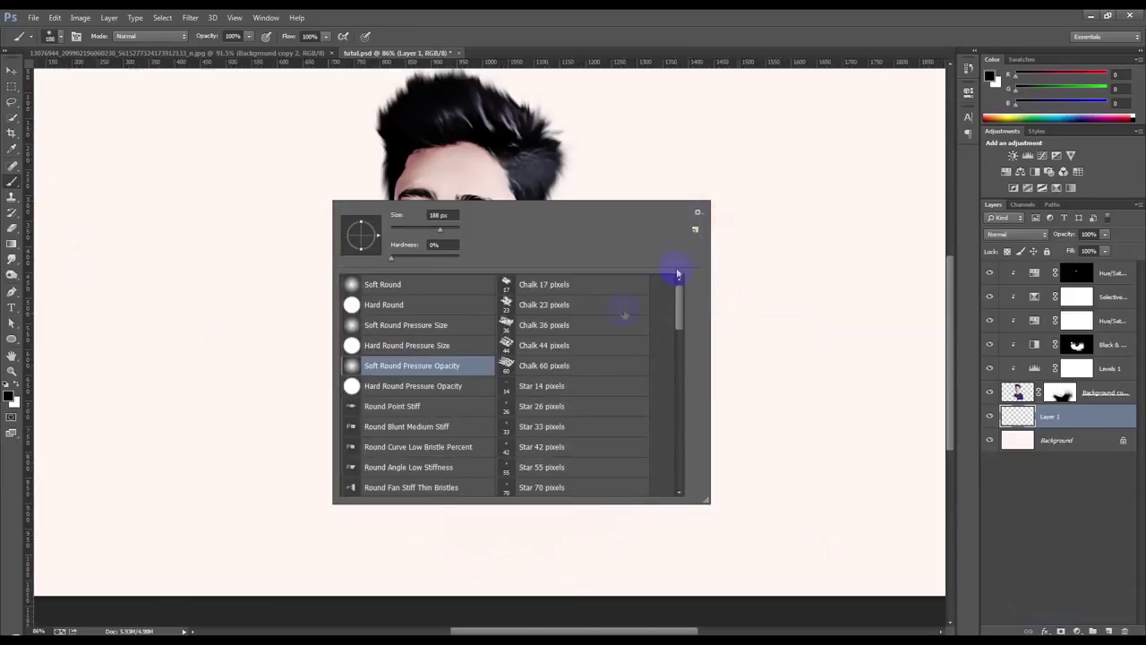
left_click(698, 215)
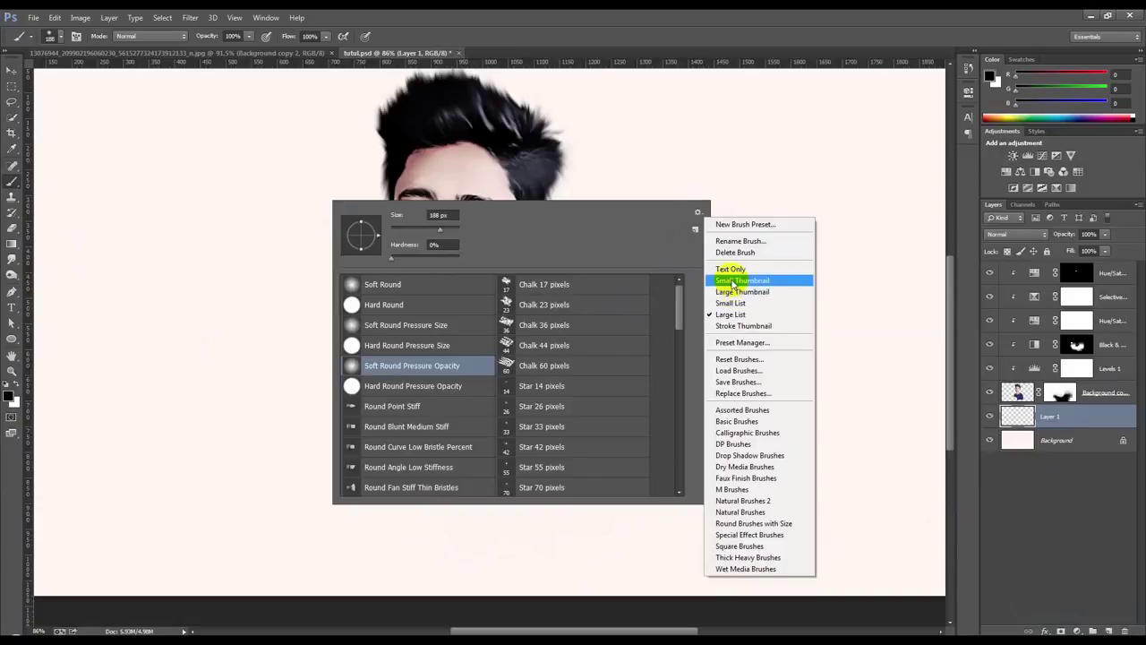
left_click(737, 282)
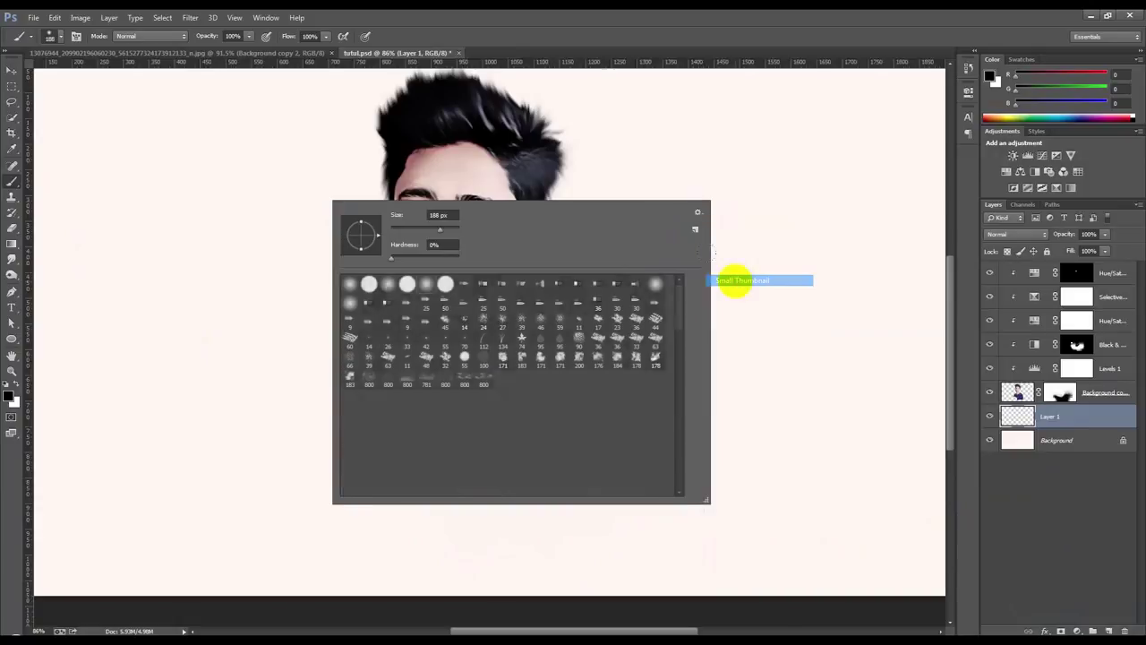
Load the wg_free_faded_splatters.abr brush set from the BRUSH folder
left_click(695, 229)
left_click(735, 371)
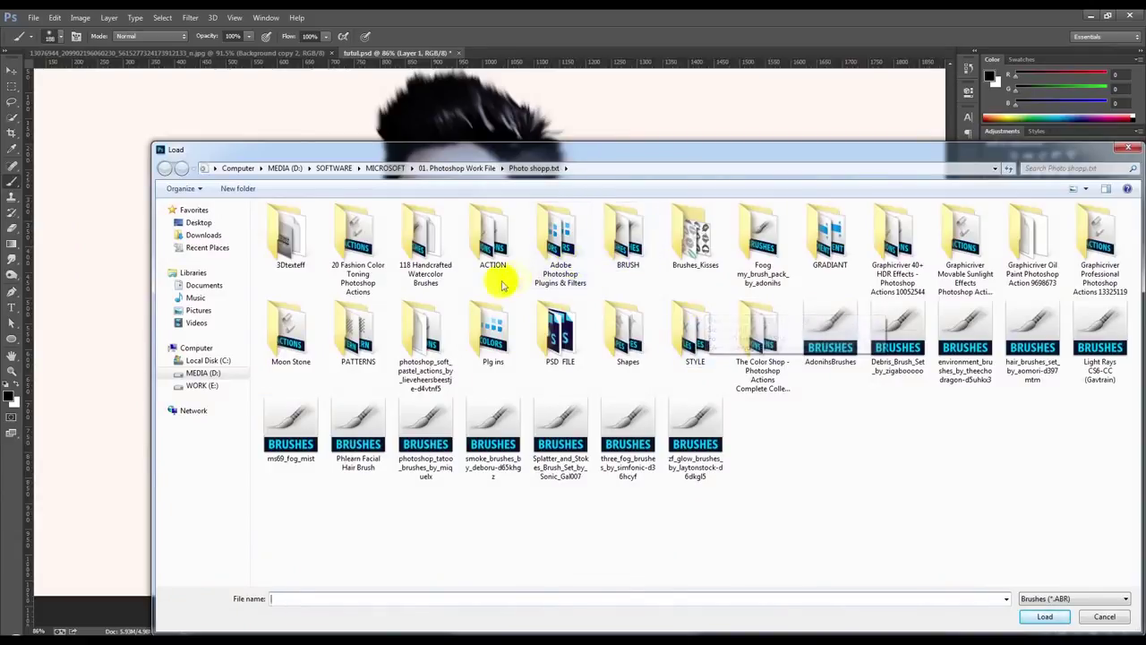
double_click(627, 260)
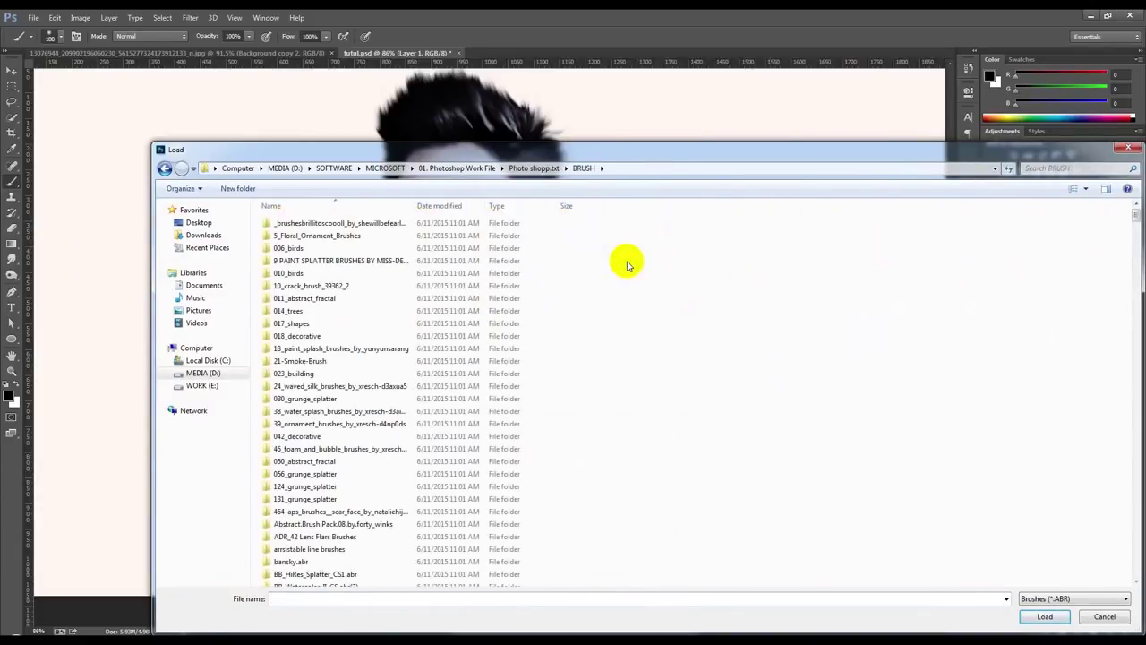
scroll(626, 265, "down", 10)
scroll(627, 265, "down", 10)
left_click(309, 316)
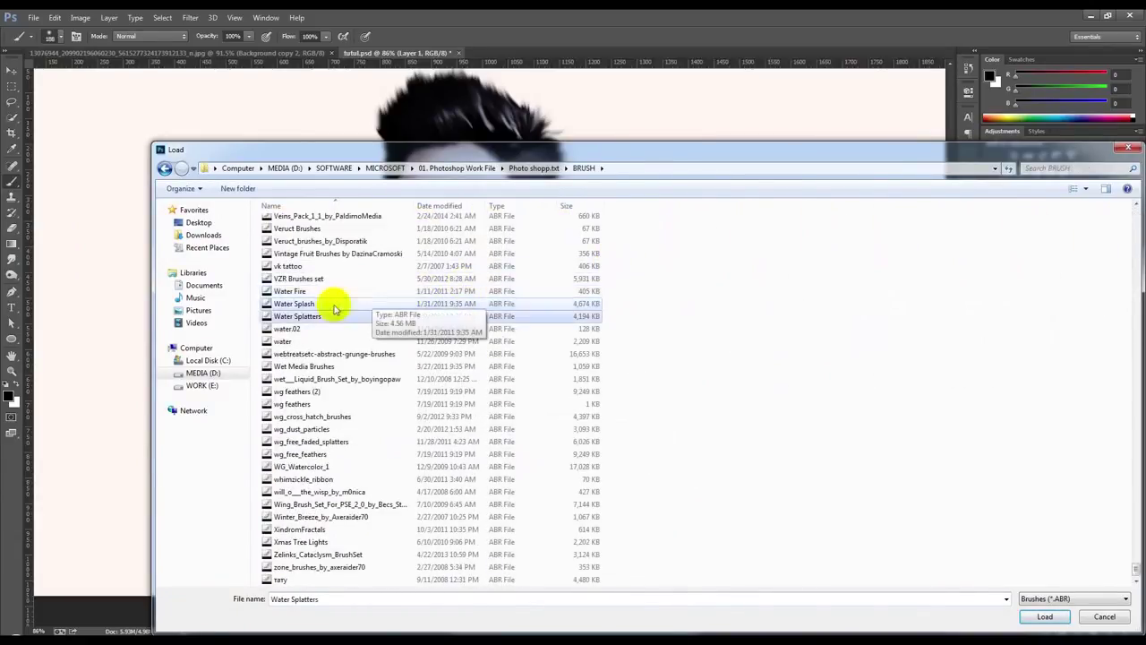
key("Down")
key("Down")
key("Down")
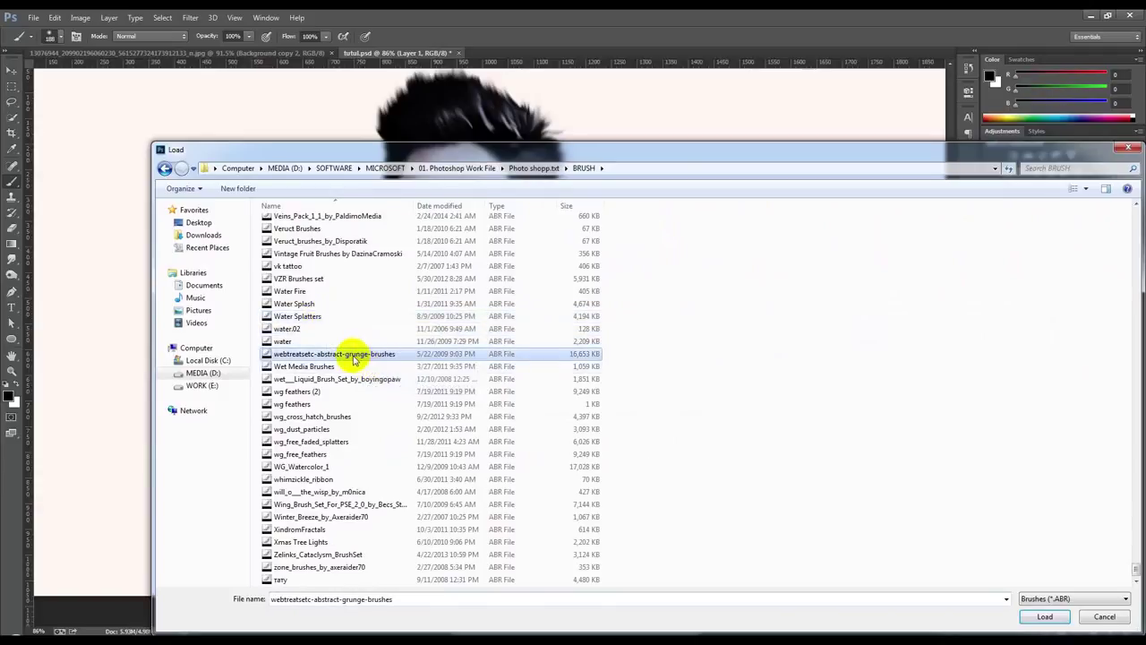
mouse_move(334, 354)
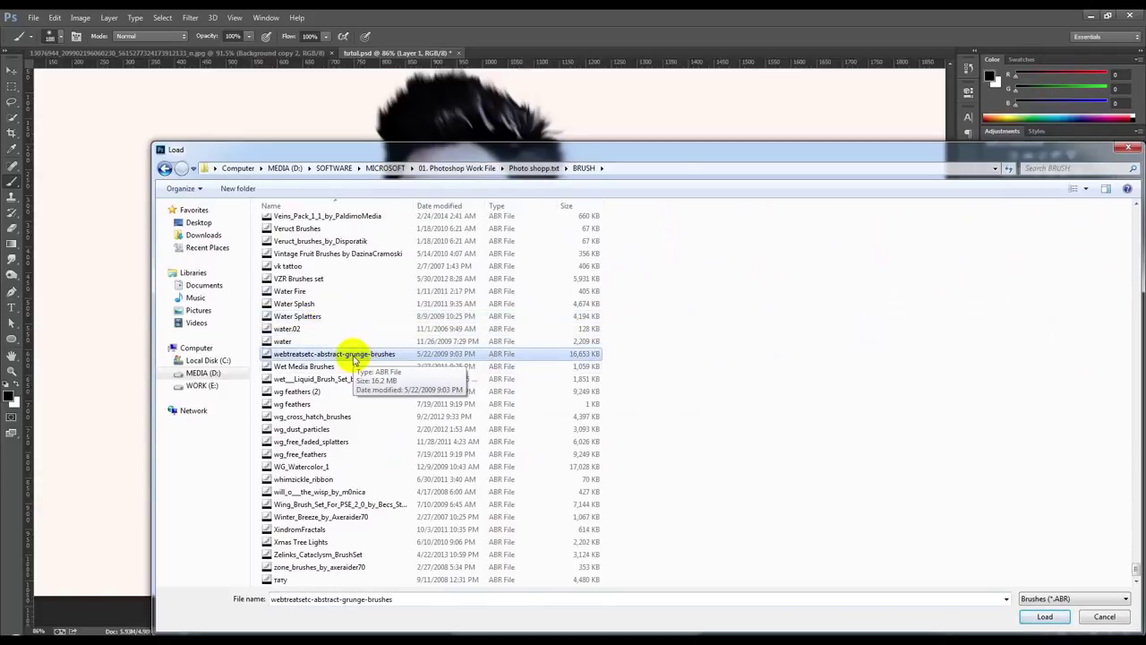
key("Down")
key("Down")
key("Down")
key("Down")
key("Down")
key("Down")
key("Down")
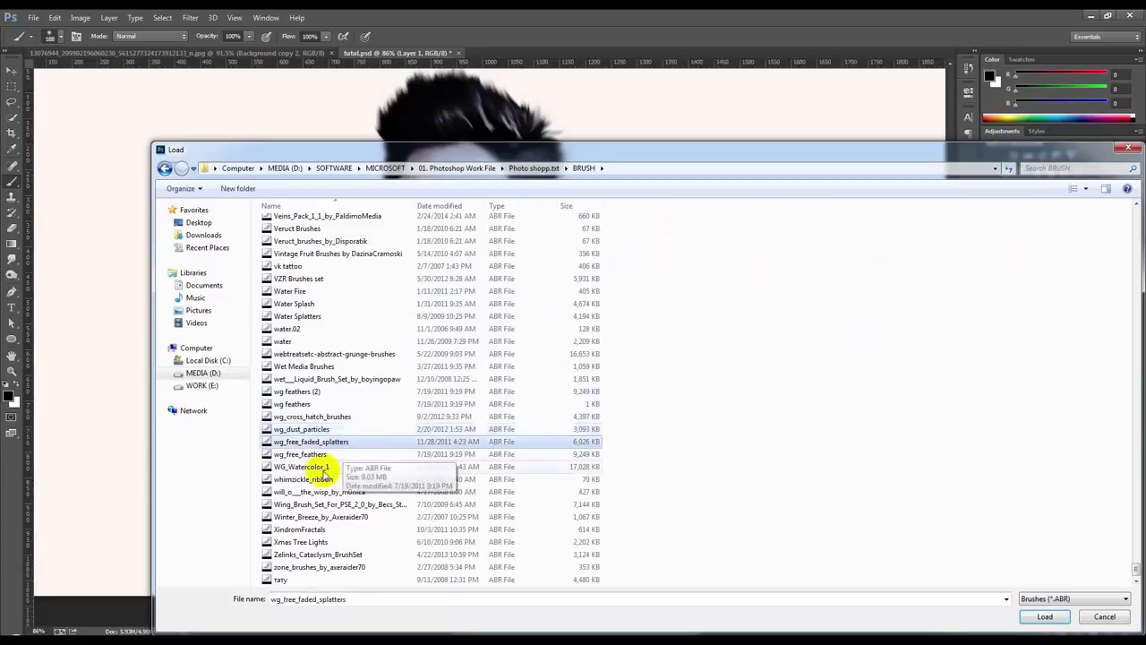
key("Return")
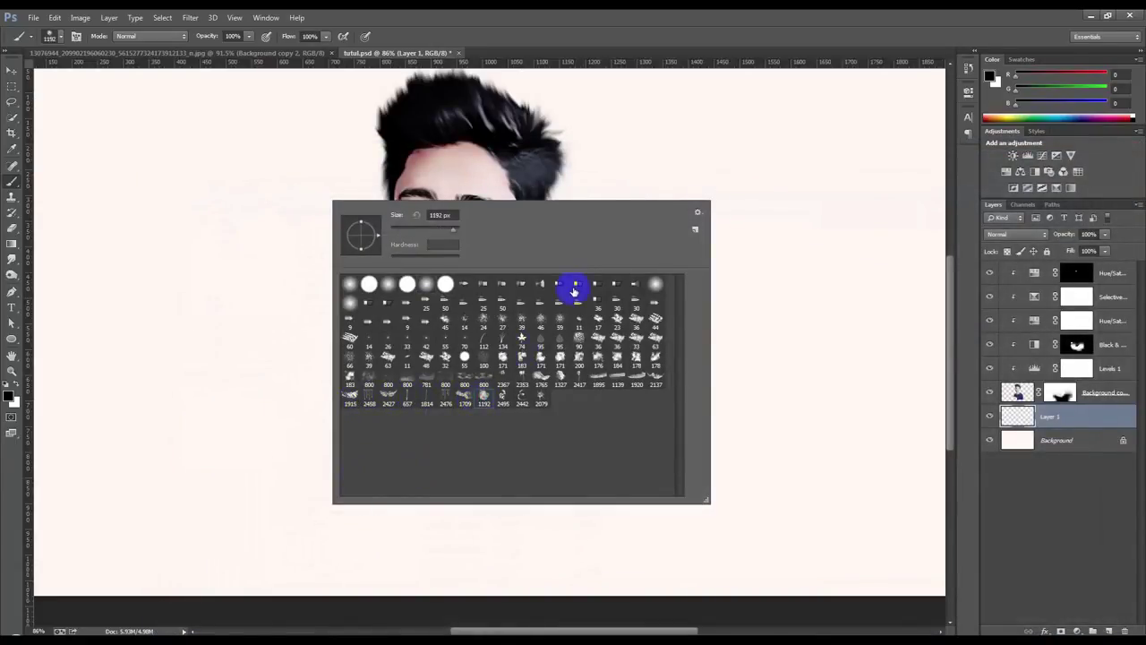
Stamp faded-splatter ink left, below and right of the shirt, plus a large splash on a new layer
left_click(576, 47)
left_click_drag(600, 378, 445, 432)
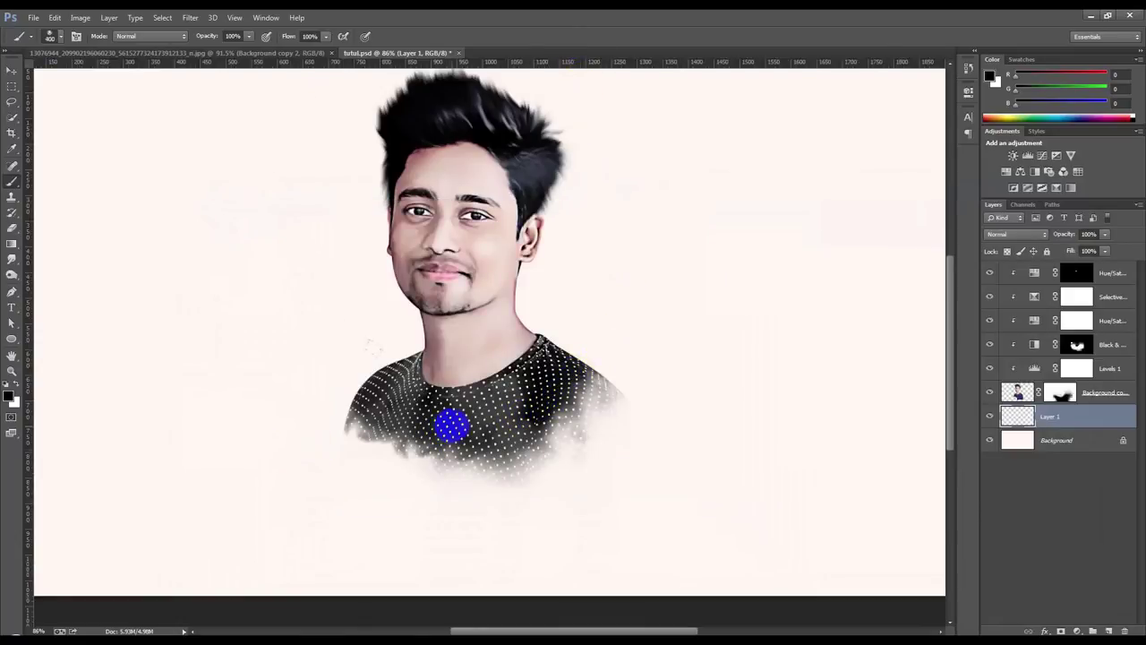
left_click(462, 428)
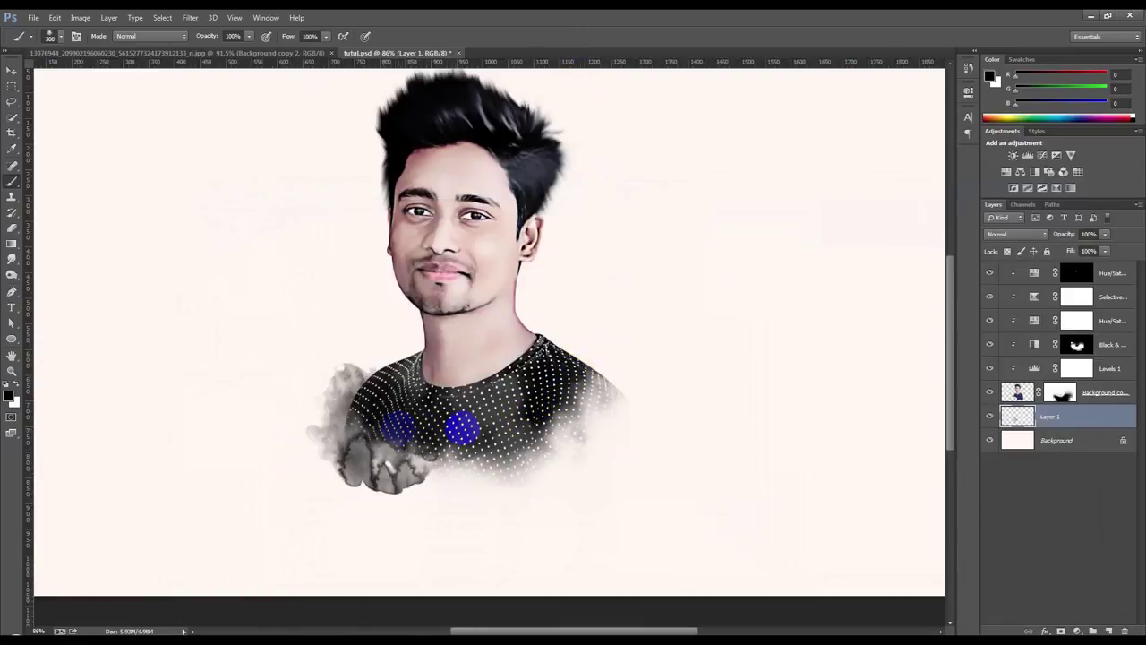
left_click(491, 394)
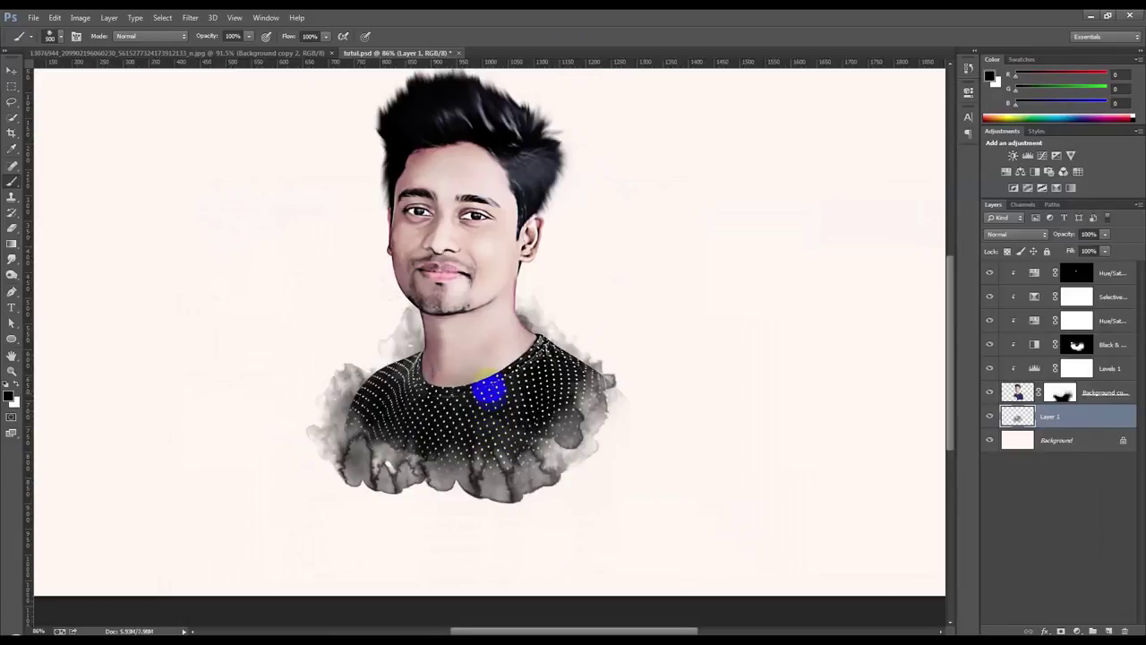
left_click(563, 398)
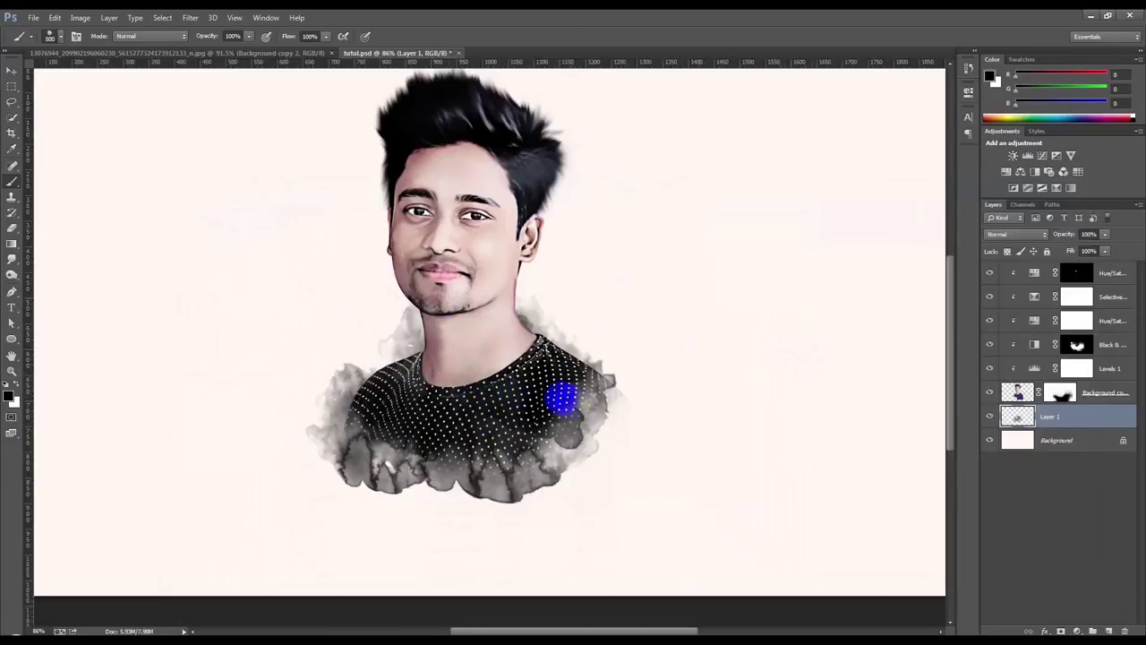
left_click(1109, 630)
left_click(704, 417)
Rotate the new ink splash and move it down beneath the shirt
key("ctrl+t")
mouse_move(644, 273)
left_mouse_down()
mouse_move(801, 468)
mouse_move(534, 440)
mouse_move(549, 439)
left_mouse_up()
left_click(600, 36)
key("b")
left_click(12, 70)
left_click_drag(555, 300, 461, 361)
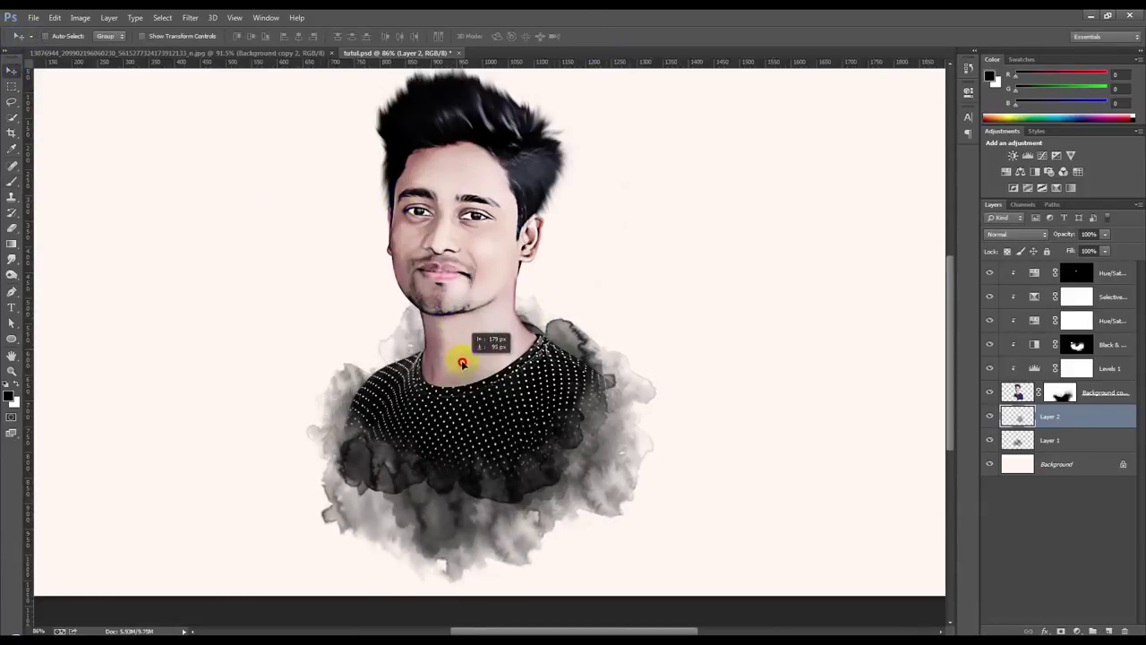
Duplicate the splash and shrink the copy to about 71%
left_click_drag(461, 360, 461, 343)
key("ctrl+j")
key("ctrl+t")
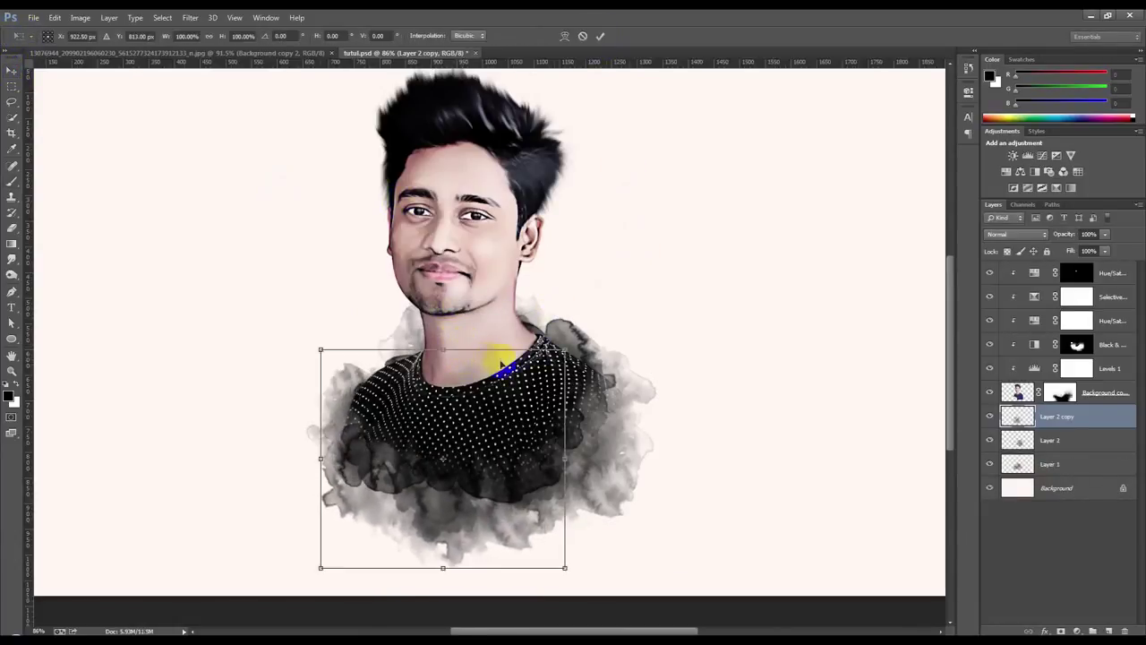
left_click_drag(565, 350, 475, 394)
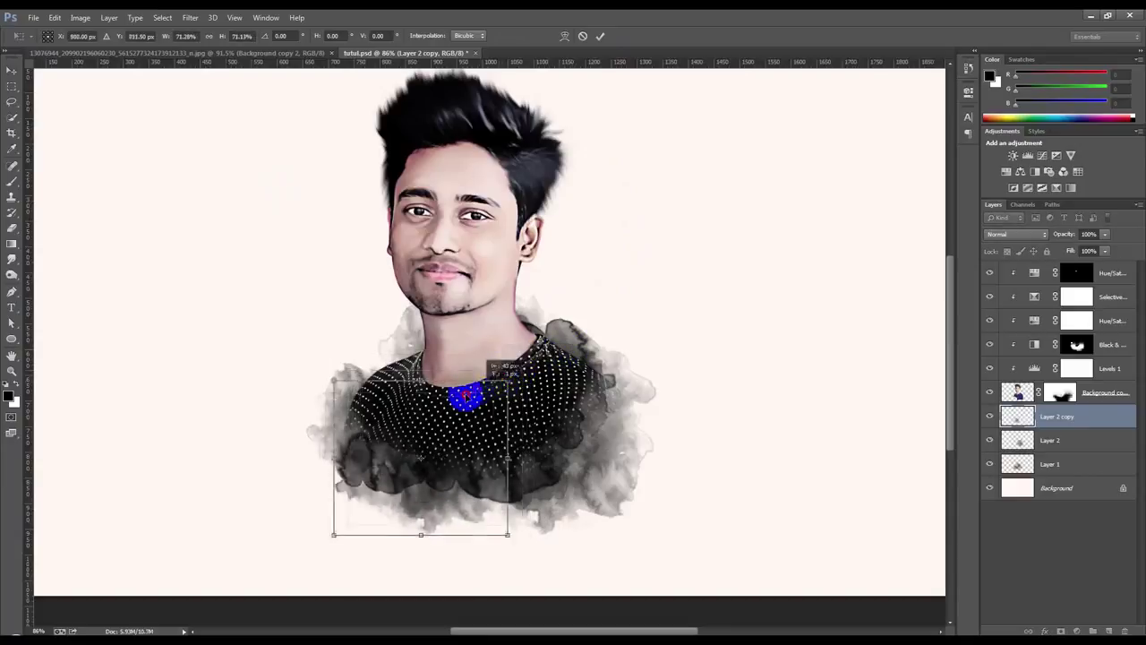
left_click(582, 36)
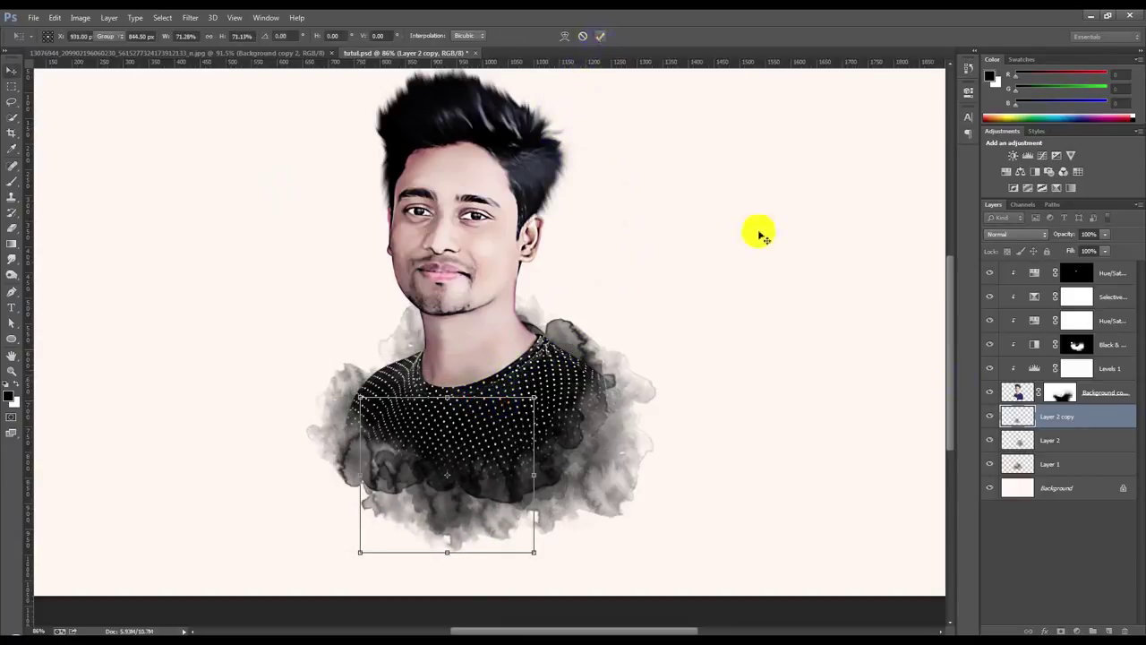
Merge the splash layers at 50% opacity, reposition them, and lower Layer 1's opacity
left_click(1039, 440, "shift")
key("ctrl+e")
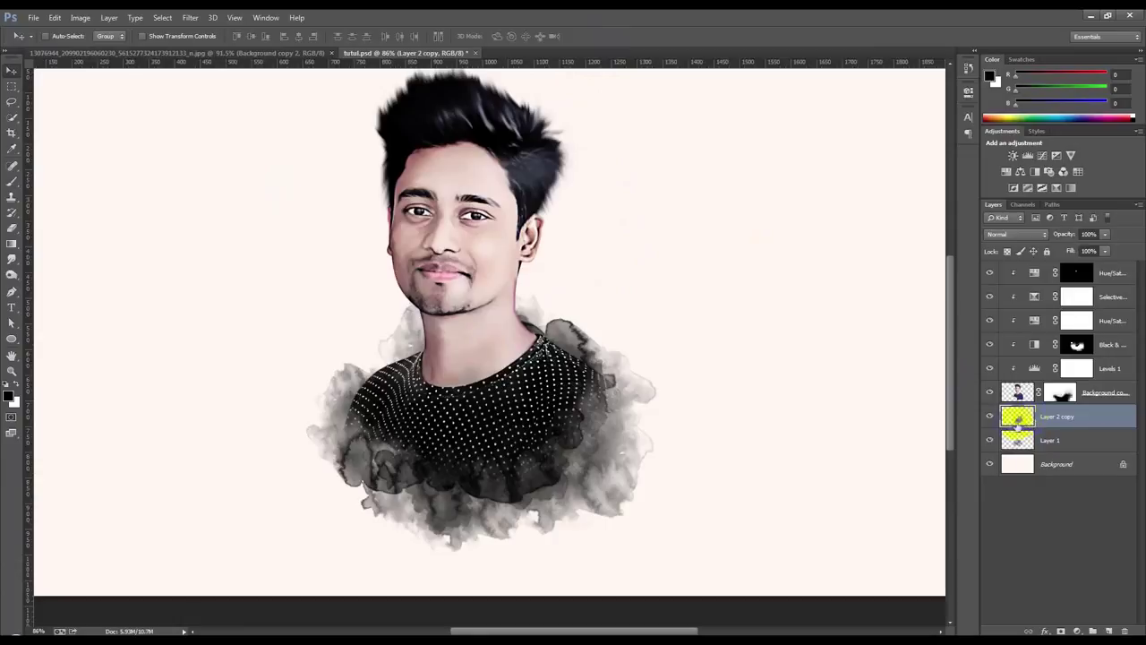
key("5")
mouse_move(690, 412)
left_mouse_down()
mouse_move(674, 420)
mouse_move(686, 417)
left_mouse_up()
left_click(1075, 439)
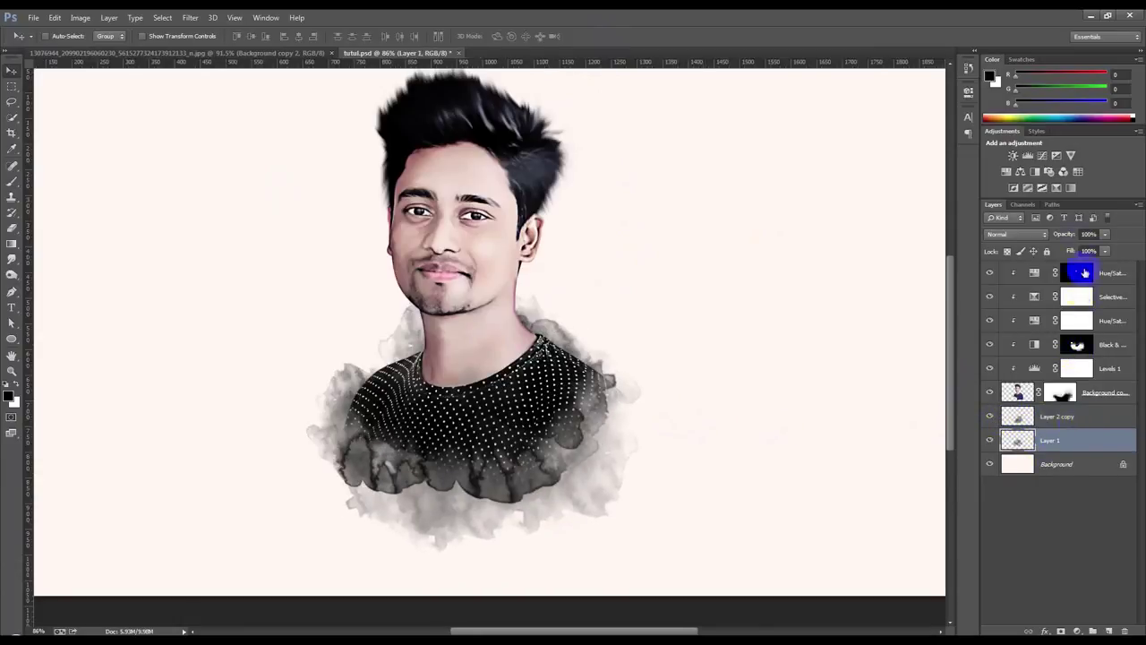
left_click_drag(1064, 234, 1059, 235)
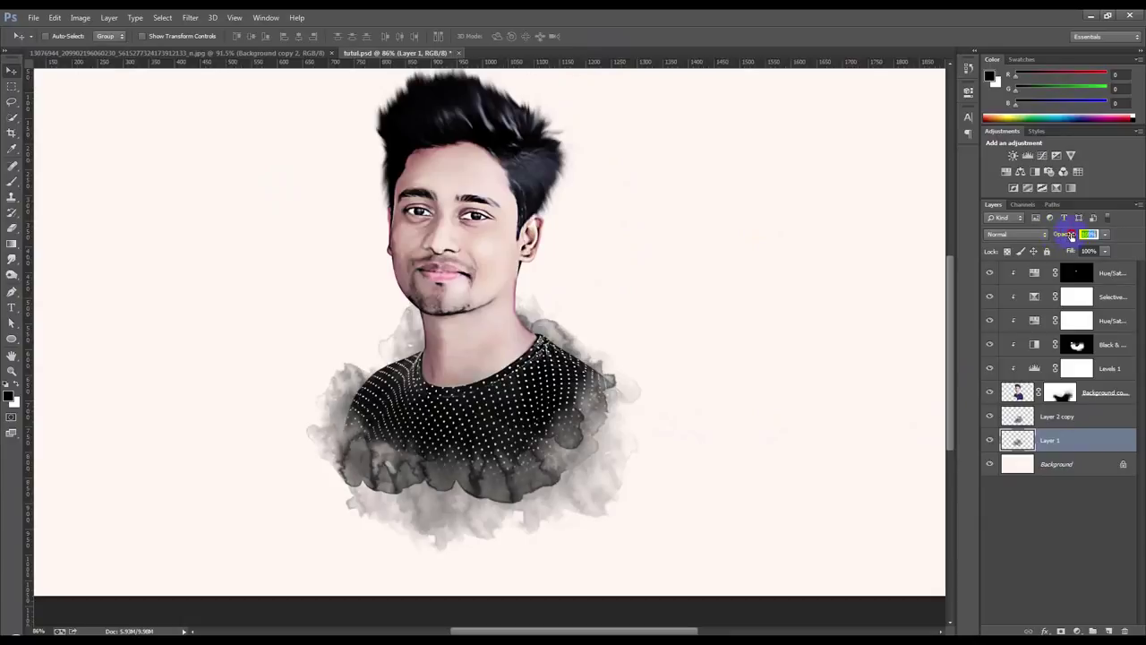